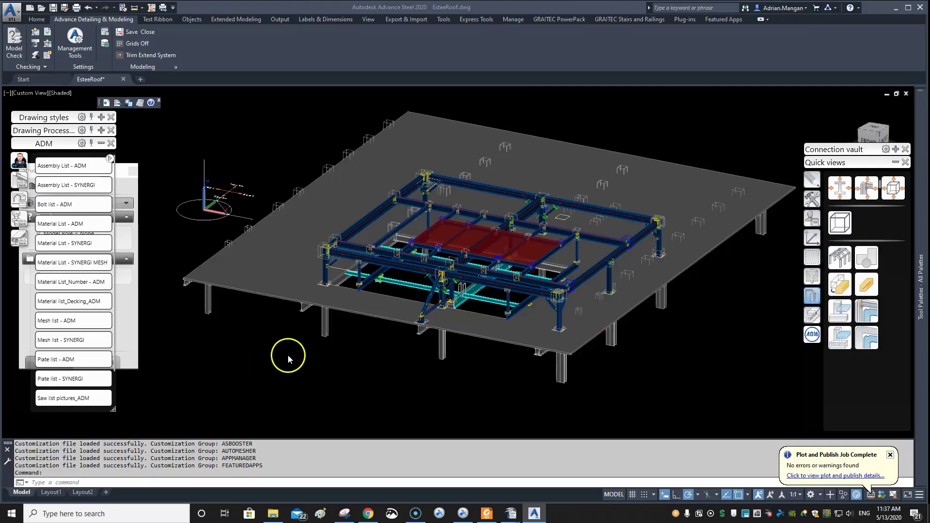
Pan and zoom around the roof model.
middle_click_drag(312, 320, 320, 336)
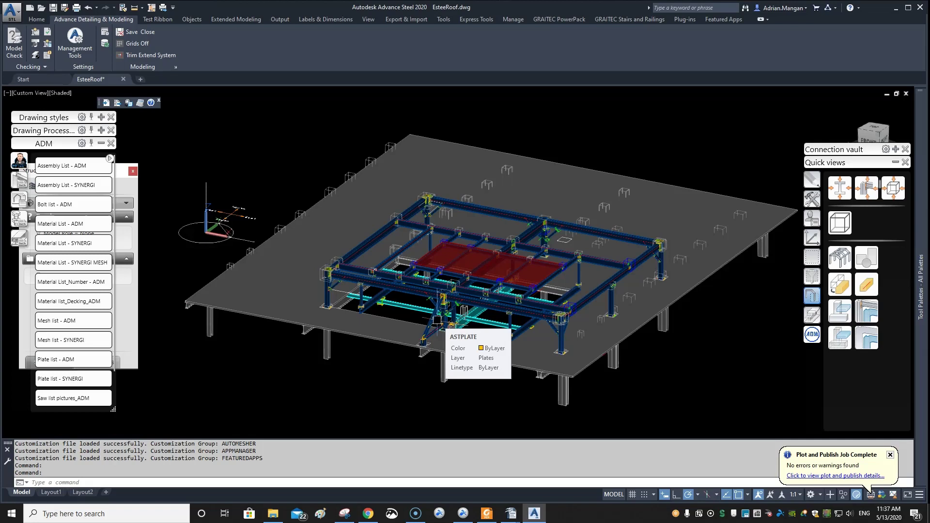
left_click(381, 93)
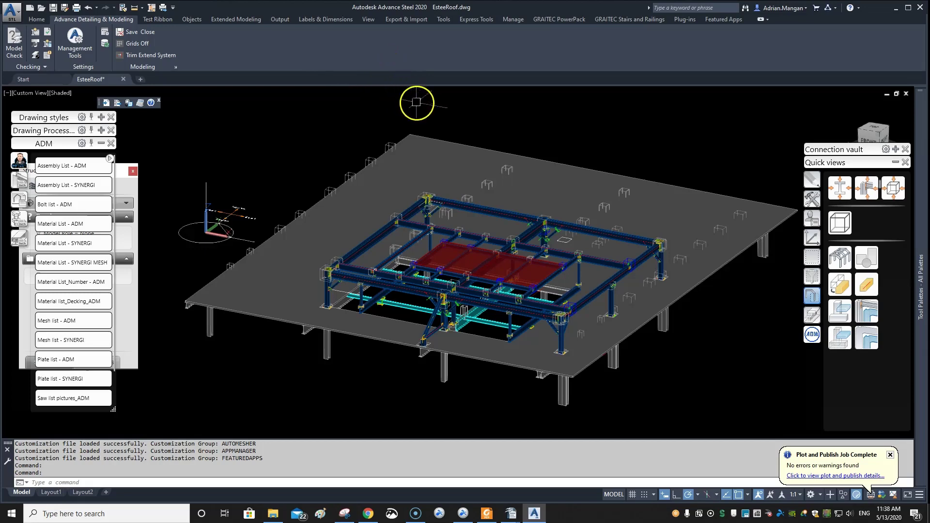
scroll(406, 104, "down", 3)
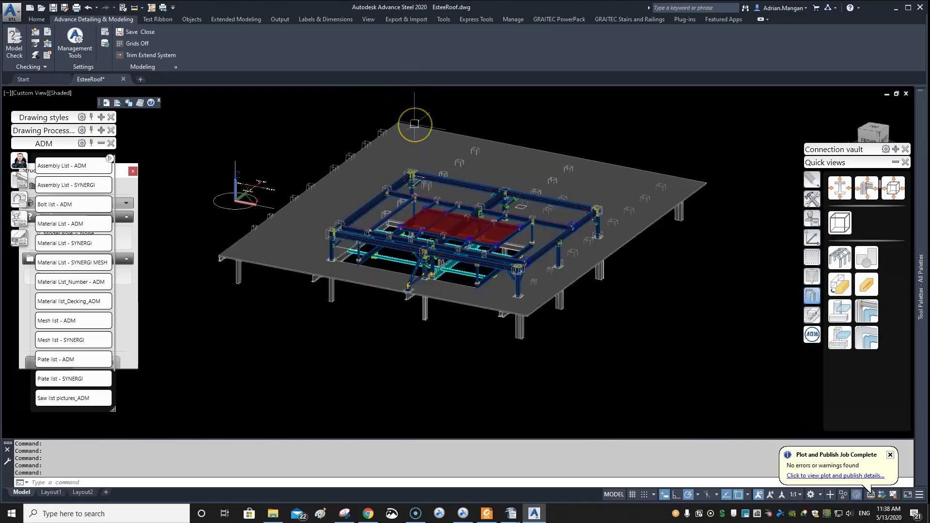
scroll(414, 124, "up", 3)
scroll(414, 120, "down", 5)
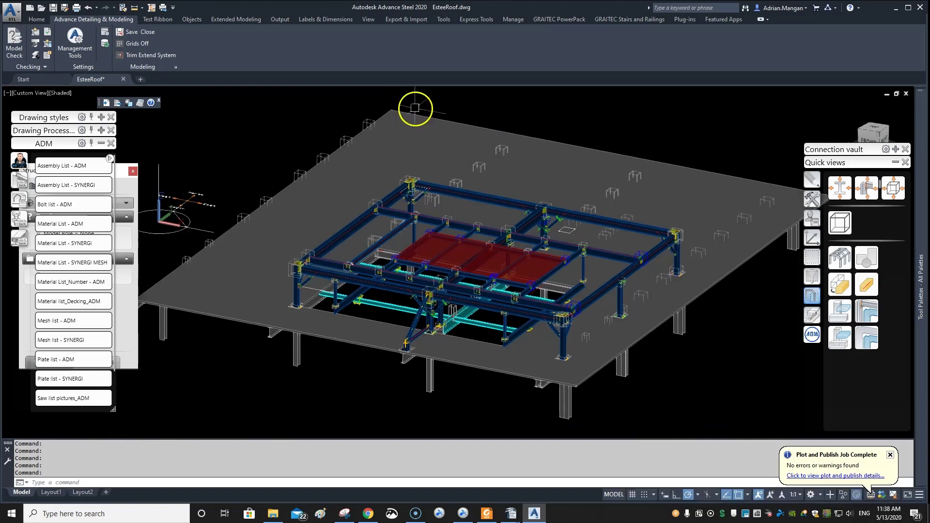
middle_click_drag(417, 118, 415, 145)
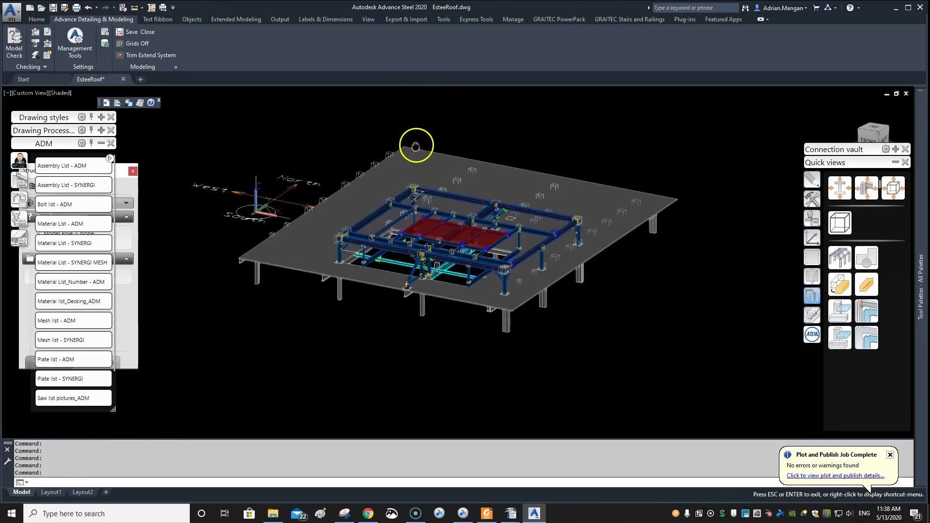
scroll(415, 144, "up", 2)
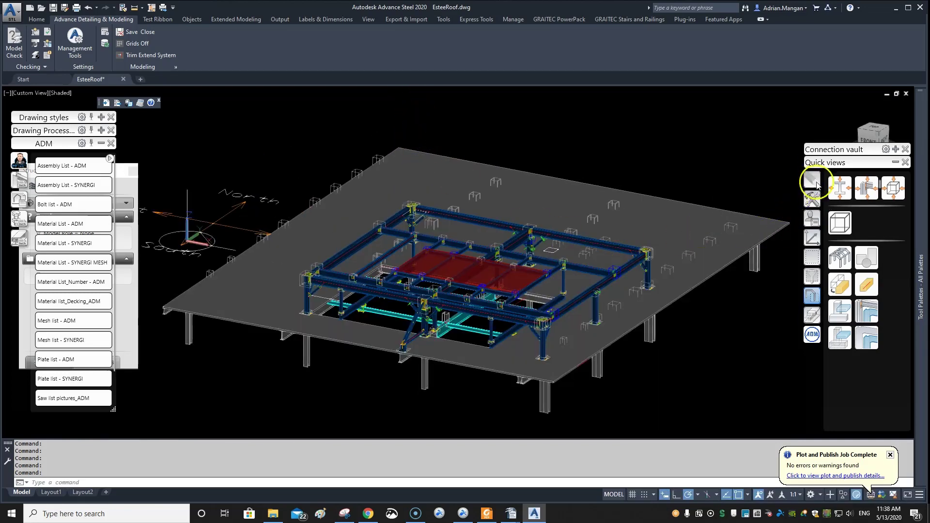
Collapse the Quick views palette, view the ADM tools, collapse it, then switch to Chrome.
left_click(895, 162)
mouse_move(895, 165)
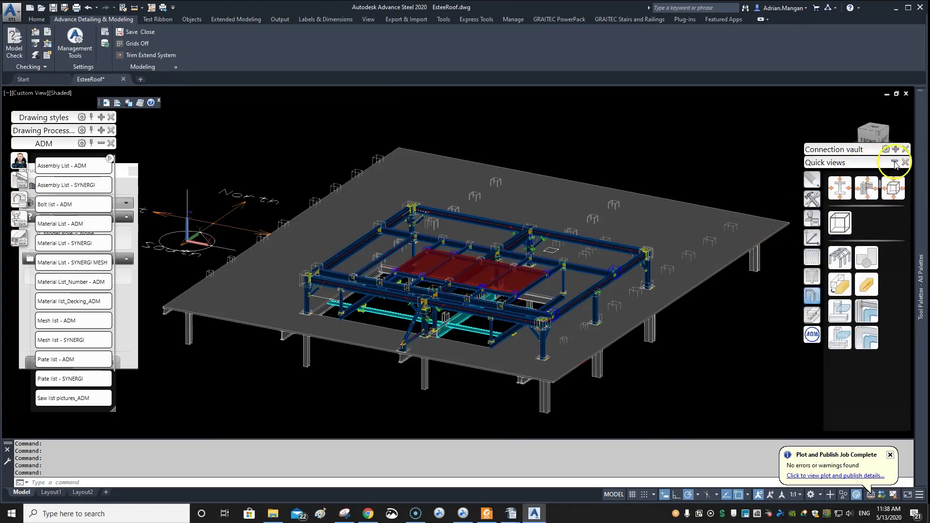
left_click(812, 334)
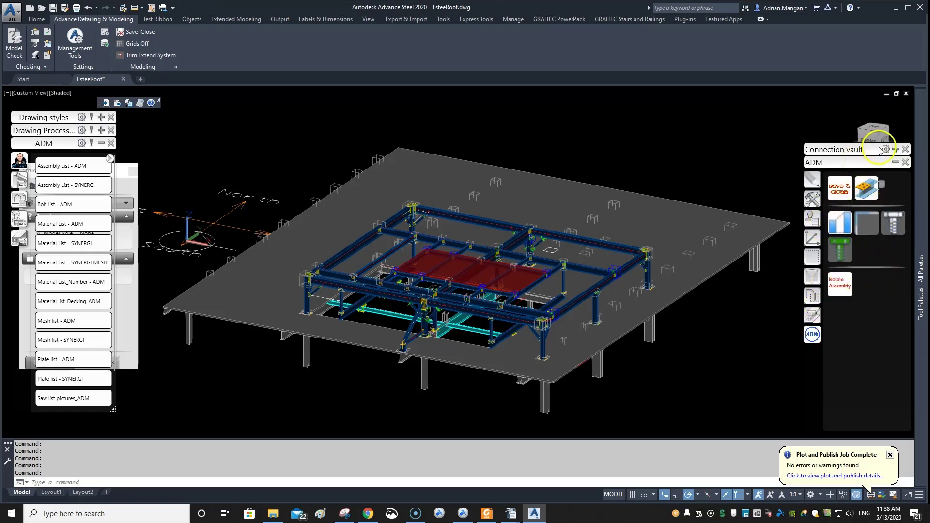
left_click(894, 163)
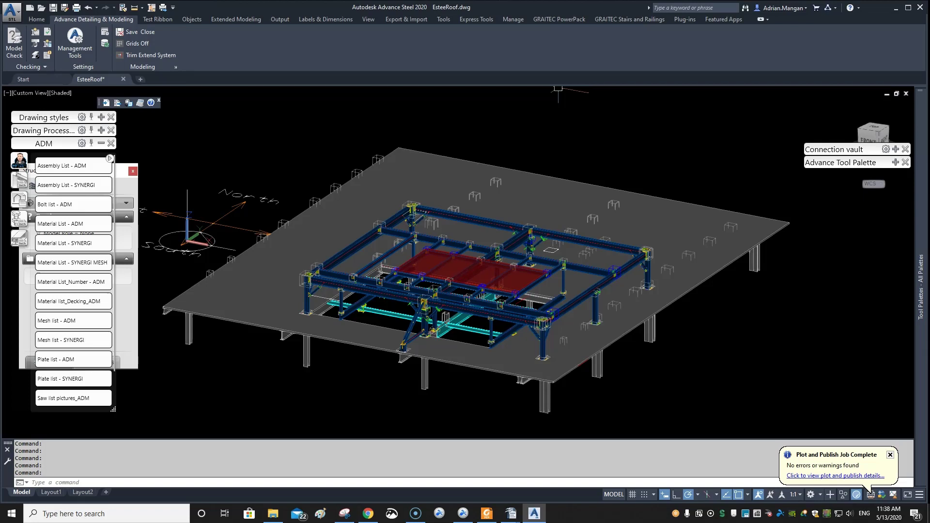
key("alt+Tab")
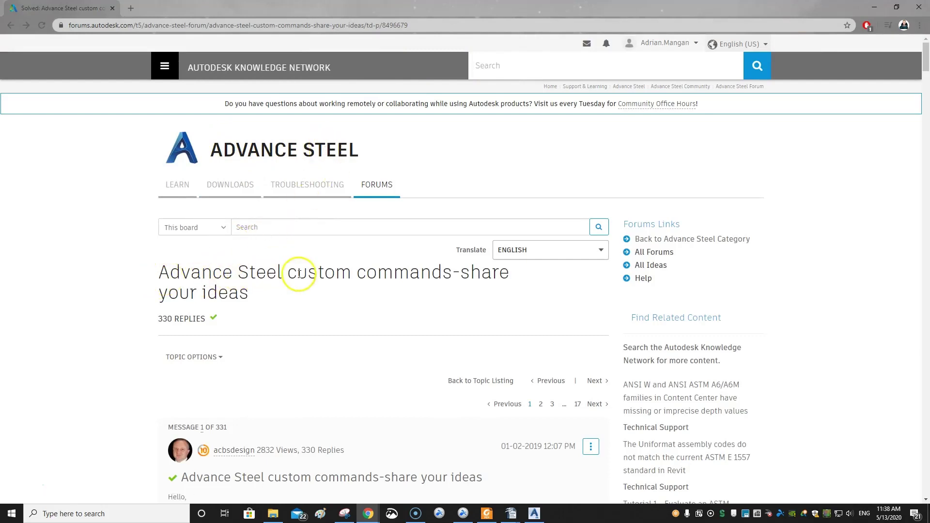
Read the 'Advance Steel custom commands-share your ideas' thread down and back up, then minimize Chrome.
scroll(478, 276, "down", 2)
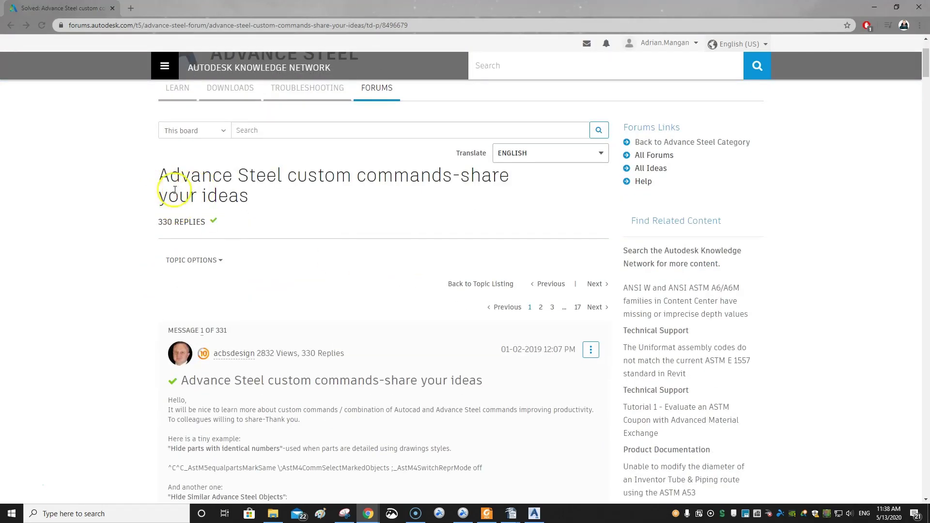
scroll(217, 290, "down", 1)
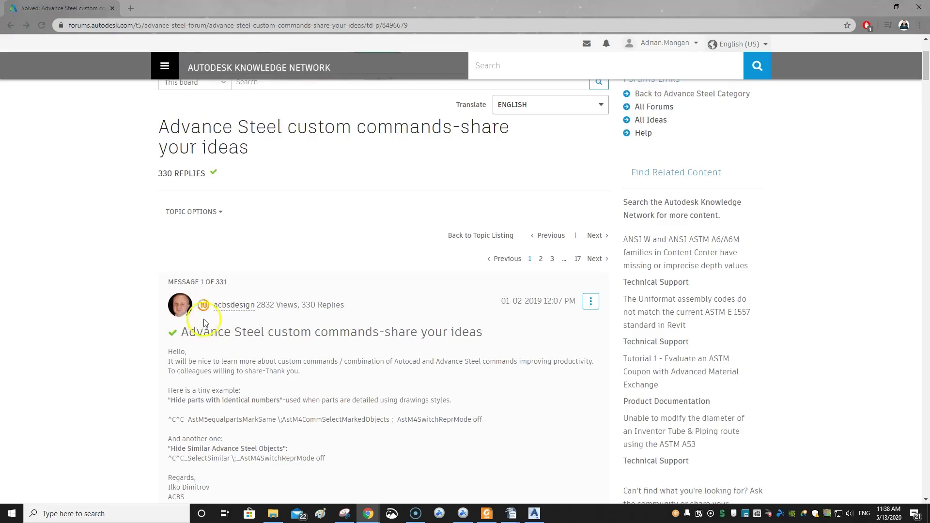
scroll(205, 322, "down", 2)
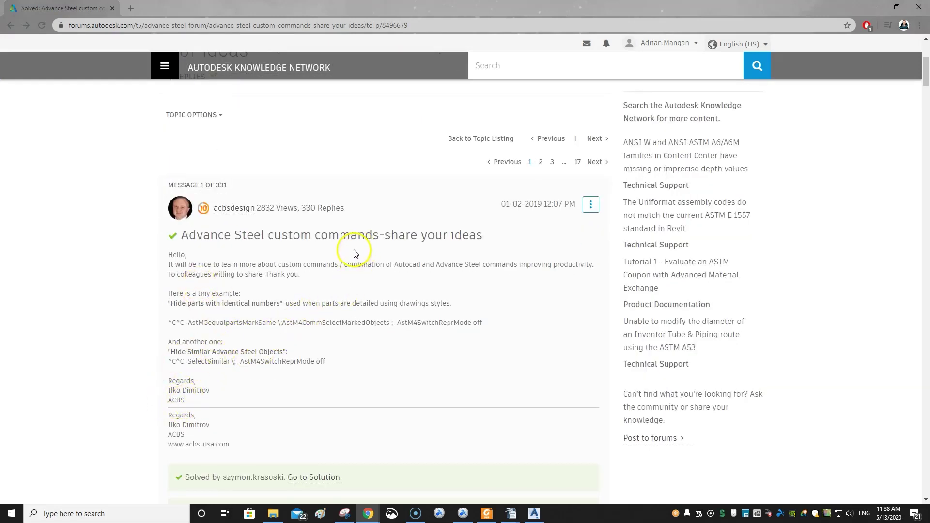
scroll(380, 225, "down", 6)
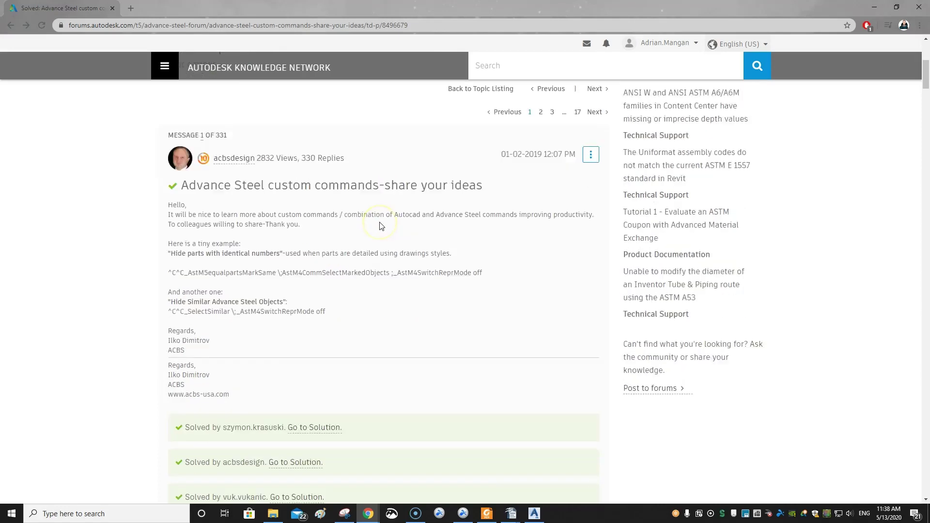
scroll(381, 224, "down", 10)
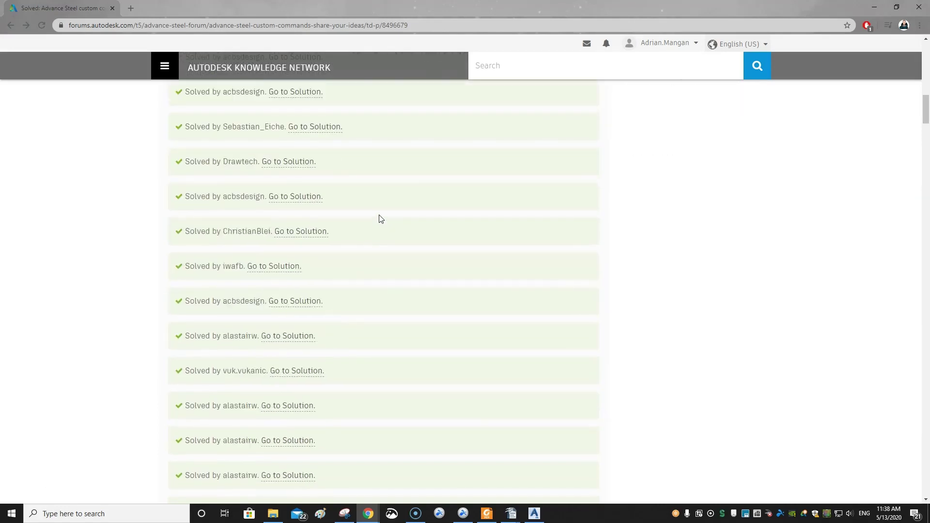
scroll(333, 218, "down", 5)
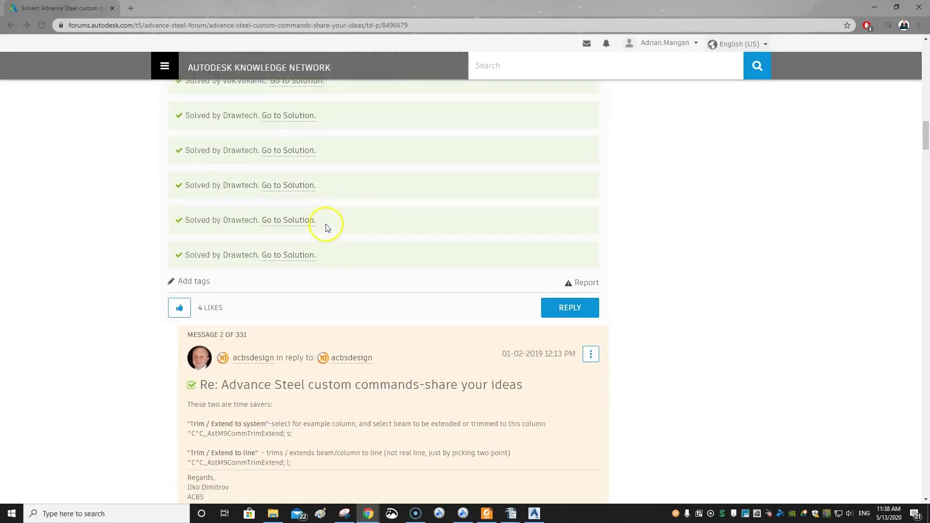
scroll(290, 232, "up", 6)
scroll(270, 236, "up", 10)
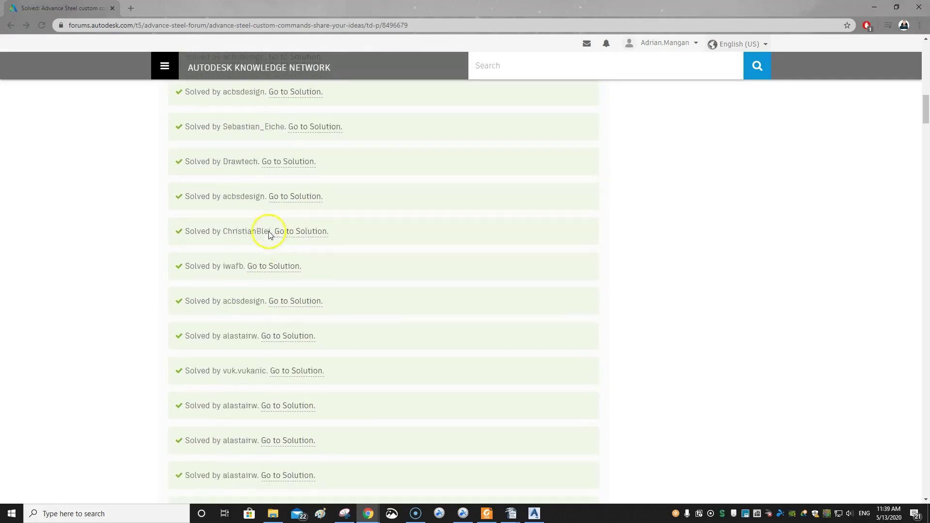
scroll(281, 233, "up", 9)
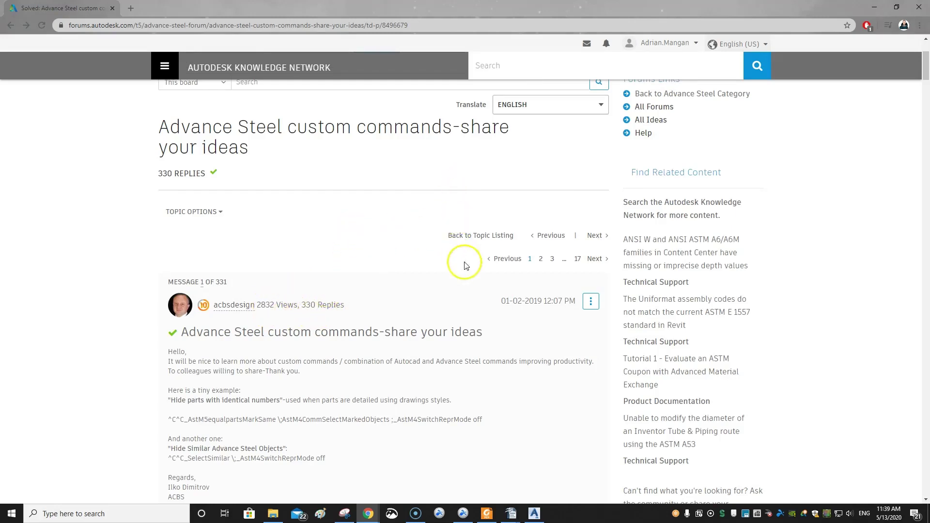
scroll(472, 267, "up", 3)
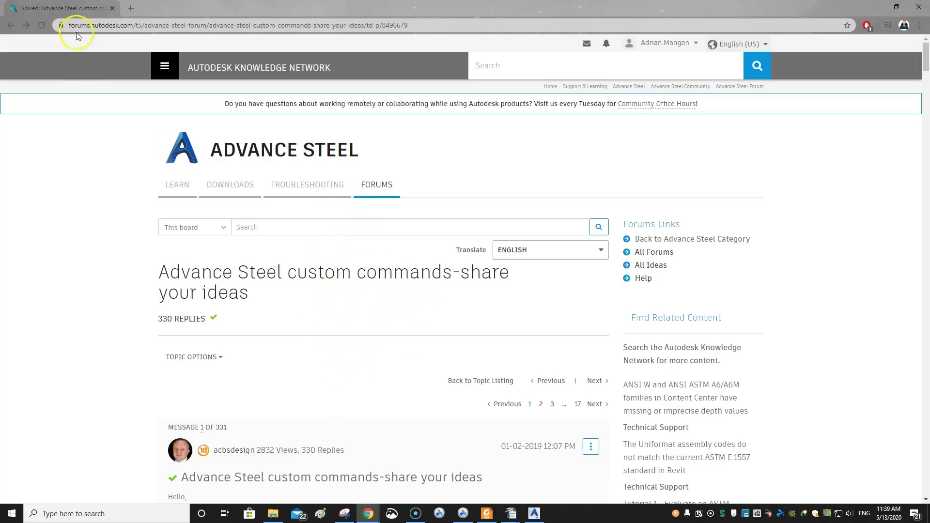
key("super+Down")
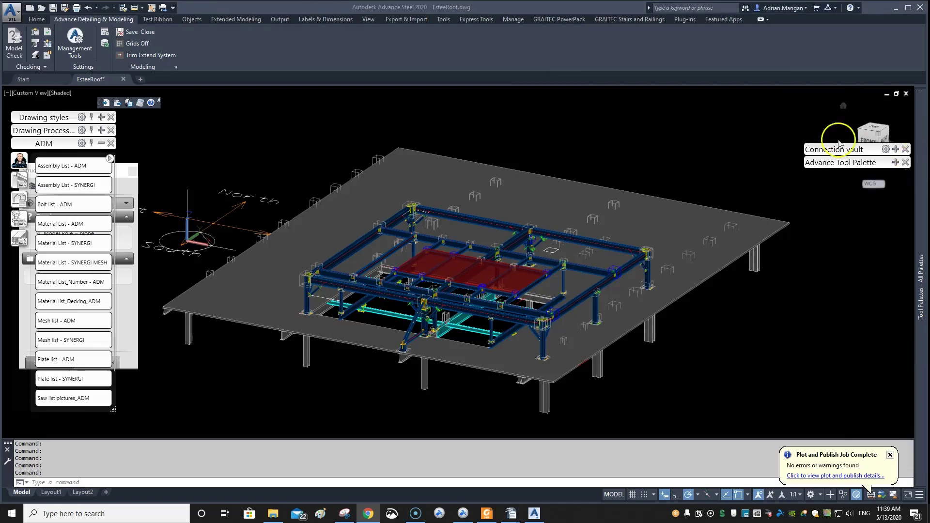
Pan, zoom and orbit the roof model to look it over.
middle_click_drag(499, 172, 528, 142)
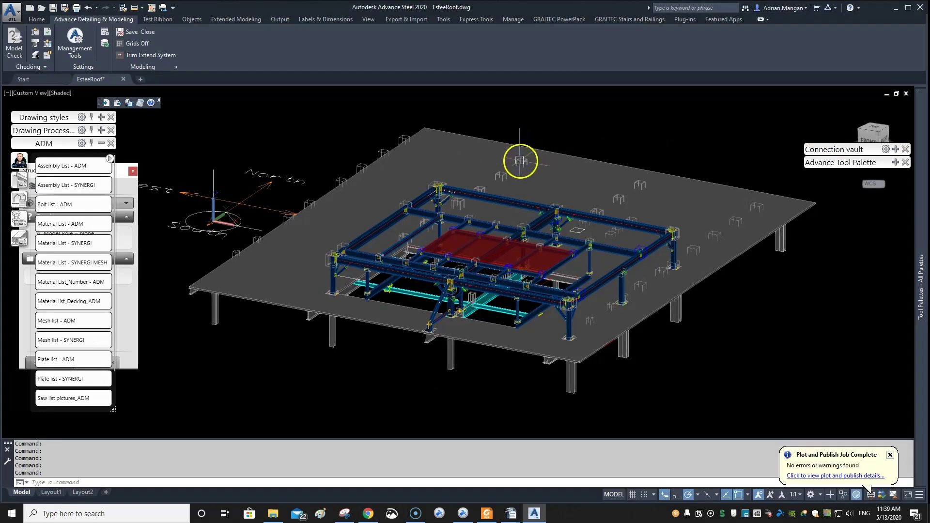
scroll(460, 164, "up", 2)
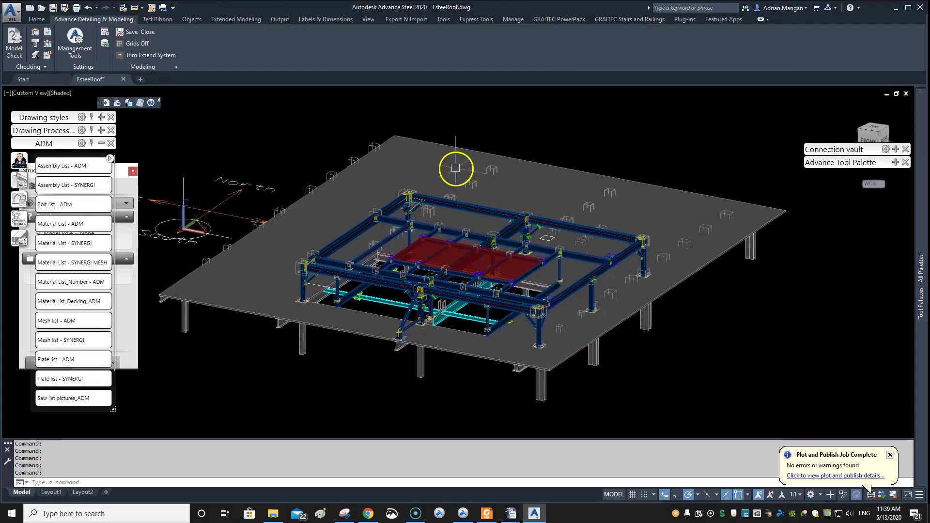
scroll(443, 160, "down", 5)
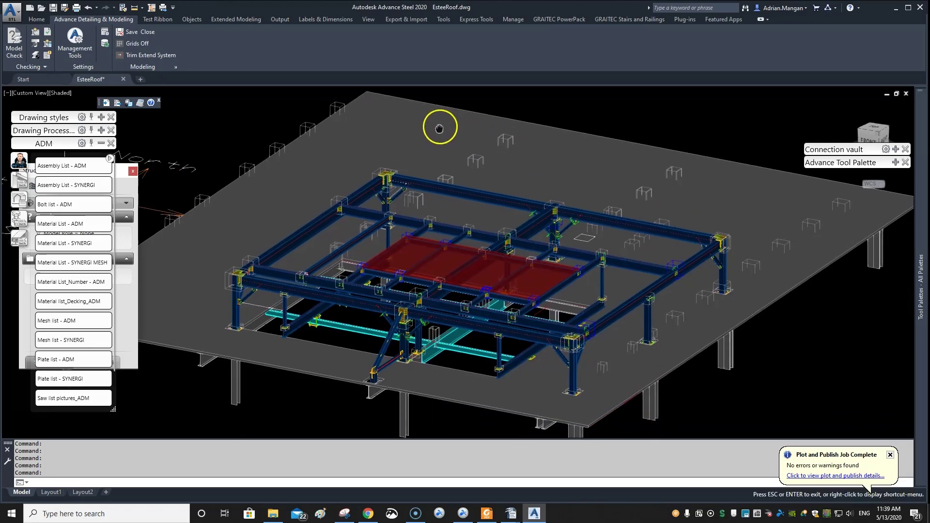
middle_click_drag(451, 152, 461, 143, "shift")
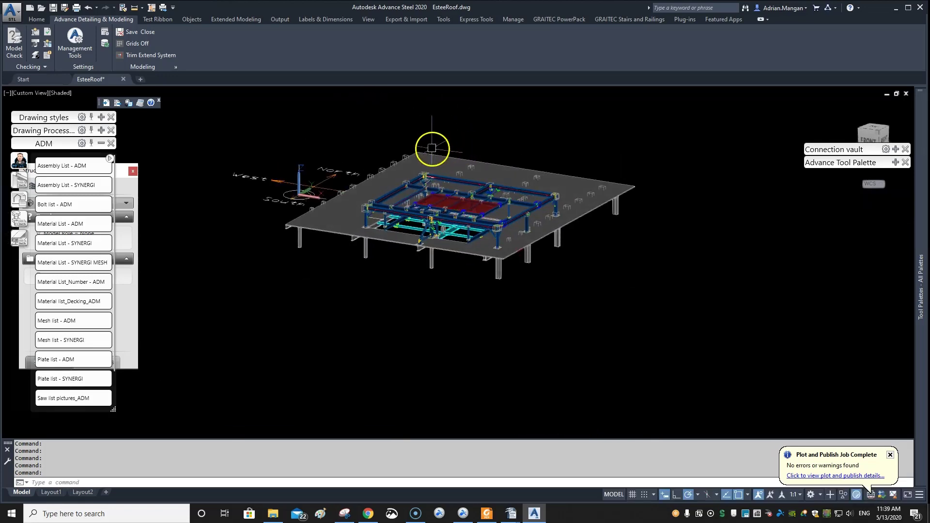
scroll(432, 145, "up", 5)
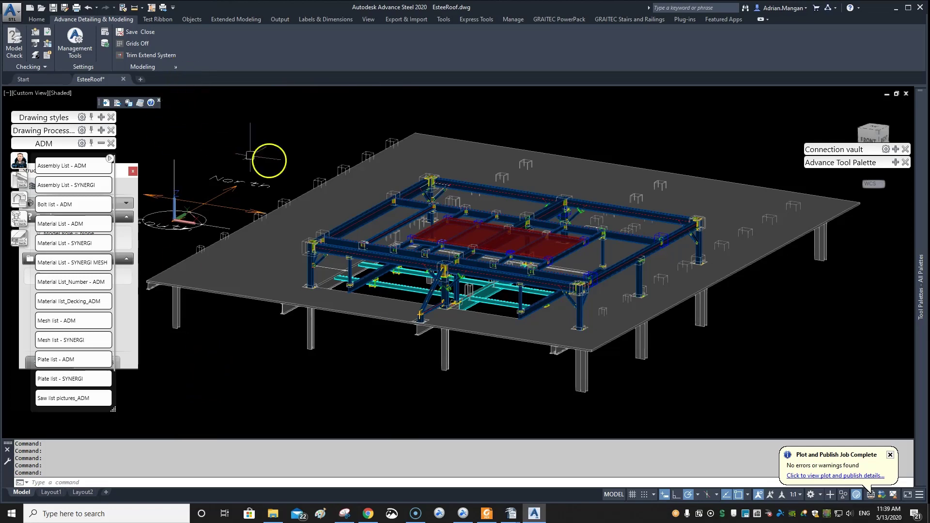
scroll(361, 132, "down", 2)
scroll(360, 133, "up", 4)
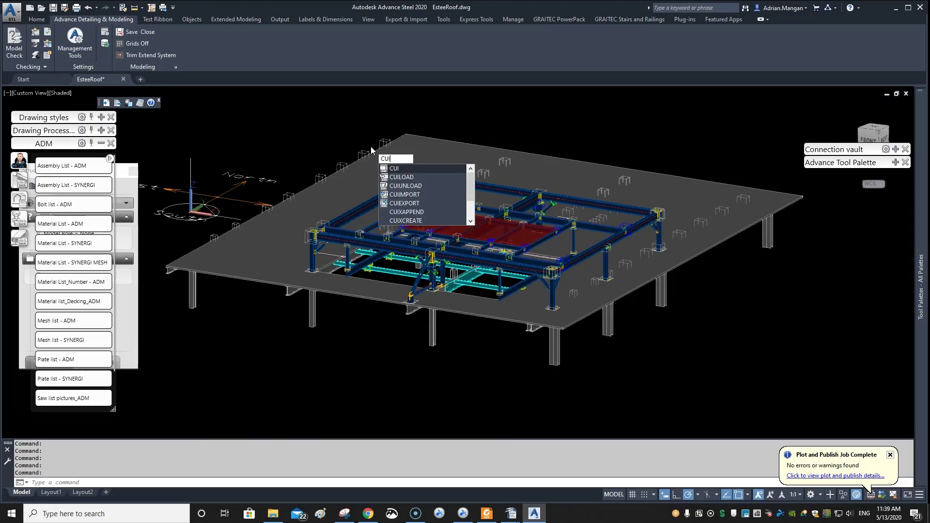
Run CUI to open the Customize User Interface editor with the AS customization file.
key("Return")
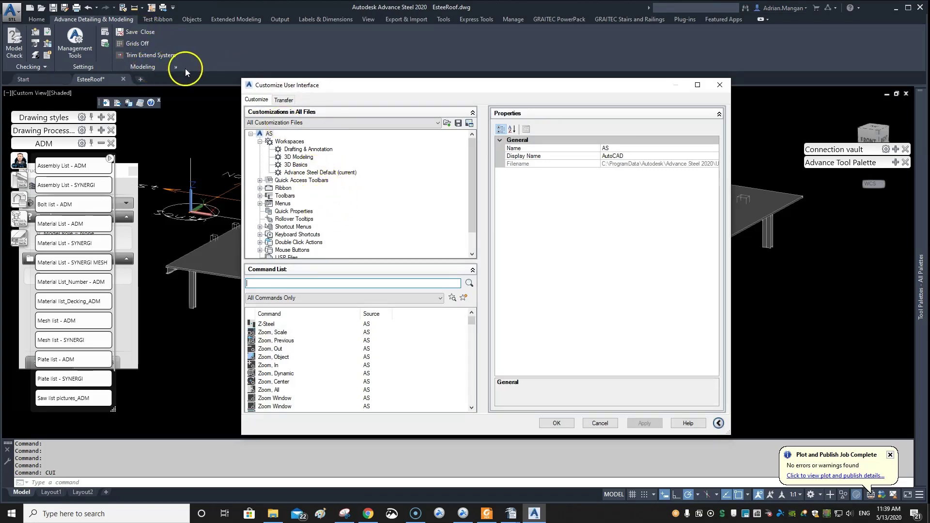
mouse_move(500, 518)
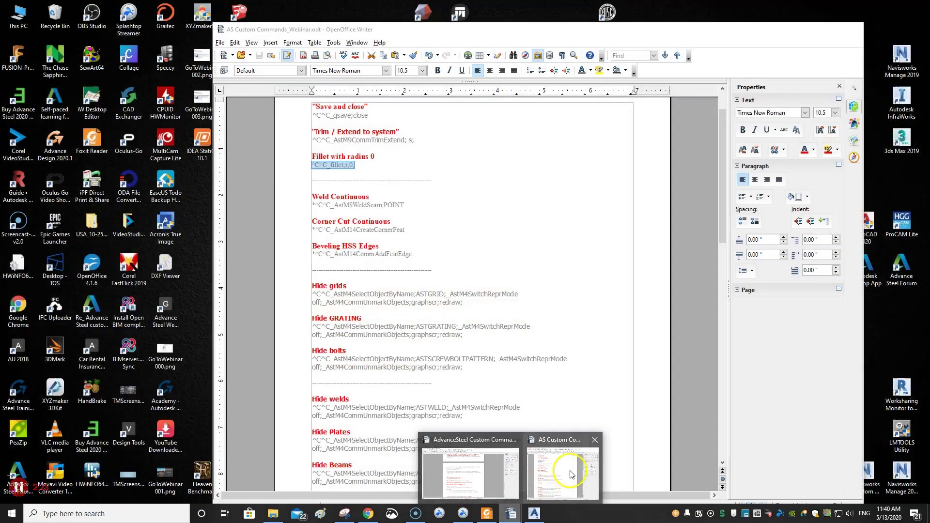
Glance over AS Custom Commands_Webinar.odt, minimize Writer, and bring up CUSTOM COMMANDS_V1.pdf.
left_click(569, 474)
scroll(358, 170, "up", 2)
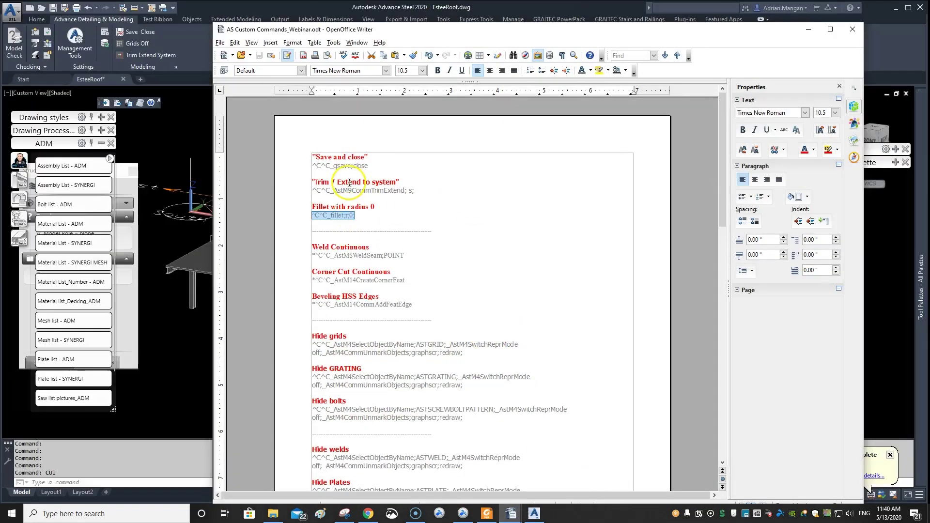
scroll(348, 182, "down", 8)
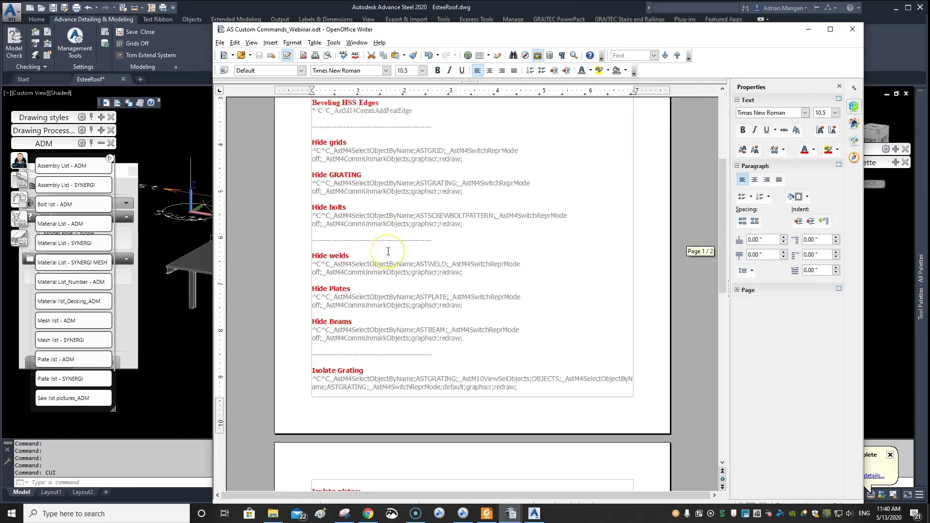
scroll(388, 252, "down", 6)
scroll(388, 251, "up", 8)
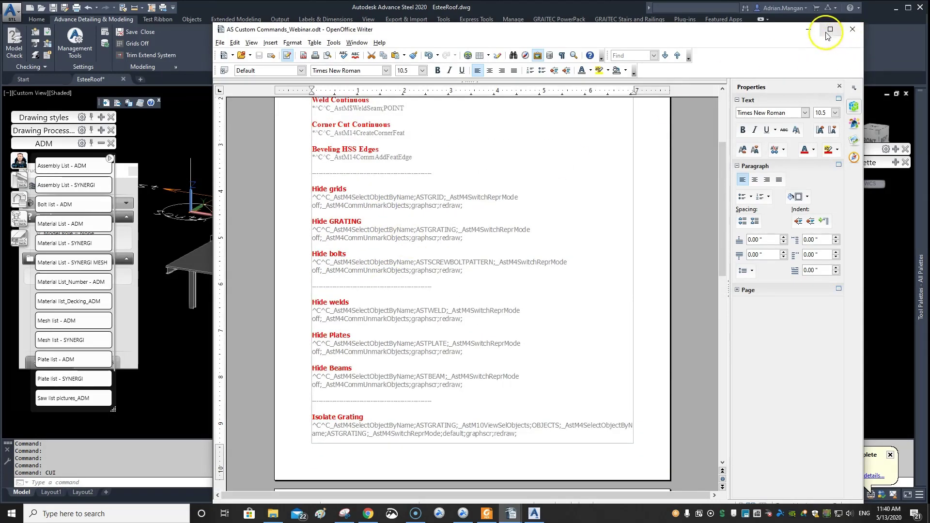
left_click(808, 29)
left_click(488, 514)
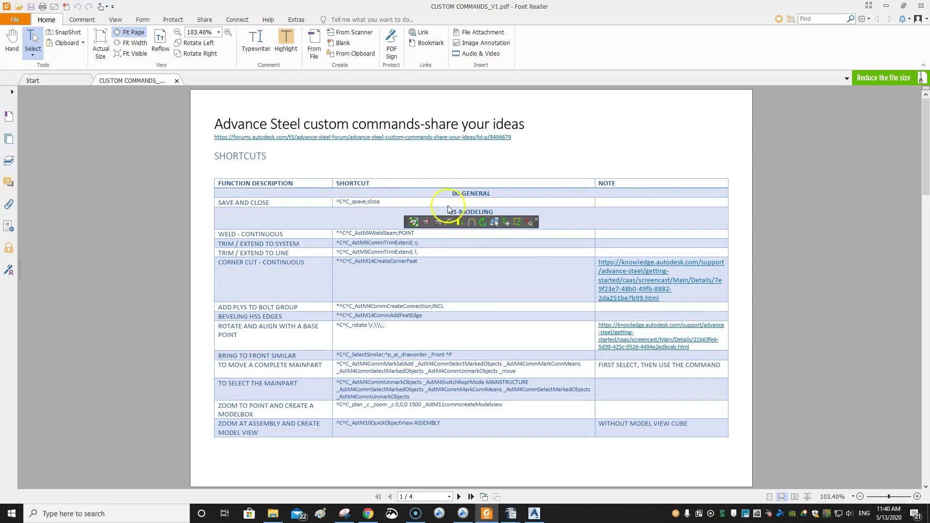
Review the hiding and weld shortcut tables in CUSTOM COMMANDS_V1.pdf, then minimize Foxit Reader.
scroll(436, 214, "down", 10)
scroll(450, 209, "down", 5)
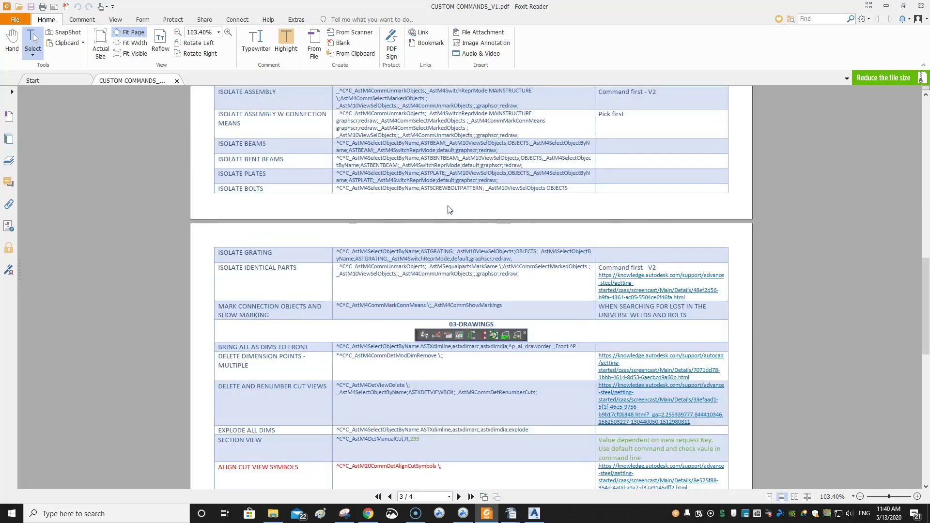
scroll(448, 209, "up", 4)
scroll(488, 227, "down", 4)
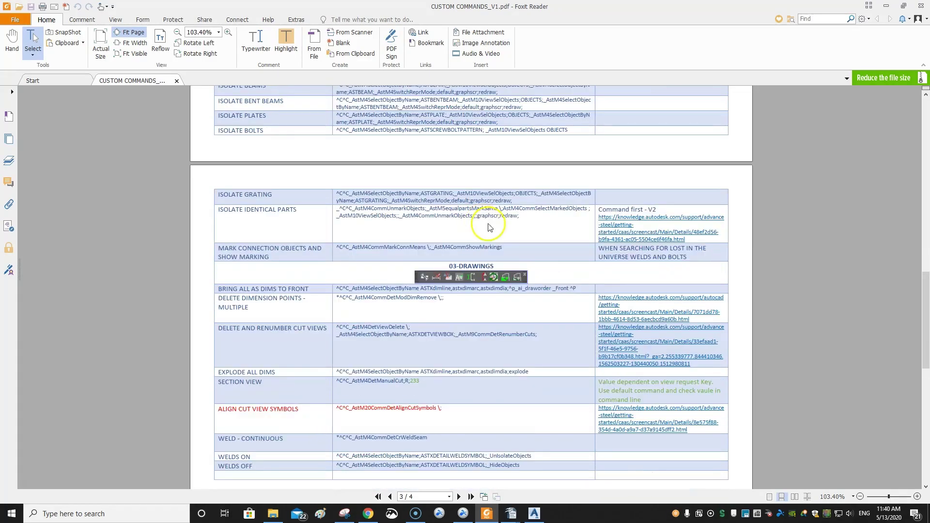
scroll(636, 285, "down", 2)
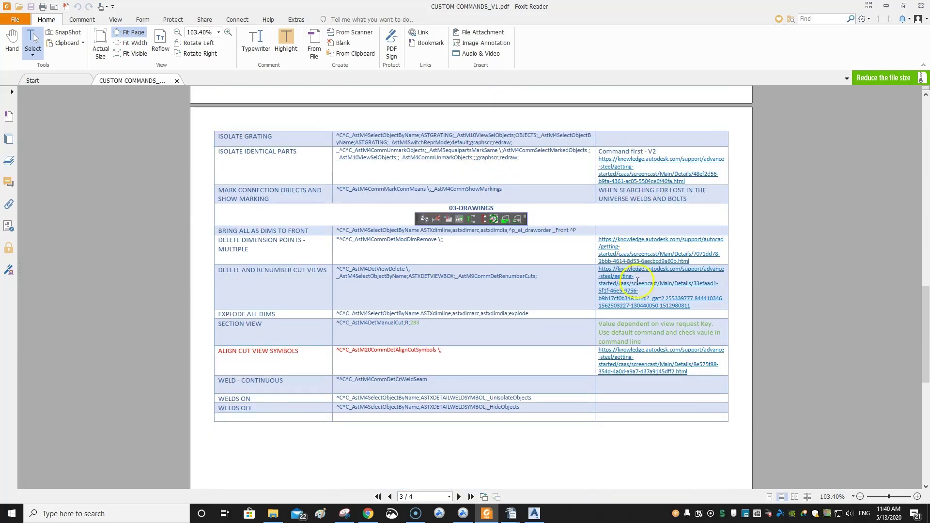
scroll(639, 285, "down", 8)
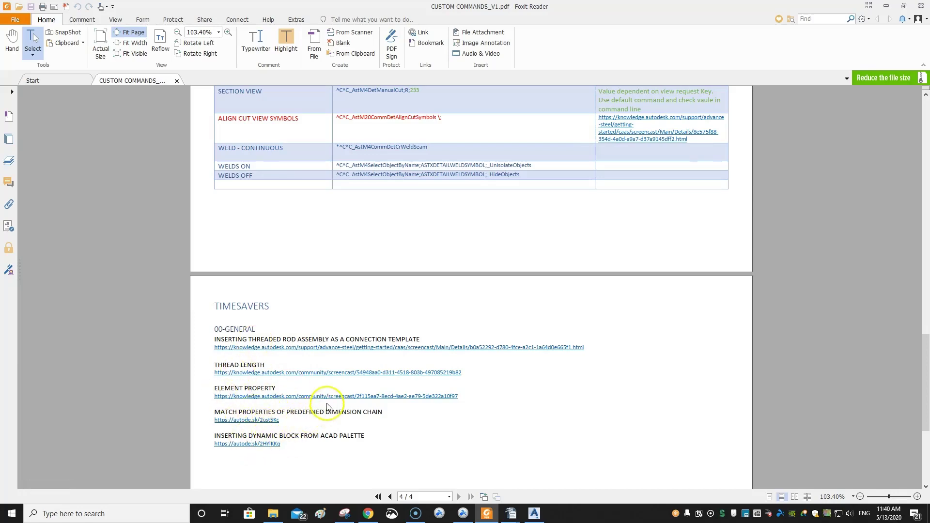
scroll(327, 407, "up", 4)
scroll(528, 268, "up", 11)
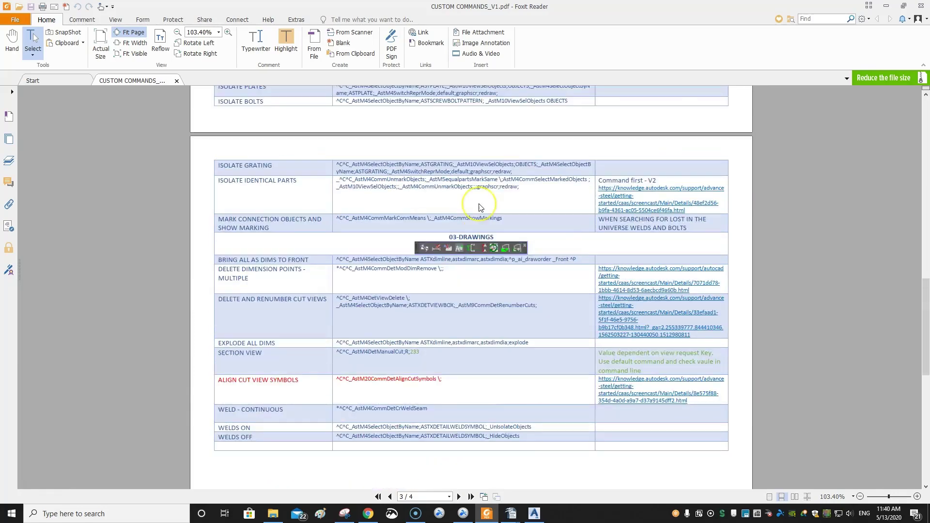
scroll(420, 141, "up", 5)
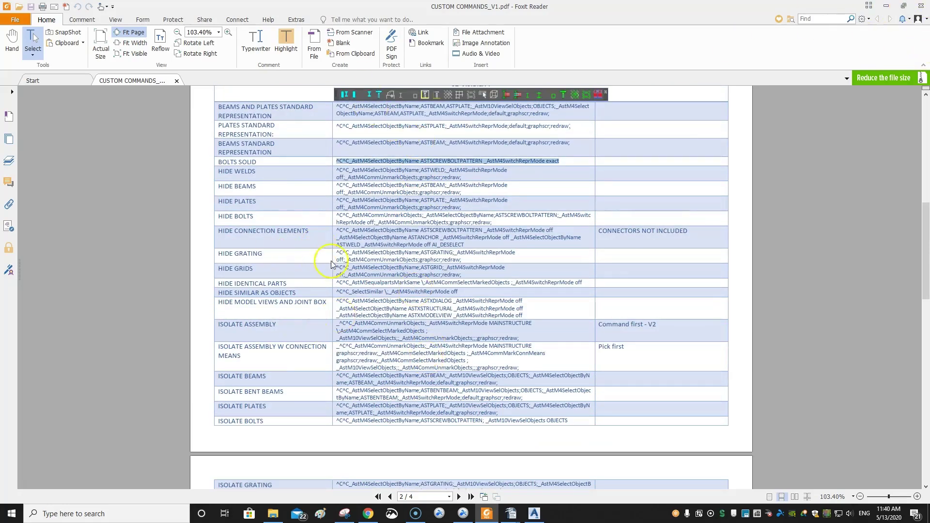
left_click(406, 162)
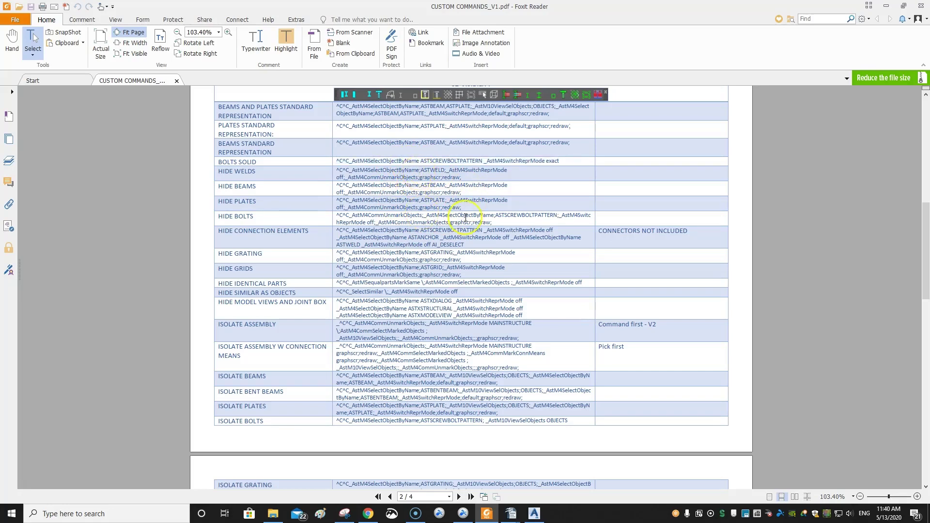
left_click(884, 7)
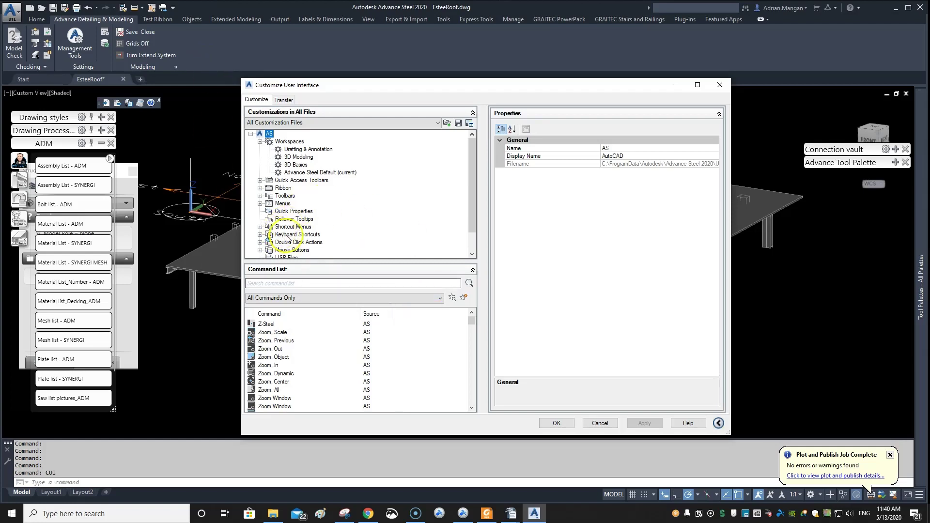
Expand Ribbon > Tabs in the CUI customization tree.
scroll(290, 232, "down", 1)
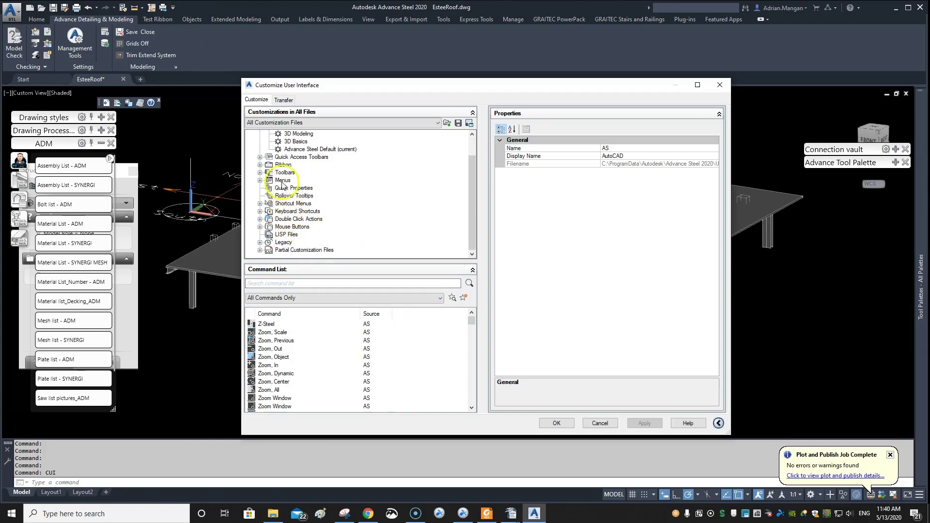
left_click(259, 164)
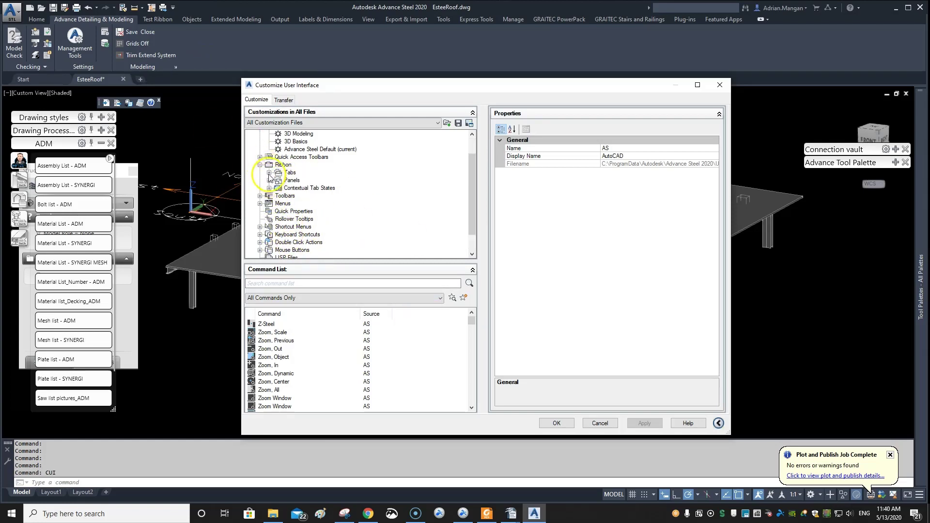
left_click(269, 173)
scroll(317, 190, "down", 3)
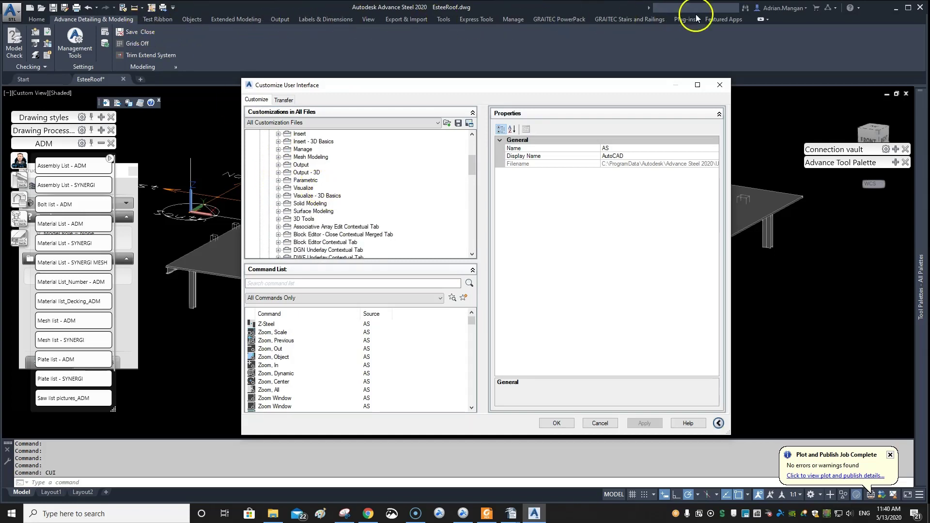
scroll(287, 136, "up", 3)
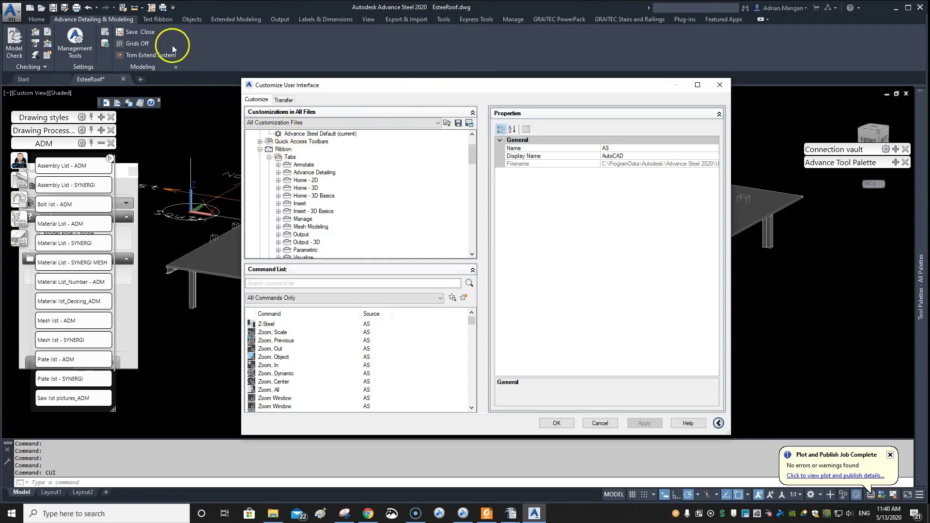
right_click(302, 169)
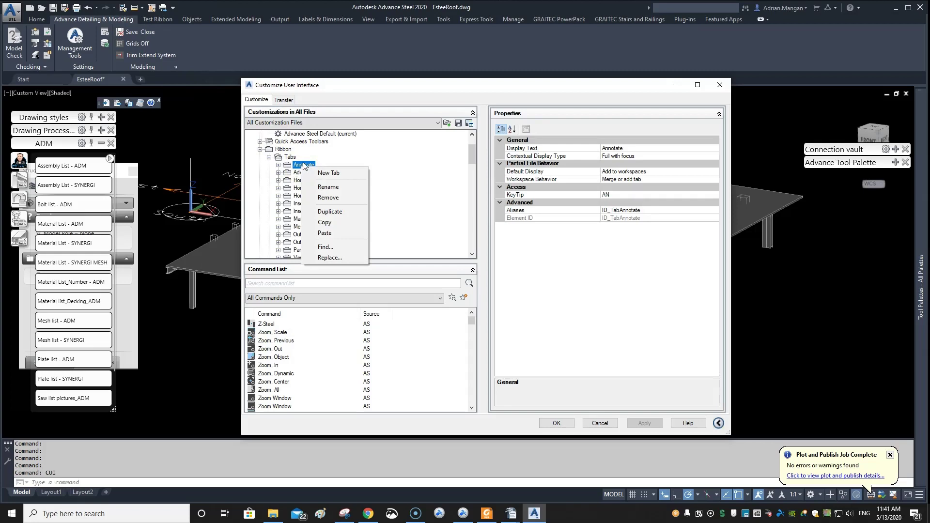
left_click(160, 20)
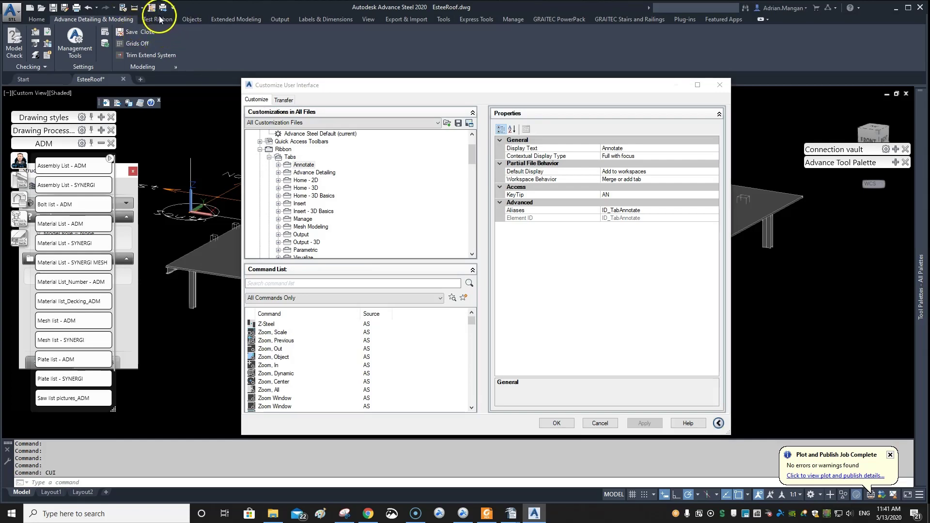
Create a new ribbon tab from the Tabs group's context menu.
left_click(304, 166)
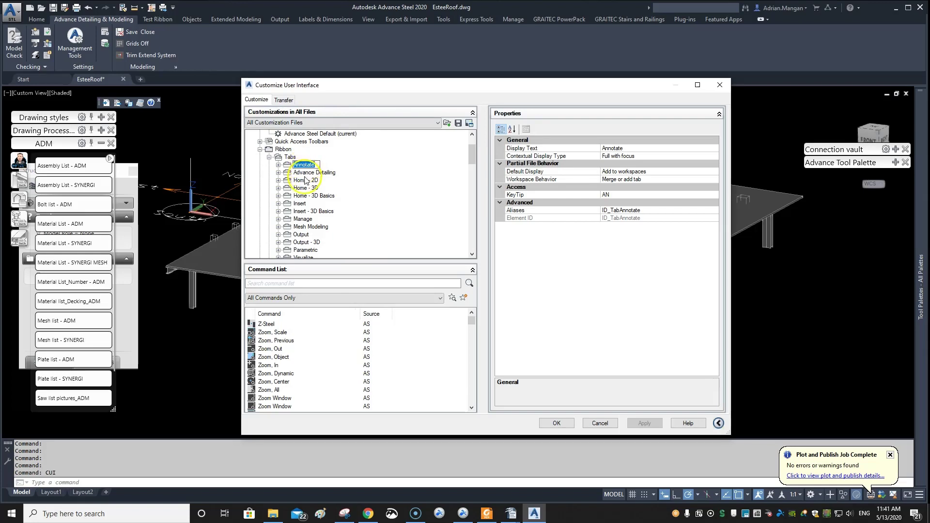
left_click(289, 157)
right_click(287, 157)
left_click(310, 161)
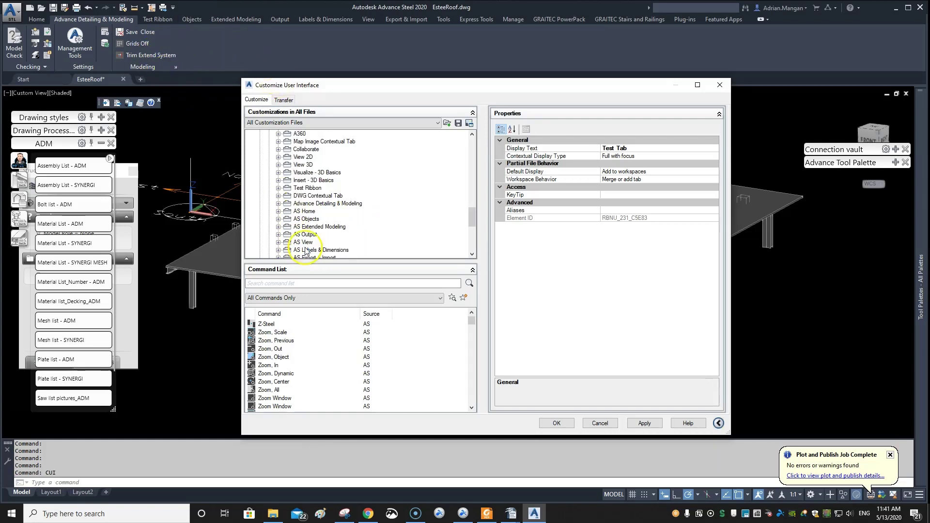
scroll(306, 252, "down", 3)
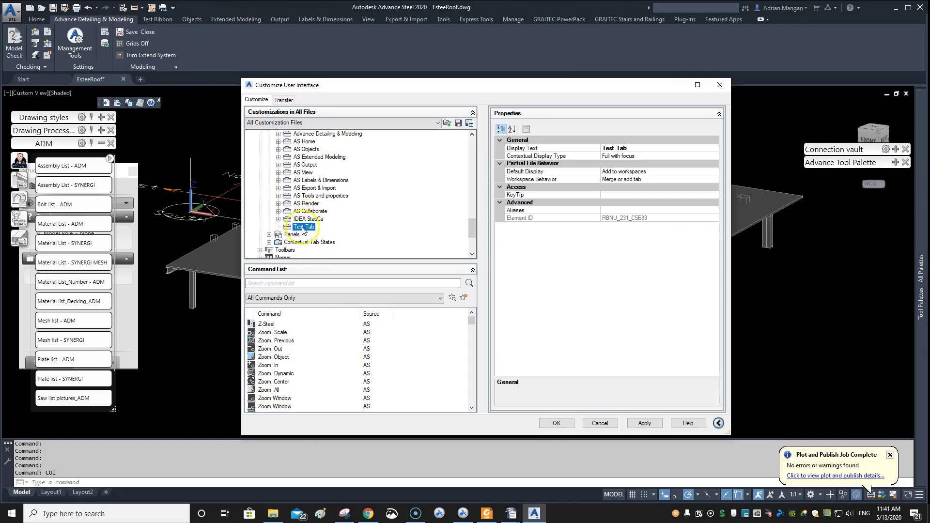
scroll(302, 228, "up", 15)
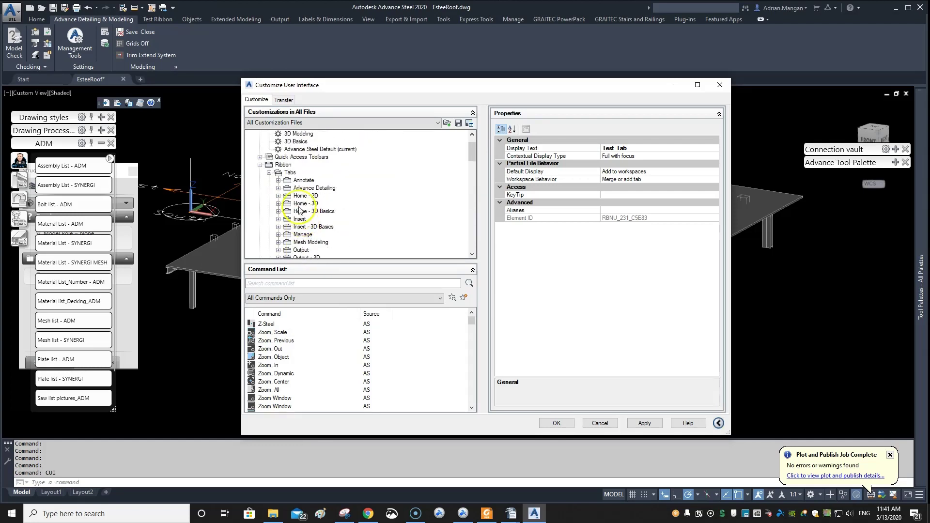
Confirm the new Test Tab sits in the Tabs list below IDEA StatiCa.
left_click(286, 174)
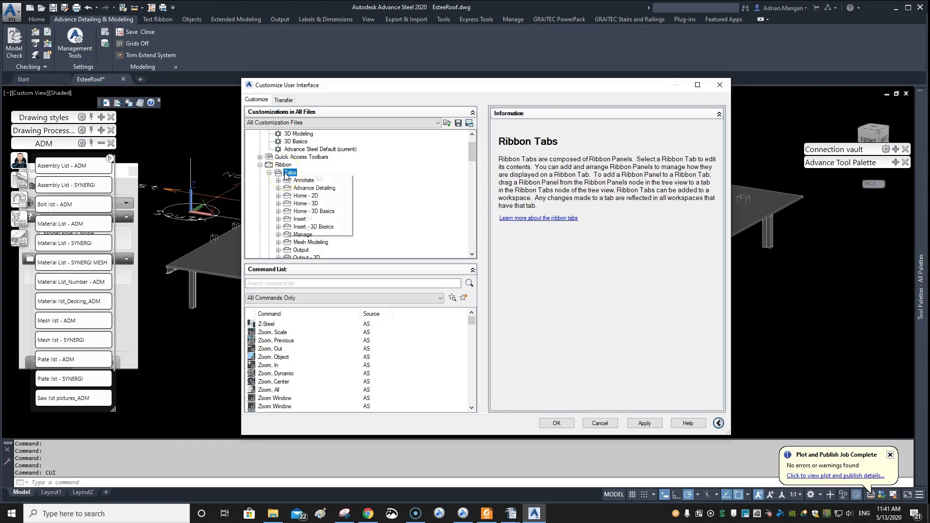
right_click(285, 174)
right_click(282, 165)
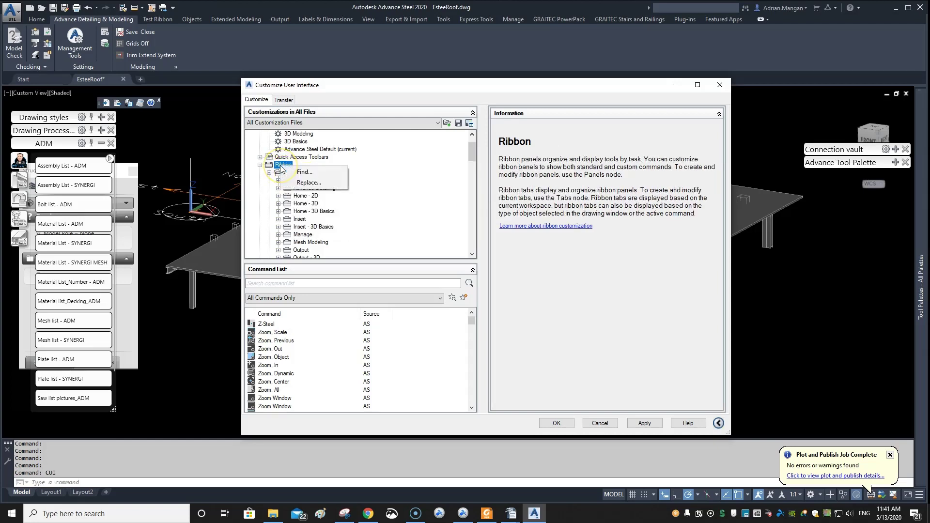
left_click(289, 173)
right_click(289, 173)
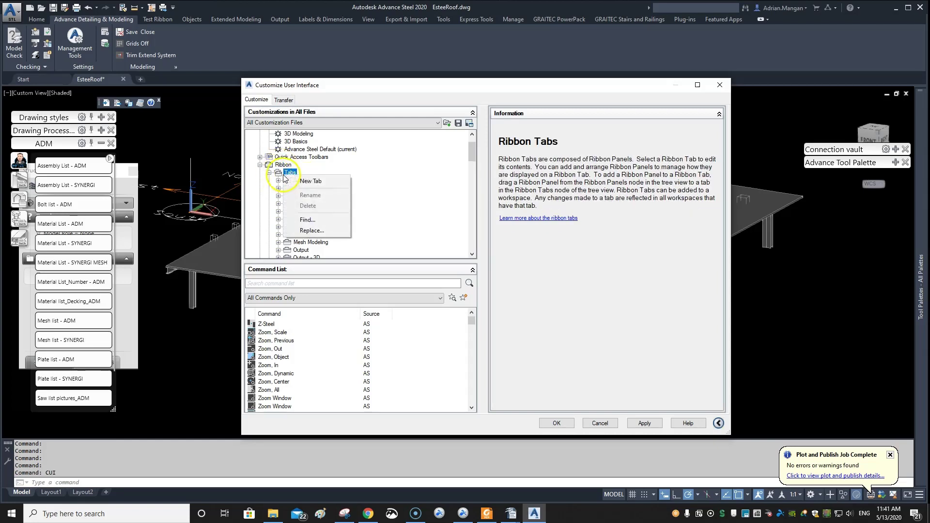
left_click(386, 180)
scroll(374, 220, "down", 12)
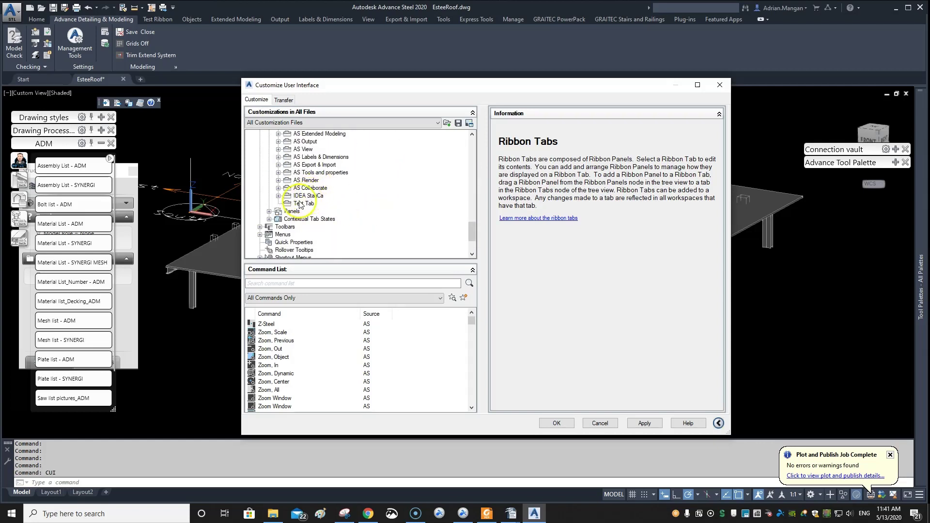
left_click(300, 204)
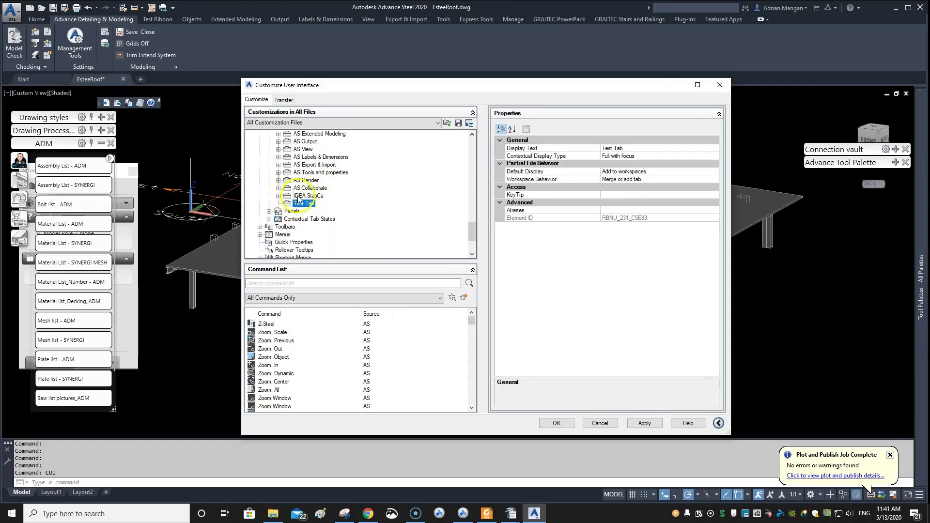
left_click(278, 196)
left_click(278, 196)
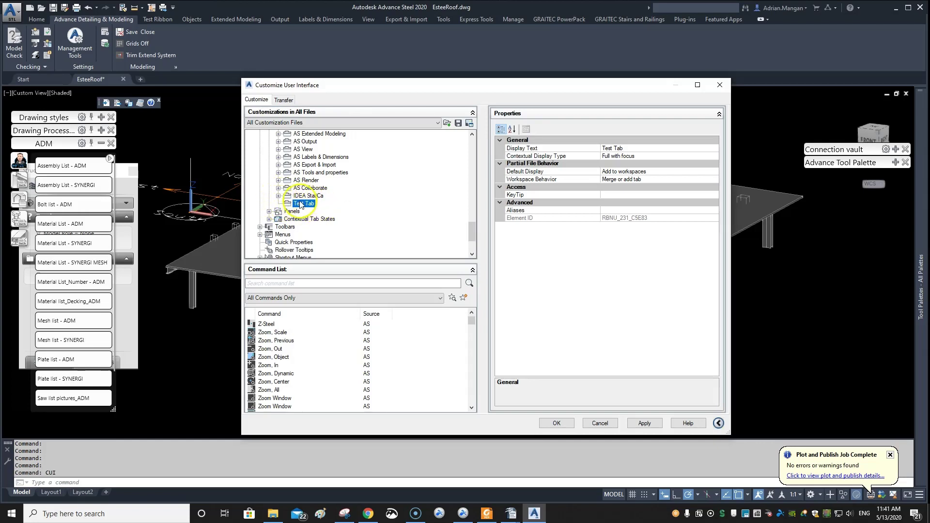
scroll(379, 176, "up", 6)
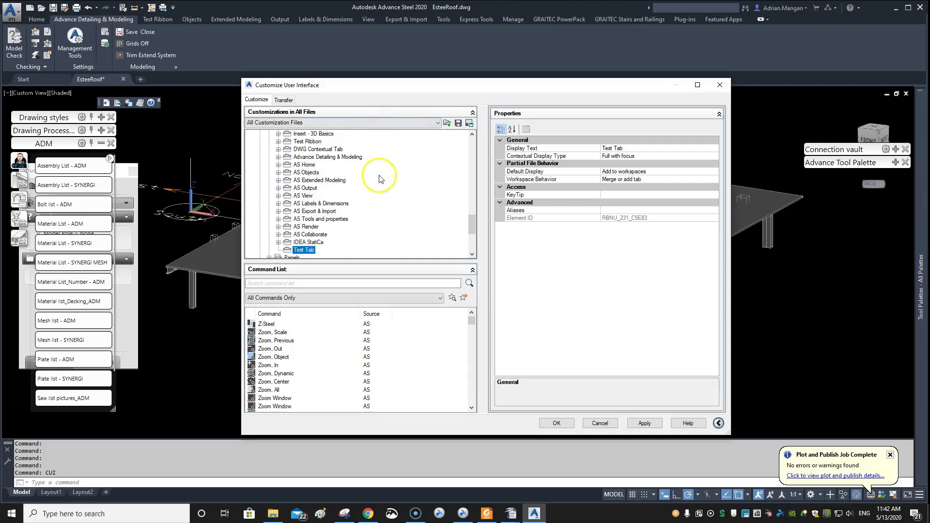
scroll(473, 140, "up", 15)
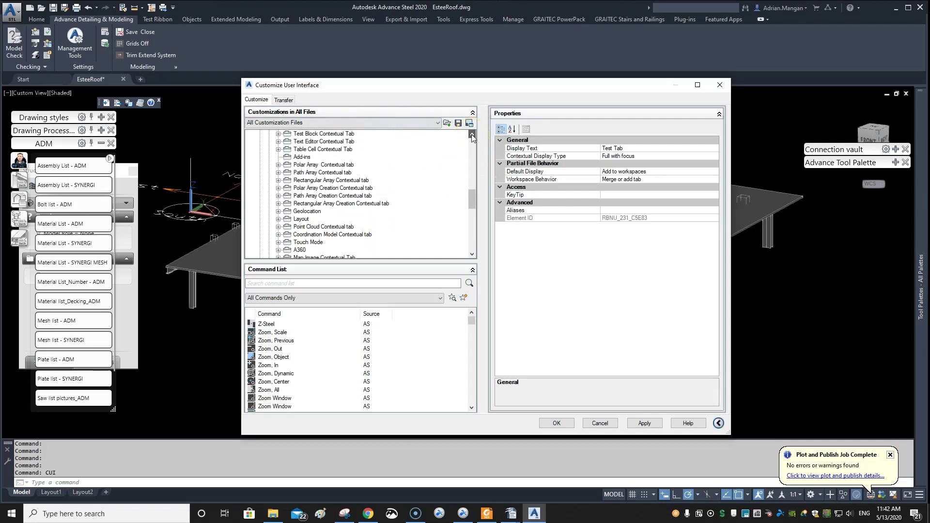
Open the Advance Steel Default workspace contents and select Test Ribbon in its tabs.
left_click(325, 173)
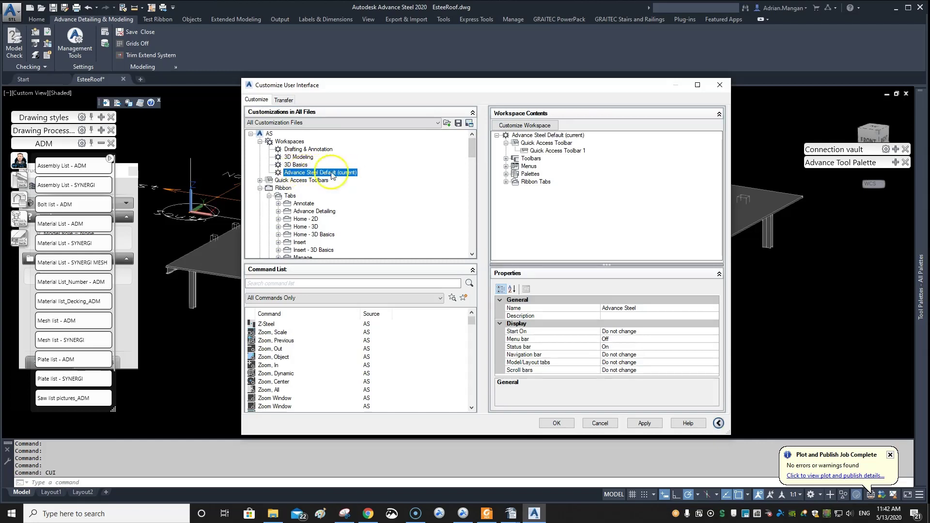
left_click(525, 125)
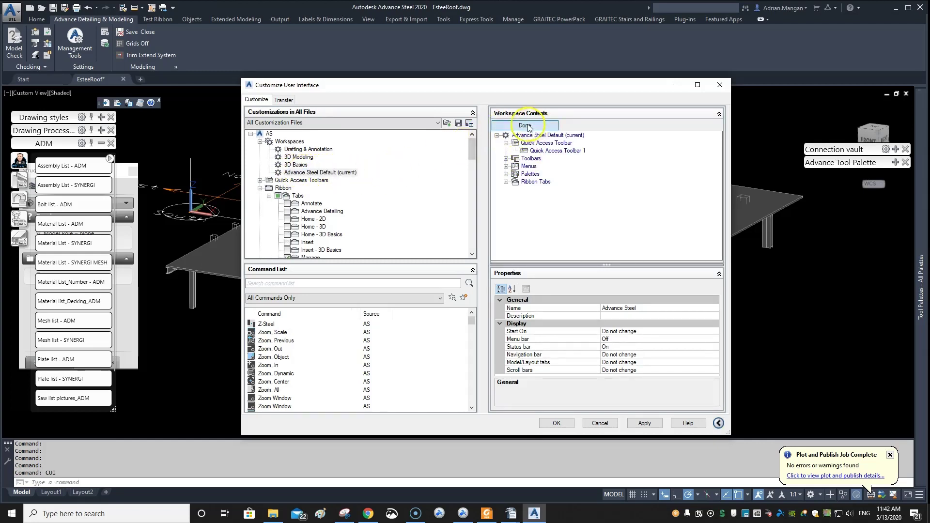
left_click(505, 182)
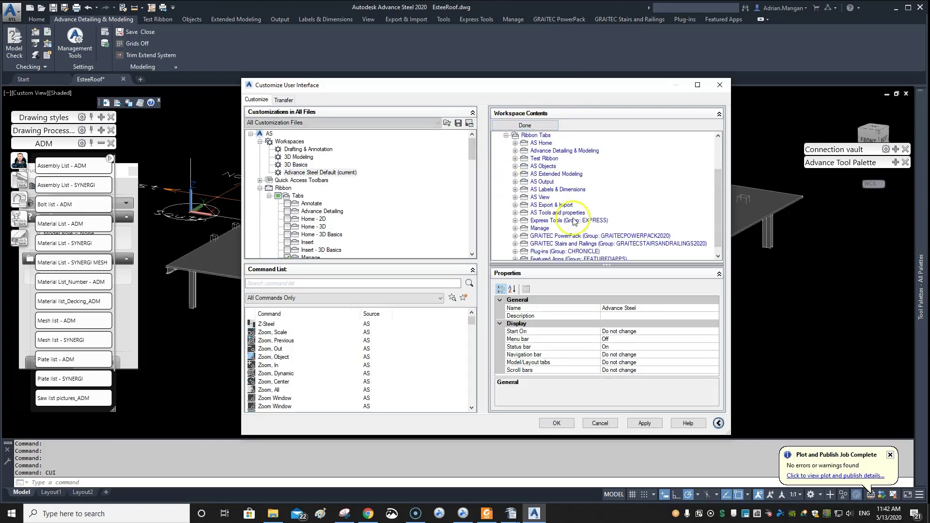
scroll(574, 213, "up", 3)
scroll(571, 208, "down", 3)
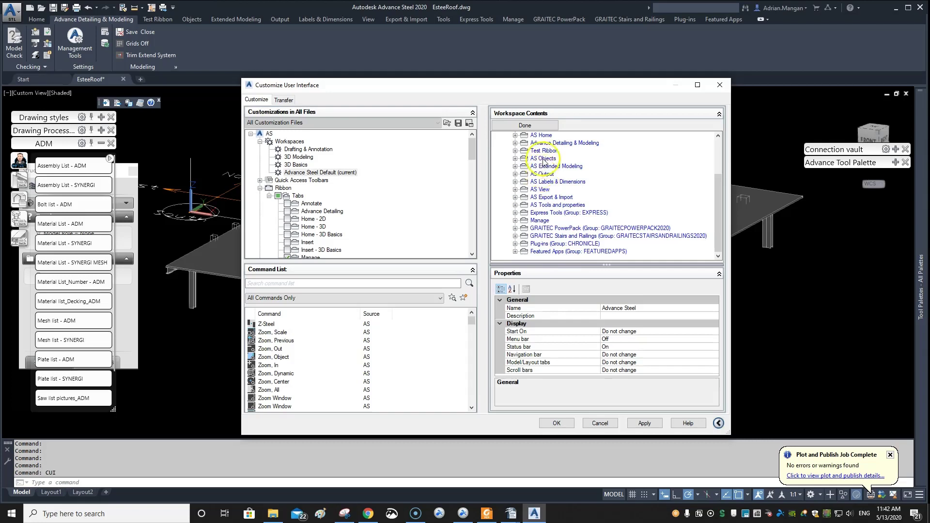
left_click(544, 152)
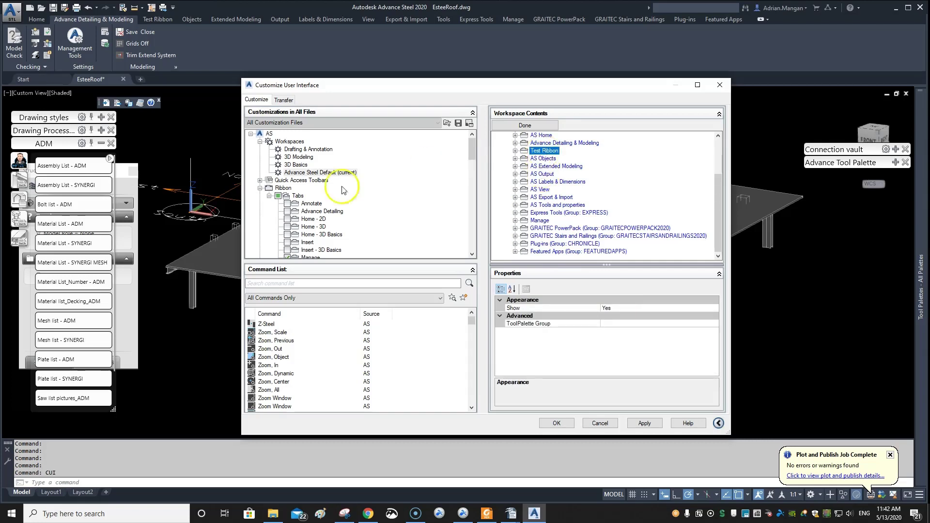
Replace Test Ribbon with Test Tab, move it below Advance Detailing & Modeling, and apply.
left_click(260, 188)
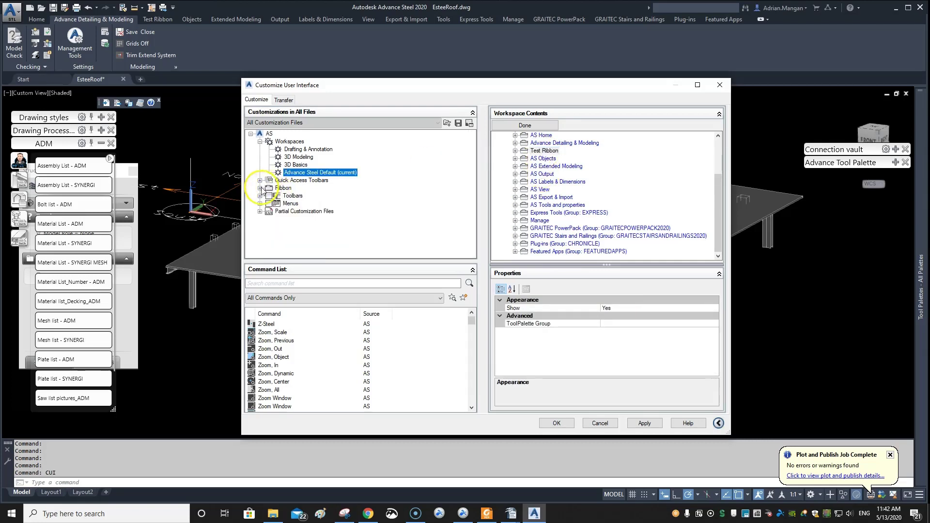
left_click(261, 189)
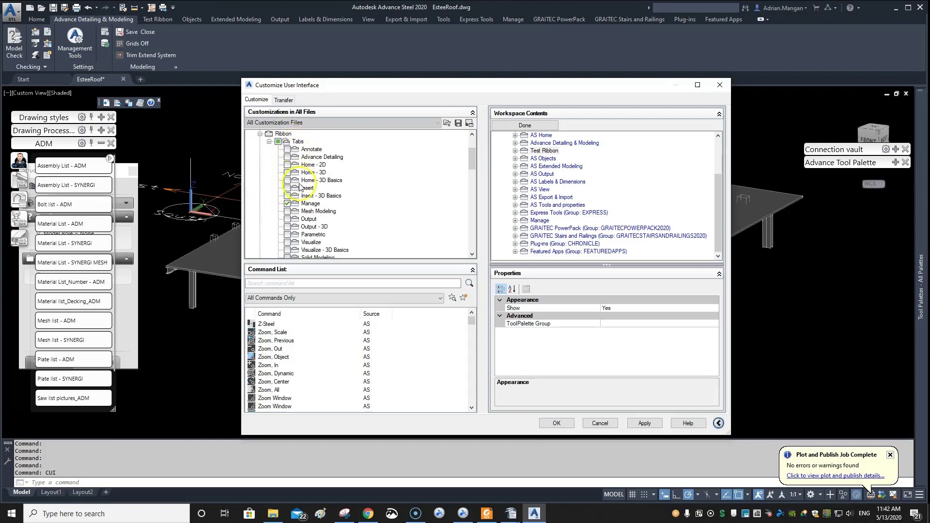
scroll(306, 207, "down", 10)
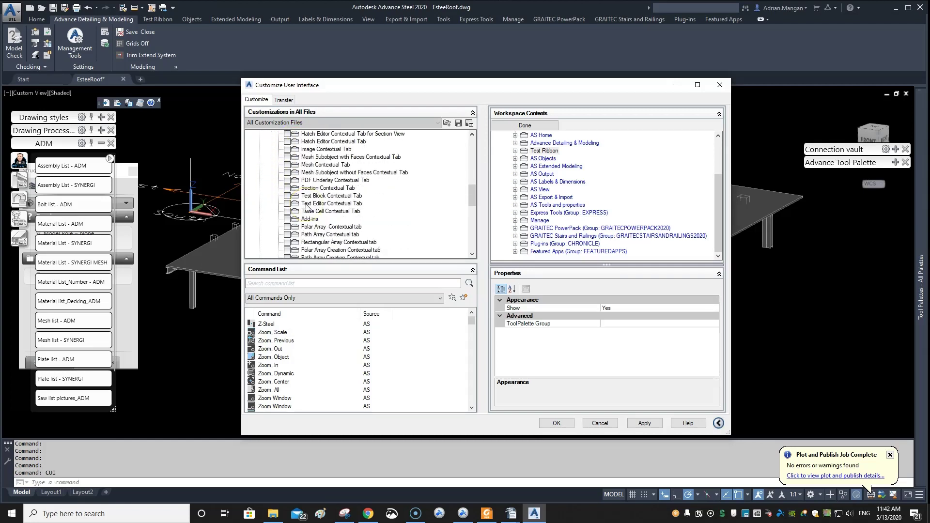
scroll(327, 197, "down", 4)
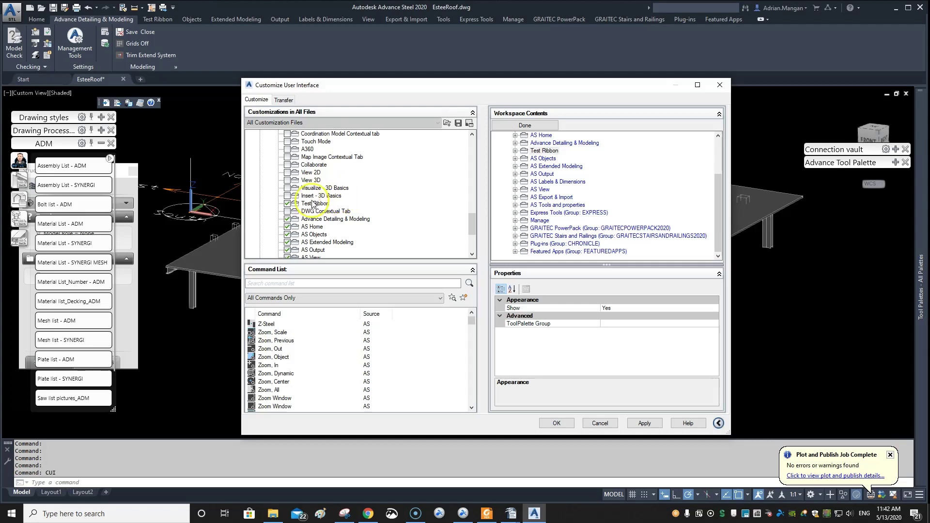
left_click(287, 203)
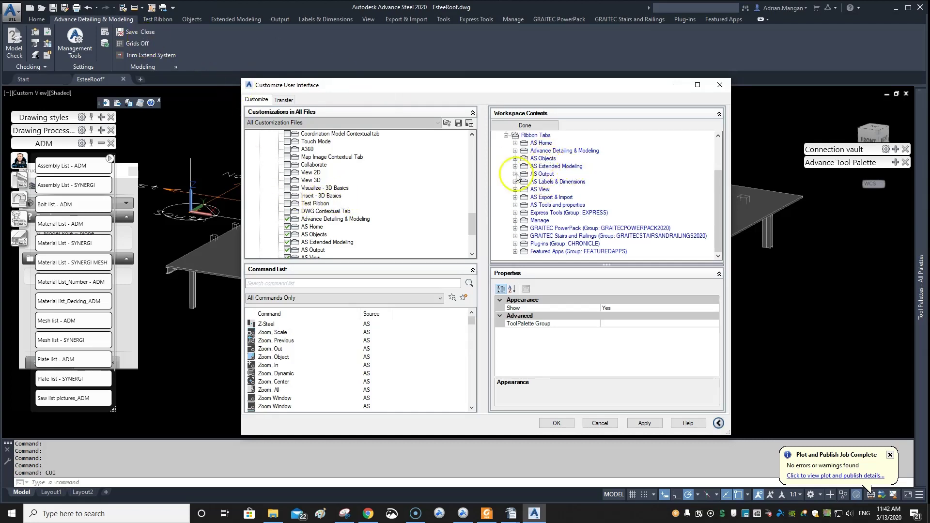
scroll(293, 233, "down", 3)
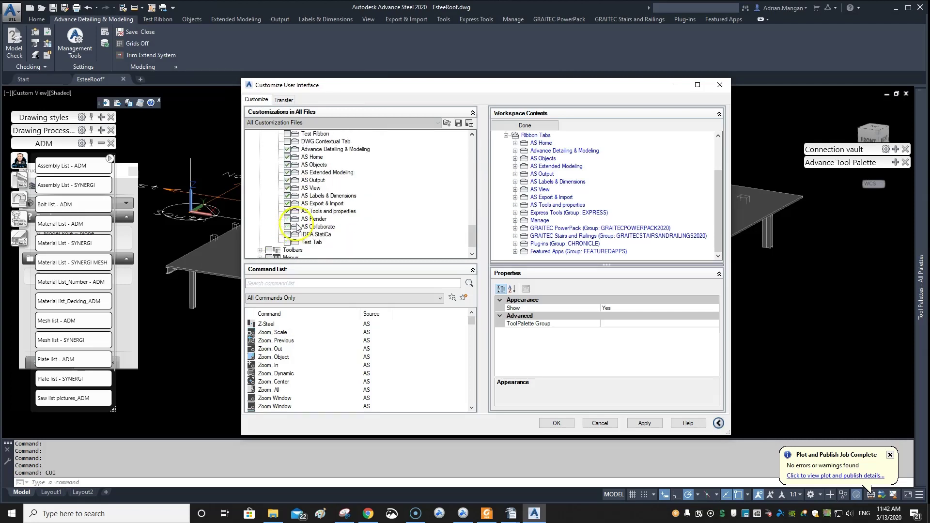
left_click(288, 242)
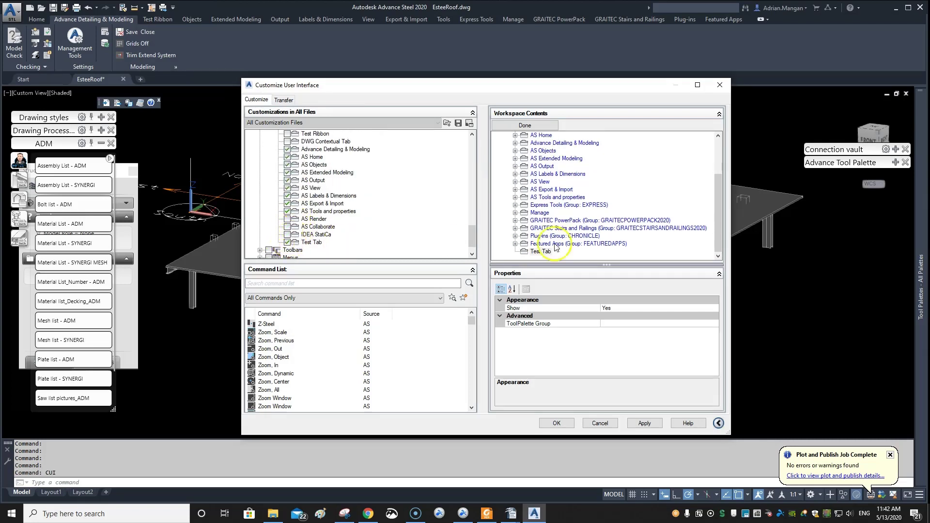
left_click_drag(537, 254, 556, 148)
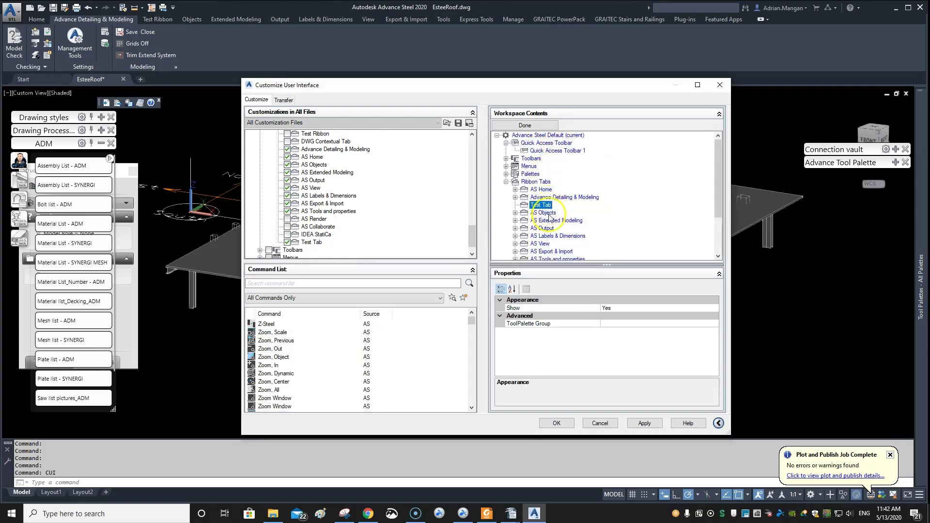
left_click(644, 423)
Close CUI with OK and check the empty Test Tab, Home and Advance Detailing & Modeling tabs.
left_click(557, 423)
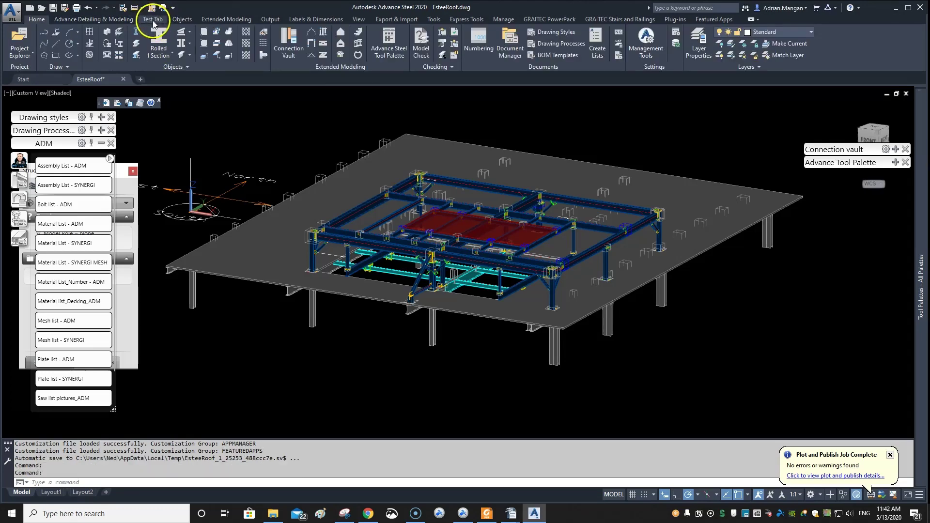
left_click(115, 19)
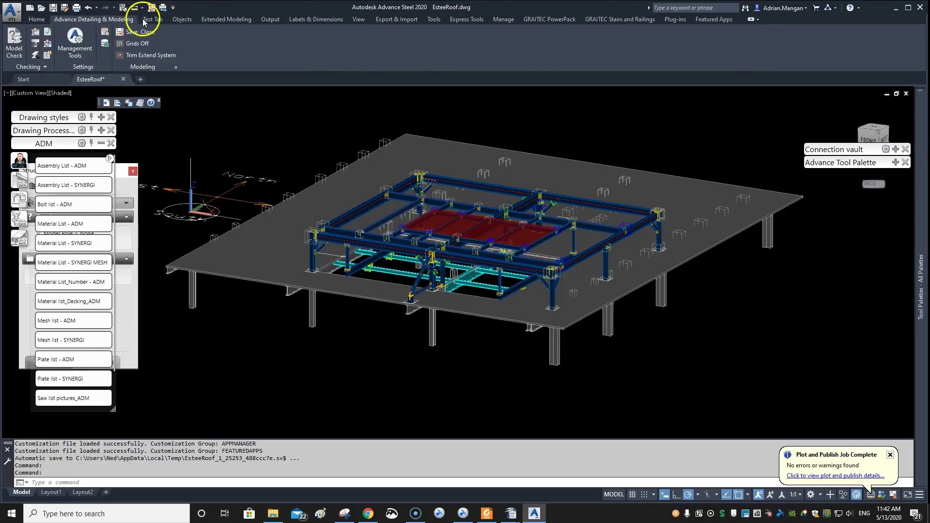
left_click(143, 18)
left_click(119, 20)
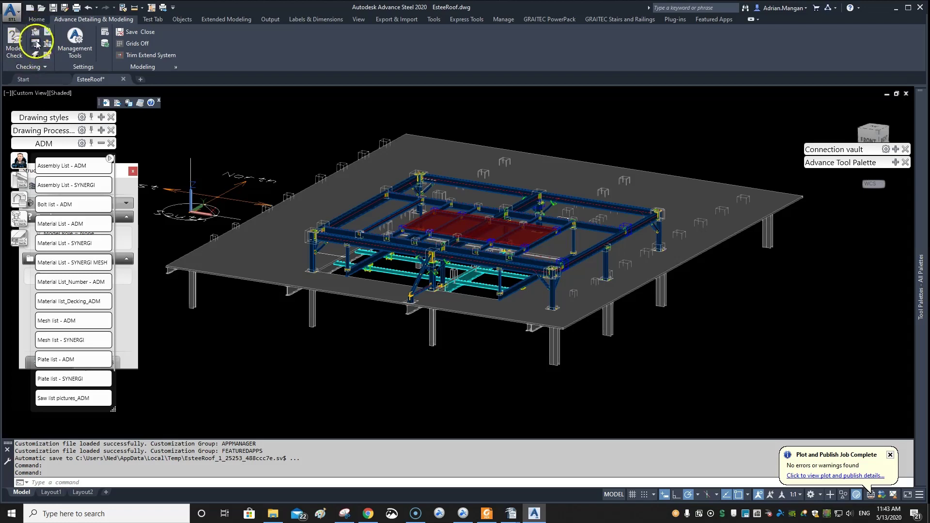
left_click(38, 20)
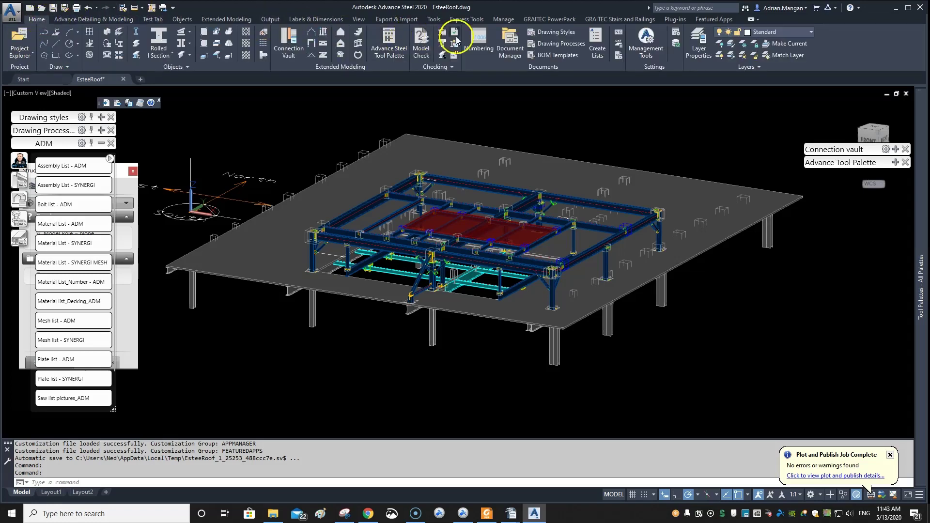
left_click(82, 19)
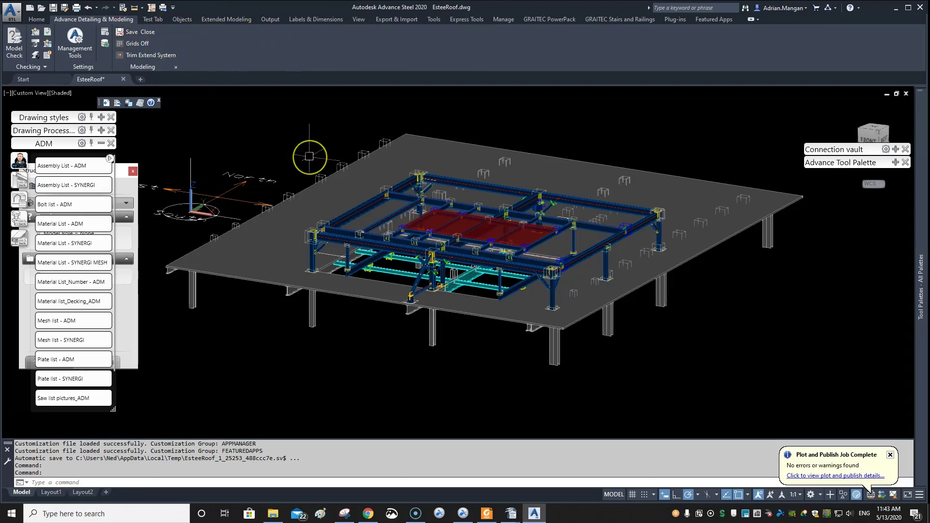
Reopen CUI and expand Ribbon > Panels.
type("cu")
key("Return")
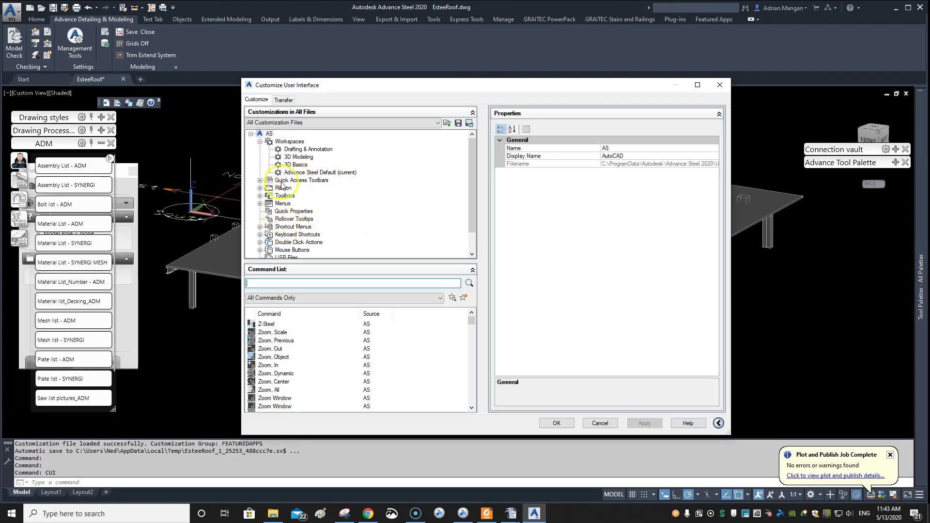
left_click(260, 188)
left_click(267, 203)
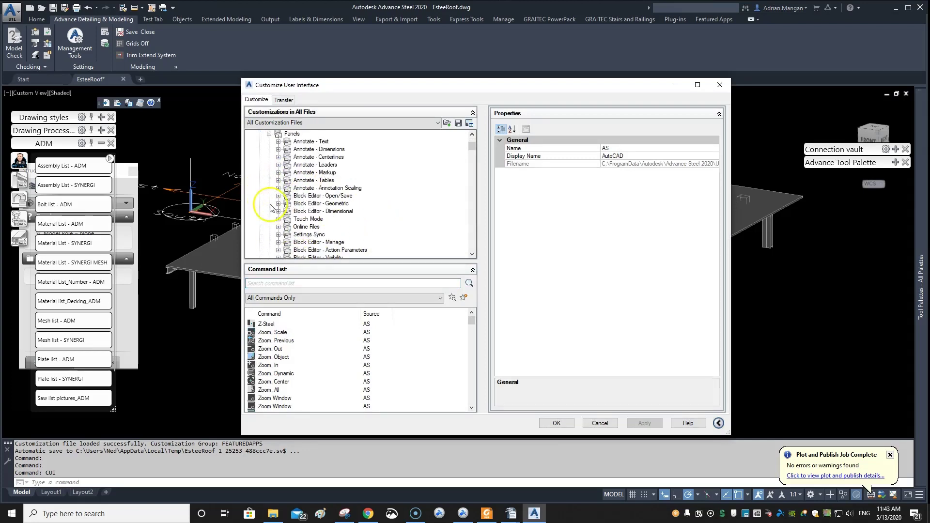
Add a new ribbon panel and name it Visibility.
right_click(293, 135)
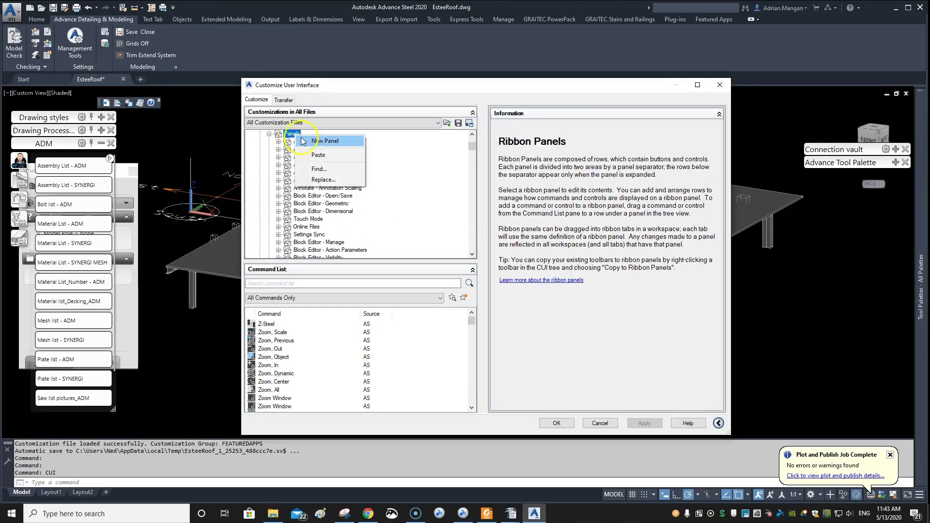
left_click(326, 144)
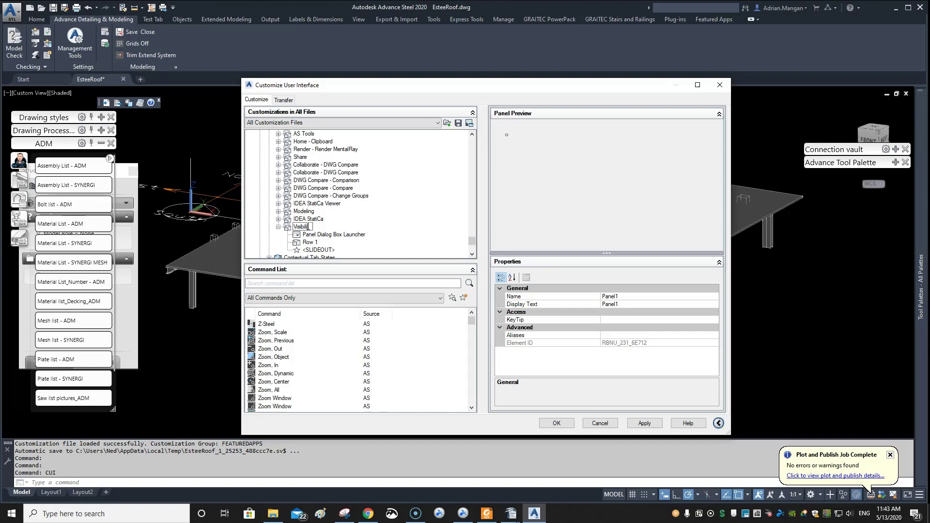
left_click(305, 211)
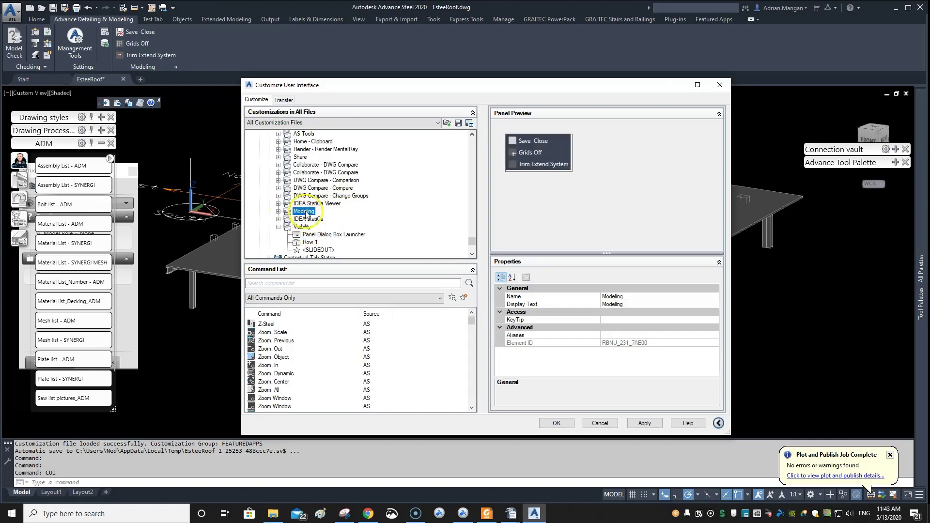
left_click(305, 226)
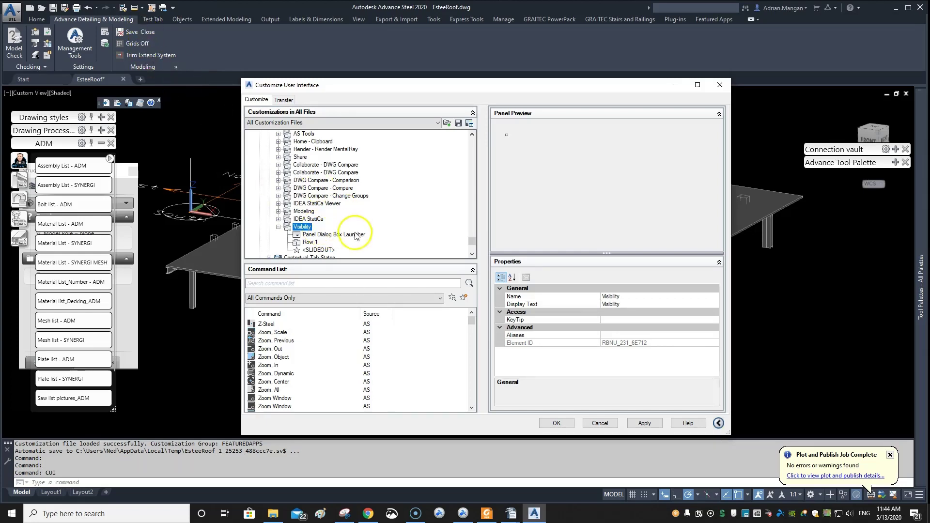
Inspect the Modeling panel's Sub-Panel 1 rows holding Save Close, Grids Off and Trim Extend System.
scroll(339, 228, "down", 1)
left_click(308, 220)
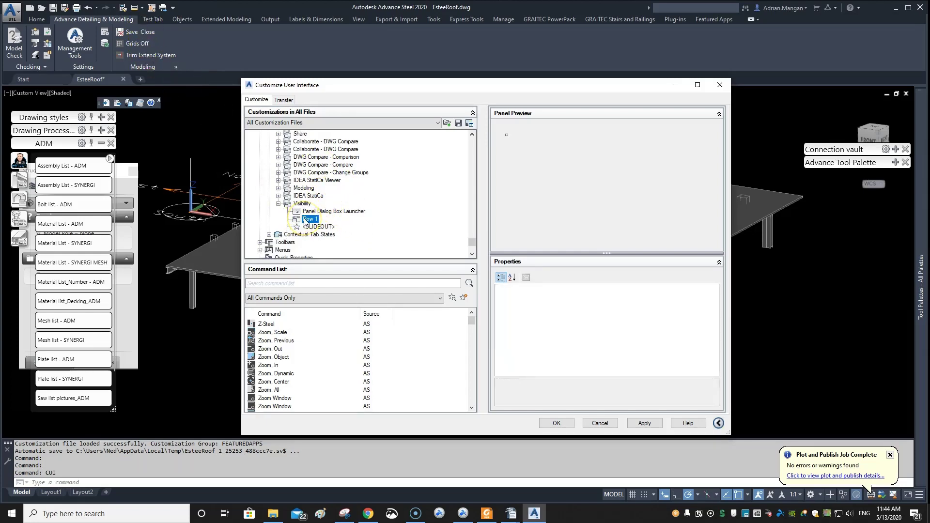
left_click(278, 188)
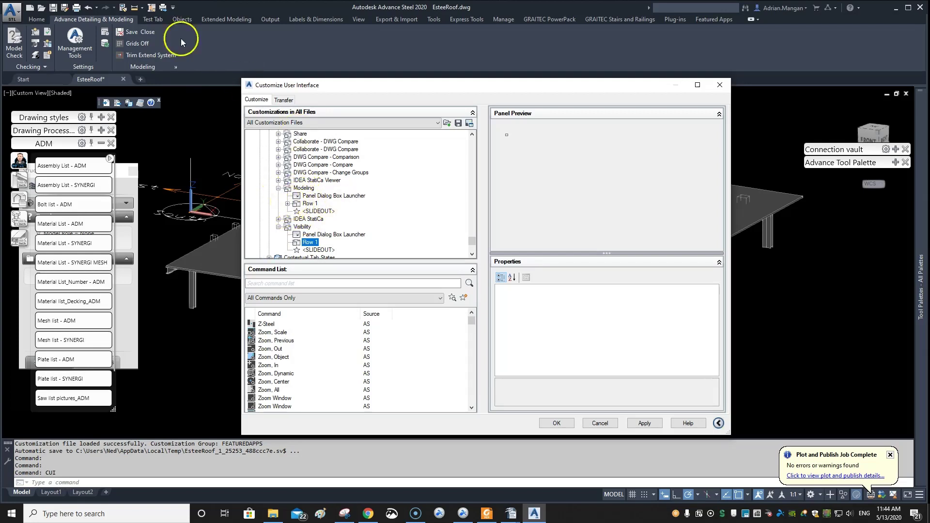
left_click(287, 203)
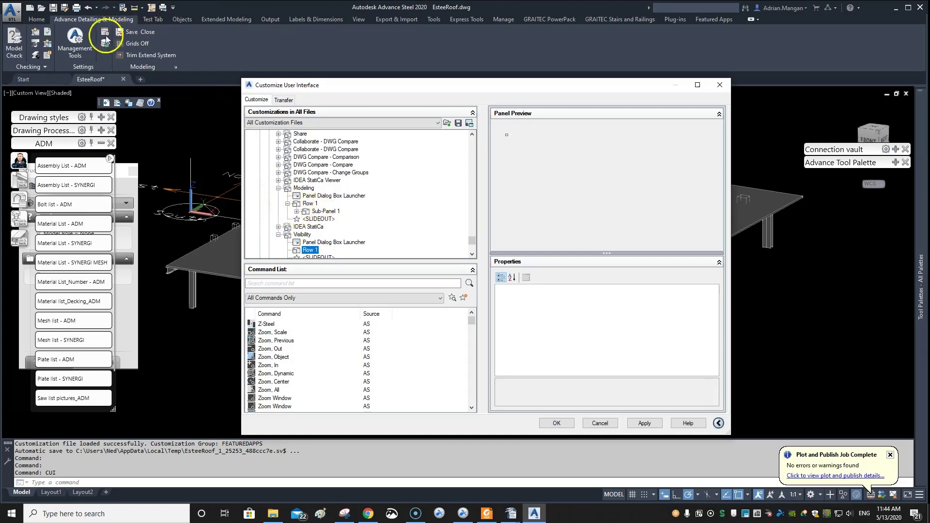
left_click(296, 211)
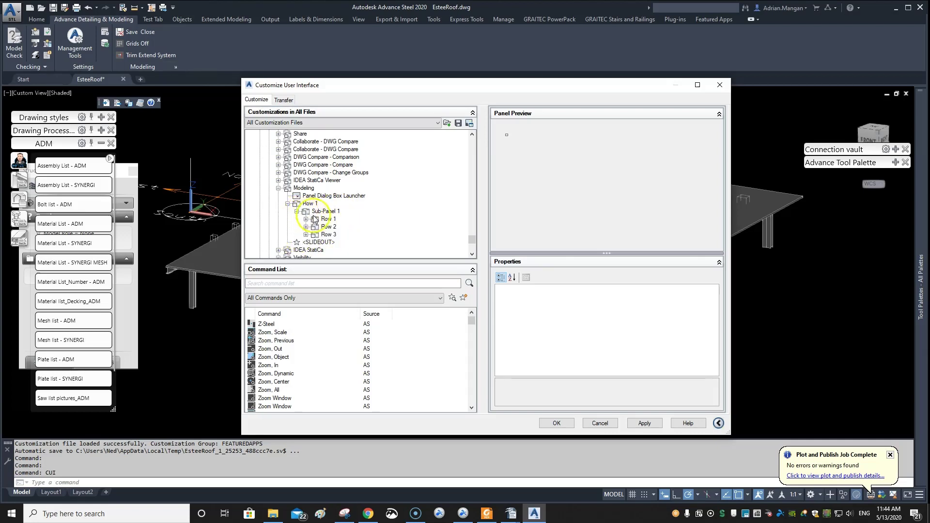
left_click(322, 219)
left_click(306, 219)
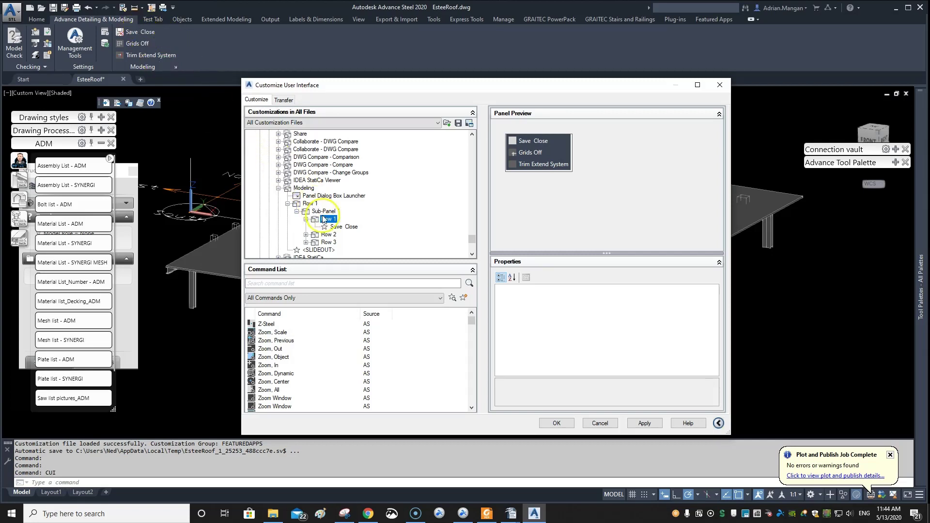
left_click(305, 234)
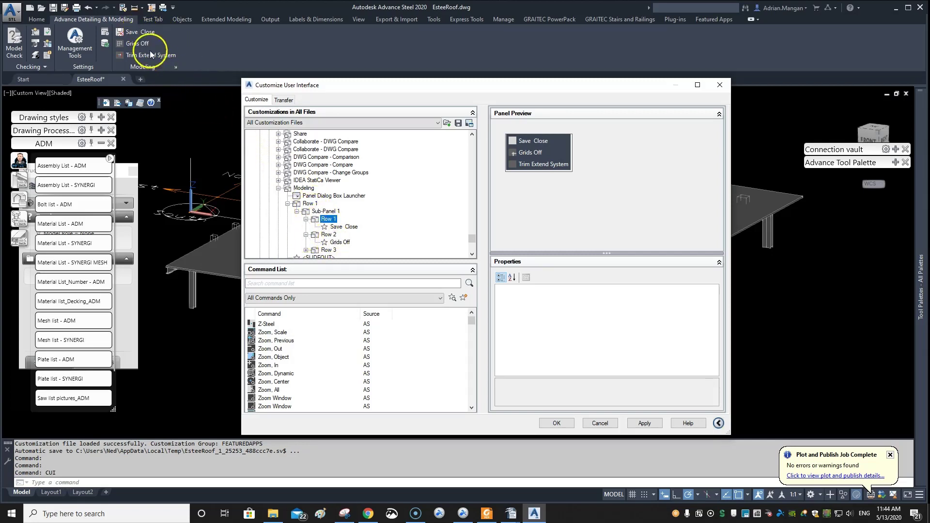
left_click(306, 250)
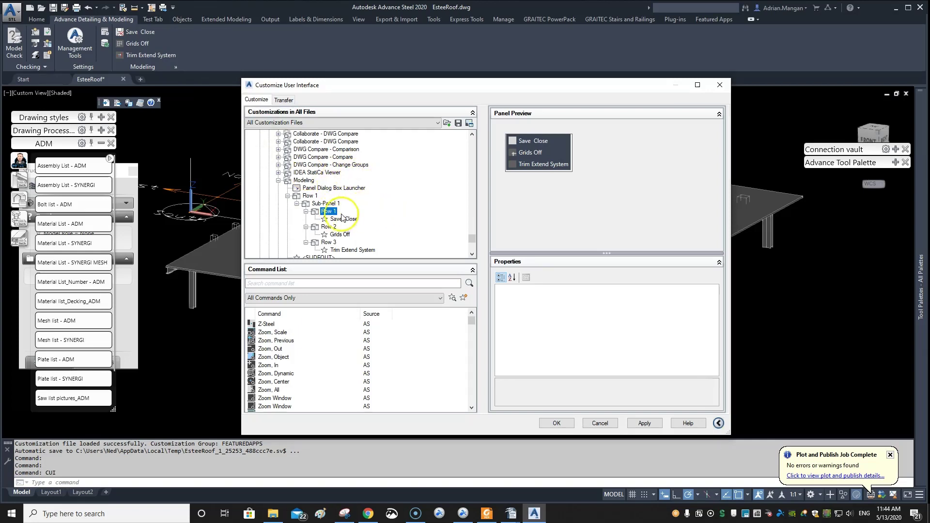
left_click(306, 211)
left_click(305, 219)
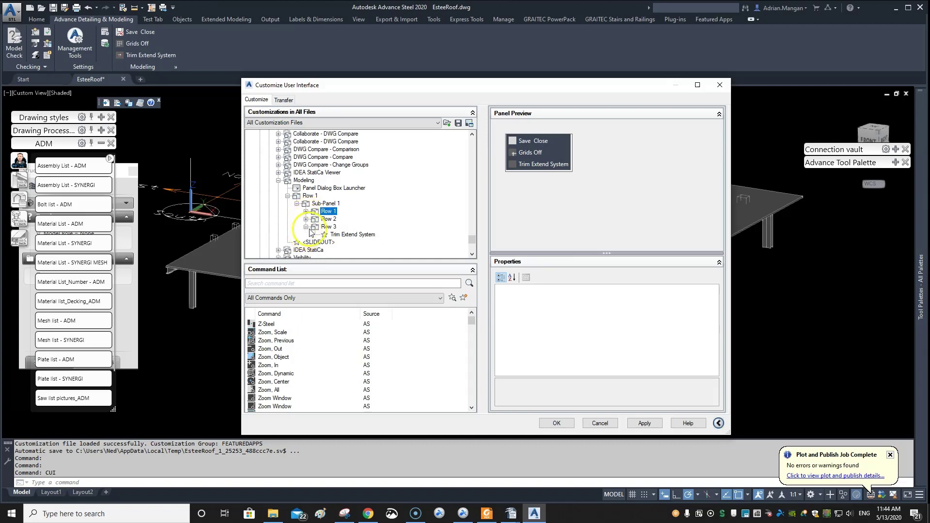
left_click(305, 227)
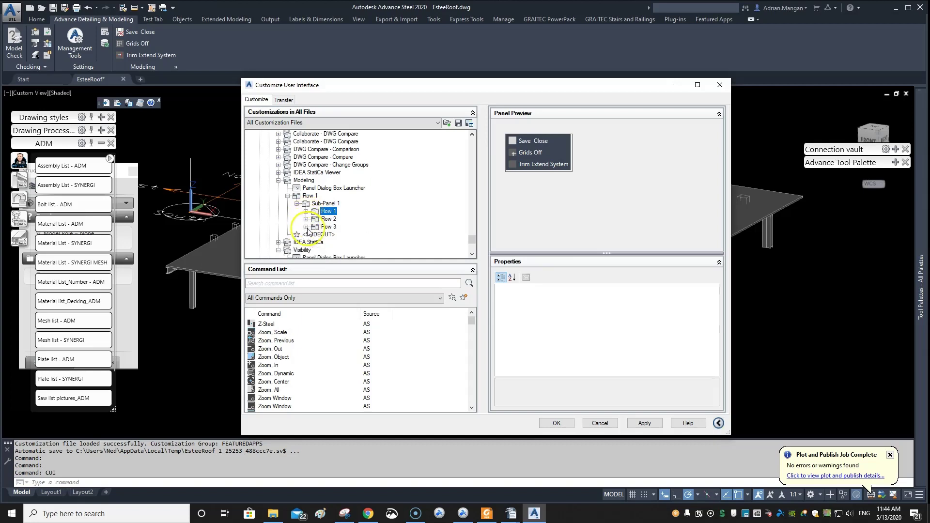
left_click(297, 204)
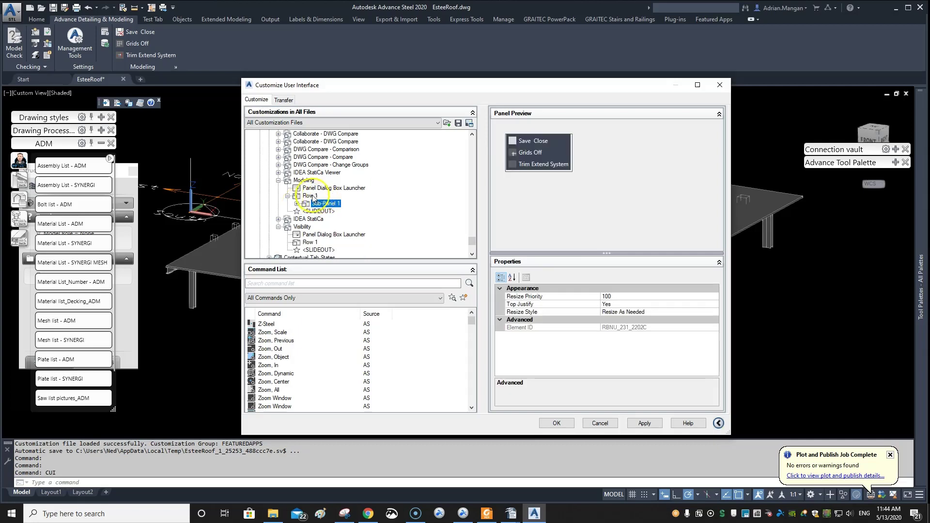
left_click(287, 195)
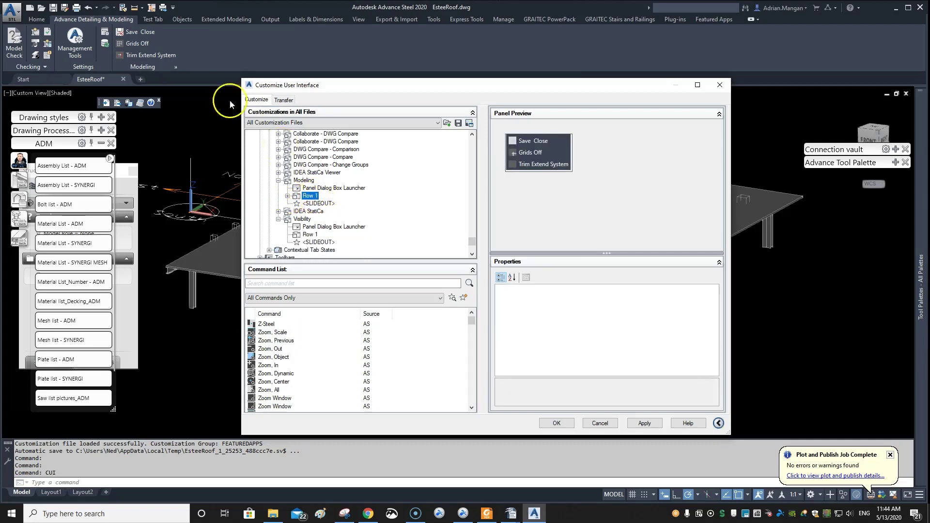
Add a new row to the Modeling panel, then delete the unneeded Row 2.
right_click(310, 195)
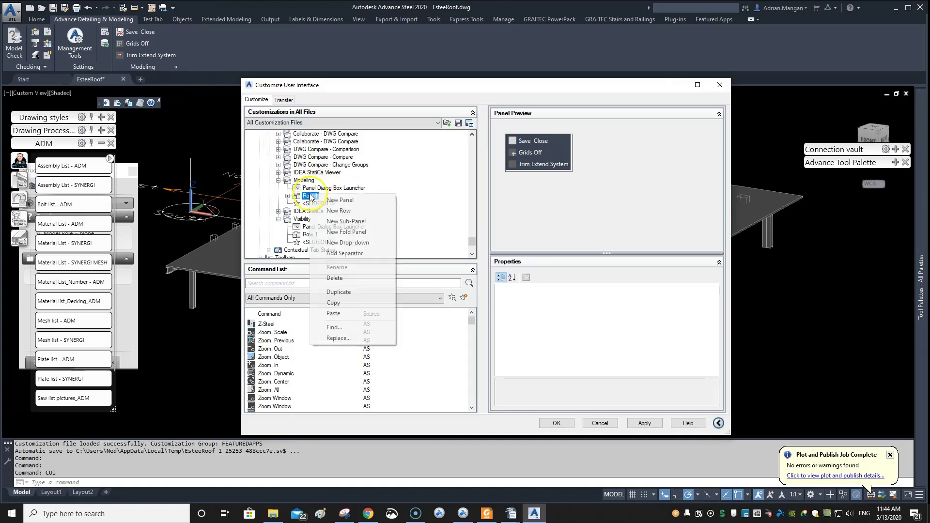
left_click(328, 211)
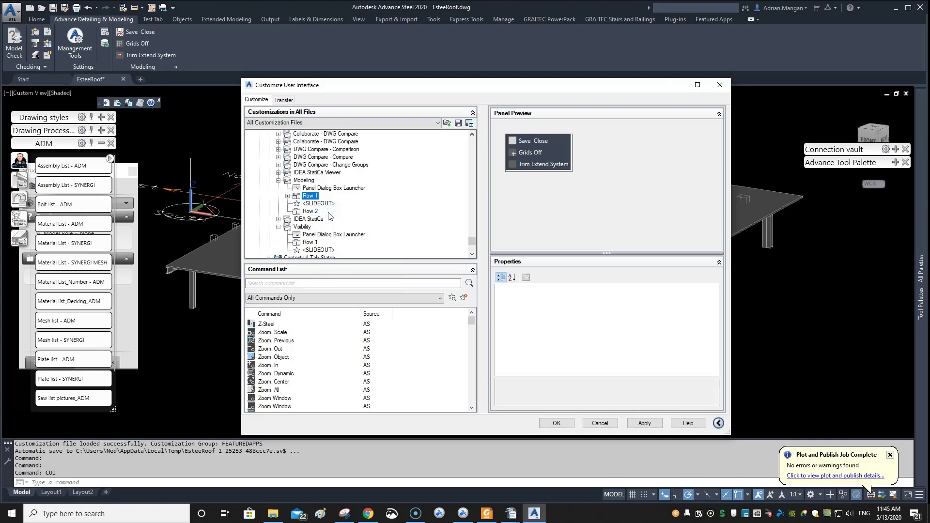
left_click(286, 196)
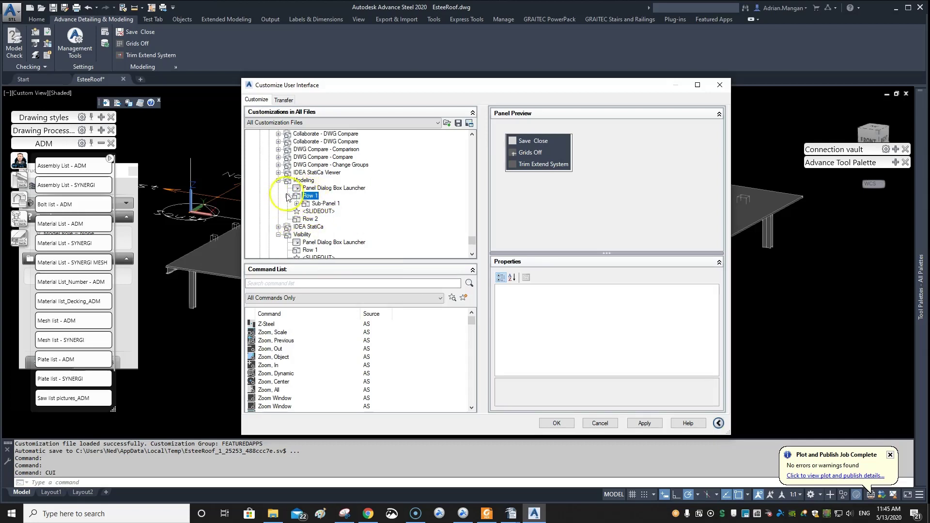
right_click(308, 220)
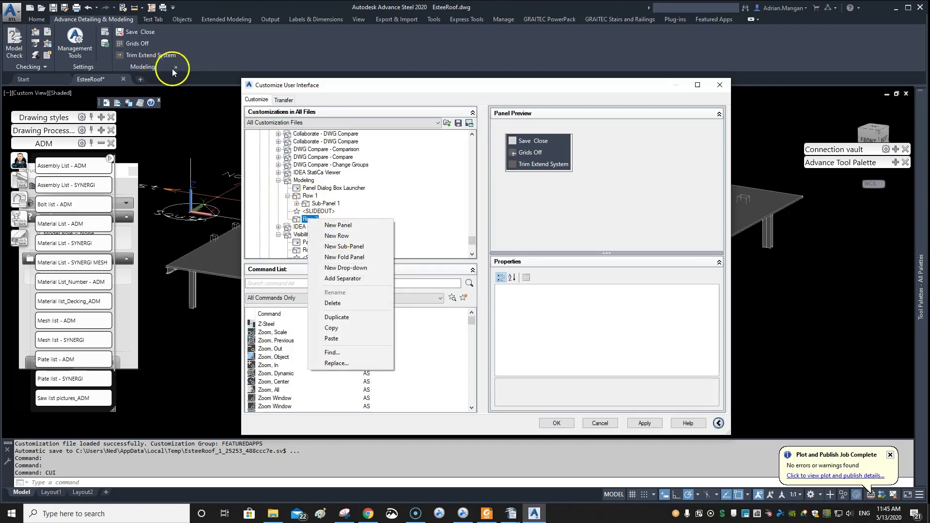
left_click(345, 301)
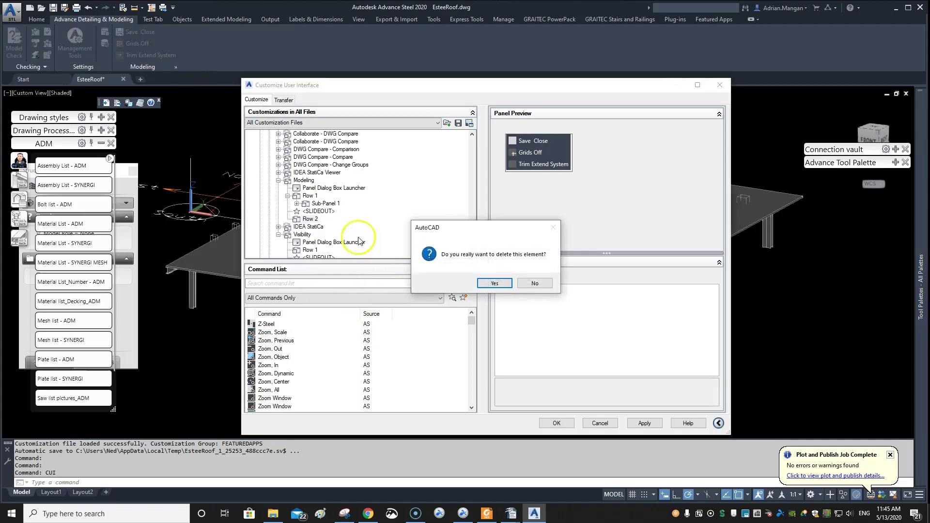
left_click(493, 283)
Add a second sub-panel under Row 1 of the Modeling panel.
left_click(318, 211)
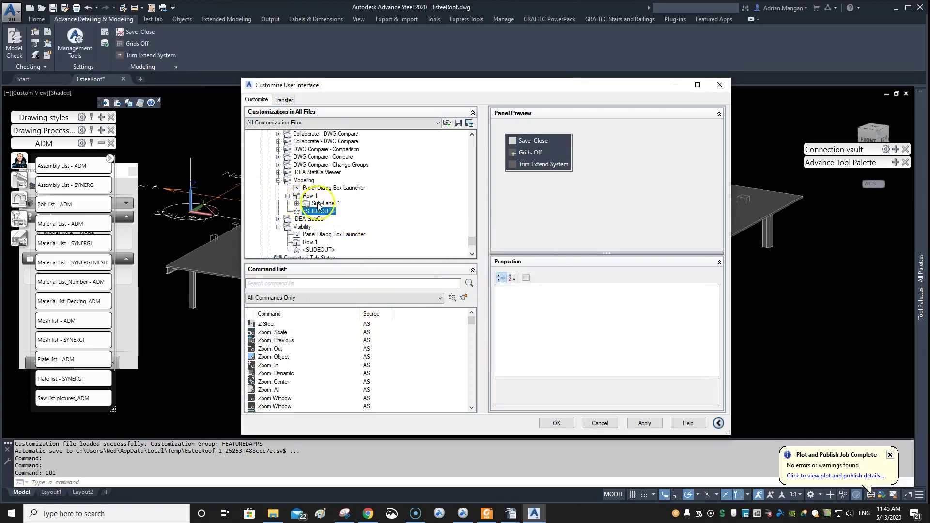
left_click(320, 203)
right_click(320, 203)
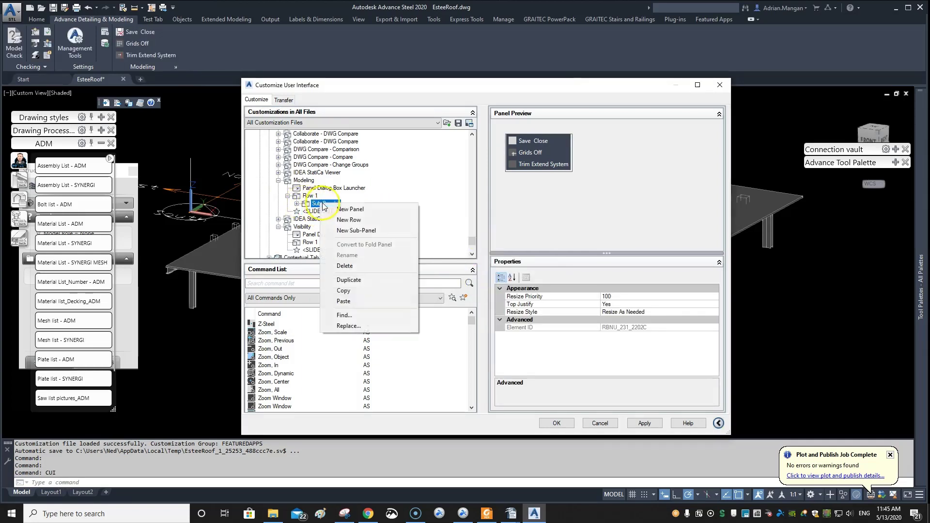
left_click(347, 231)
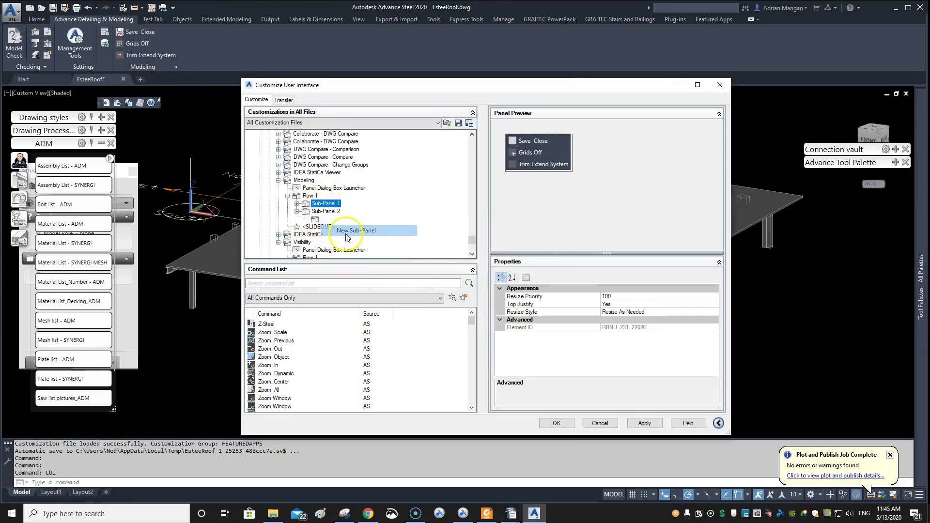
Add two new rows inside Sub-Panel 2 and expand Sub-Panel 1's three rows.
right_click(313, 213)
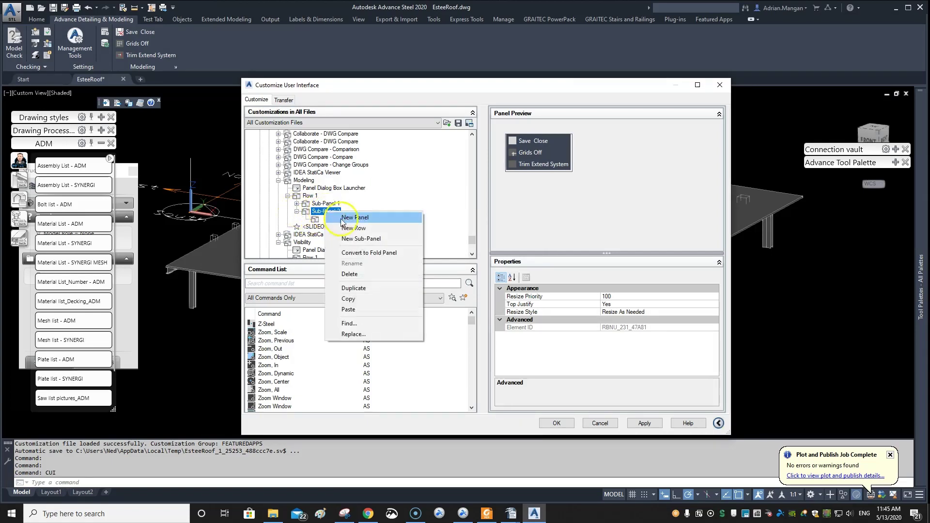
left_click(334, 218)
right_click(330, 215)
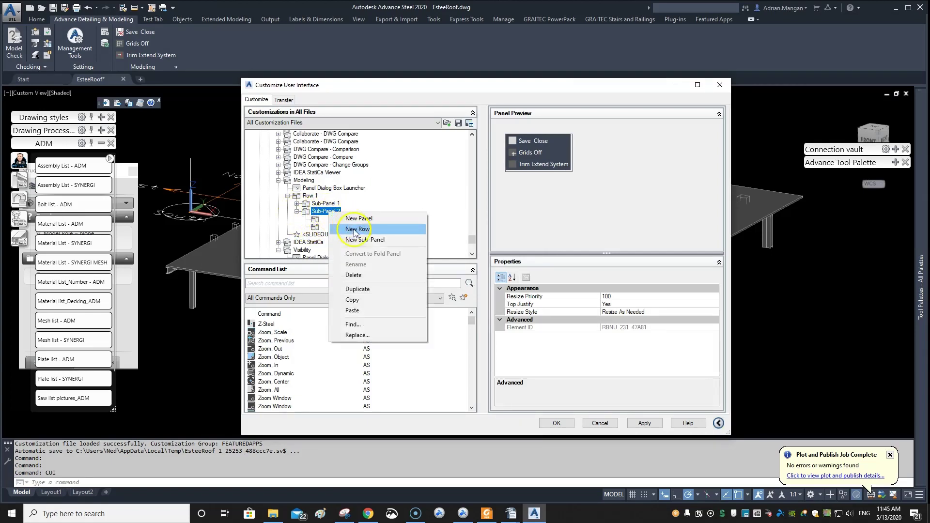
left_click(326, 227)
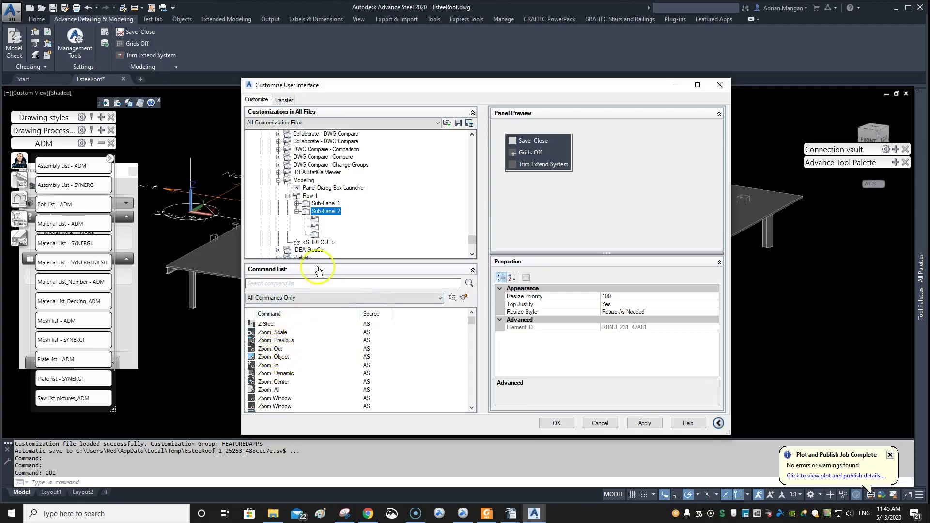
left_click(297, 203)
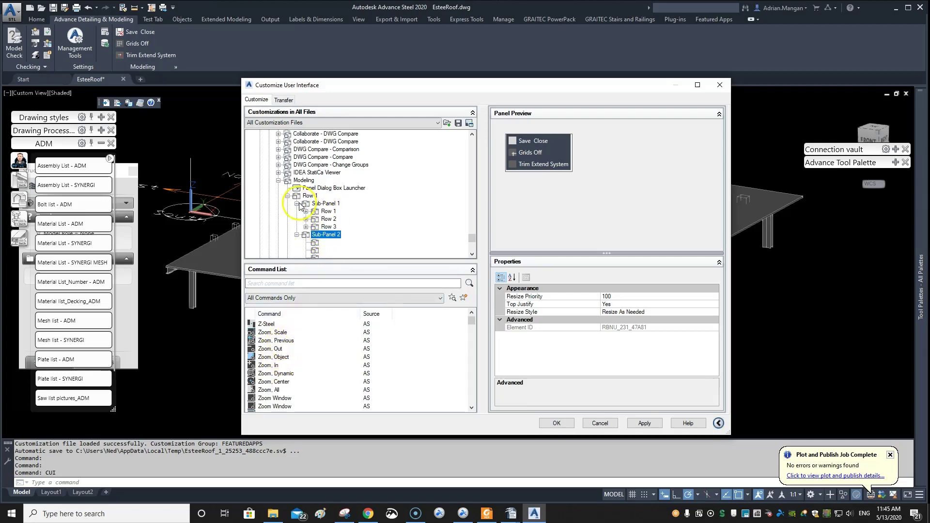
left_click(507, 514)
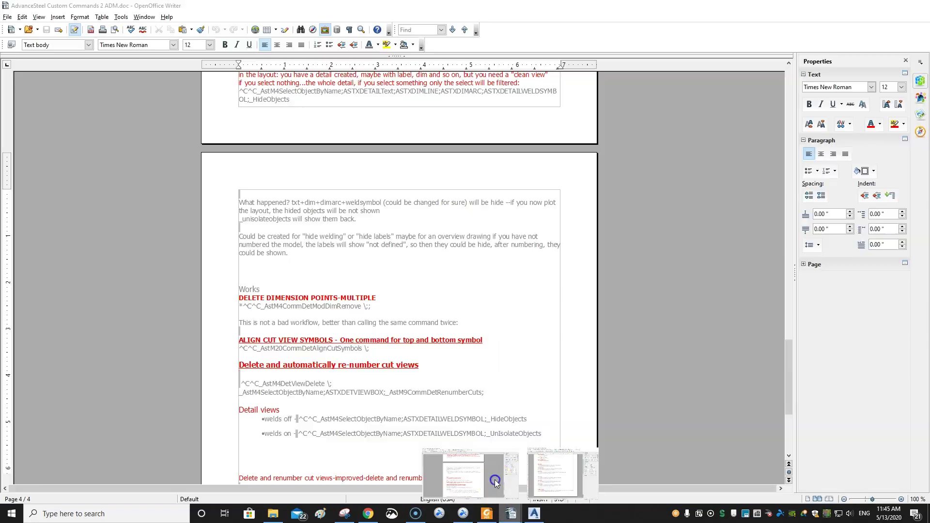
left_click(470, 472)
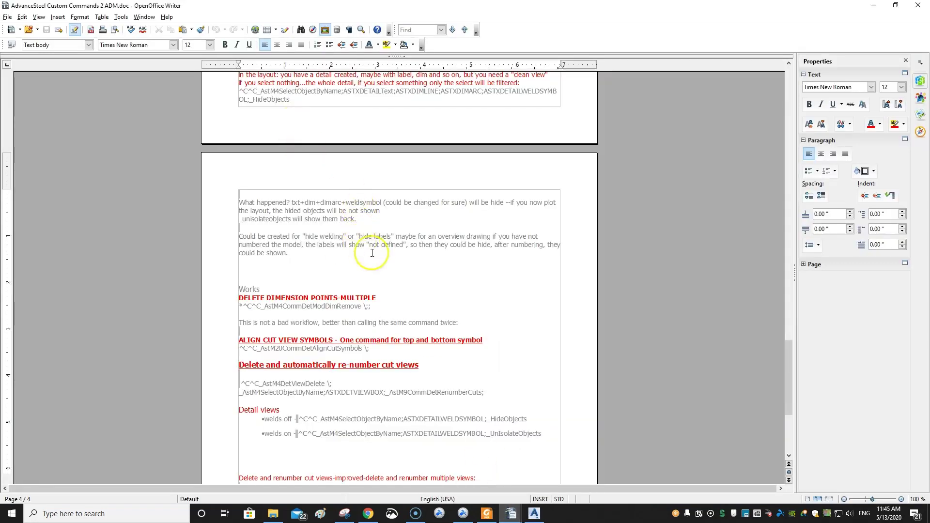
scroll(381, 164, "up", 4)
scroll(381, 163, "up", 20)
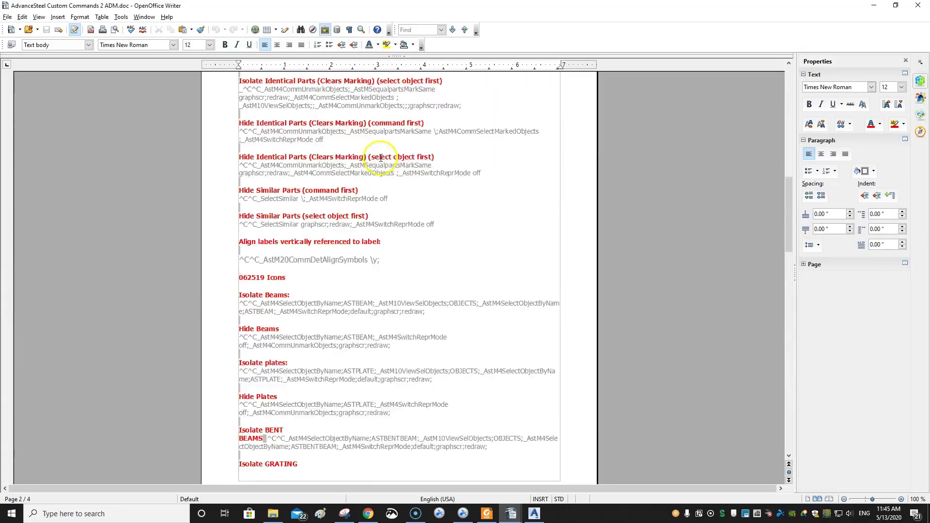
scroll(372, 158, "up", 10)
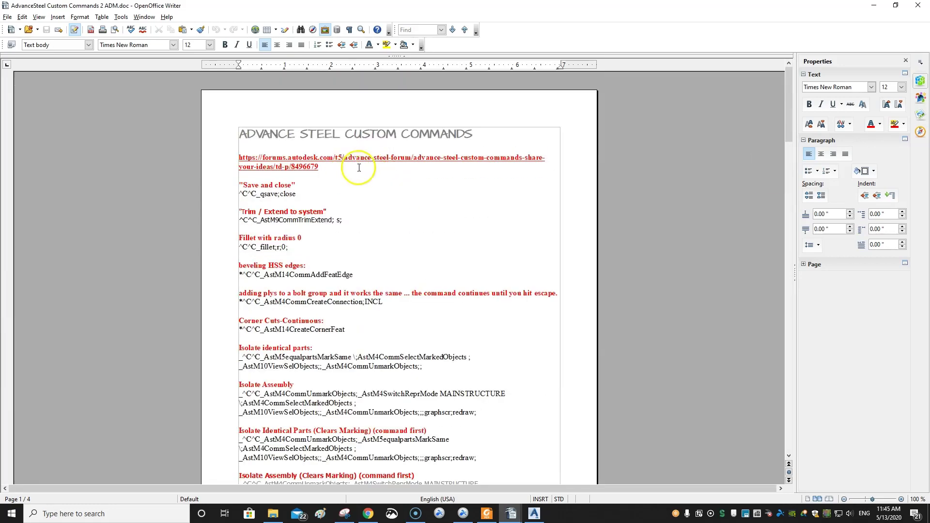
left_click(880, 6)
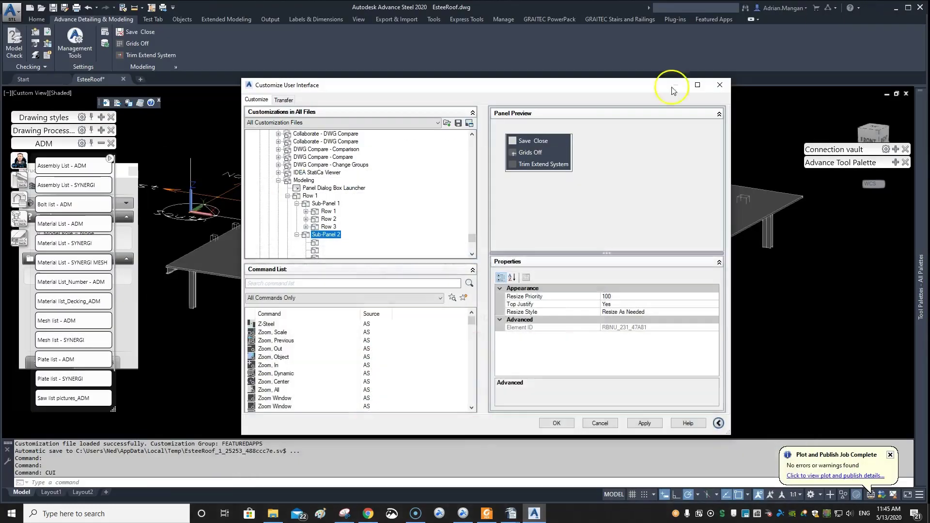
mouse_move(512, 516)
left_click(474, 462)
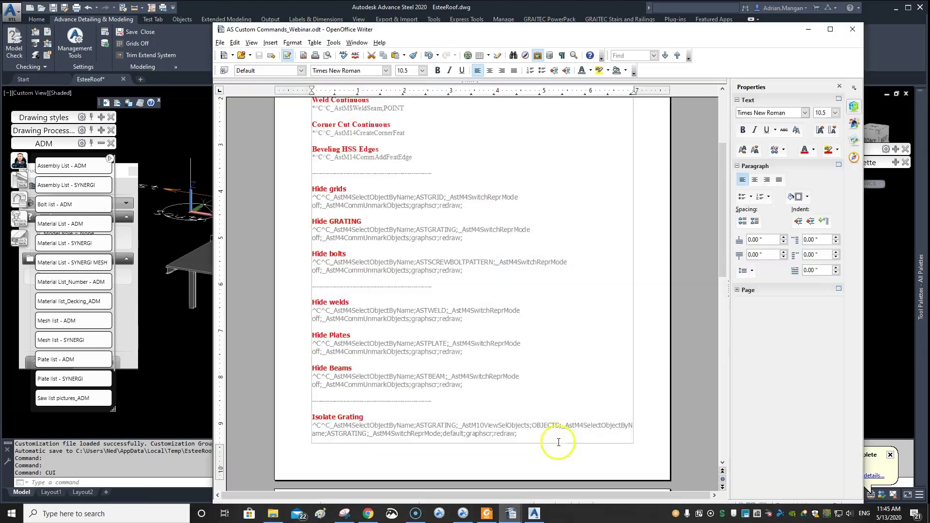
scroll(438, 217, "up", 3)
scroll(438, 217, "up", 1)
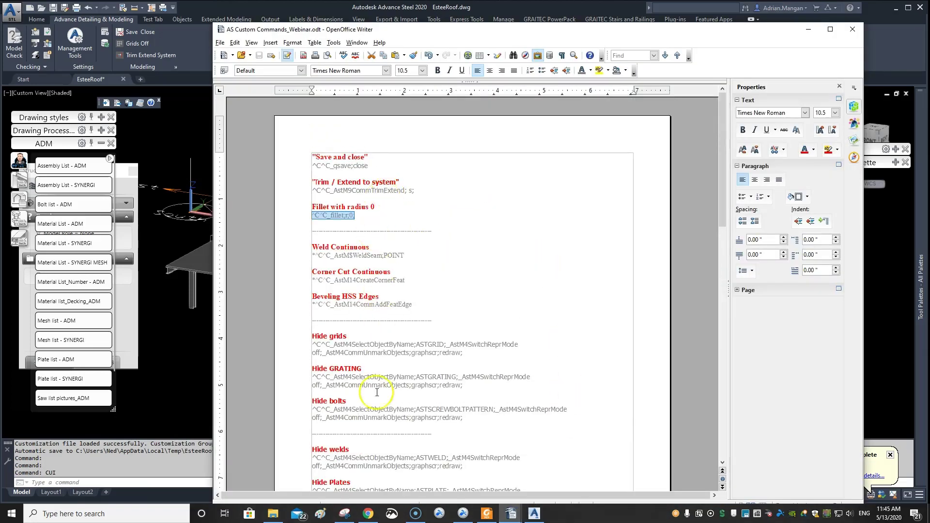
scroll(379, 349, "down", 3)
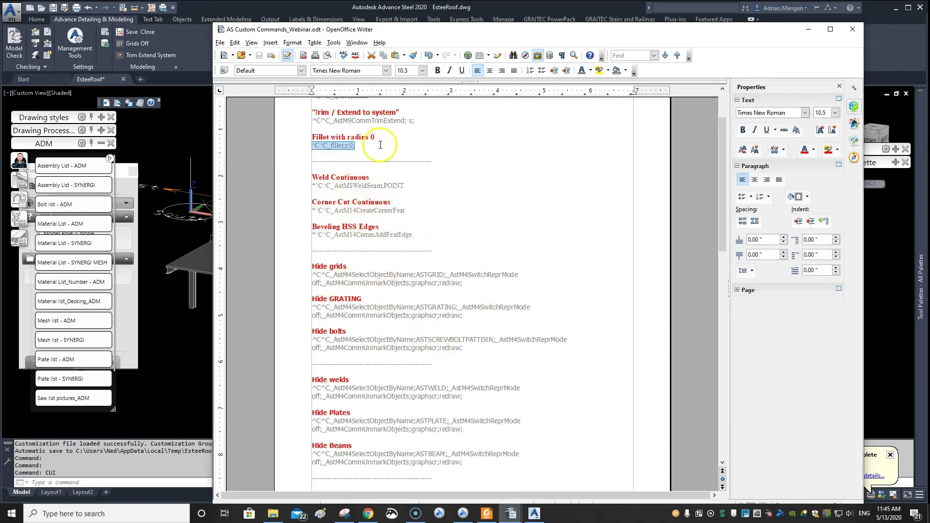
left_click(814, 35)
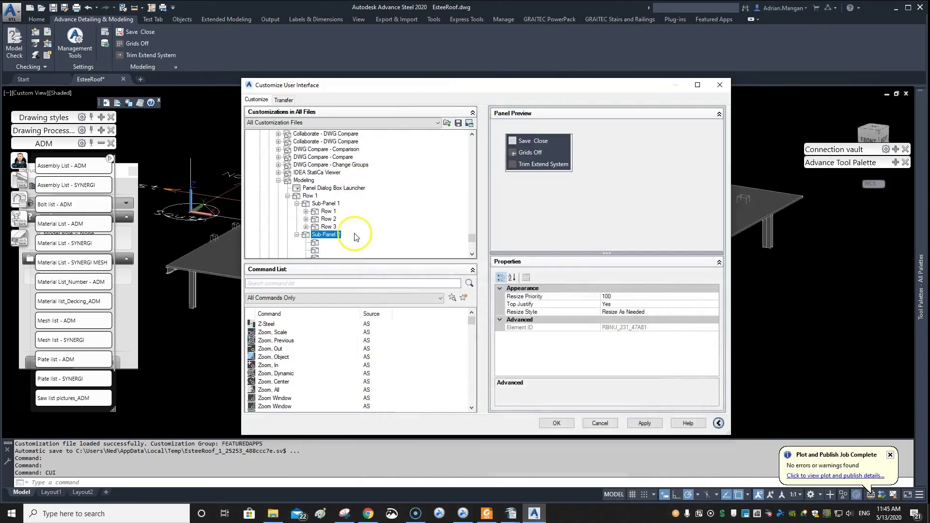
Expand Sub-Panel 1's first row to show its Save Close command.
double_click(327, 211)
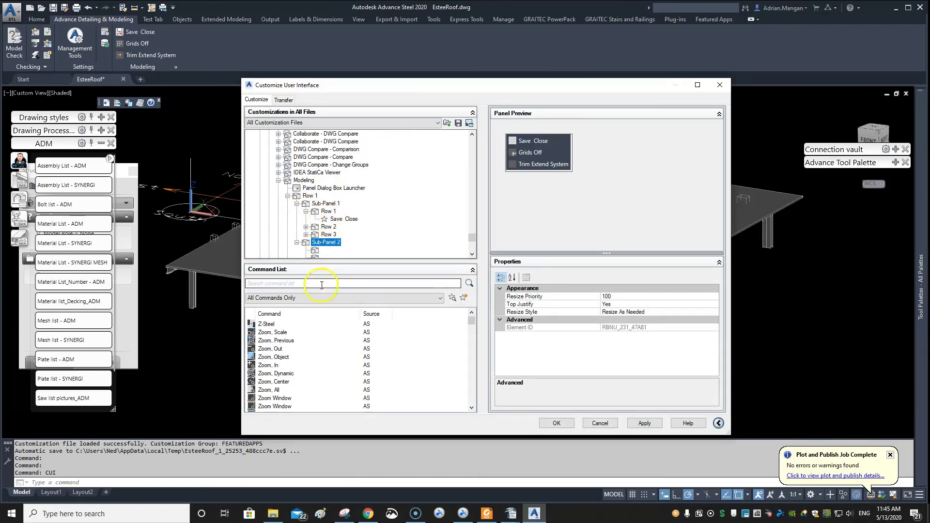
scroll(277, 362, "down", 2)
scroll(278, 358, "down", 3)
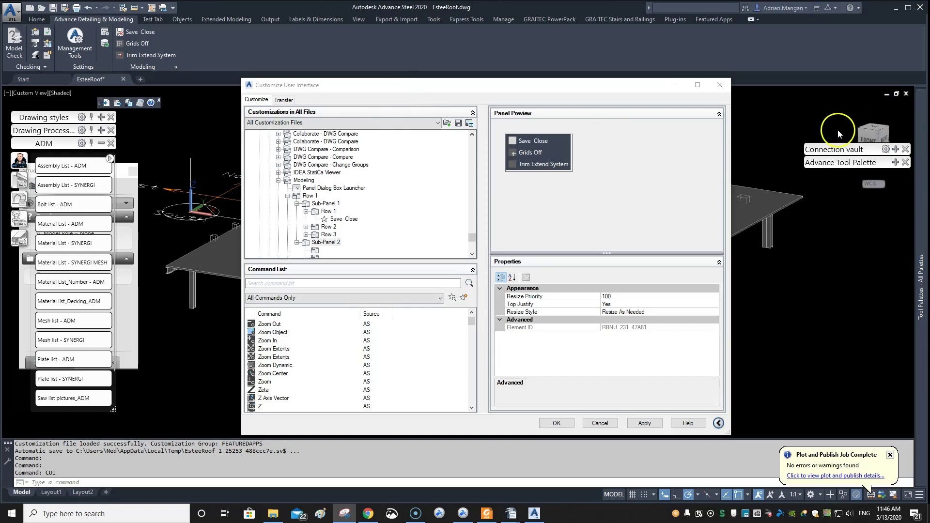
Reposition the Customize User Interface window and check the webinar custom commands document before minimizing it.
left_click_drag(461, 88, 490, 72)
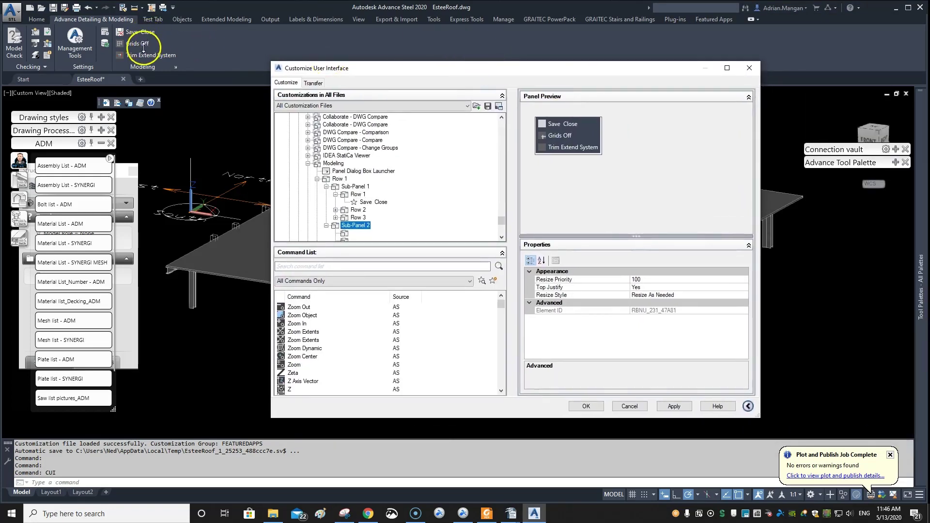
left_click(534, 514)
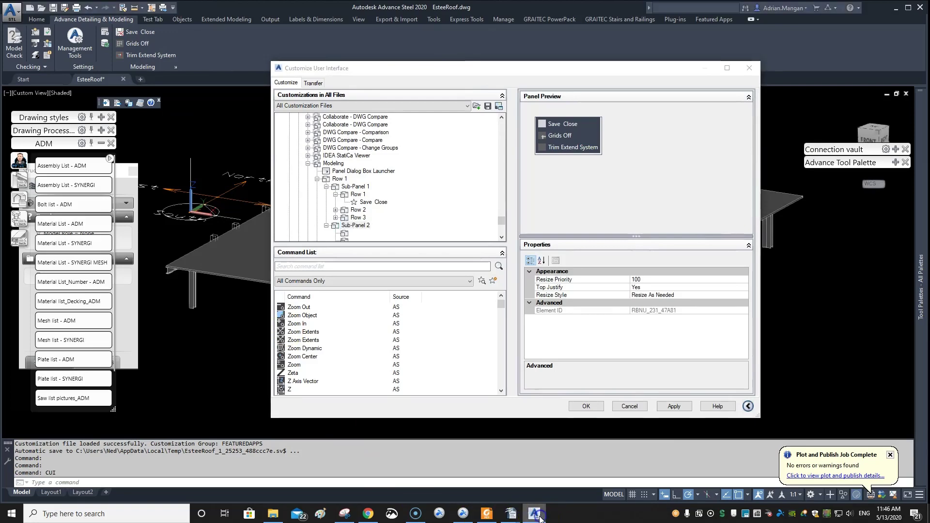
mouse_move(511, 517)
left_click(533, 436)
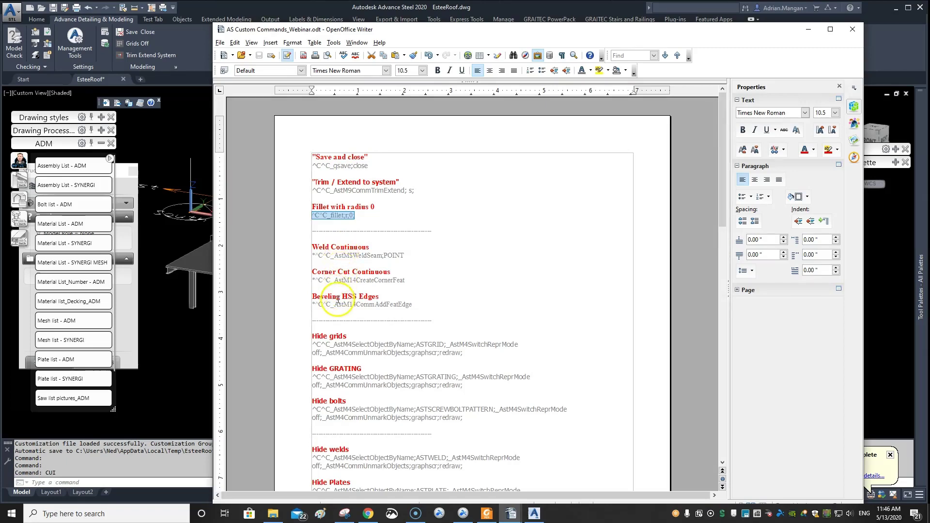
left_click(807, 29)
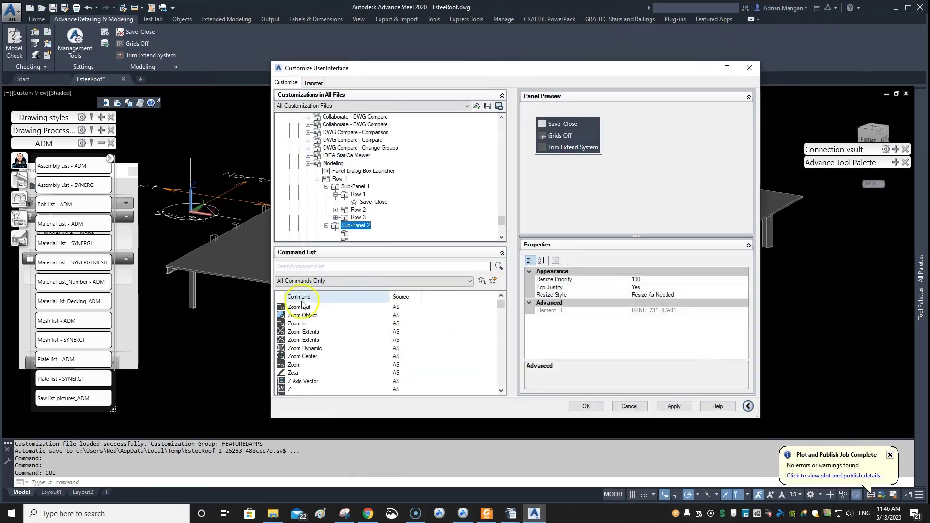
Search the command list for 'weld' and add Weld Cont. to Sub-Panel 2.
left_click(320, 265)
type("weld")
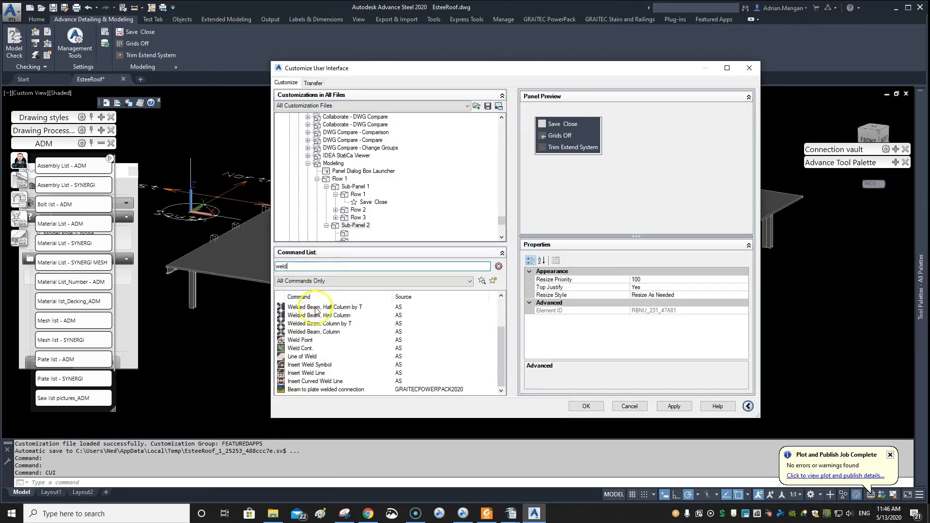
left_click(303, 348)
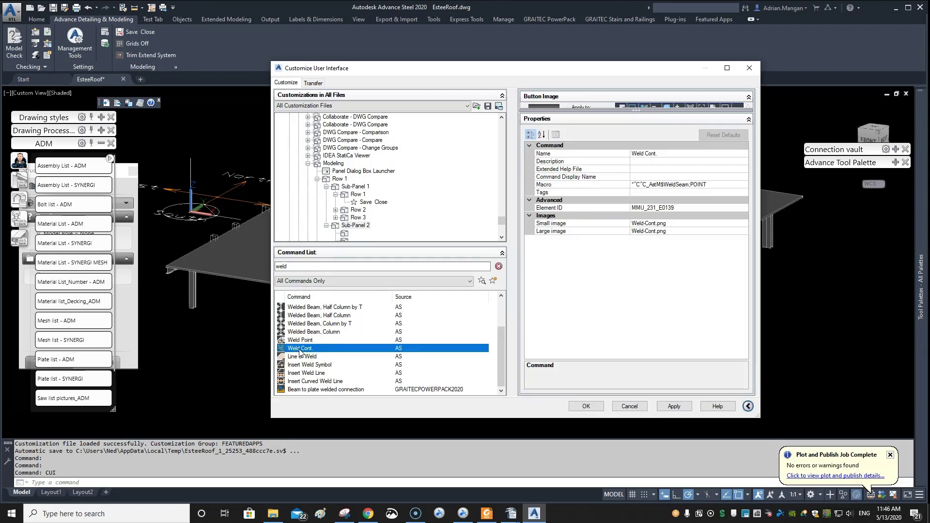
mouse_move(320, 338)
left_mouse_down()
mouse_move(365, 240)
mouse_move(374, 115)
mouse_move(371, 239)
mouse_move(358, 118)
mouse_move(364, 184)
mouse_move(348, 189)
left_mouse_up()
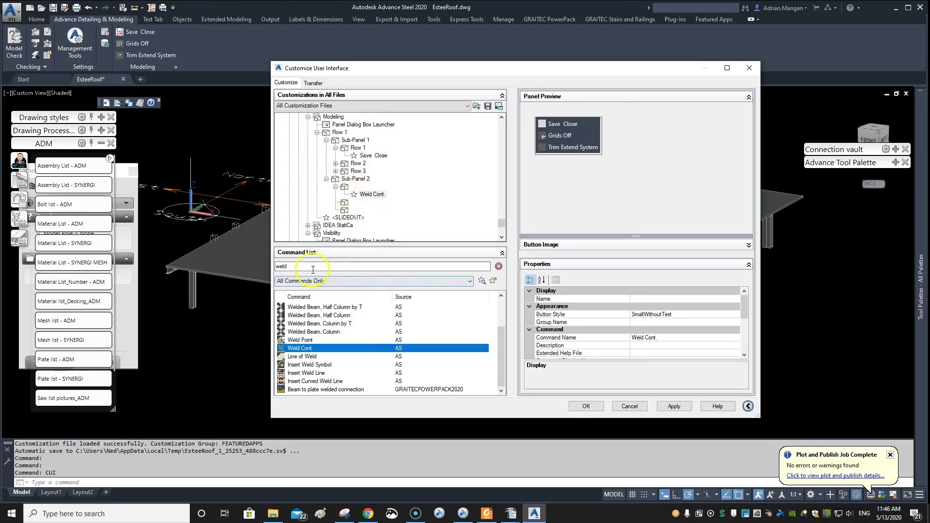
Add Corner Cut Cont. ('cor') and Beveling HSS Cont. ('beve') to Sub-Panel 2 below Weld Cont.
left_click_drag(305, 266, 262, 266)
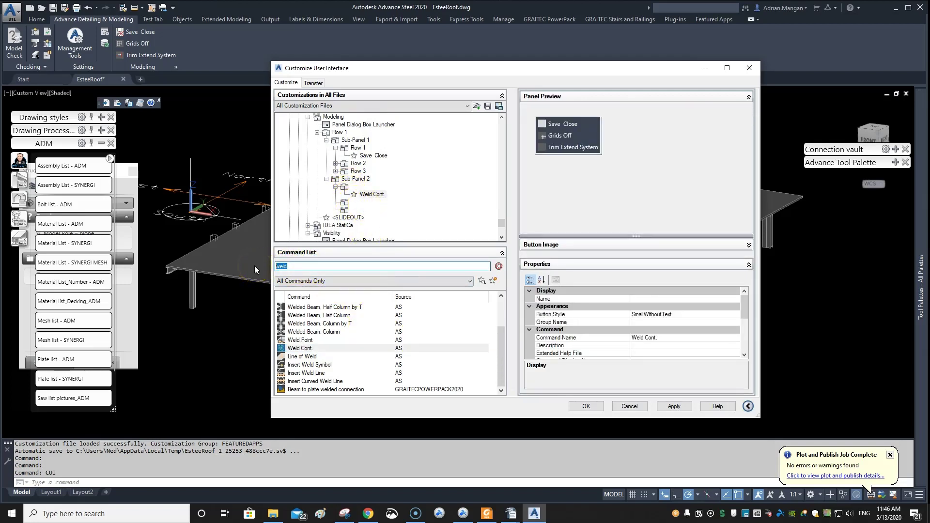
type("co")
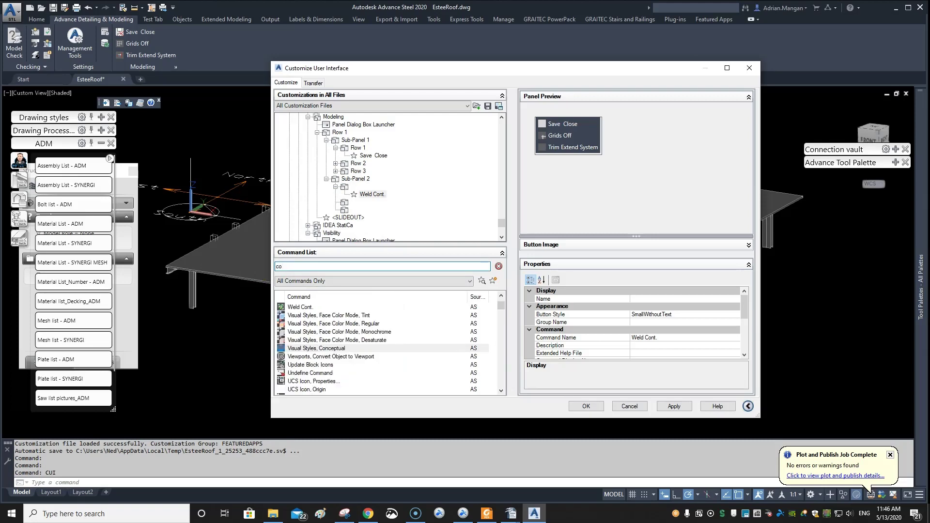
type("r")
left_click(310, 364)
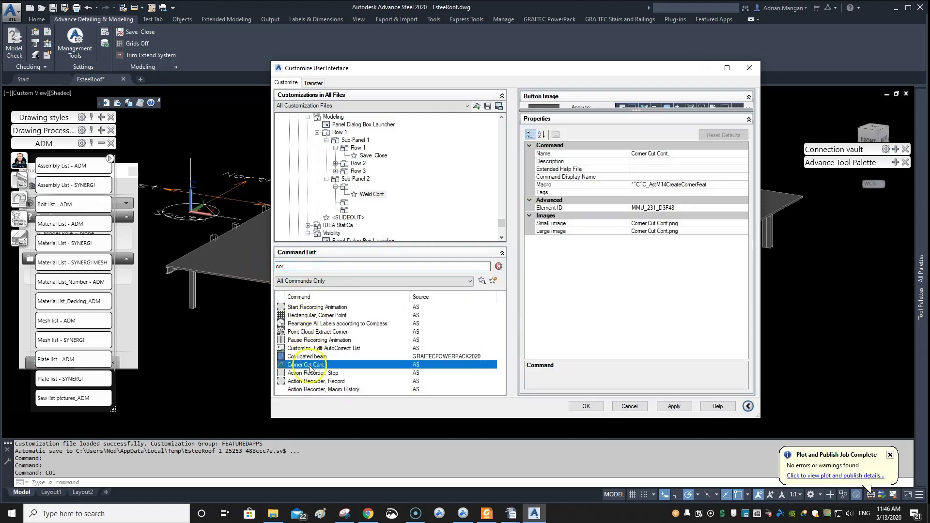
left_click_drag(310, 369, 361, 217)
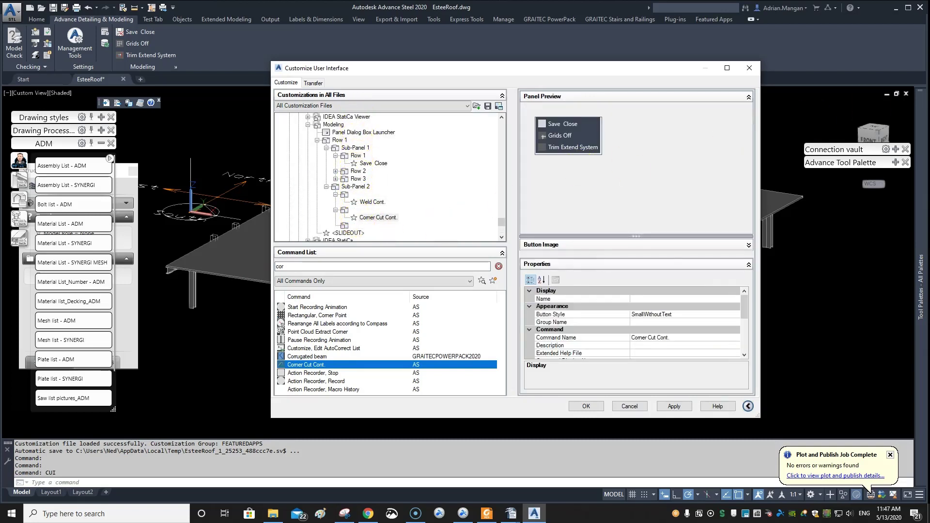
double_click(275, 267)
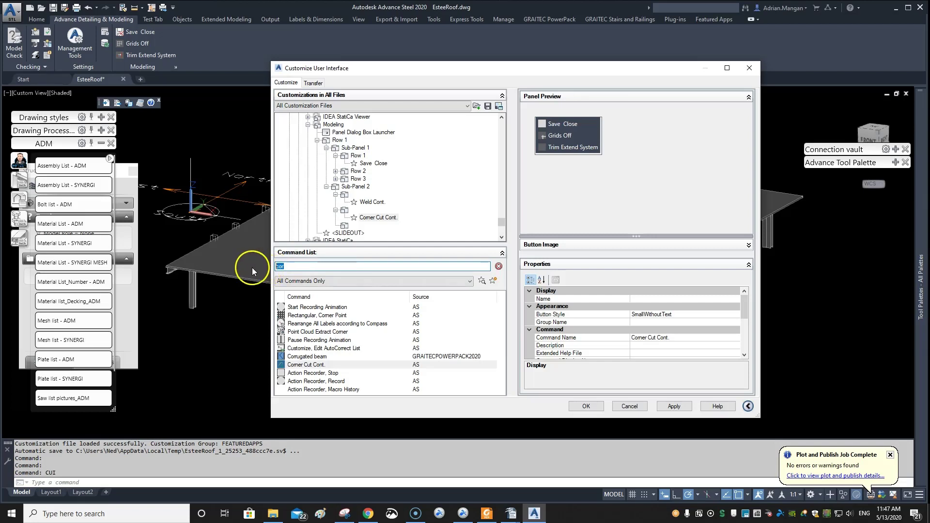
type("beve")
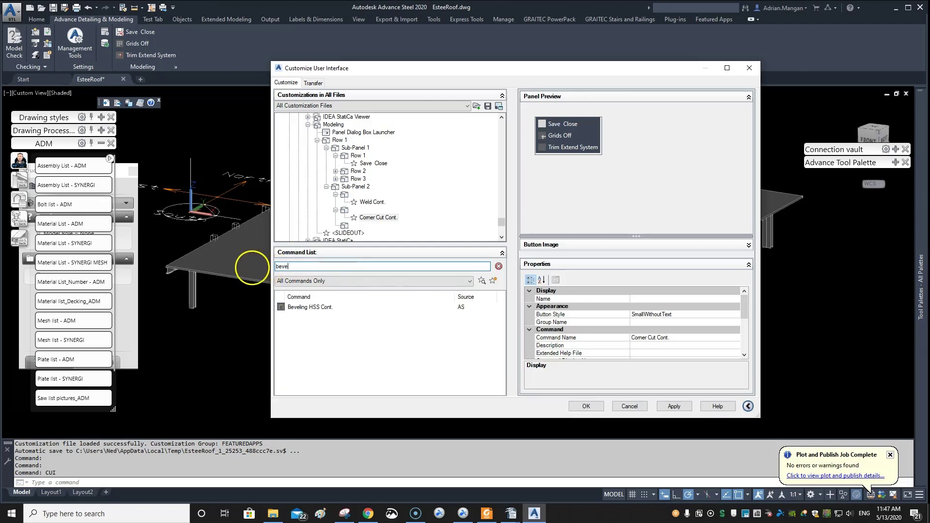
left_click(308, 307)
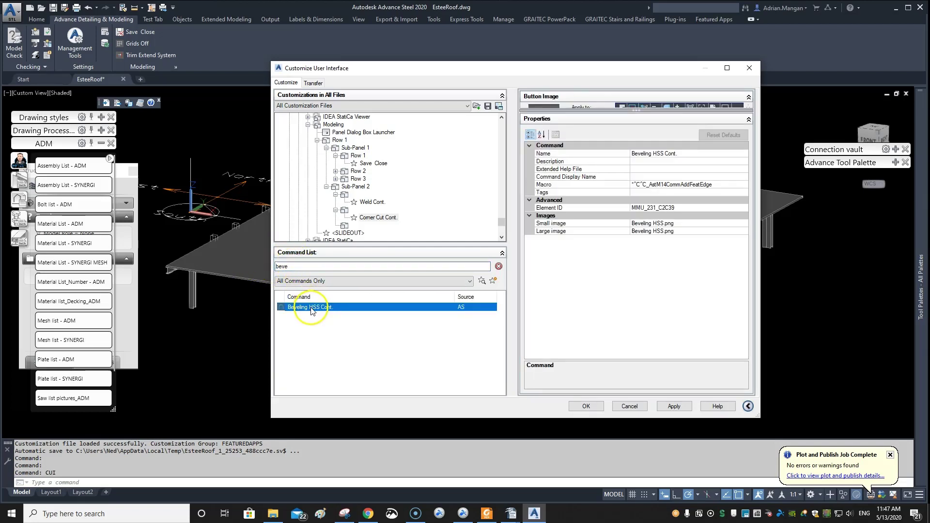
left_click_drag(310, 309, 348, 205)
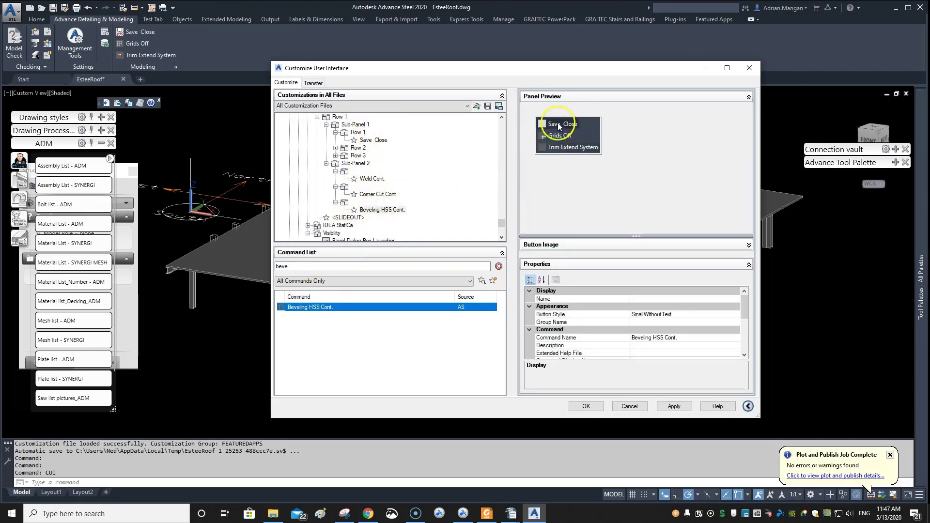
Set the Weld Cont. button style to SmallWithText.
left_click(364, 179)
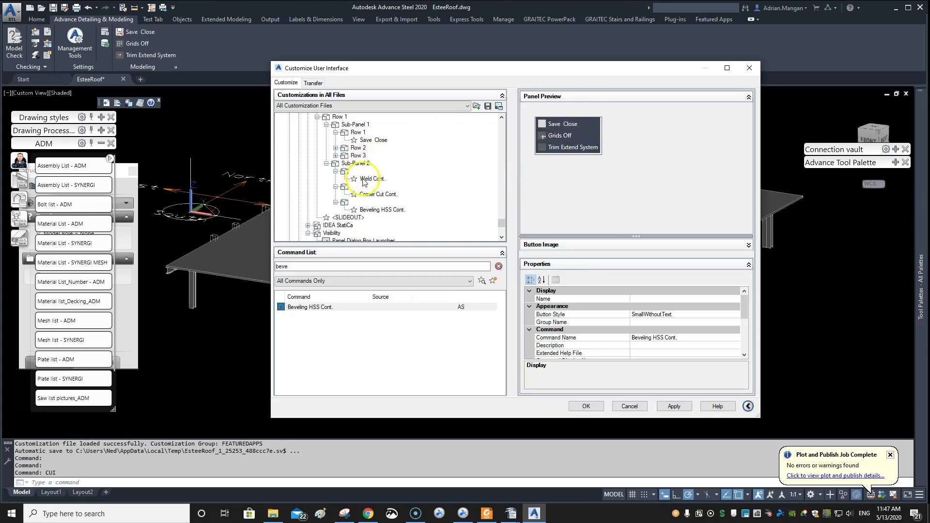
left_click(364, 179)
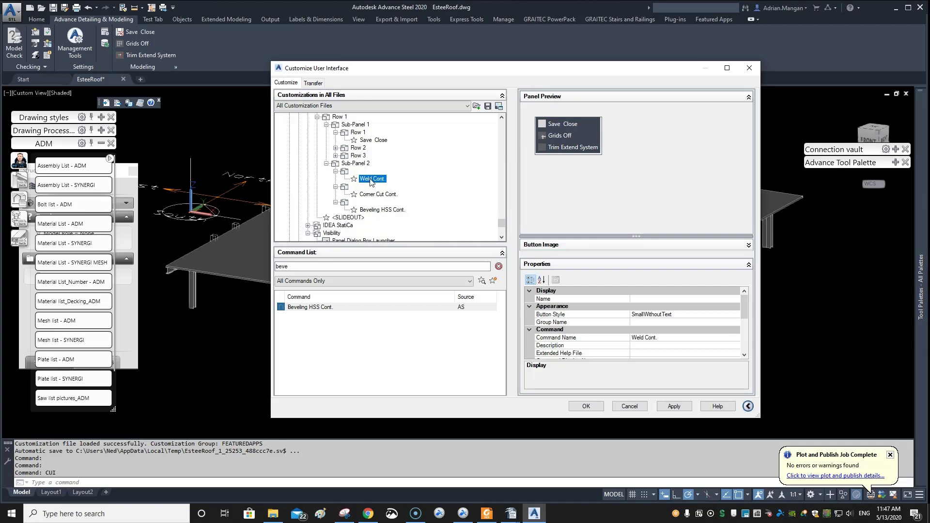
left_click(687, 315)
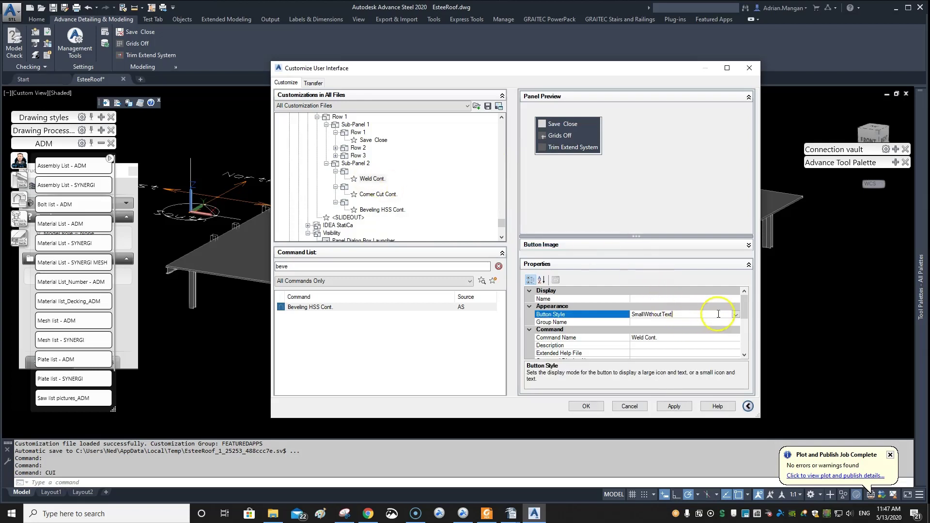
left_click(735, 314)
left_click(652, 338)
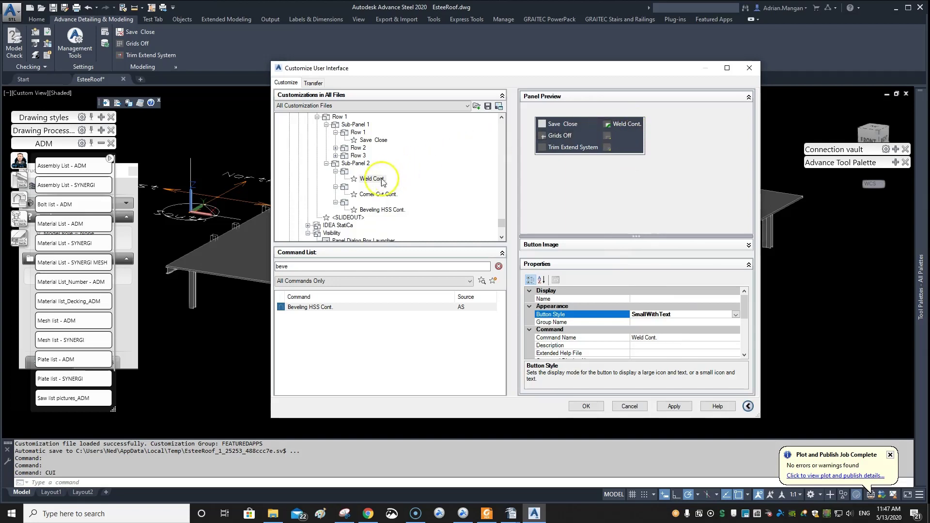
Set Corner Cut Cont. and Beveling HSS Cont. button styles to SmallWithText too.
left_click(378, 194)
left_click(715, 316)
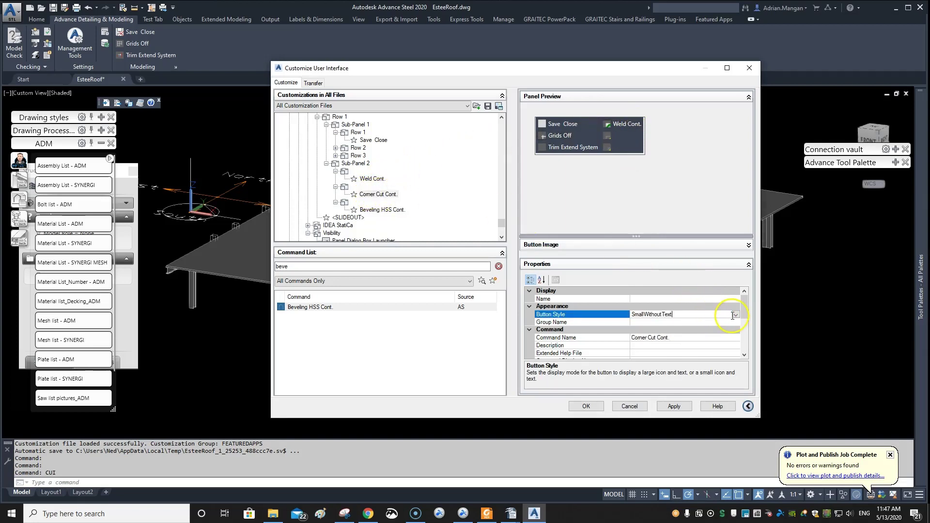
left_click(735, 315)
left_click(662, 337)
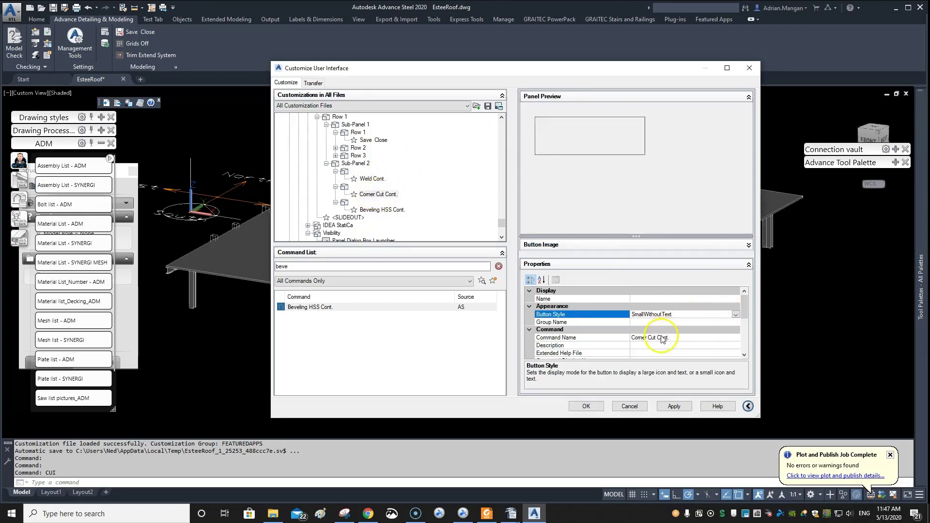
left_click(385, 210)
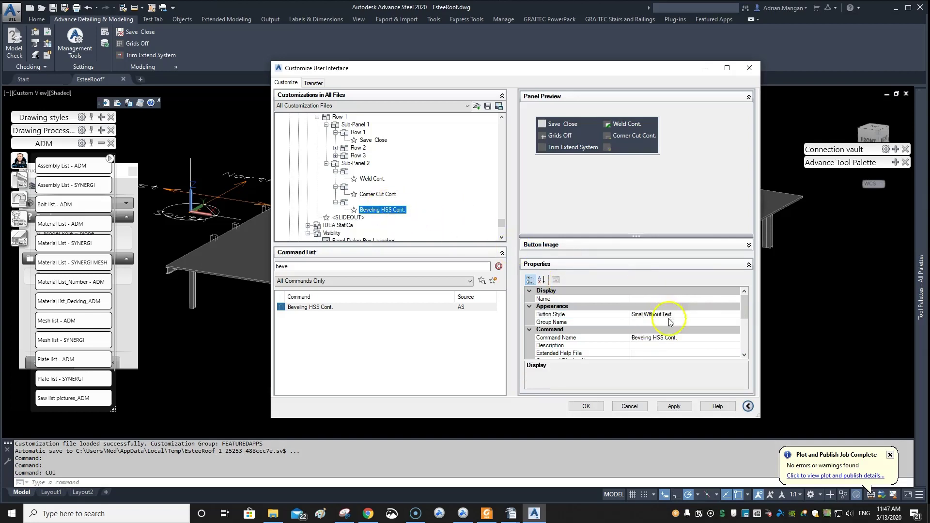
left_click(731, 315)
left_click(736, 315)
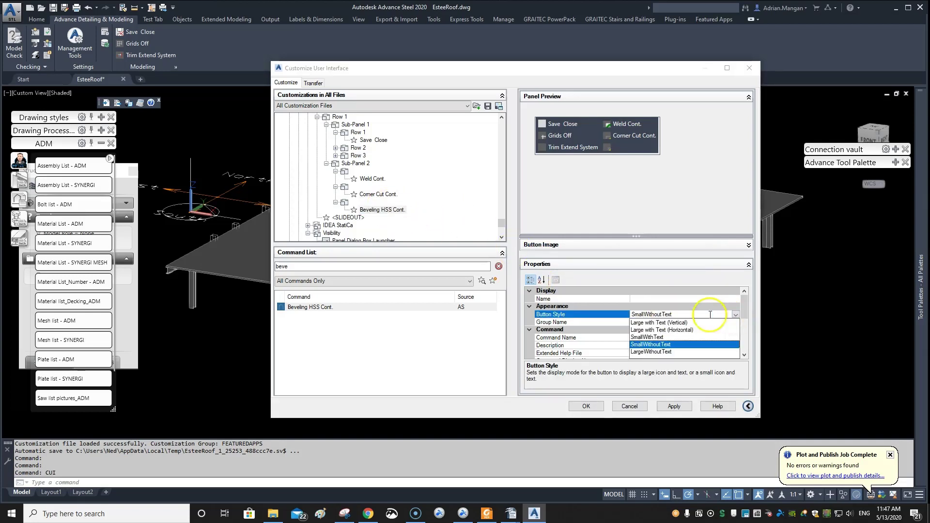
left_click(647, 338)
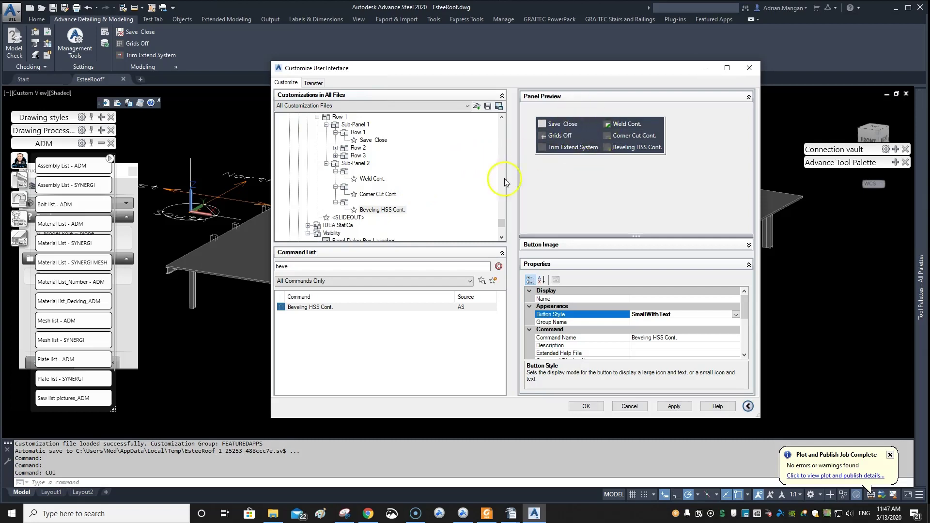
Collapse and re-expand Sub-Panels 1 and 2 to check the panel layout.
left_click(326, 163)
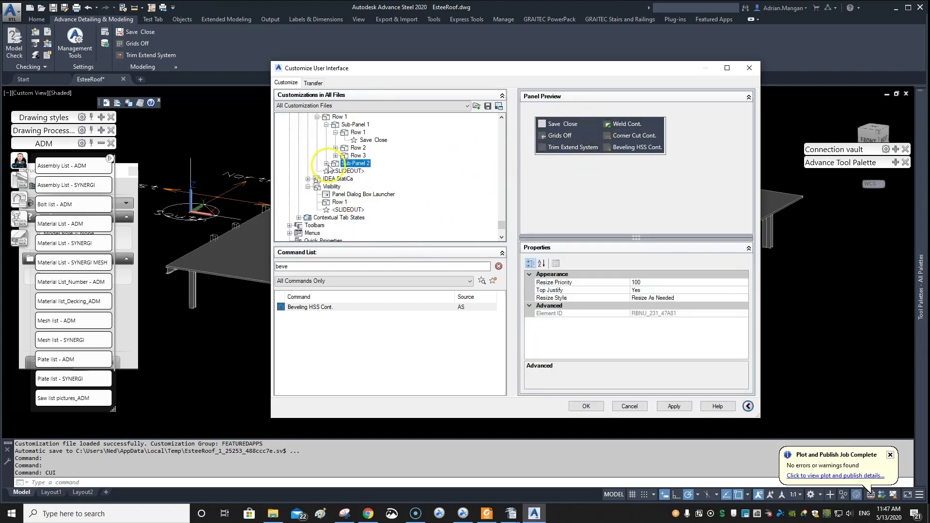
left_click(326, 124)
left_click(326, 132)
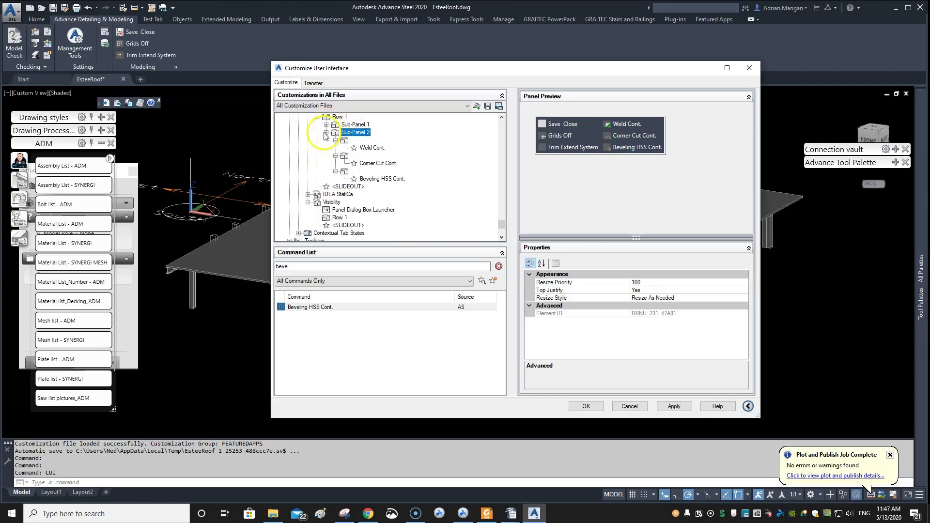
left_click(326, 125)
Collapse and re-expand the Modeling panel's sub-panels to verify their commands.
right_click(360, 132)
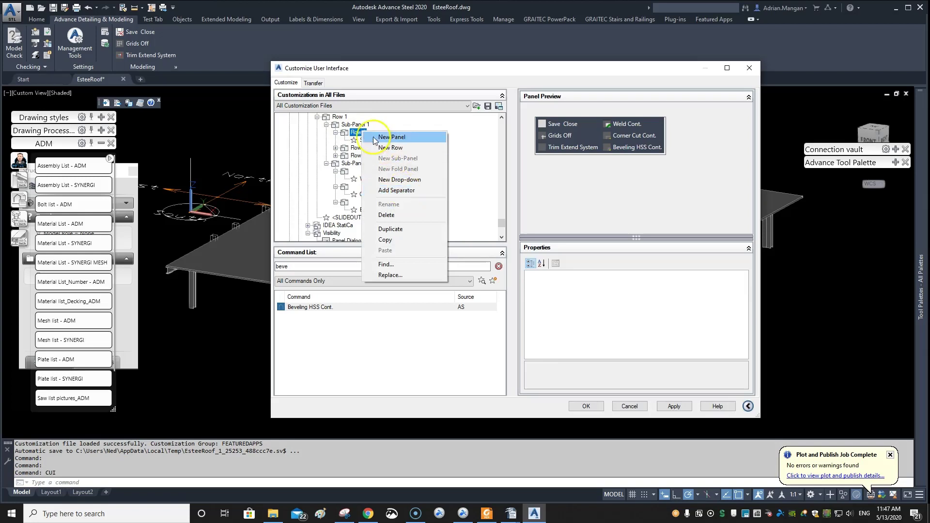
left_click(335, 132)
left_click(326, 124)
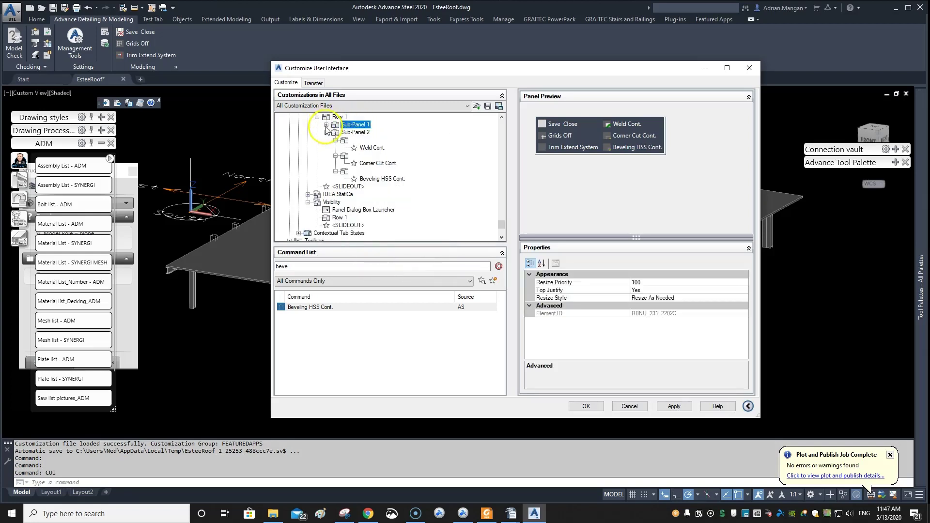
left_click(326, 132)
left_click(326, 132)
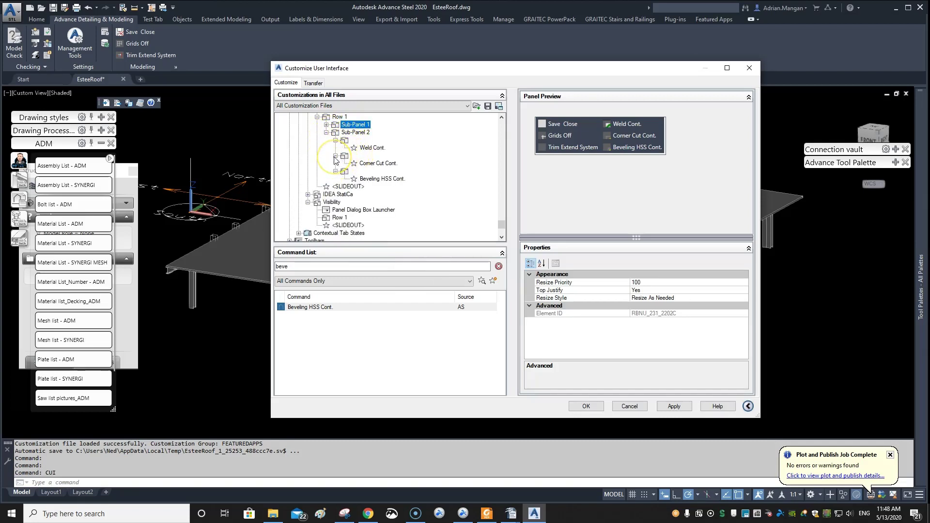
Select Weld Cont., apply the customization changes and close the CUI window with OK.
left_click(368, 148)
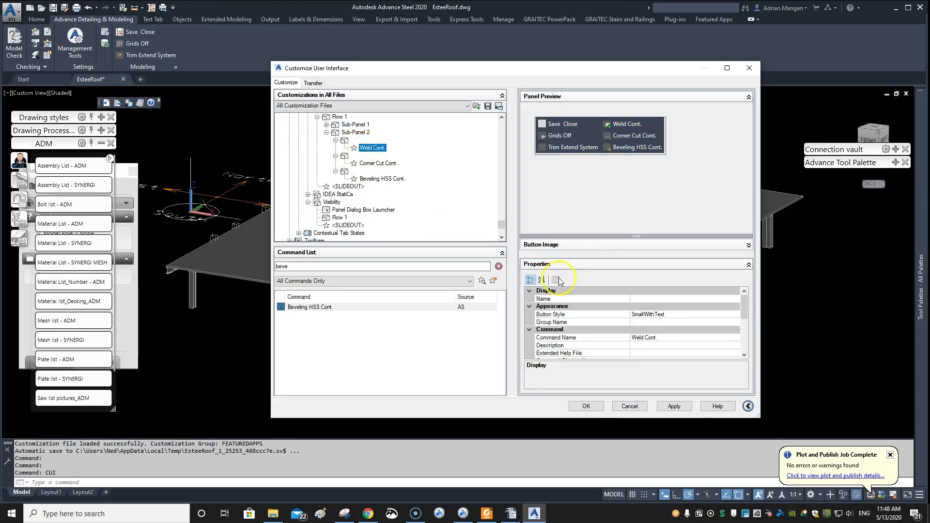
left_click(675, 406)
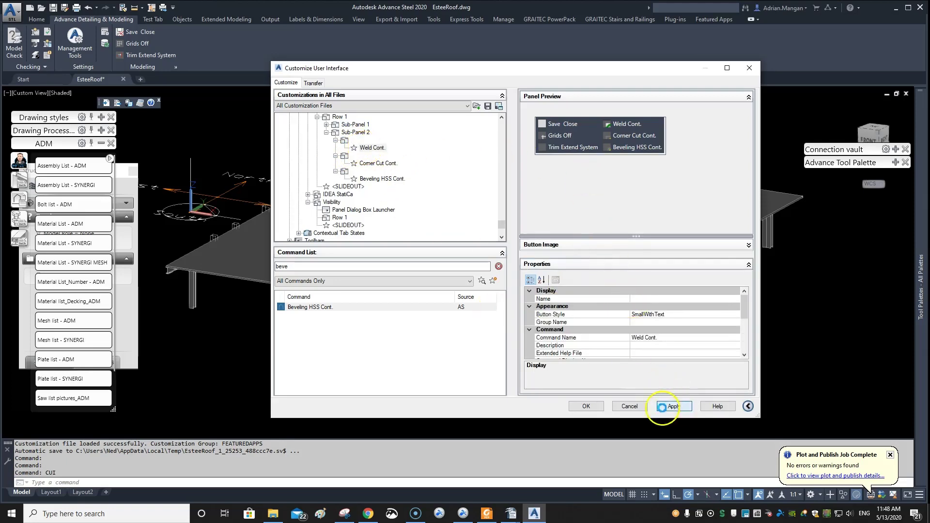
left_click(586, 406)
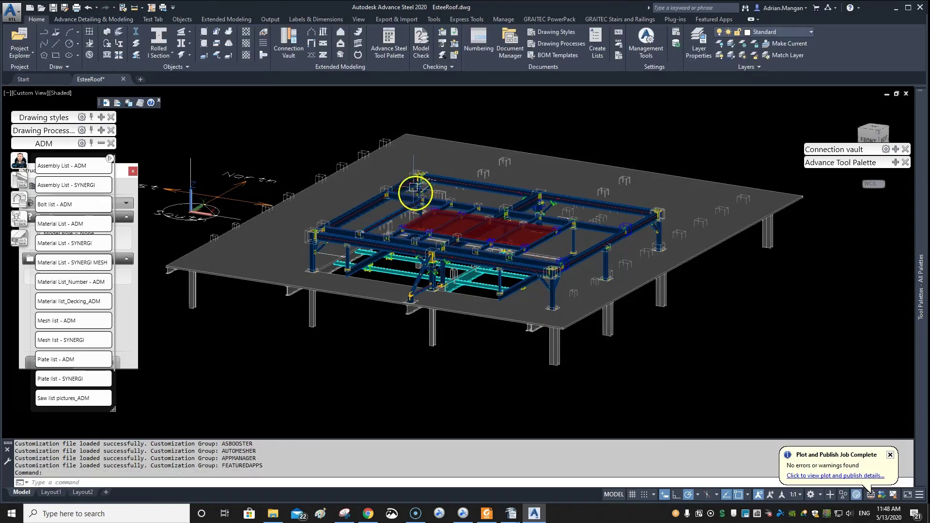
Pan the model, review the labelled buttons on the Advance Detailing & Modeling tab, and type CUI.
middle_click_drag(426, 251, 442, 222)
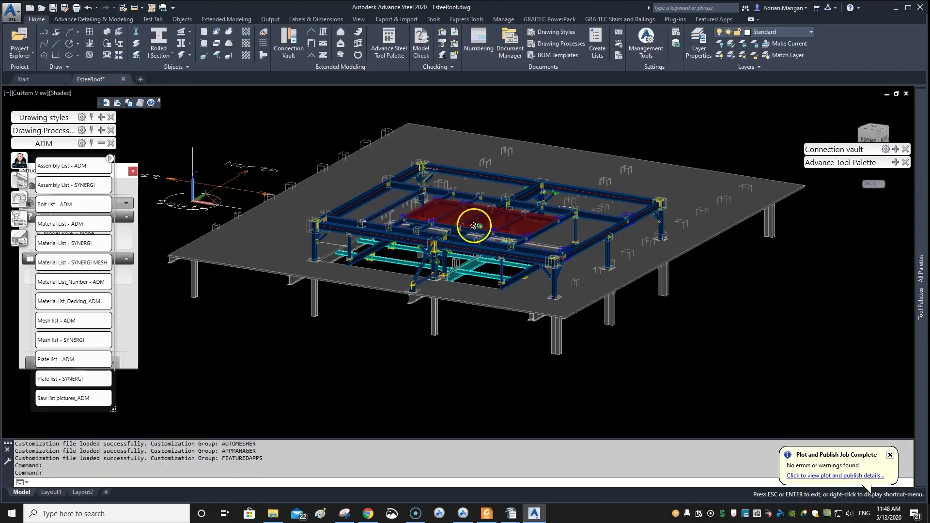
left_click(108, 23)
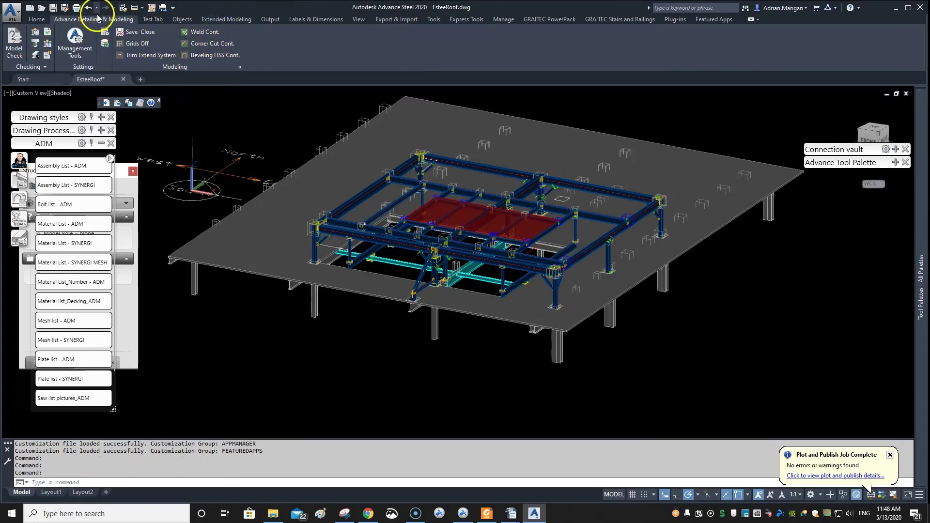
middle_click_drag(277, 96, 360, 150)
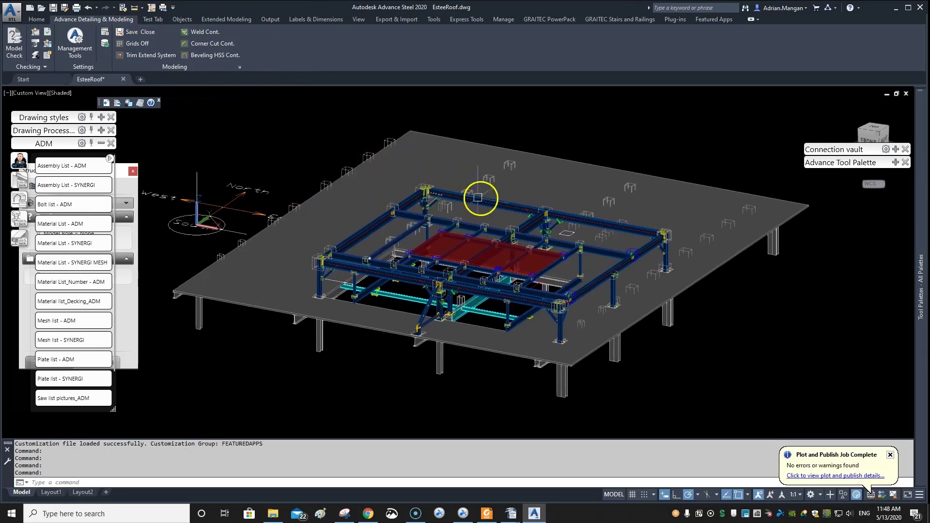
type("CUI")
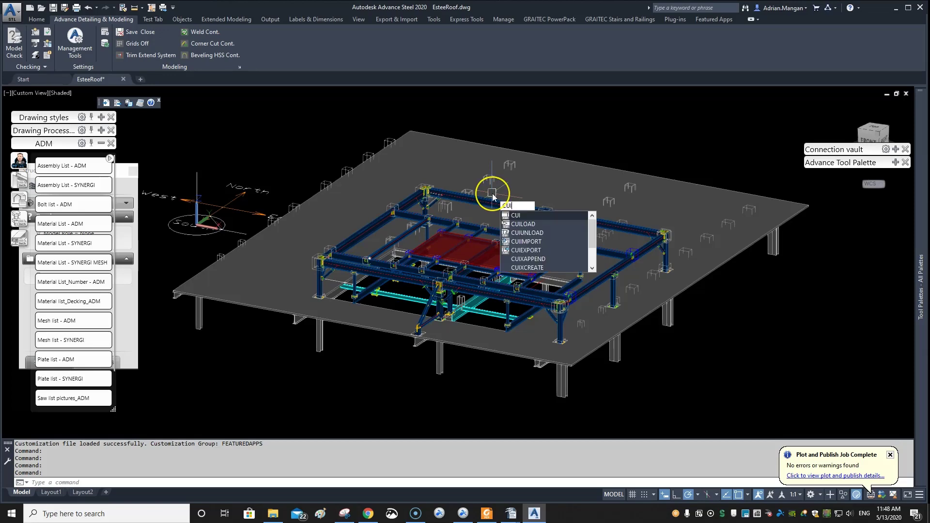
Reopen CUI and expand Ribbon > Panels down to the Visibility panel's Row 1.
key("Return")
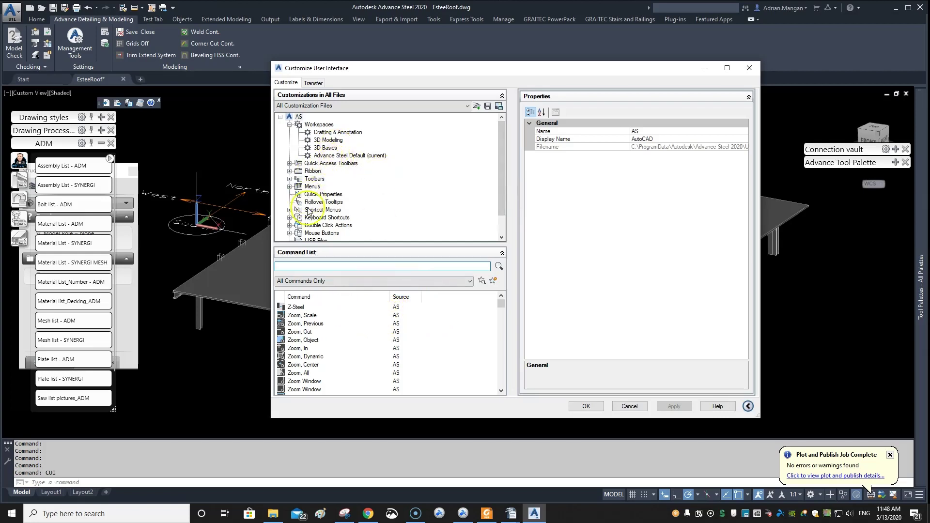
scroll(308, 212, "down", 1)
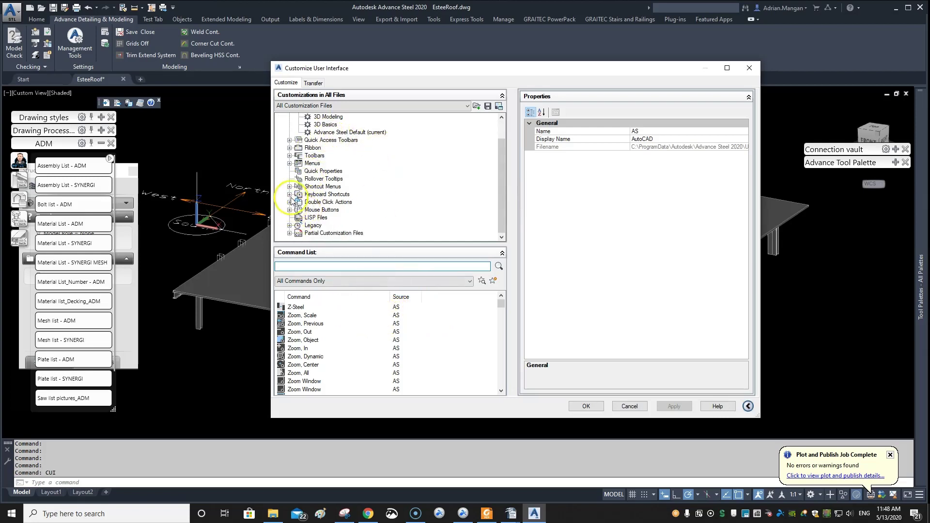
left_click(289, 148)
left_click(298, 163)
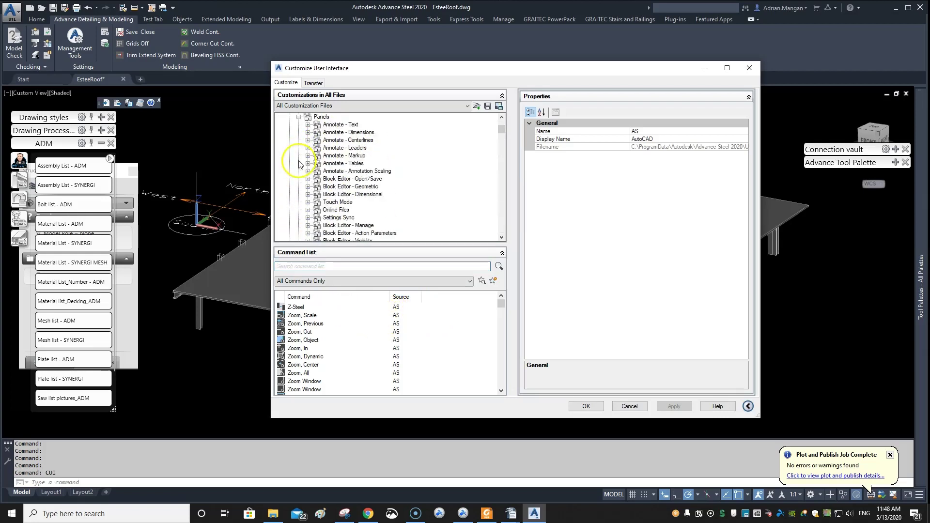
scroll(373, 210, "down", 12)
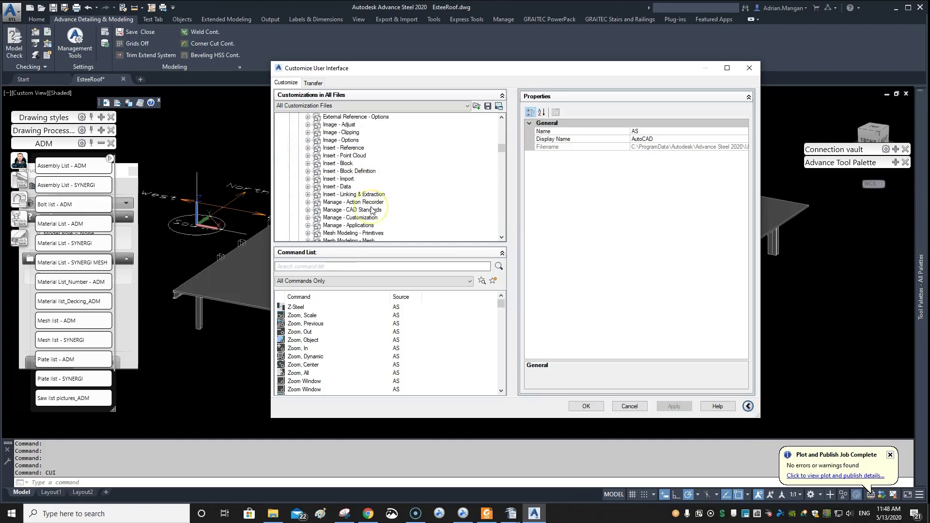
scroll(372, 210, "down", 5)
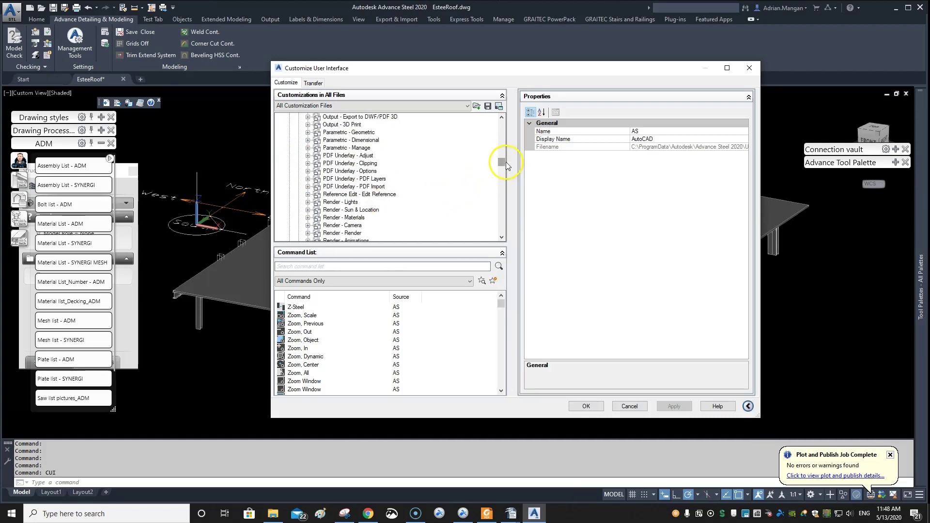
left_click_drag(504, 164, 501, 227)
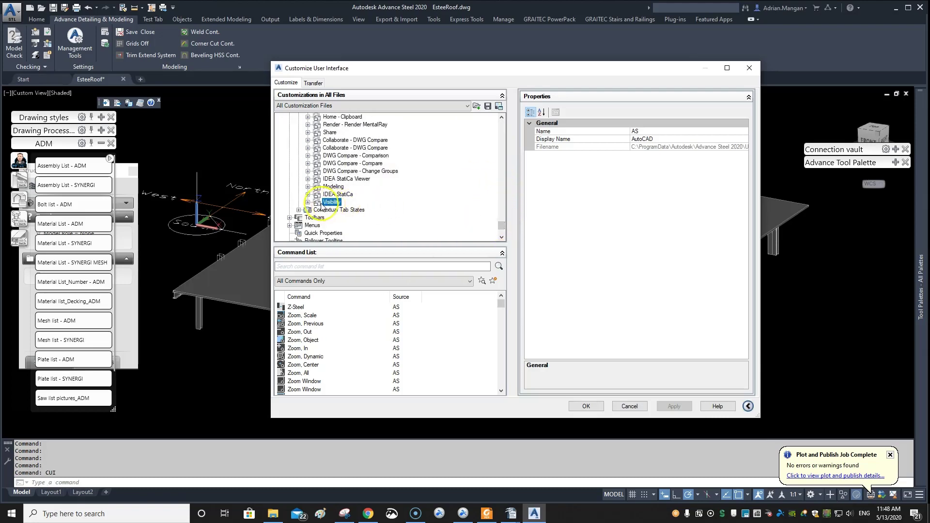
left_click(320, 202)
left_click(309, 202)
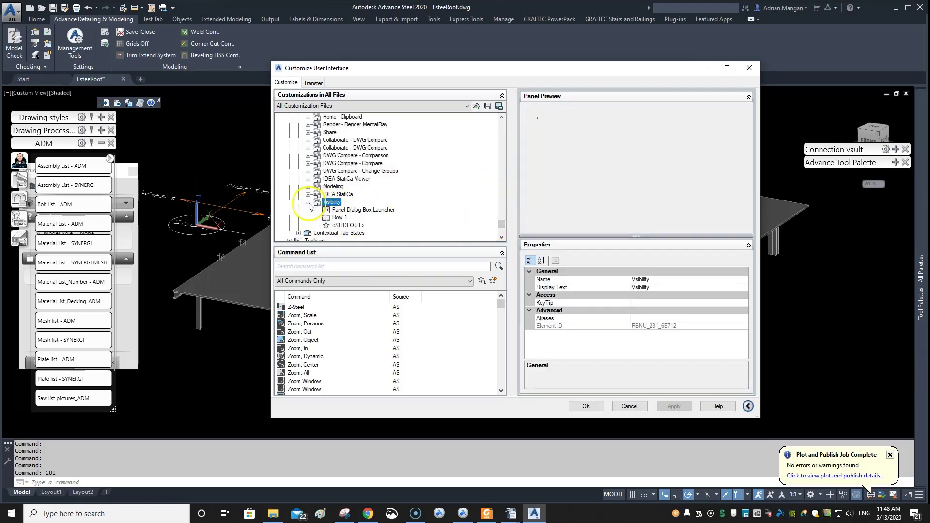
left_click(335, 217)
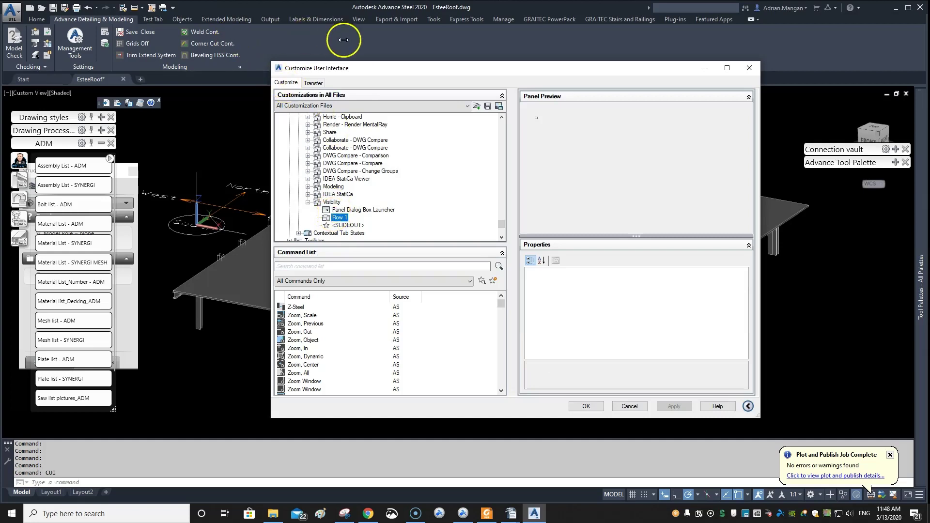
Create Sub-Panel 1 inside the Visibility panel's Row 1 and add two more rows to it.
right_click(347, 217)
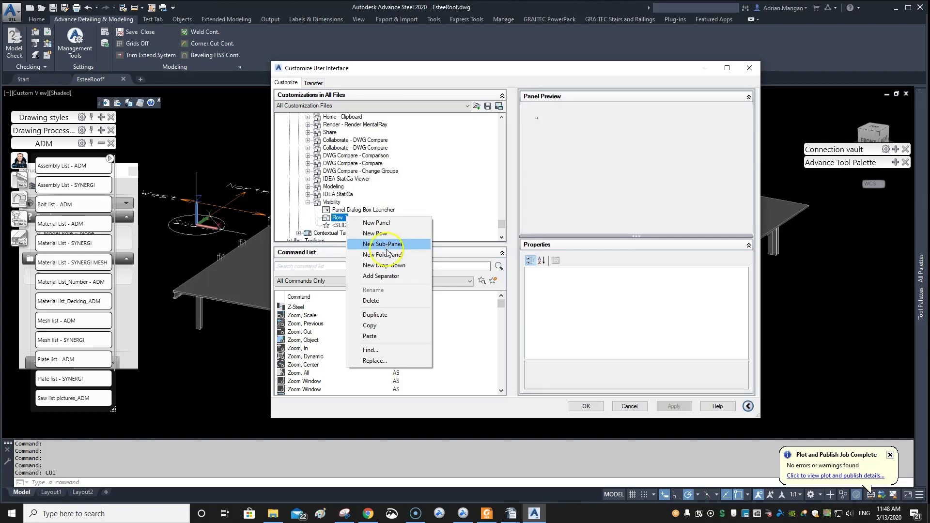
left_click(386, 245)
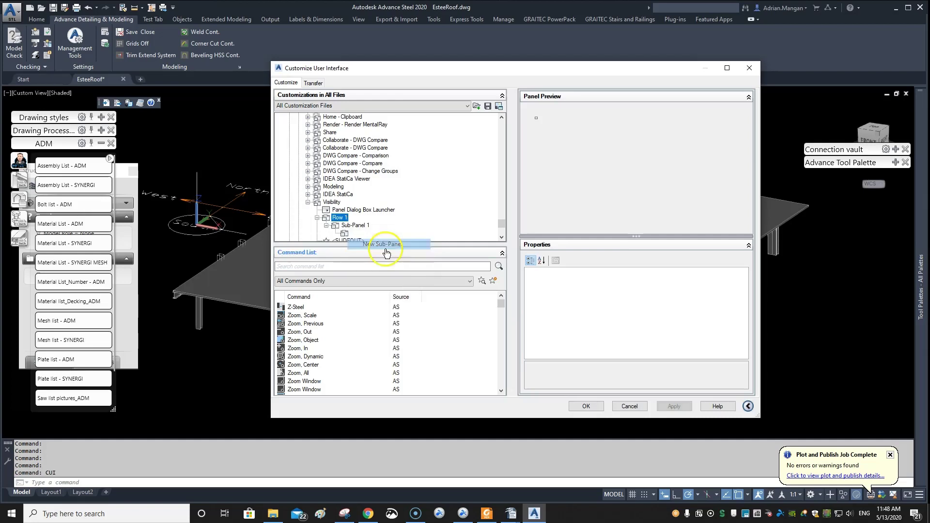
left_click(348, 226)
right_click(347, 225)
left_click(363, 235)
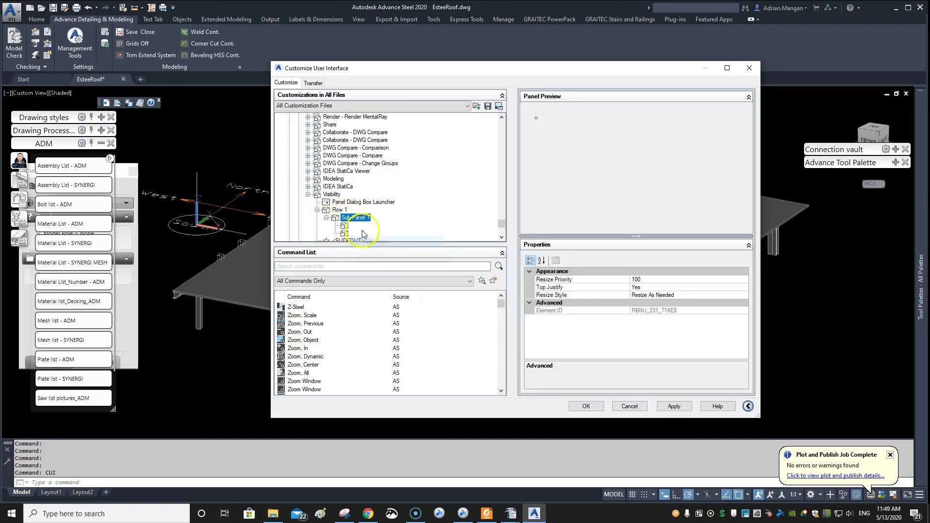
right_click(353, 218)
left_click(369, 228)
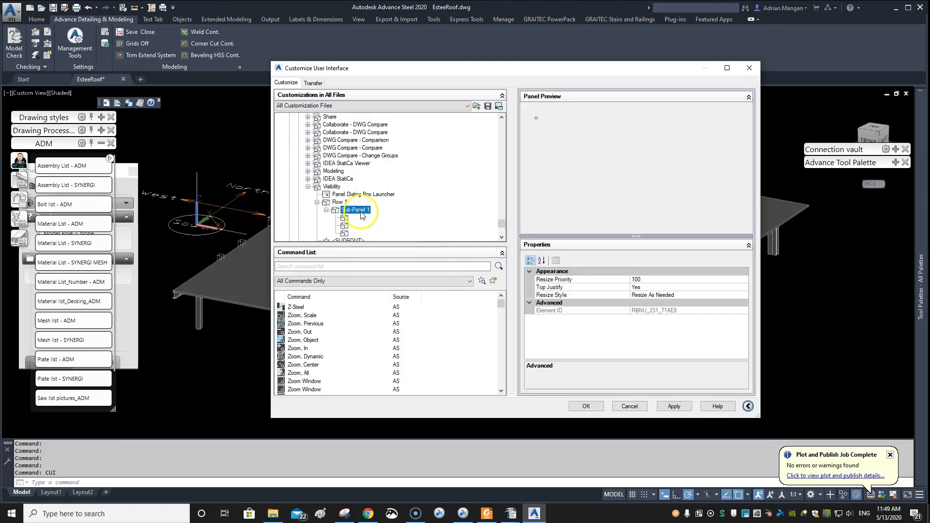
scroll(360, 213, "down", 2)
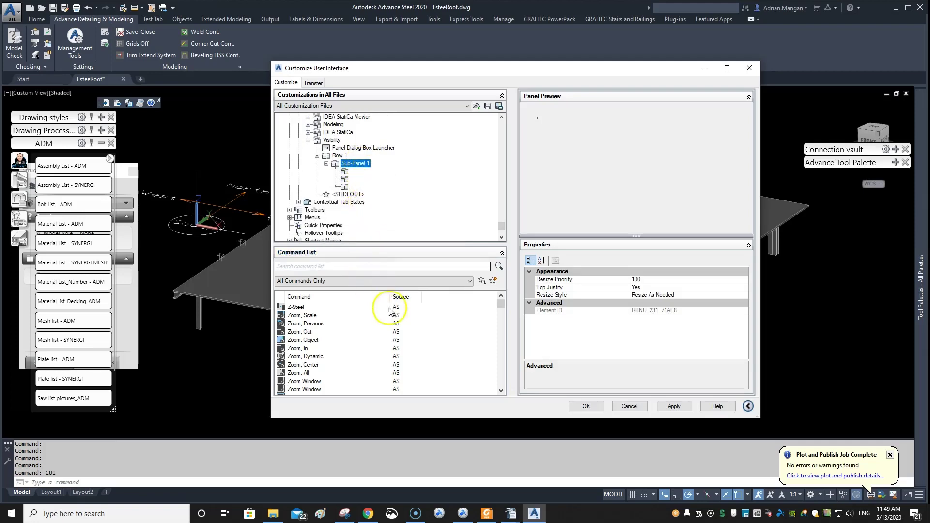
mouse_move(511, 513)
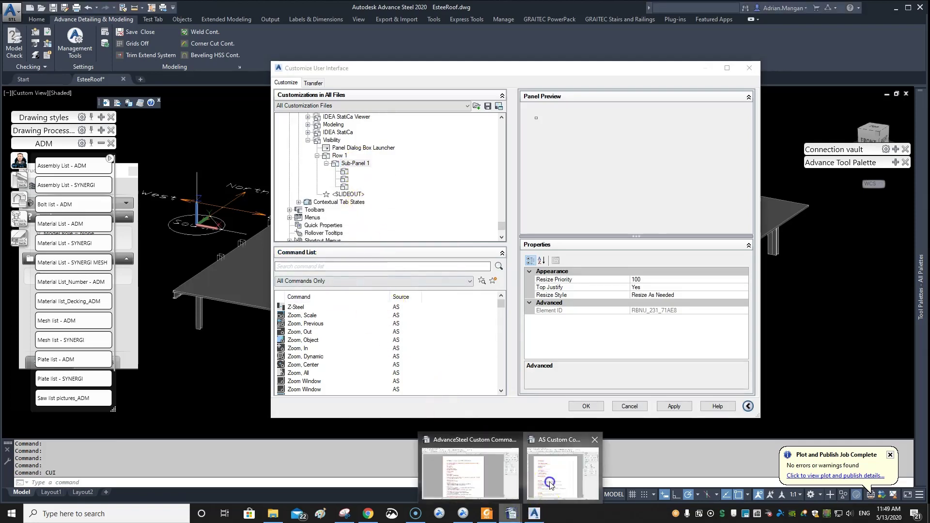
left_click(411, 465)
scroll(337, 329, "down", 1)
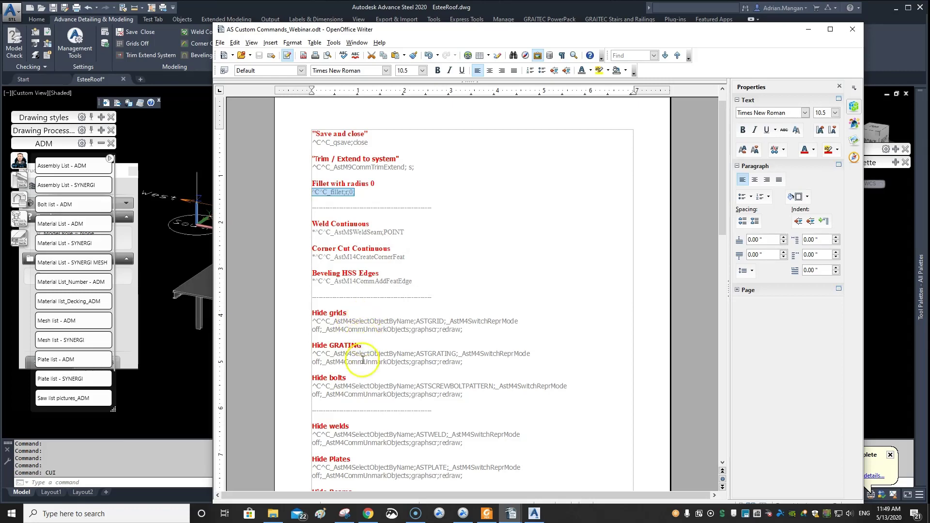
Search the command list for 'grids' and drag Grids Off into Sub-Panel 1's first row.
left_click(808, 30)
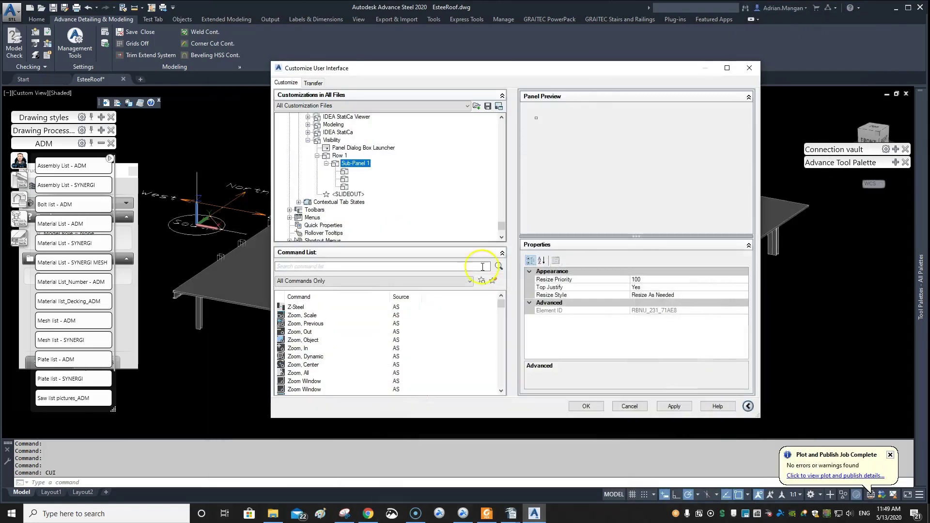
left_click(292, 316)
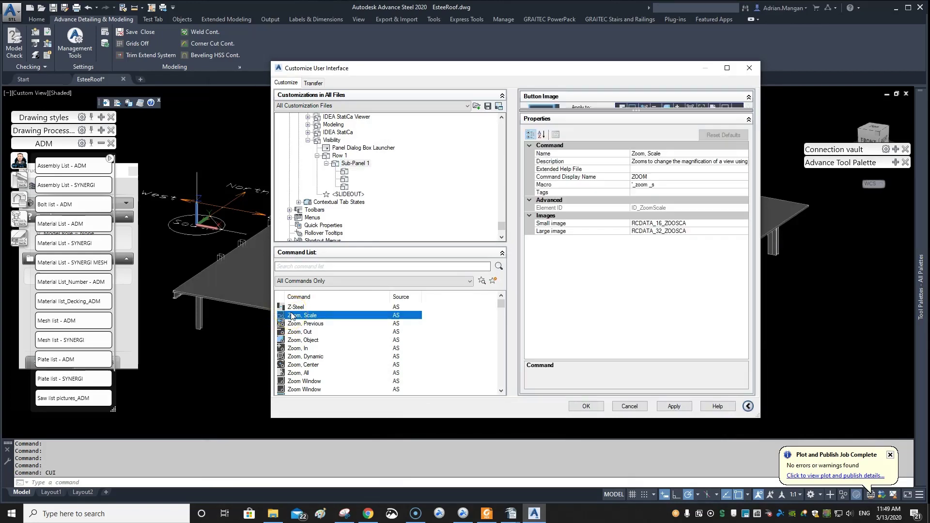
key("g")
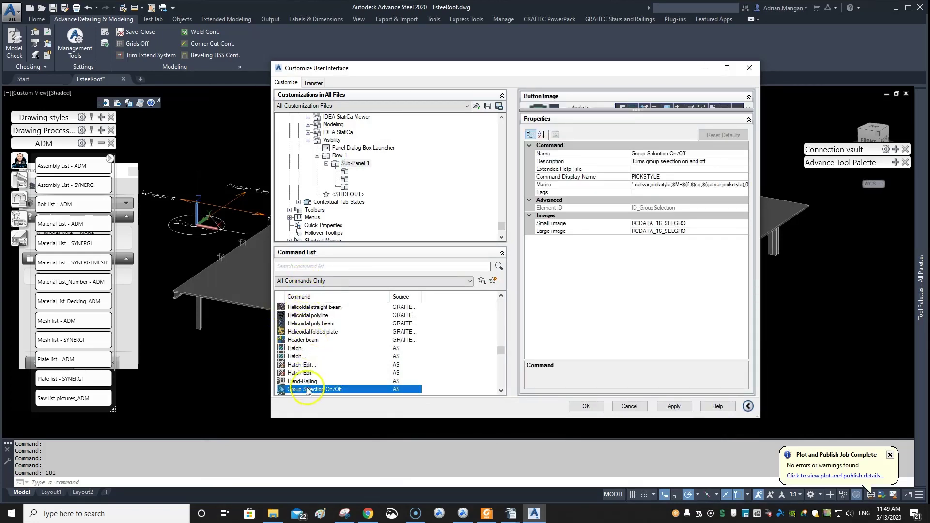
key("r")
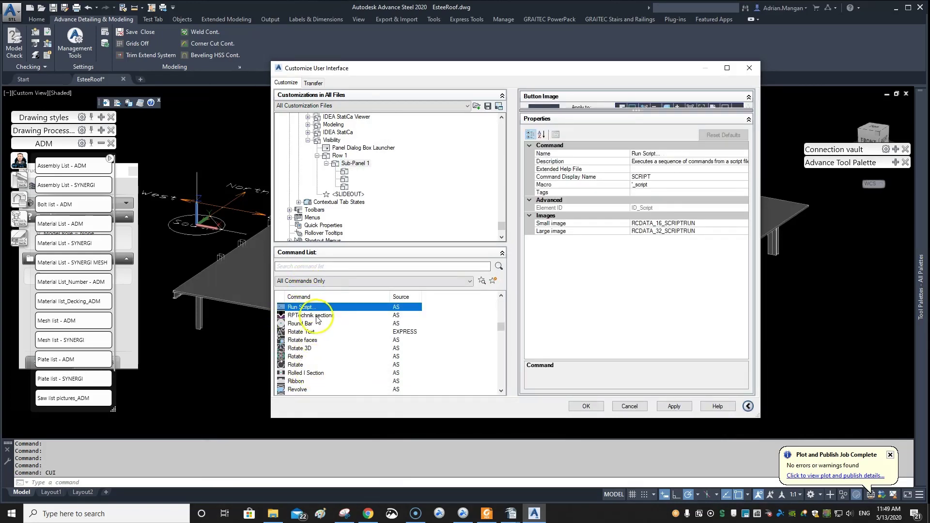
left_click(310, 265)
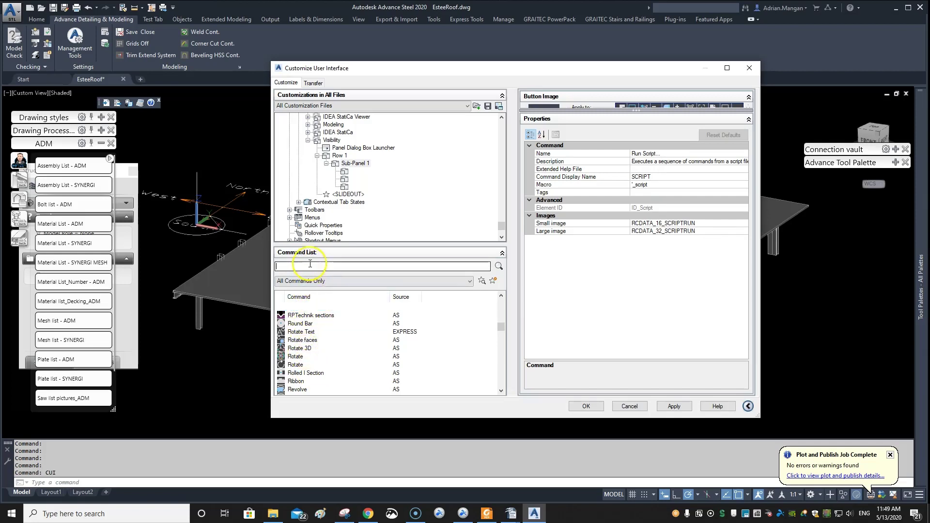
type("gr")
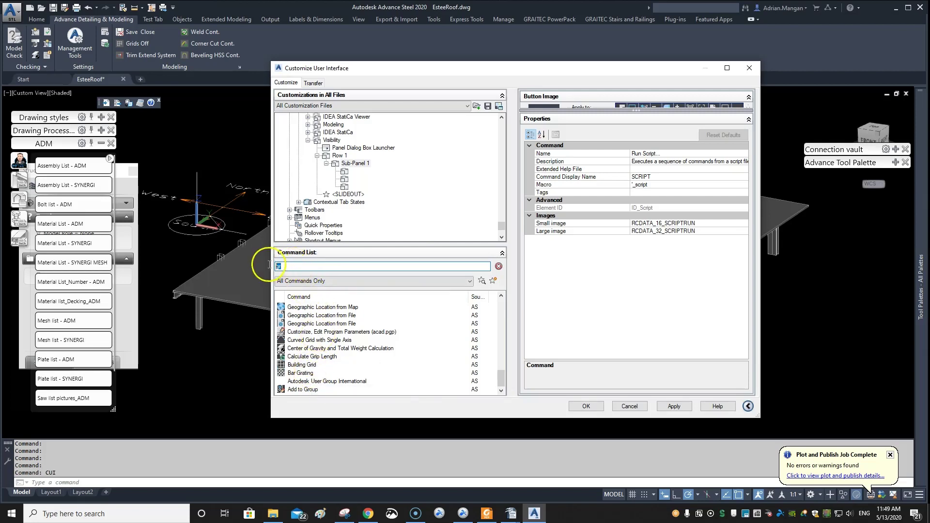
type("hi")
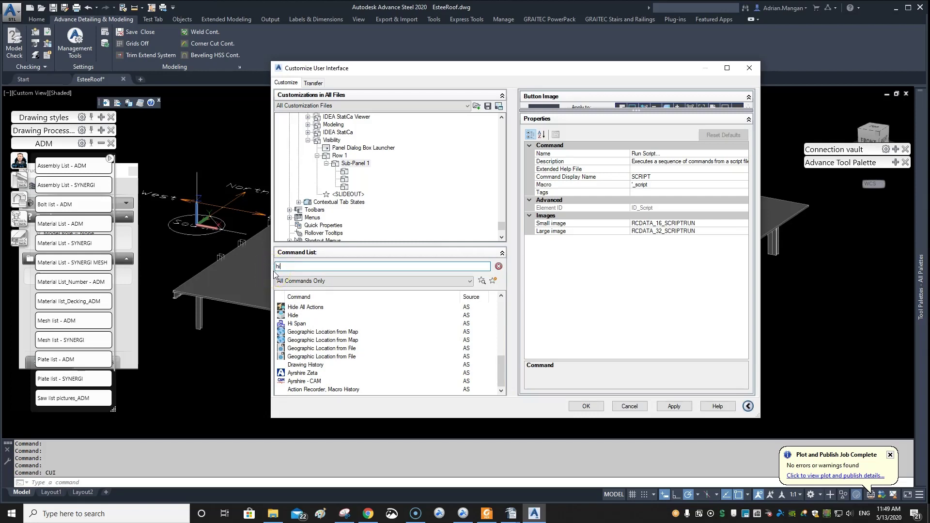
type("de")
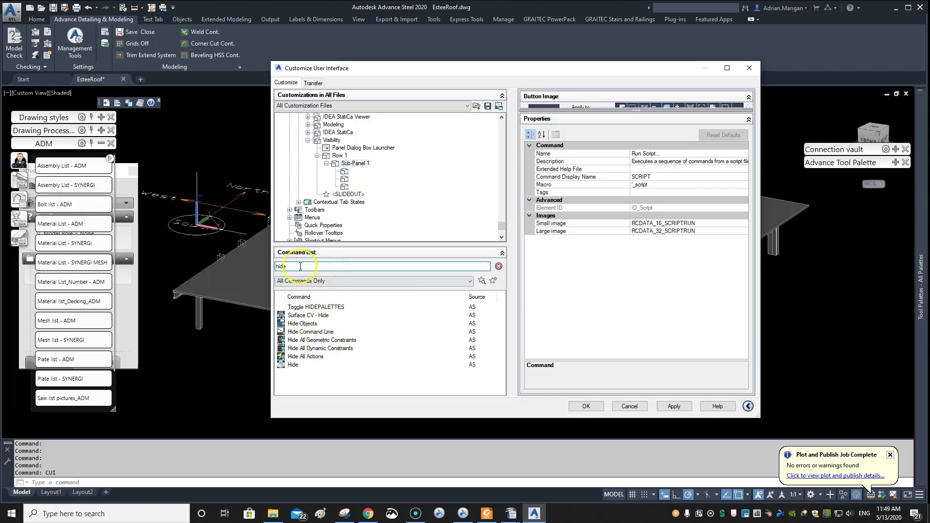
type("r")
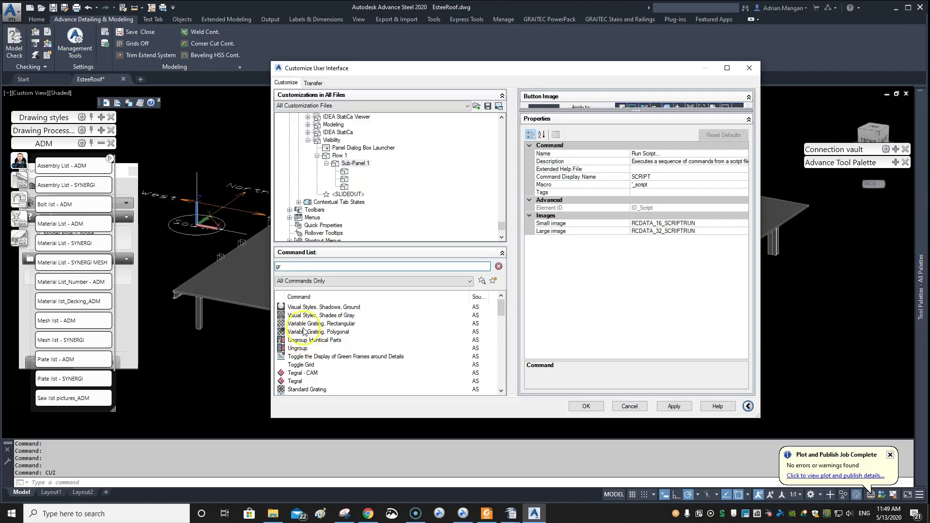
type("ids")
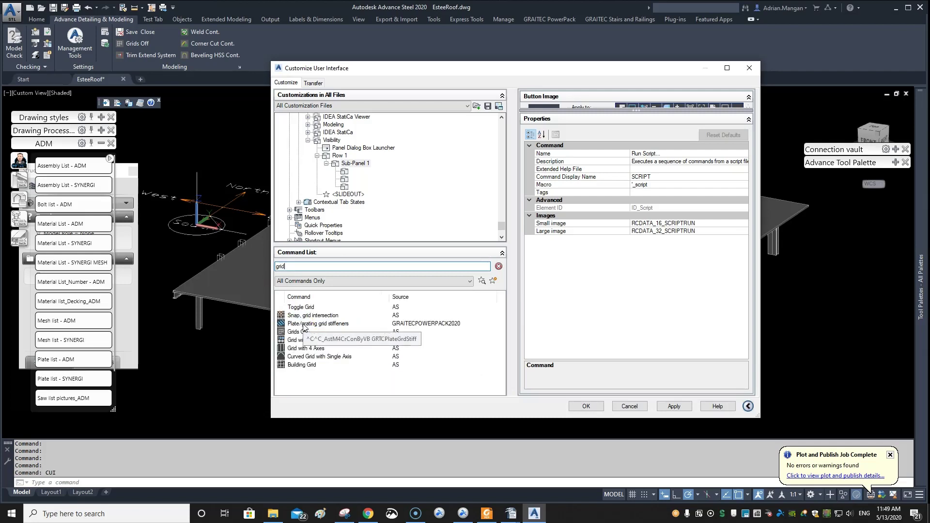
left_click(304, 310)
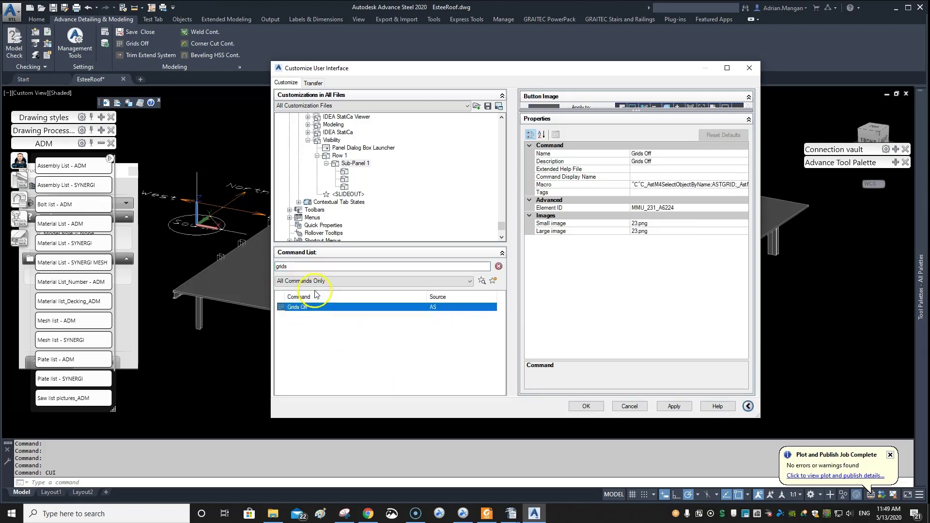
mouse_move(299, 306)
left_mouse_down()
mouse_move(353, 182)
mouse_move(349, 144)
left_mouse_up()
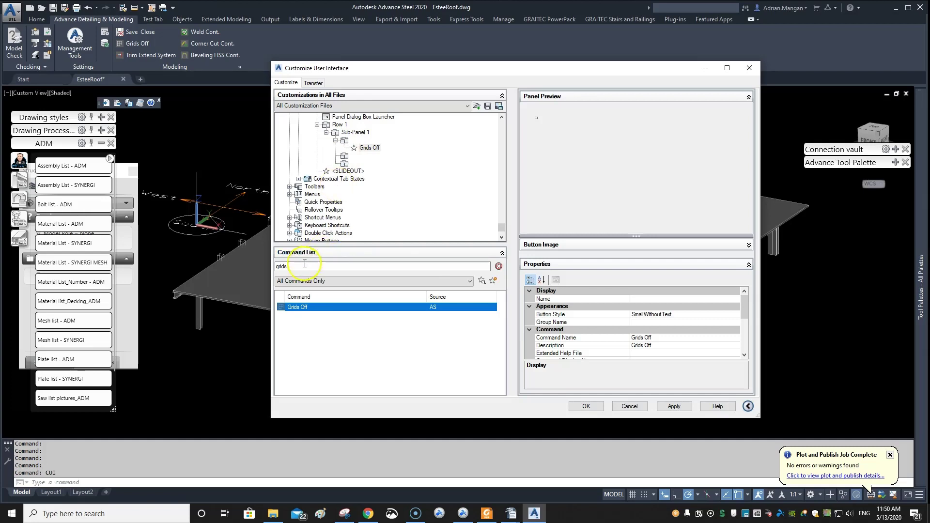
Place Grating Off ('grat') in row 2 and Bolts Off ('bolts') in row 3 of Sub-Panel 1.
left_click_drag(305, 264, 266, 268)
type("grat")
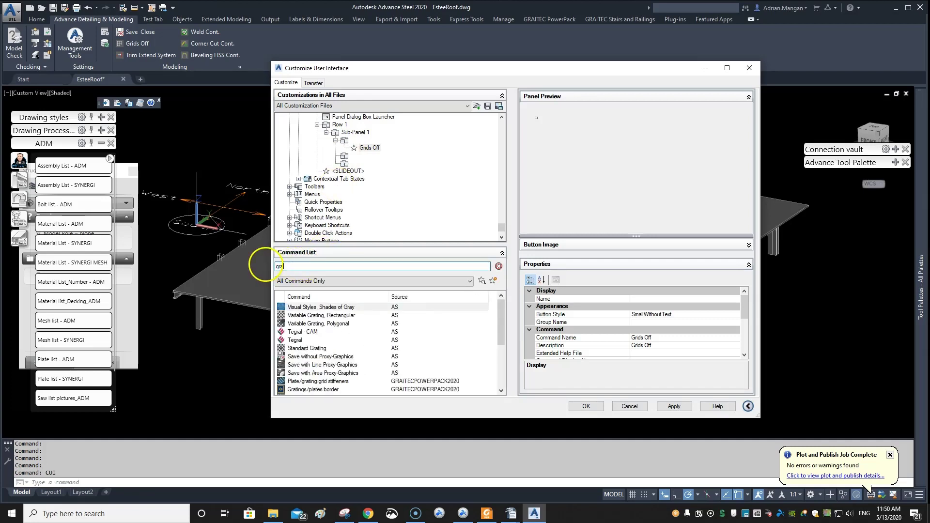
left_click(297, 349)
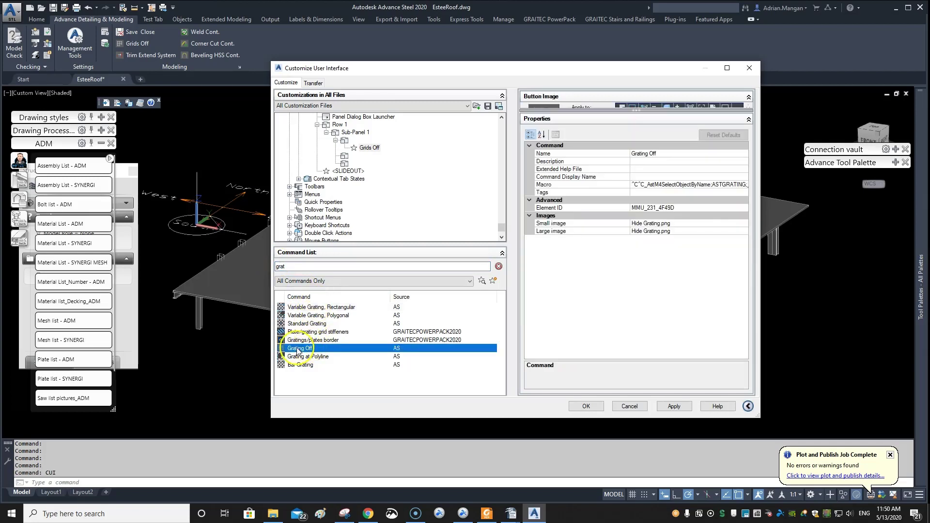
mouse_move(325, 260)
left_mouse_down()
mouse_move(353, 166)
mouse_move(350, 130)
left_mouse_up()
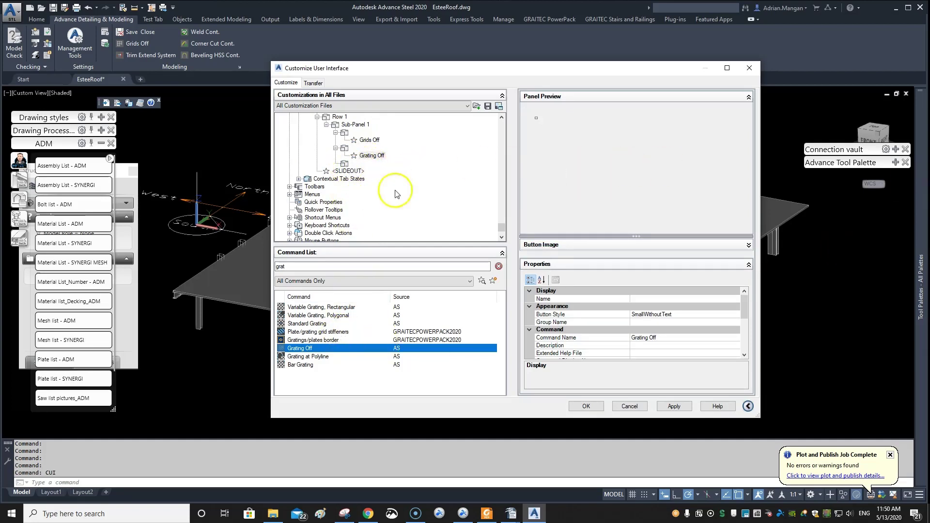
double_click(334, 266)
type("b")
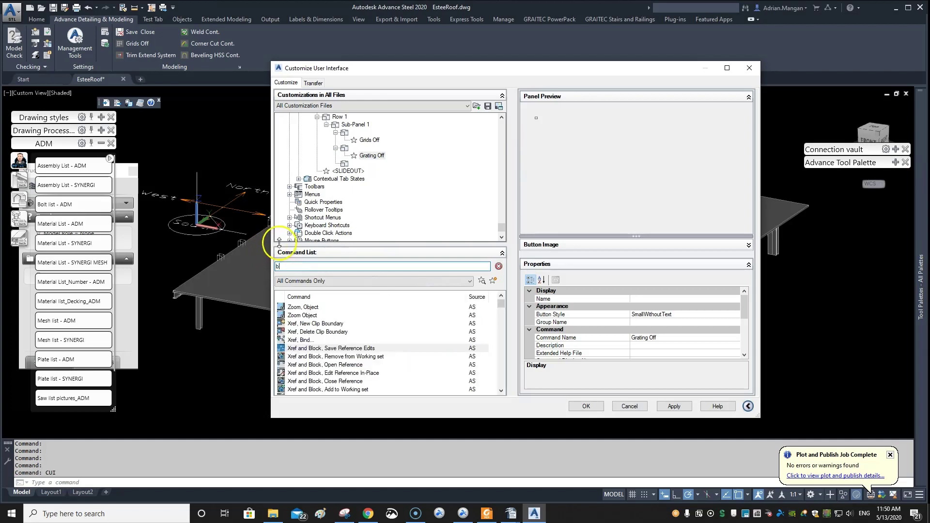
type("olts")
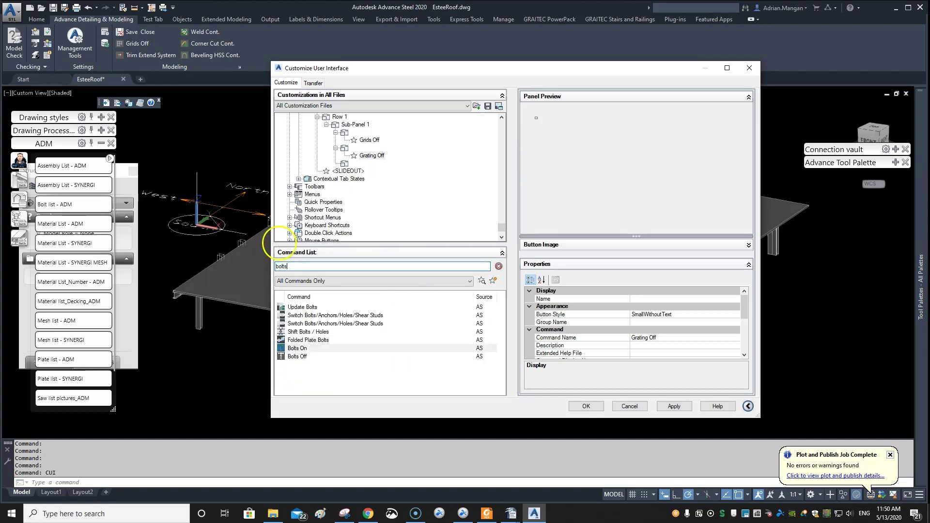
left_click_drag(298, 357, 346, 152)
Apply the ribbon changes and select Grids Off in the Visibility panel.
scroll(346, 151, "up", 4)
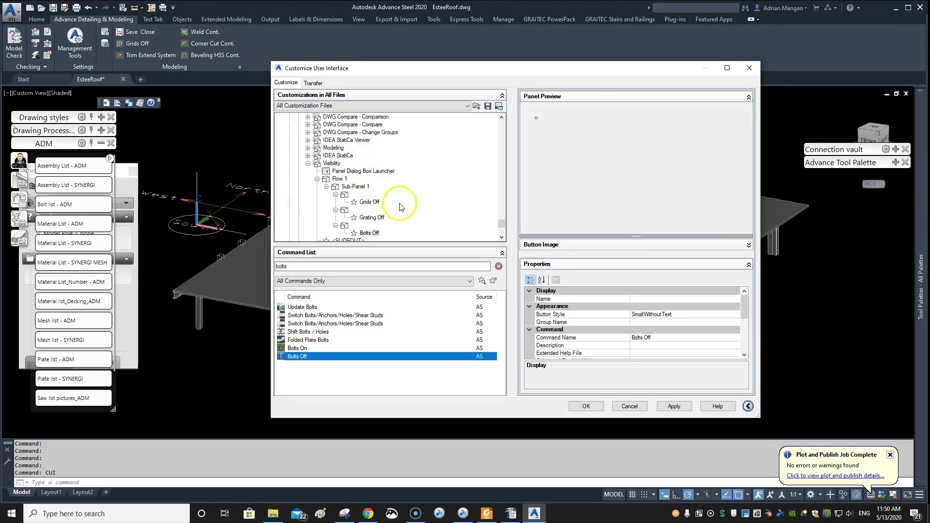
left_click(679, 410)
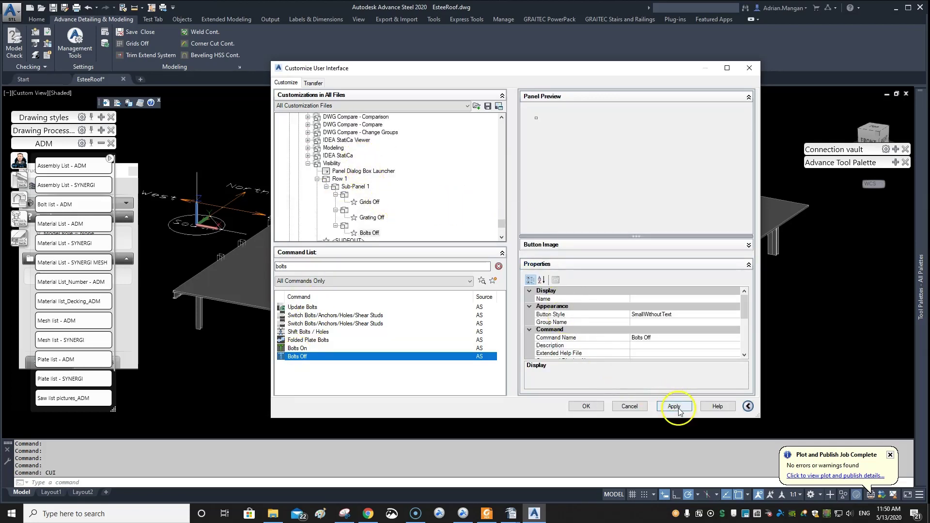
left_click(392, 202)
Set the Grids Off button's style to SmallWithText.
left_click(713, 313)
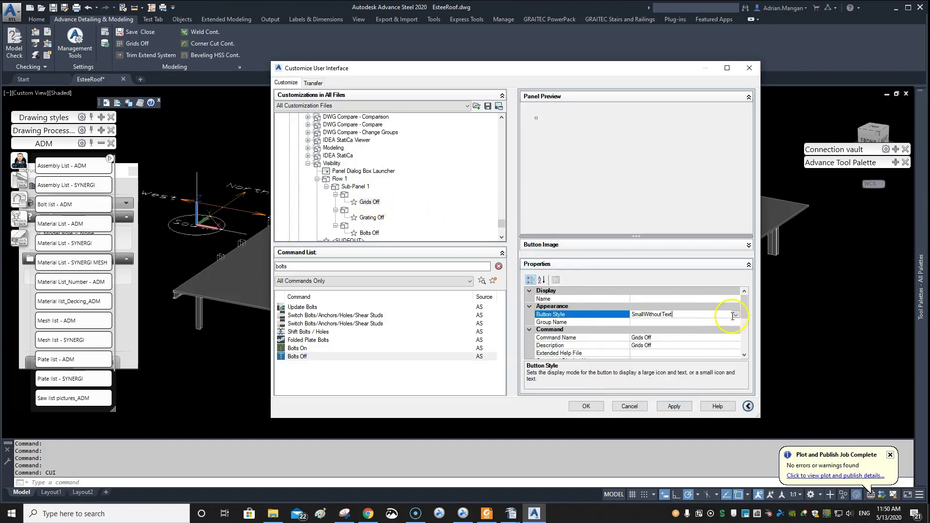
left_click(736, 315)
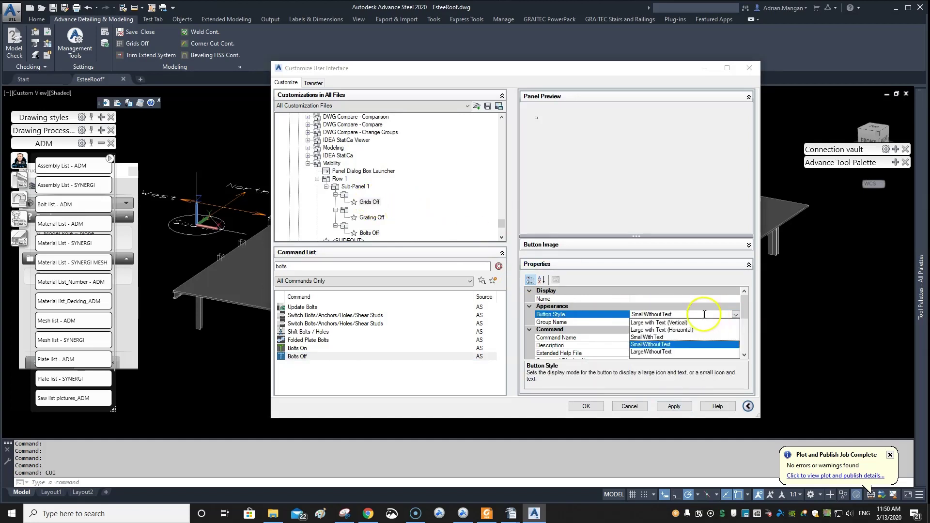
left_click(659, 345)
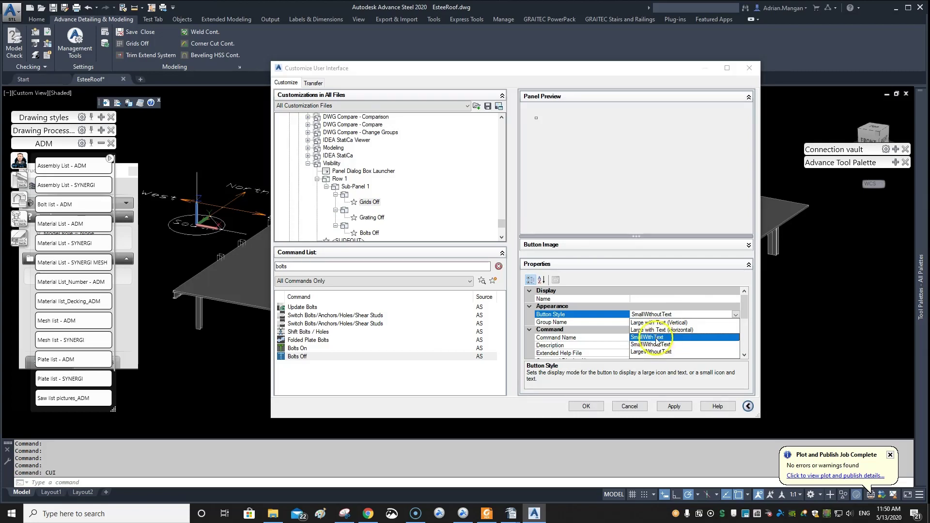
left_click(653, 337)
Set Grating Off and Bolts Off to SmallWithText as well, and apply the changes.
left_click(371, 217)
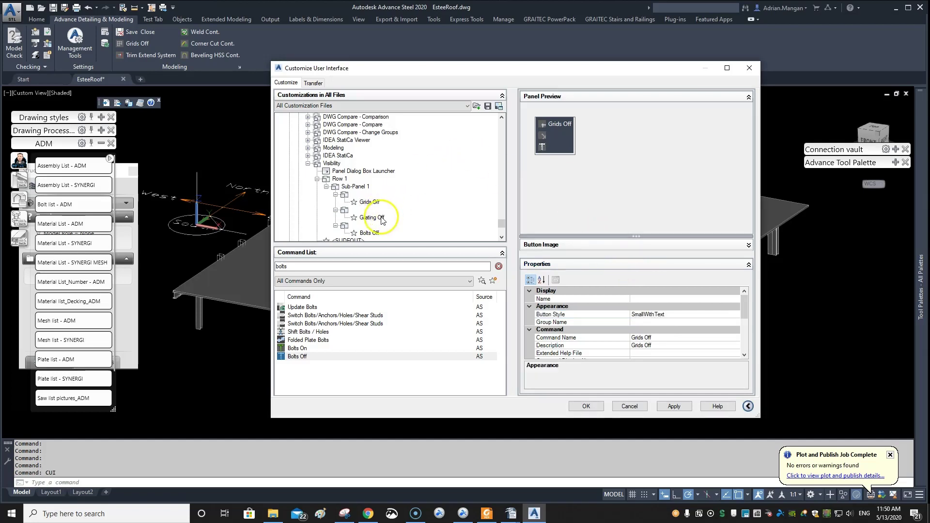
left_click(664, 314)
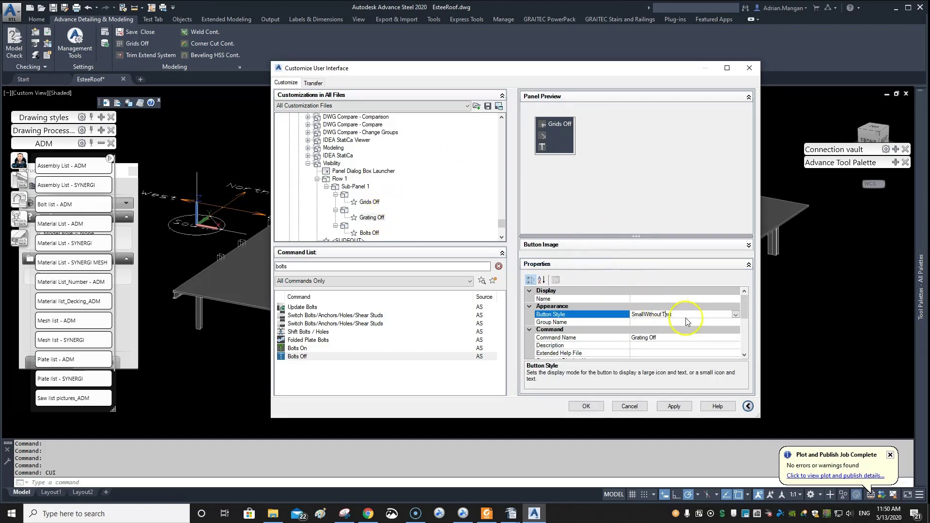
left_click(735, 314)
left_click(649, 337)
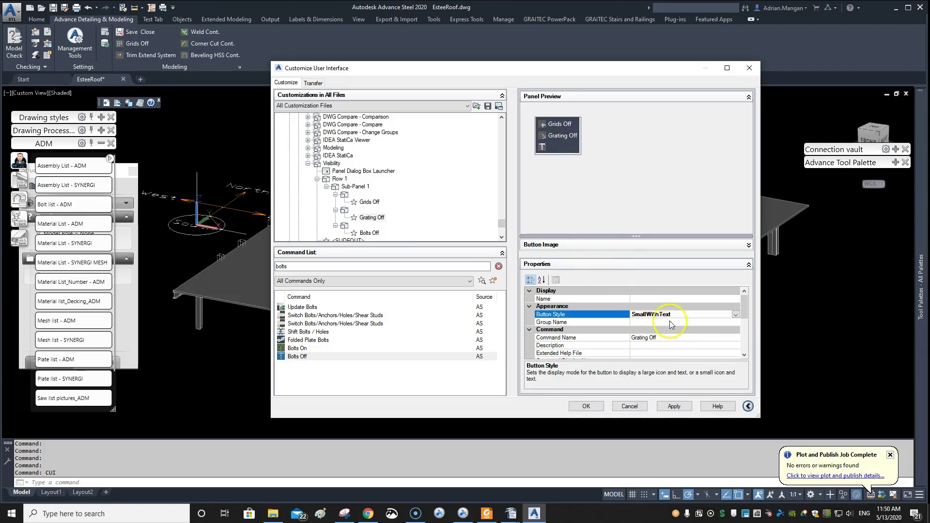
left_click(364, 232)
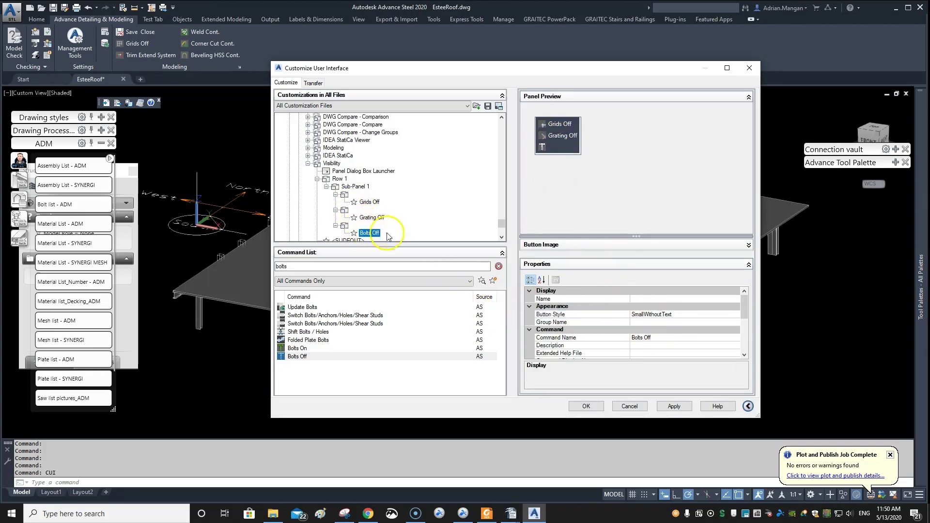
left_click(688, 314)
left_click(735, 316)
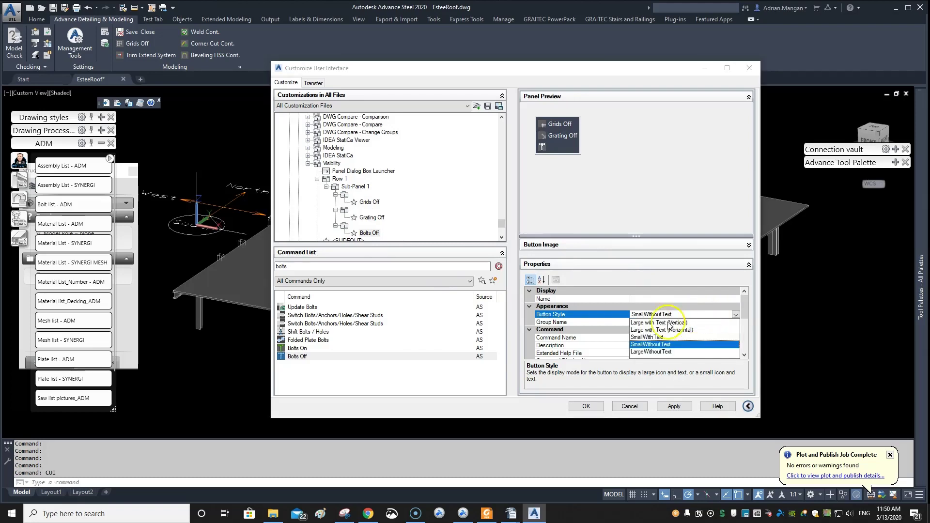
left_click(654, 331)
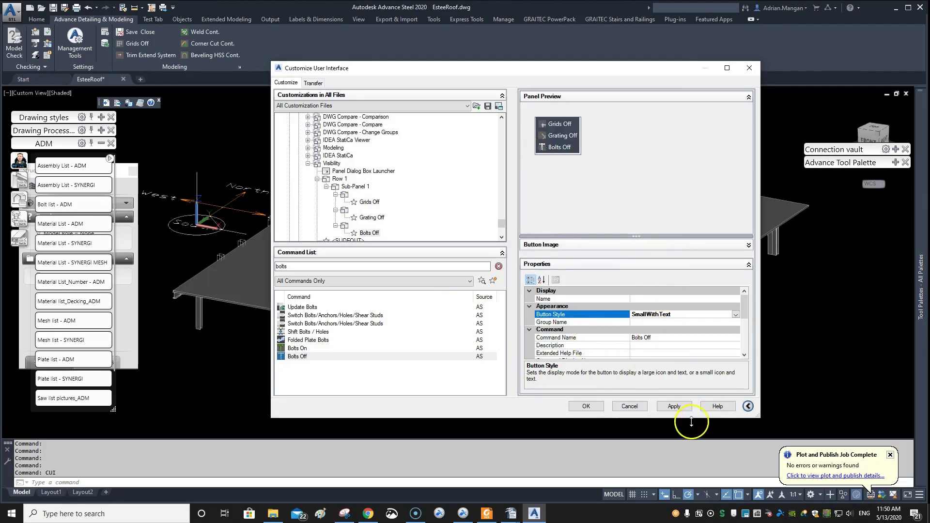
left_click(674, 406)
Close the customization editor with OK, then reopen it with the CUI command.
left_click(595, 407)
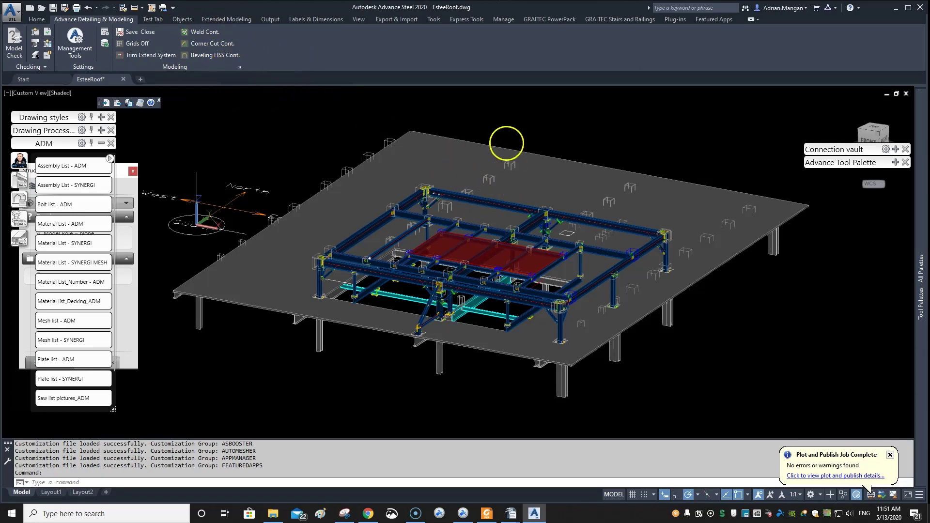
middle_click_drag(506, 140, 515, 149)
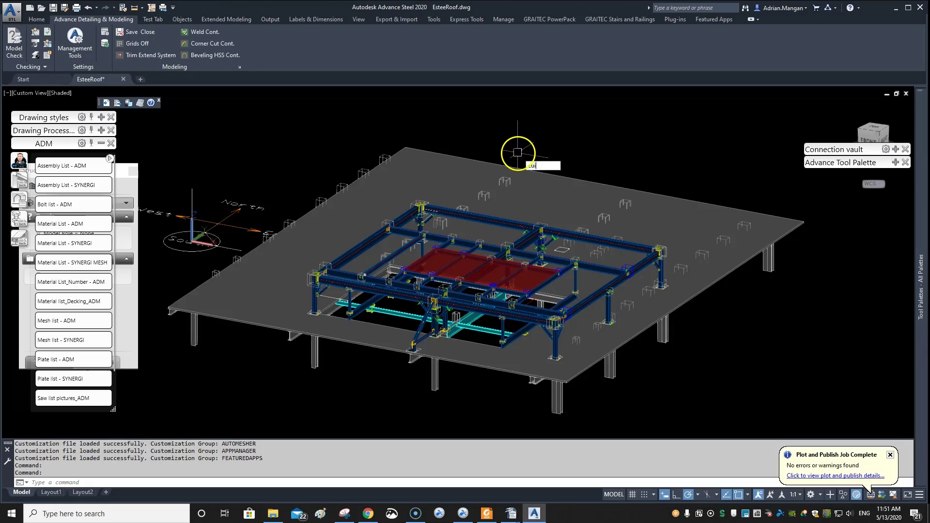
type("CUI")
key("Return")
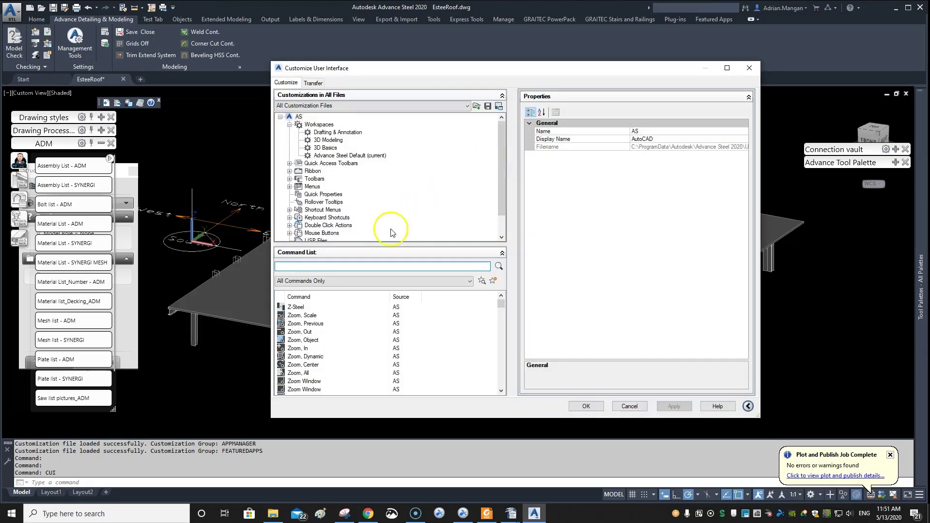
Copy the Visibility panel from Ribbon > Panels.
left_click(289, 171)
left_click(298, 187)
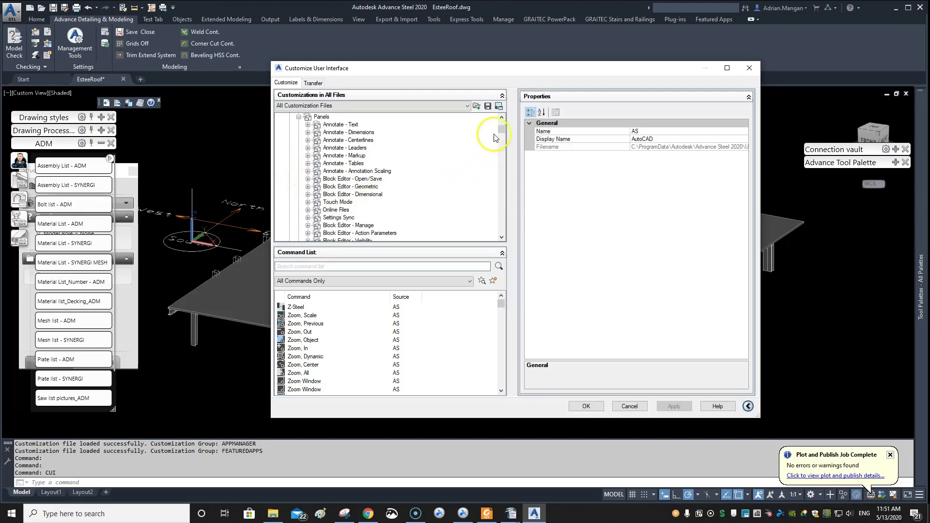
left_click_drag(498, 129, 502, 224)
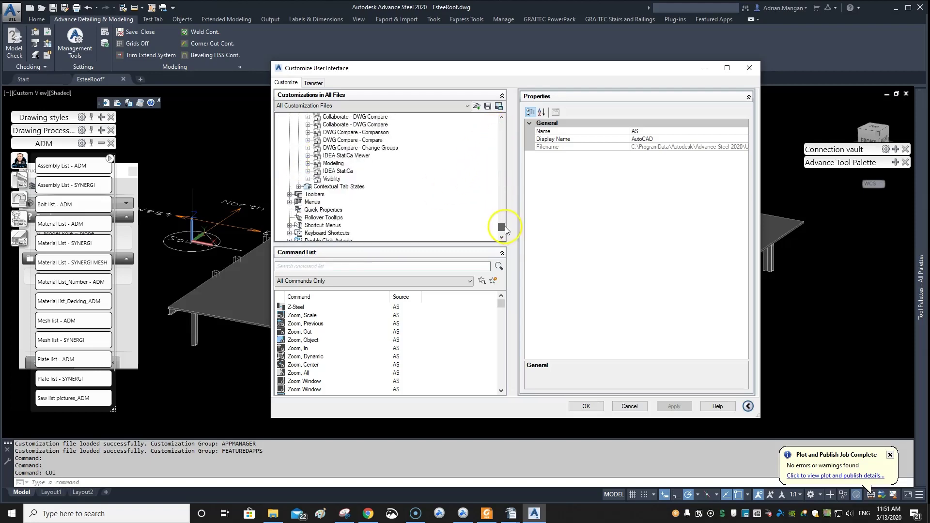
right_click(333, 226)
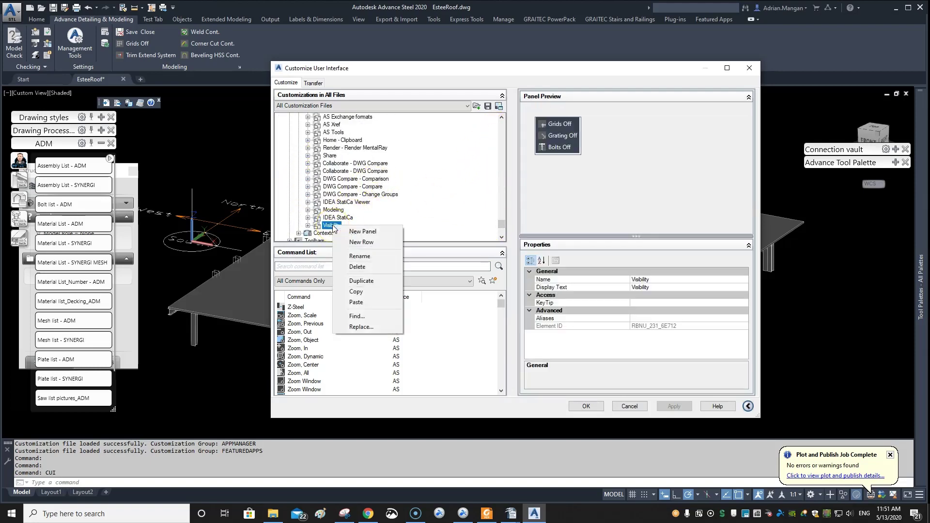
left_click(364, 290)
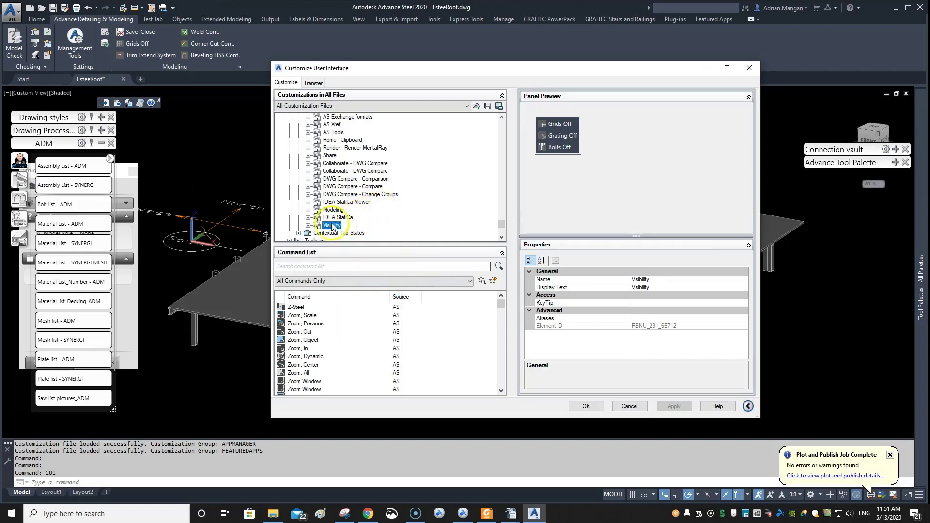
Expand Ribbon > Tabs and select the Advance Detailing & Modeling tab.
scroll(450, 189, "up", 5)
scroll(459, 181, "up", 5)
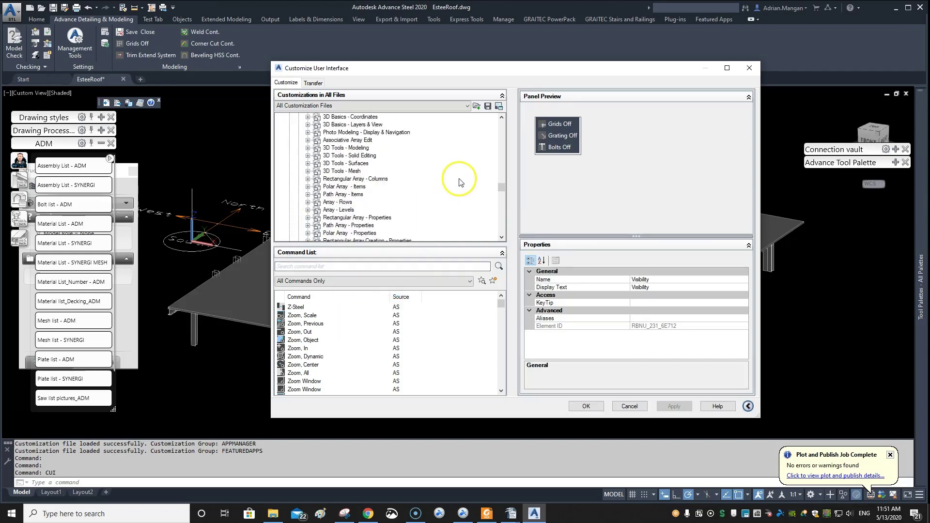
scroll(441, 136, "up", 10)
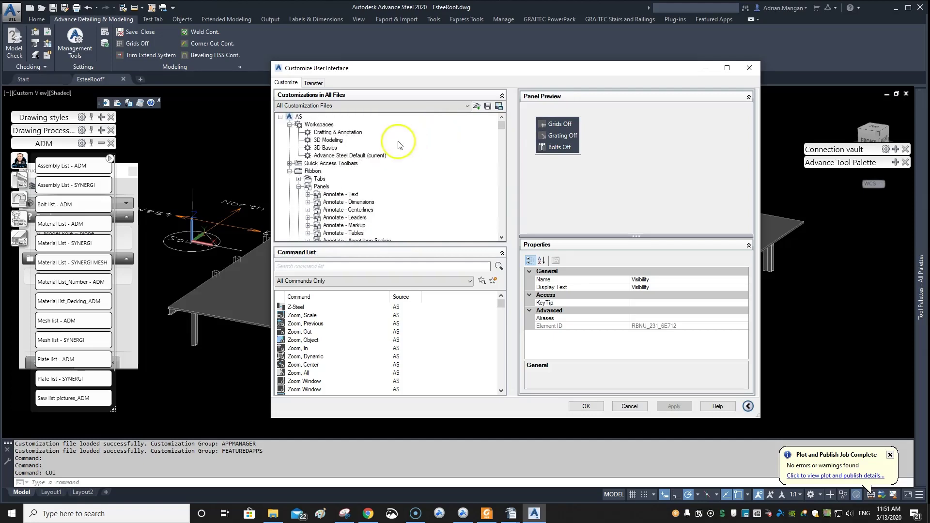
double_click(307, 179)
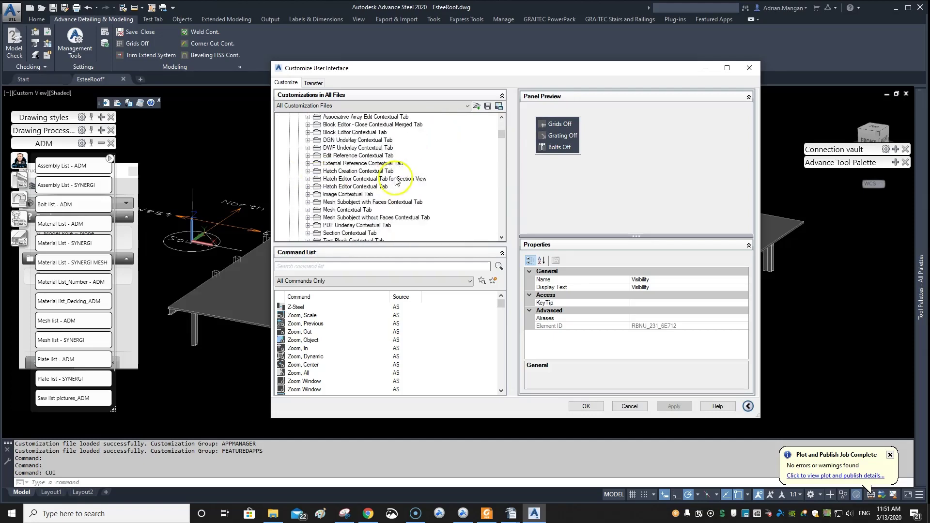
left_click_drag(501, 130, 503, 218)
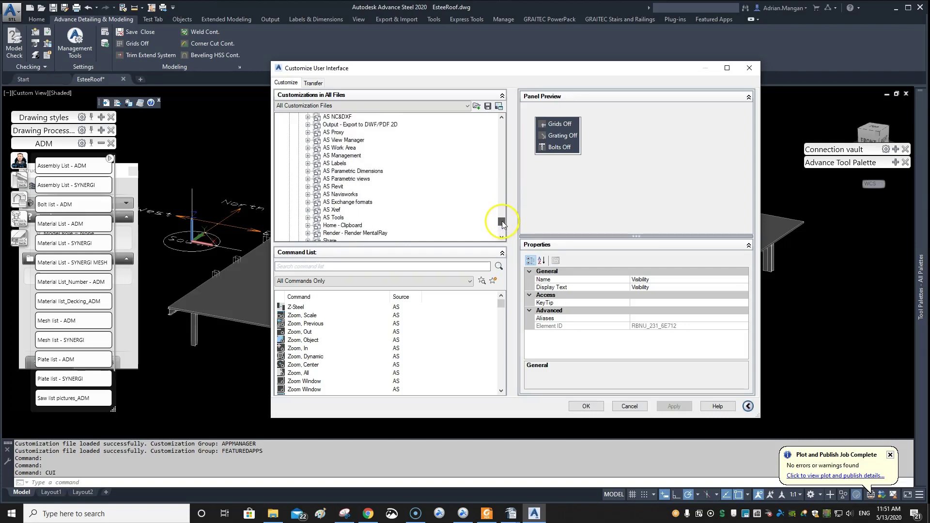
left_click_drag(501, 214, 408, 147)
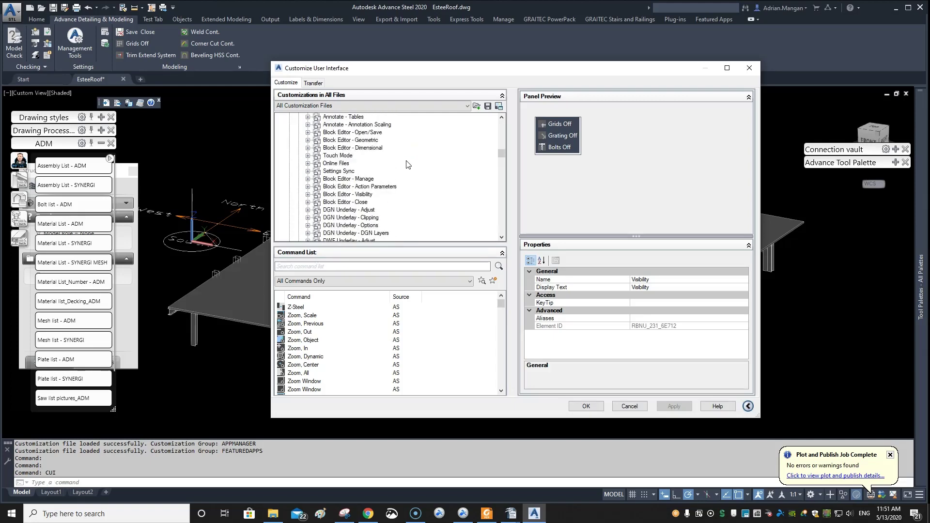
scroll(407, 164, "up", 15)
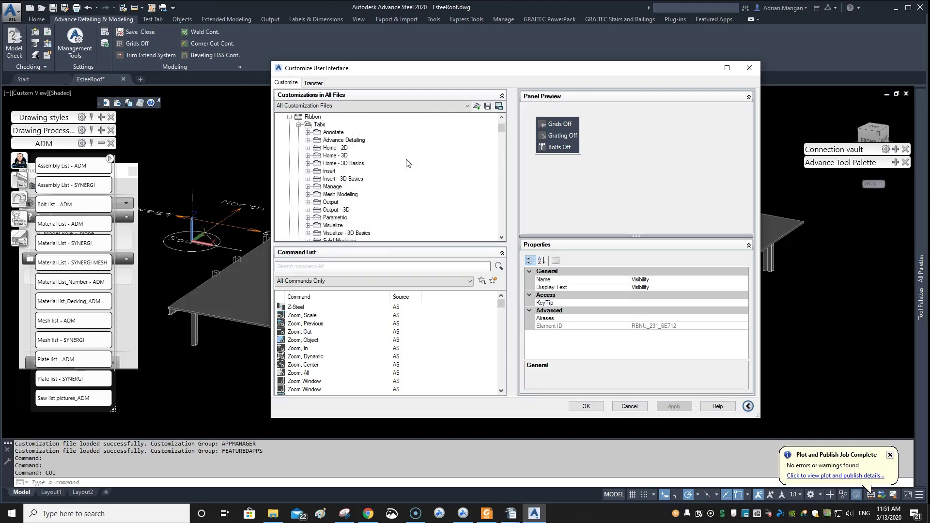
scroll(407, 164, "up", 3)
left_click(350, 173)
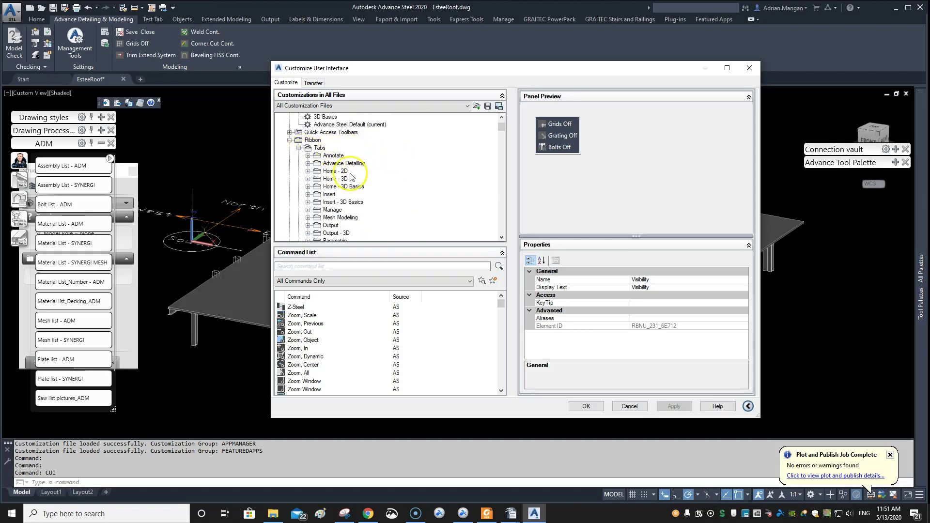
scroll(352, 177, "down", 3)
scroll(359, 194, "down", 15)
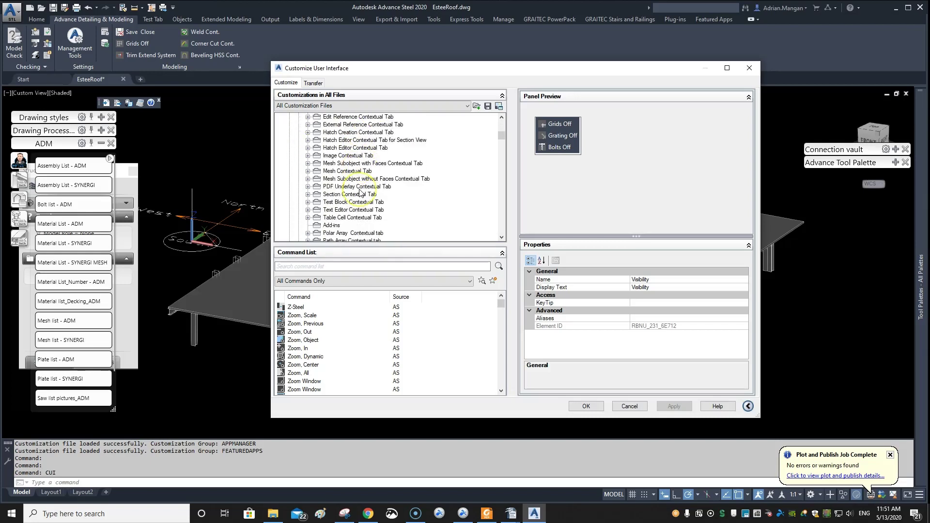
scroll(359, 194, "down", 4)
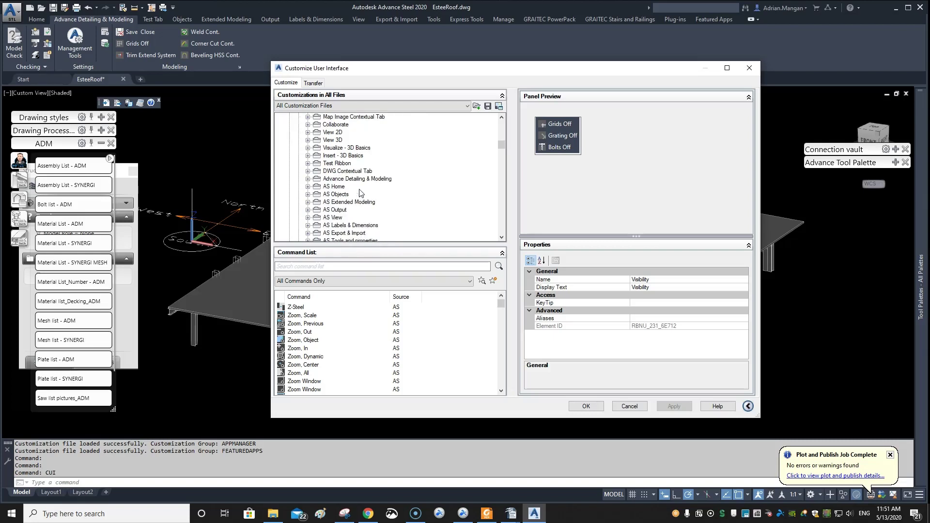
left_click(362, 179)
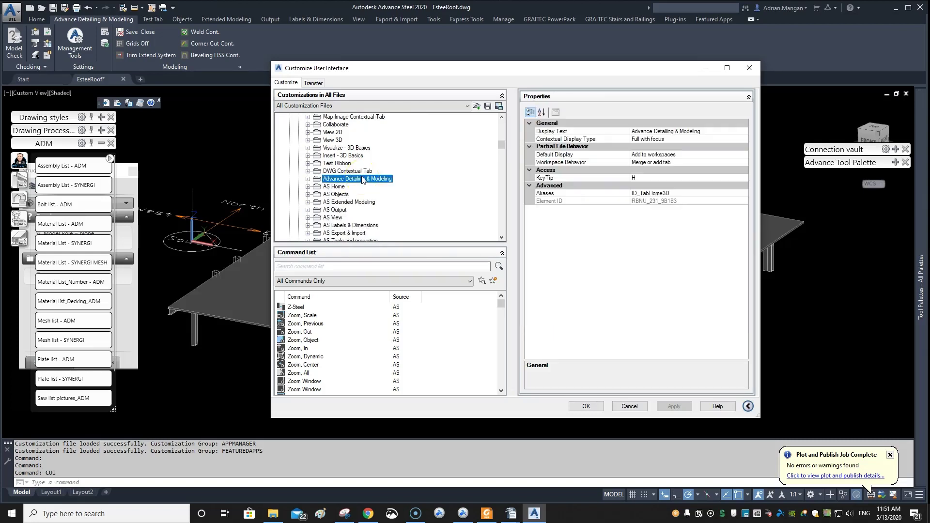
Paste the Visibility panel into the Advance Detailing & Modeling tab, then Apply and OK.
left_click(308, 179)
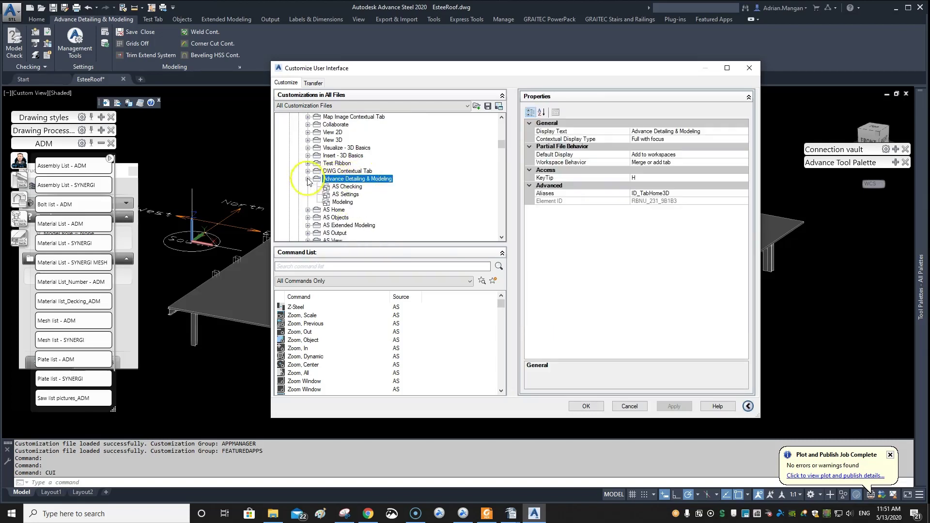
right_click(356, 180)
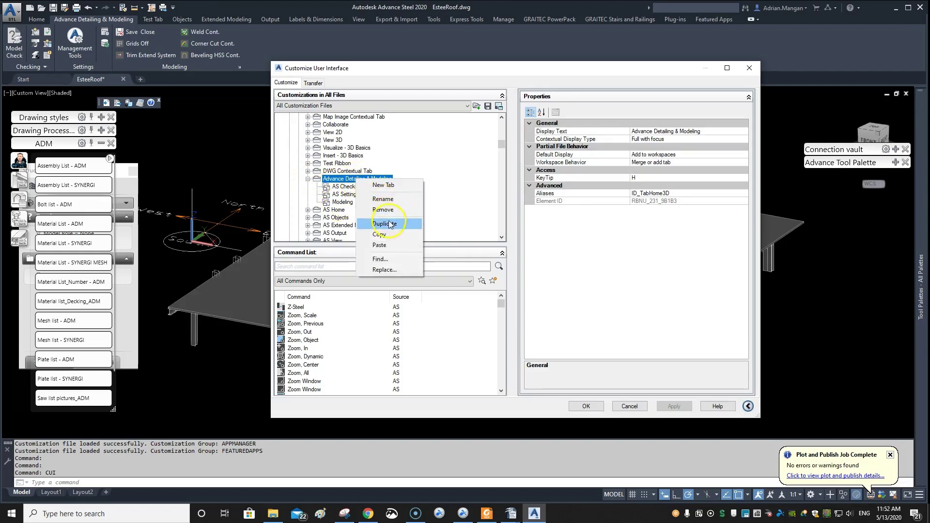
left_click(389, 244)
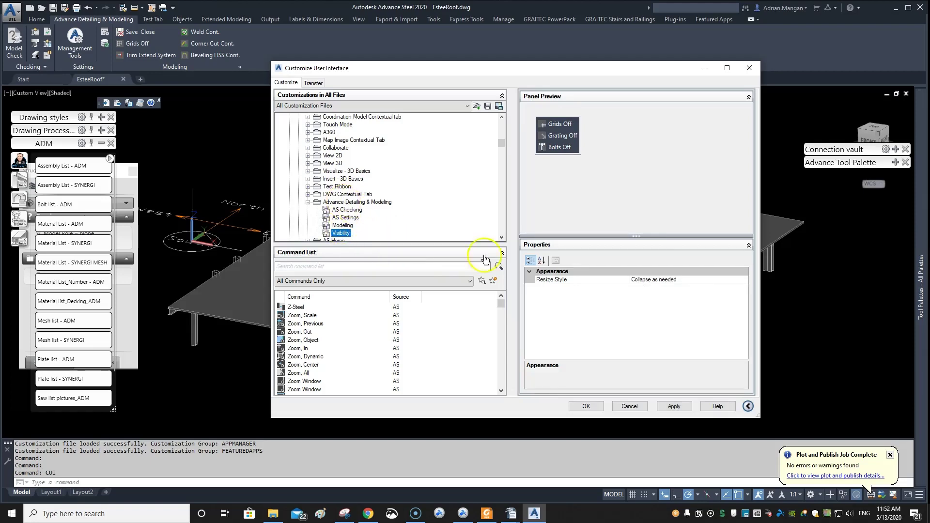
left_click(677, 405)
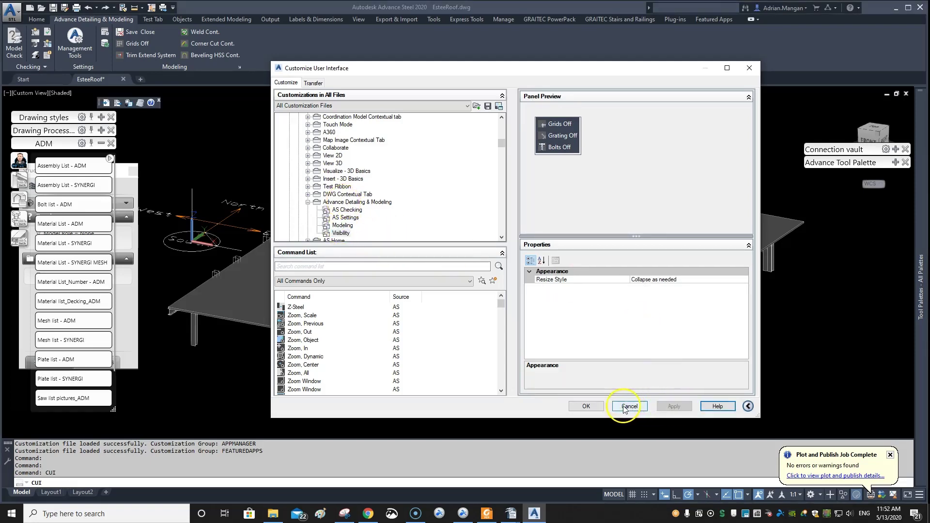
left_click(587, 406)
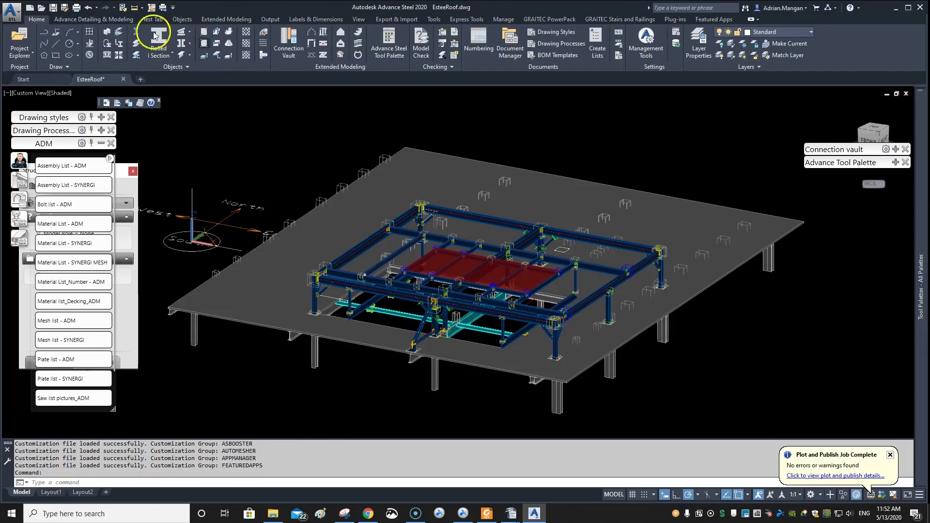
Test Grating Off on the new Visibility panel, then switch to the custom commands documents.
left_click(80, 19)
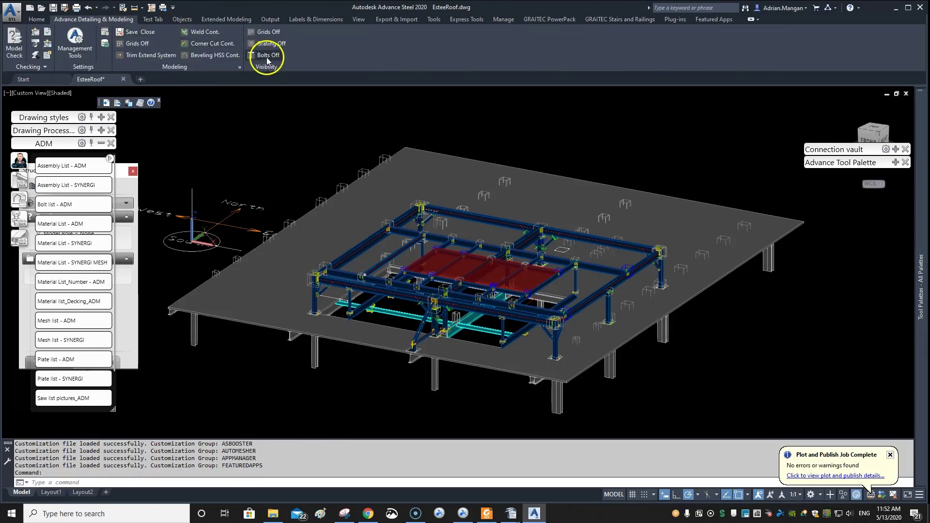
left_click(270, 44)
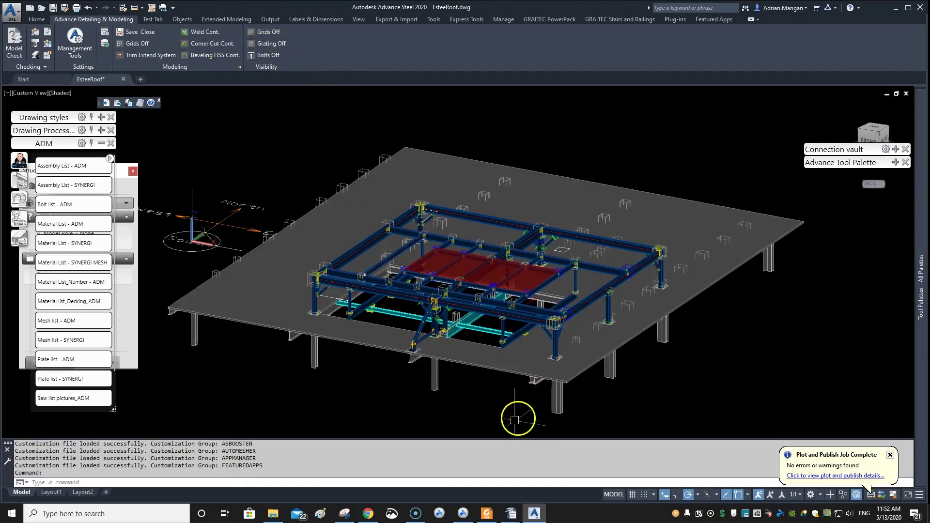
left_click(532, 515)
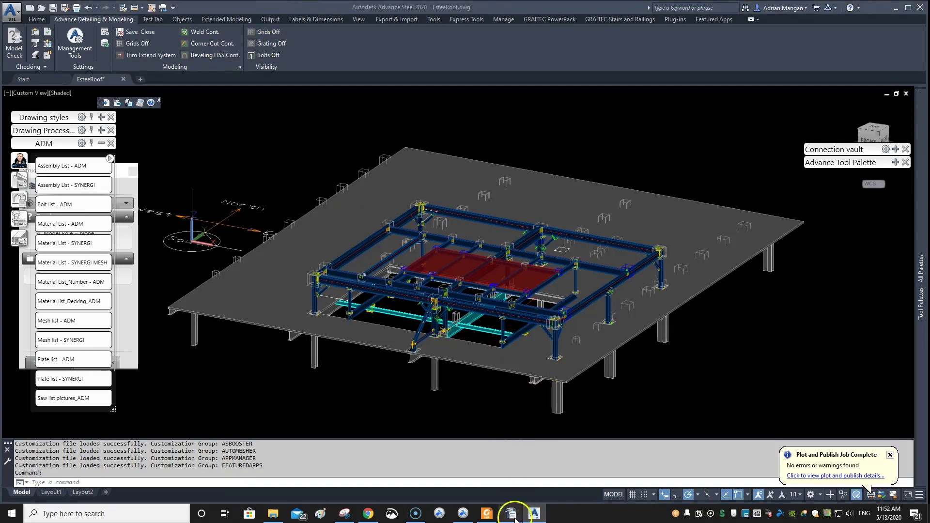
left_click(514, 517)
Copy the two-line Hide welds macro from AS Custom Commands_Webinar.odt in Writer.
left_click(562, 472)
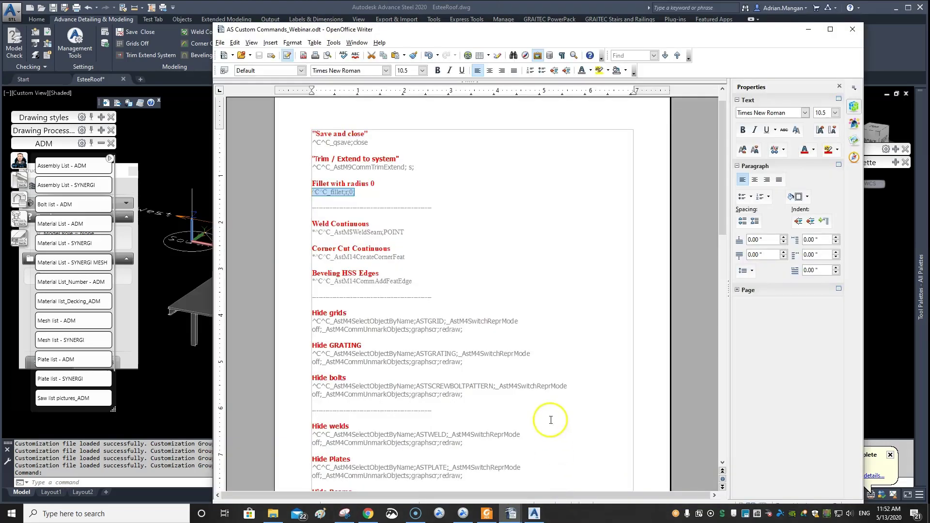
scroll(390, 296, "down", 3)
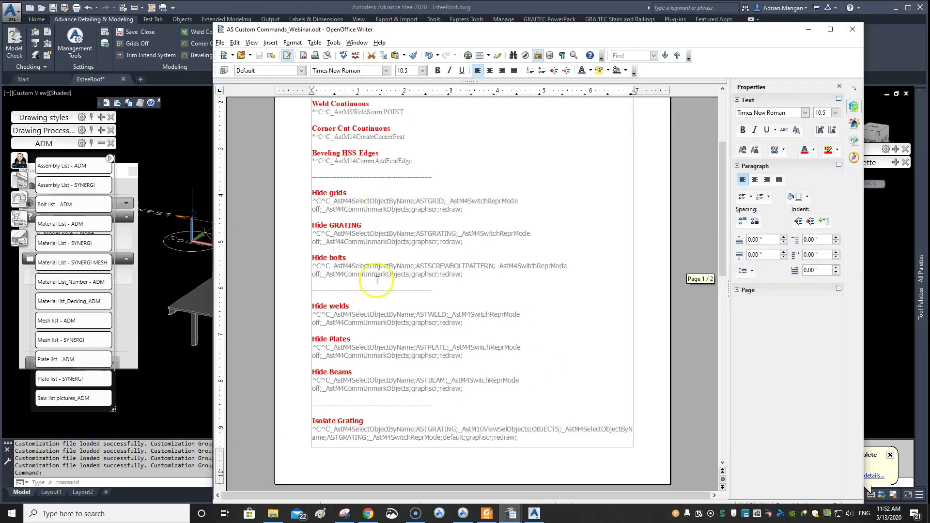
scroll(391, 308, "down", 1)
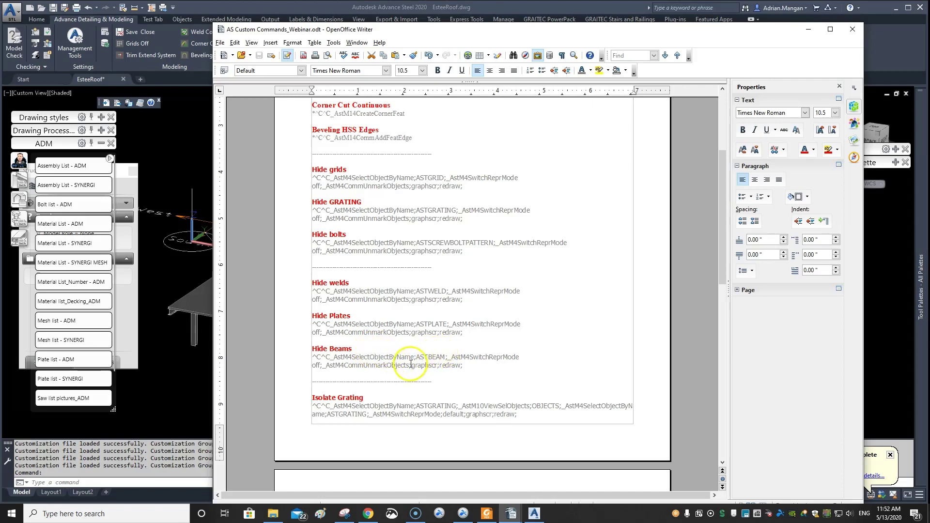
scroll(411, 365, "down", 1)
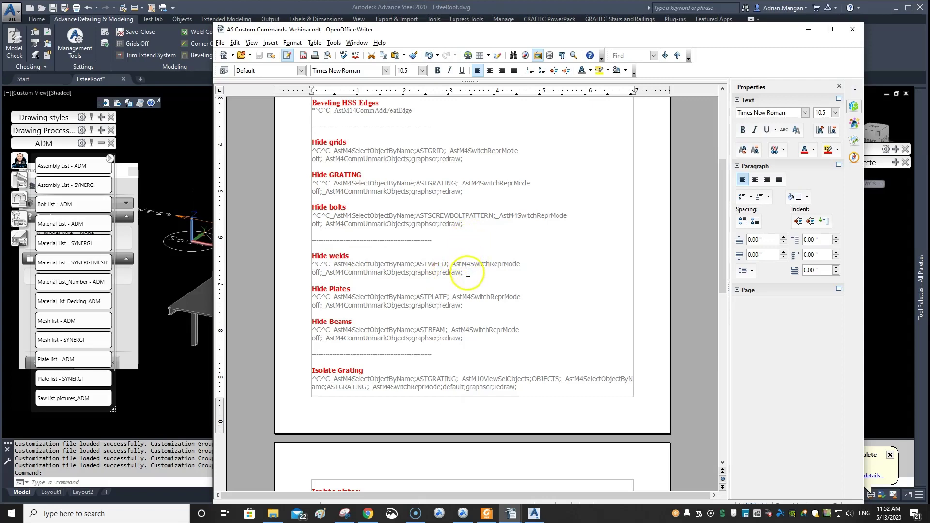
left_click_drag(468, 273, 309, 266)
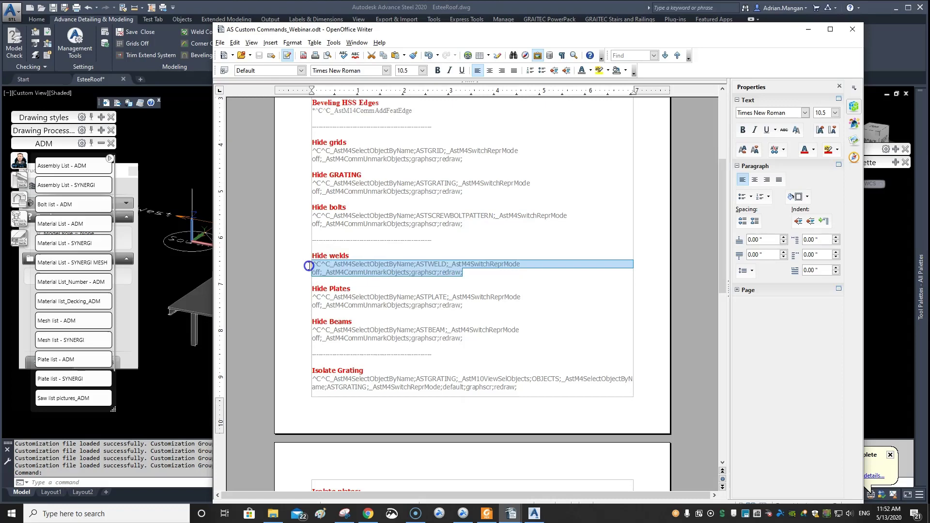
right_click(360, 266)
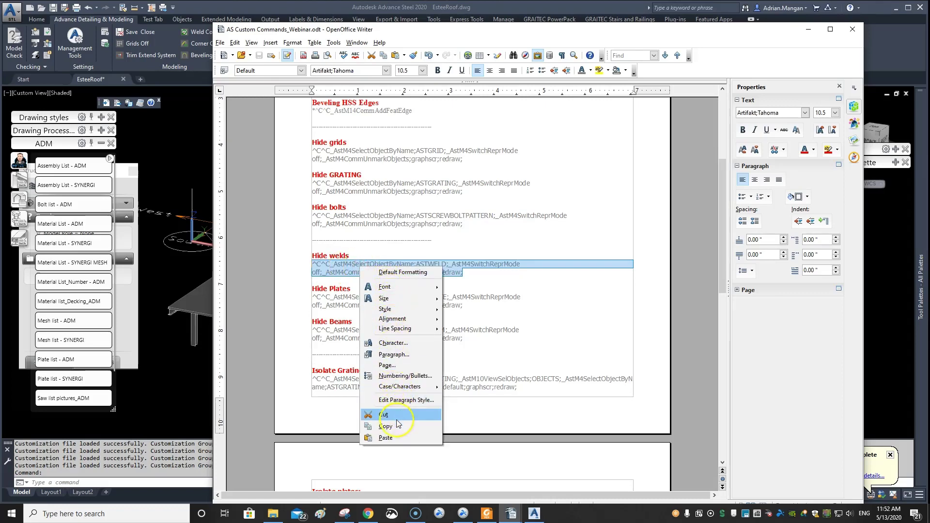
left_click(385, 426)
Return to the model, reopen CUI and create a new blank command.
left_click(808, 29)
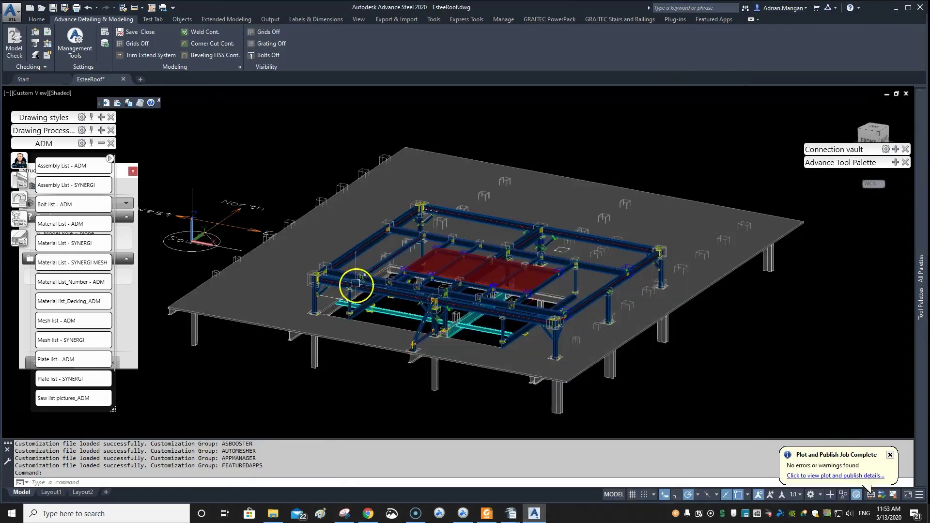
middle_click_drag(442, 136, 469, 163)
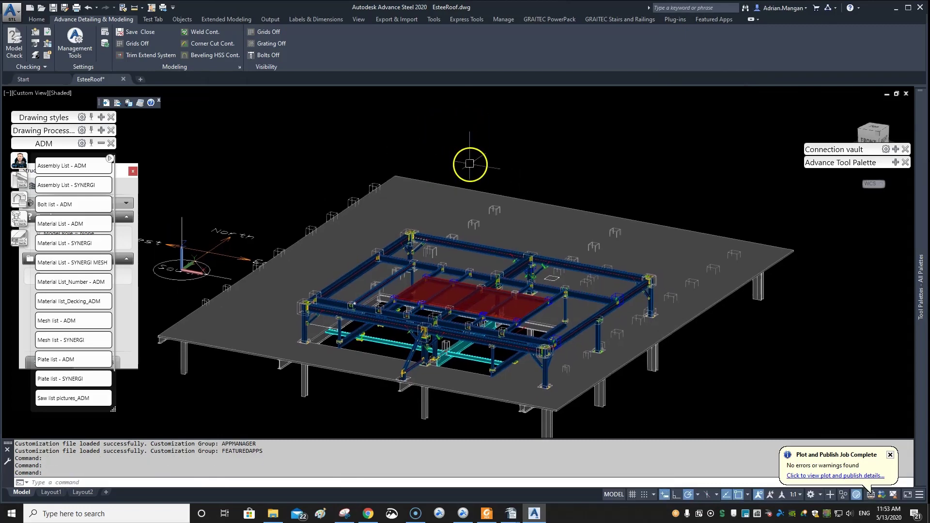
type("CUI")
key("Return")
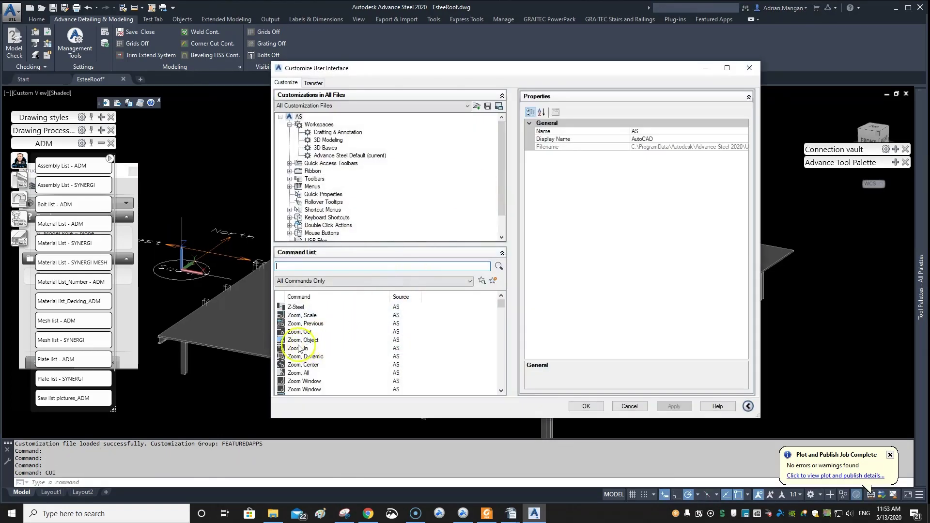
left_click(296, 348)
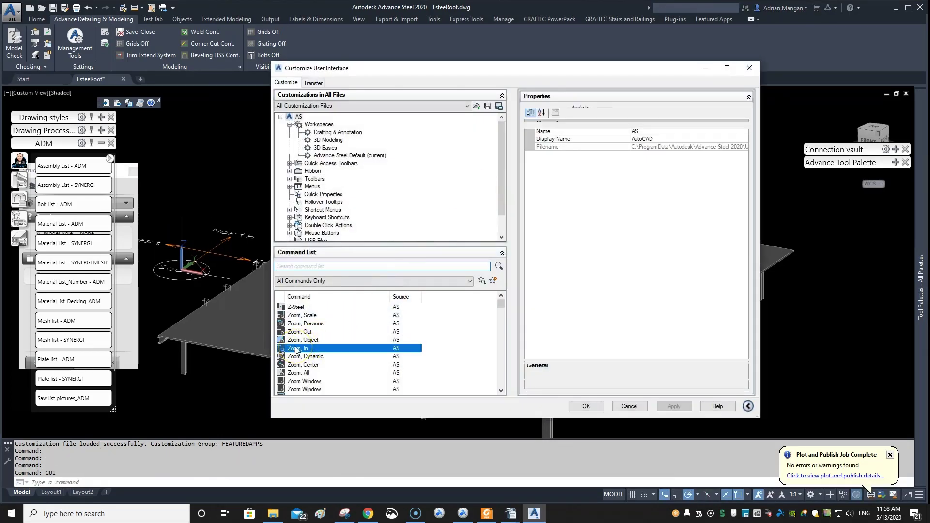
right_click(296, 348)
left_click(316, 355)
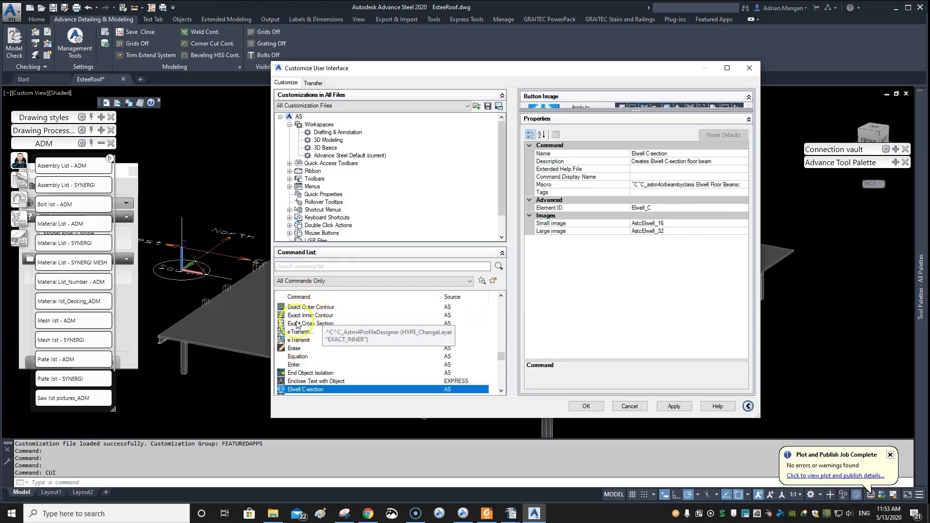
Find Command1 in the command list and rename it Welds Off.
left_click(301, 339)
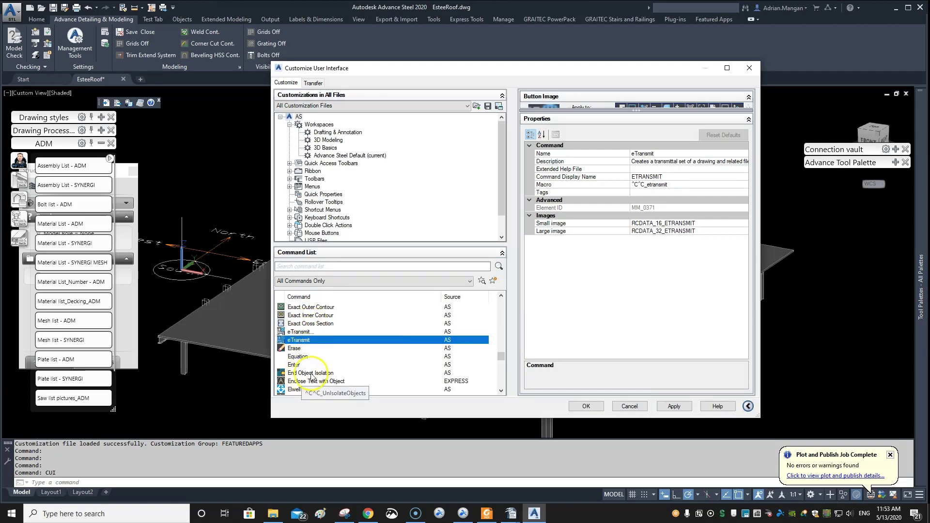
left_click(318, 266)
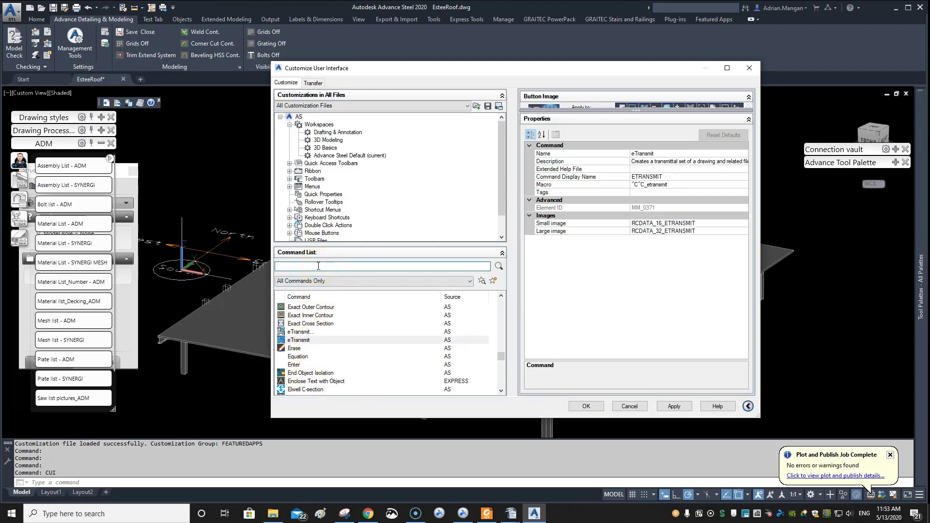
type("cop")
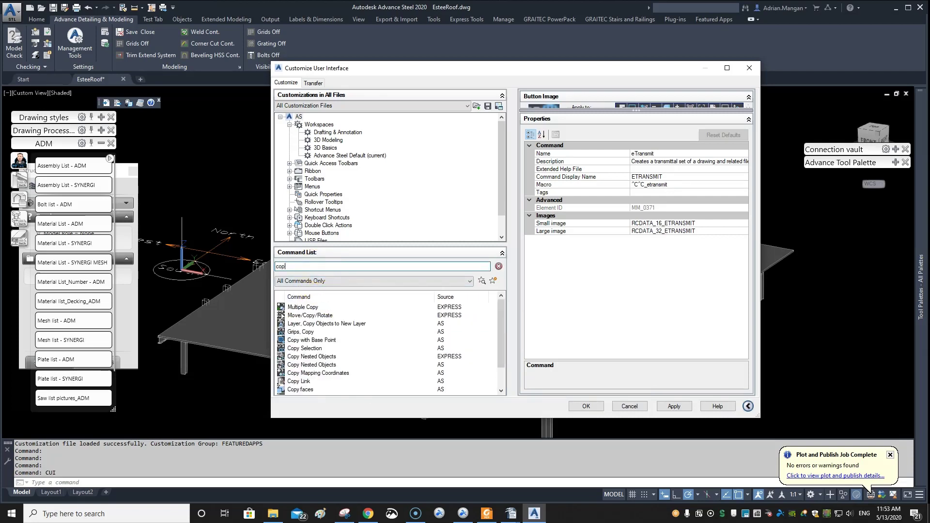
key("BackSpace")
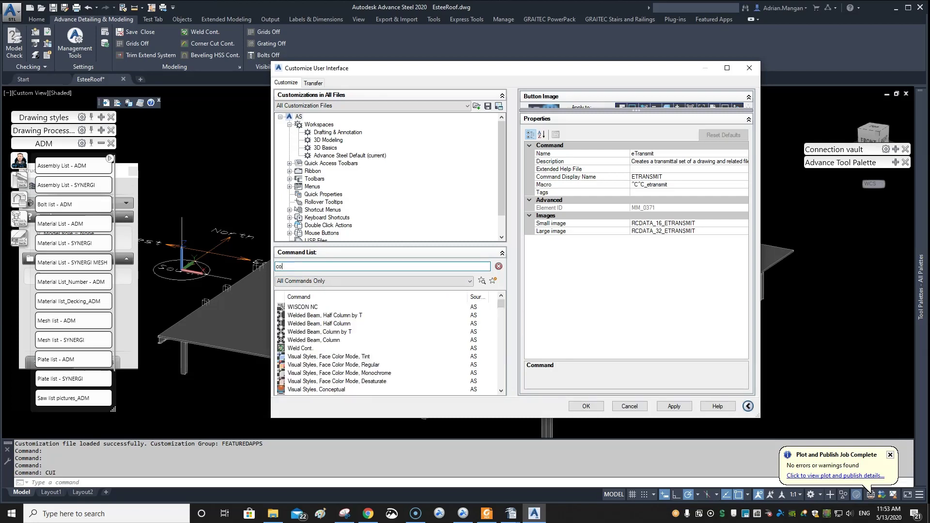
type("mm")
left_click(309, 323)
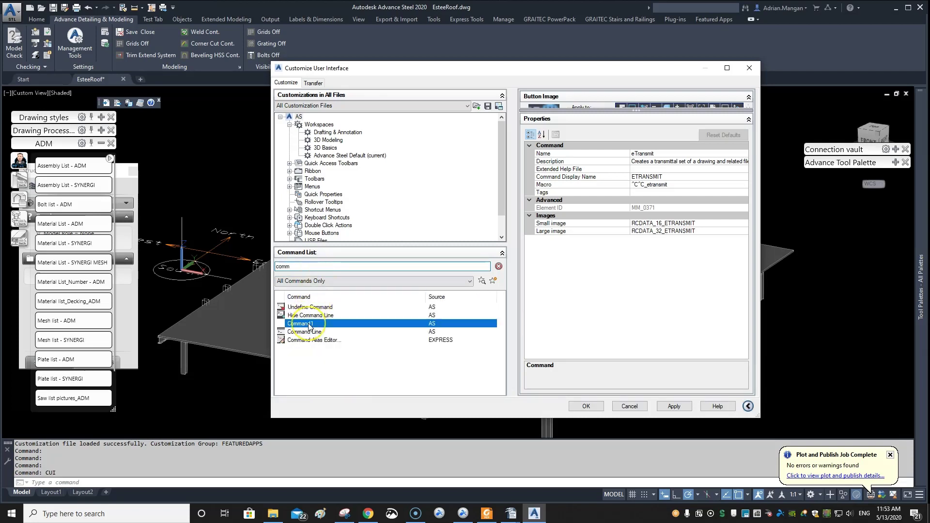
right_click(311, 324)
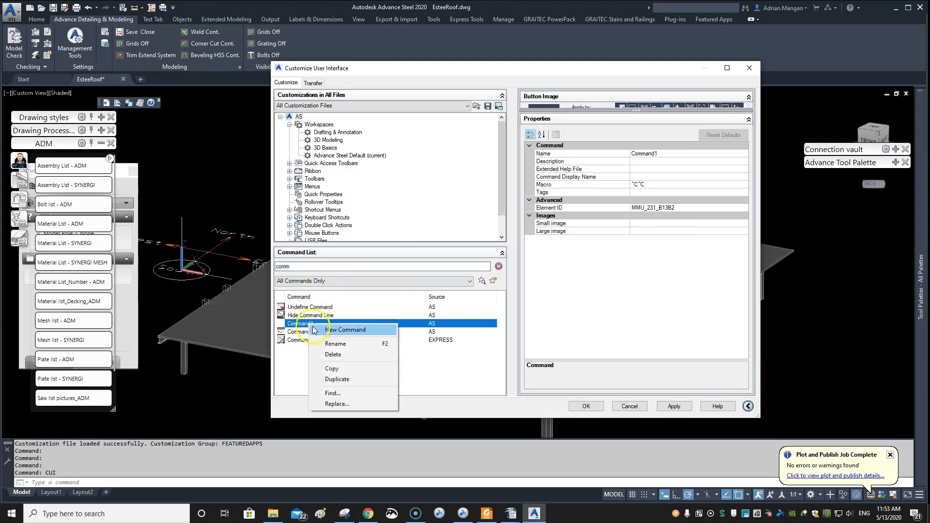
left_click(339, 344)
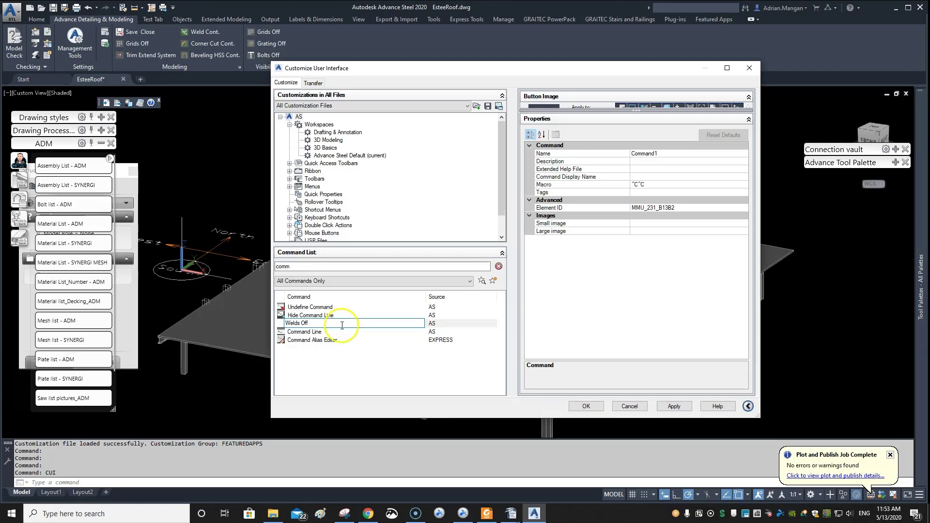
key("Return")
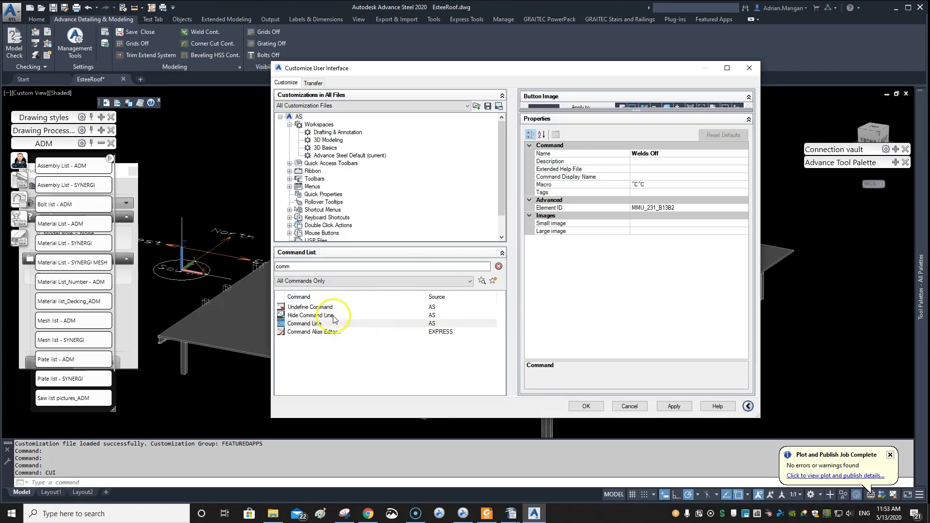
Filter the command list by 'wel' and select Welds Off.
double_click(310, 266)
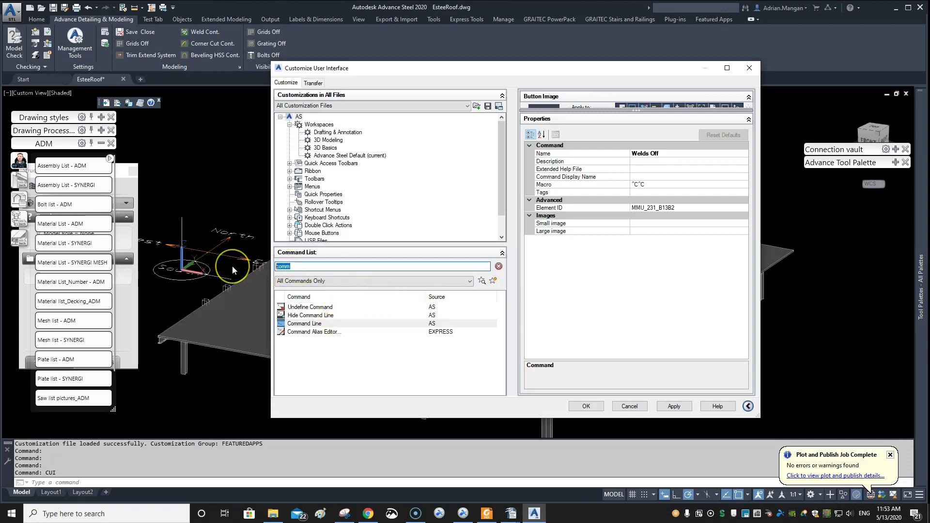
key("BackSpace")
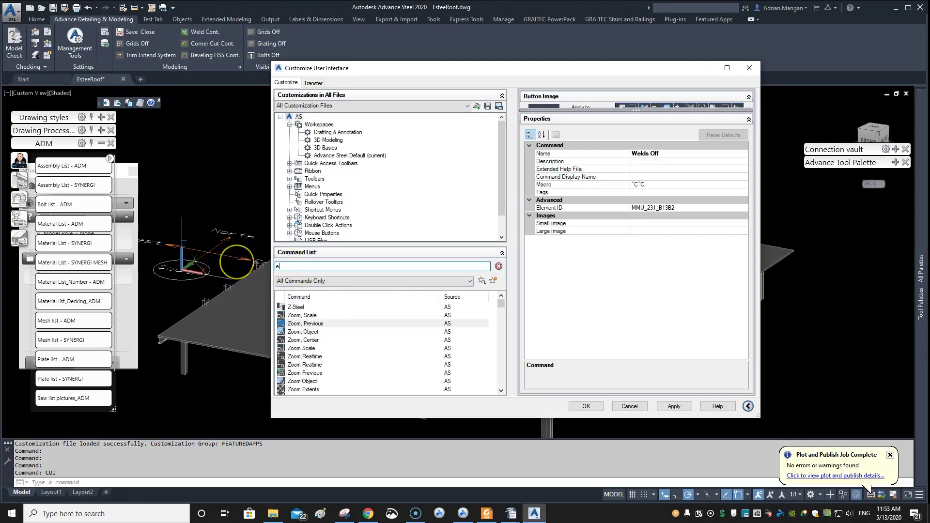
type("wels")
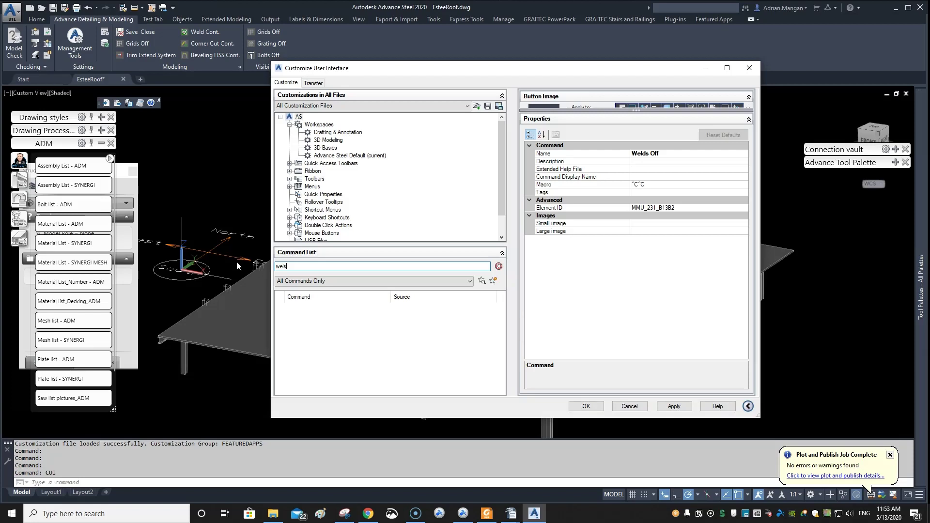
key("BackSpace")
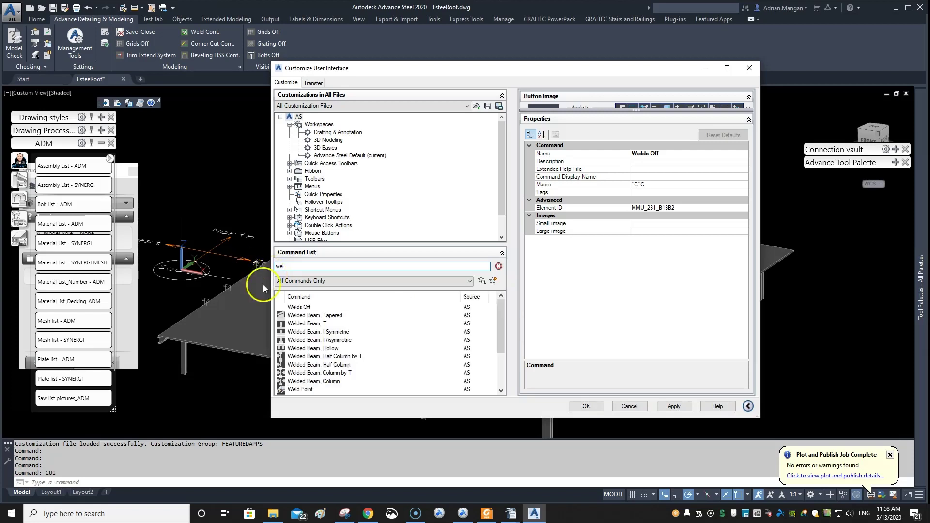
left_click(300, 307)
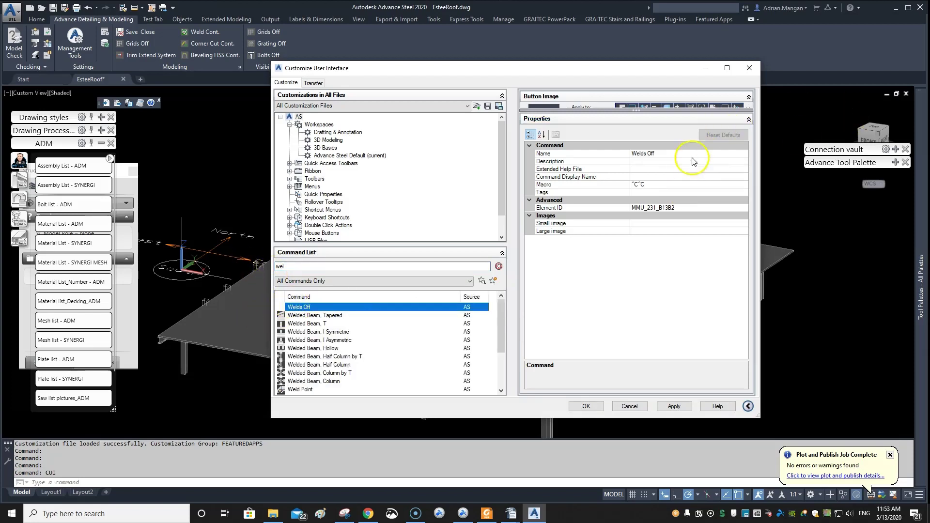
Paste the Hide welds macro into the Welds Off command's Macro property.
left_click(625, 185)
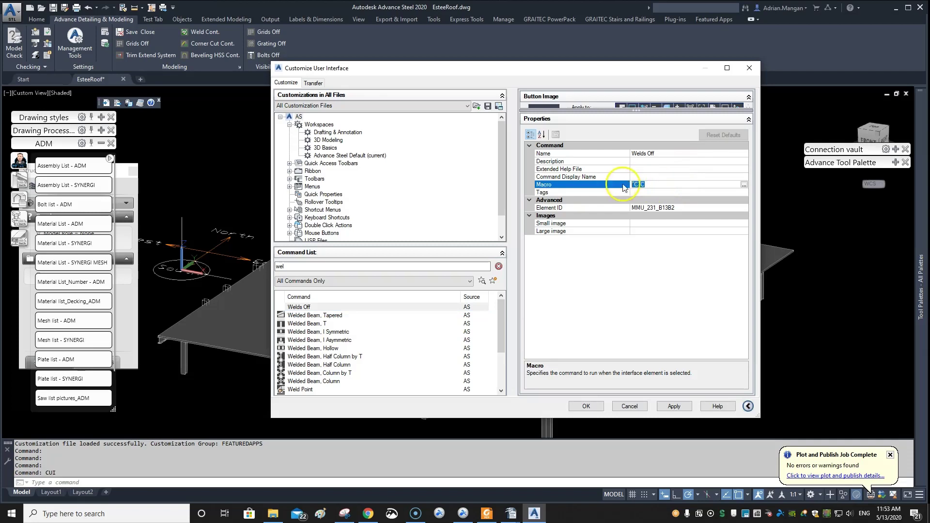
right_click(625, 187)
left_click(652, 225)
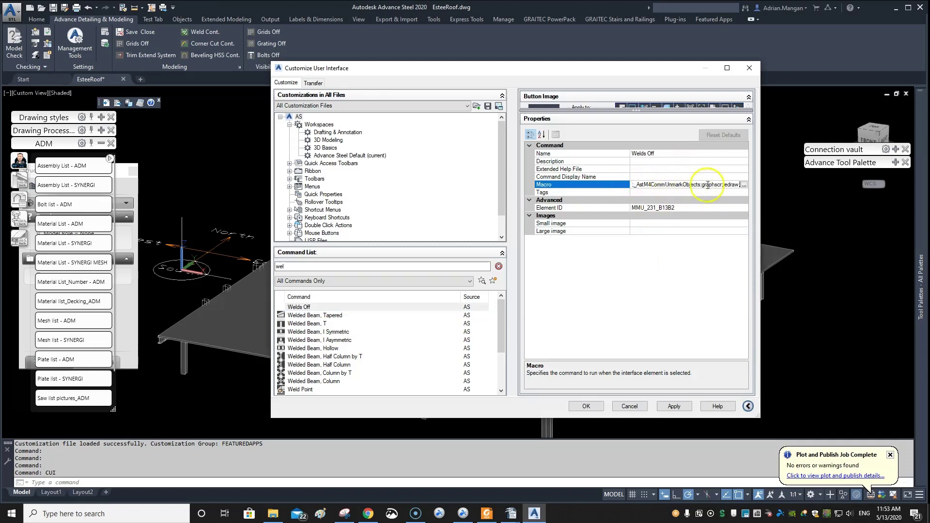
left_click(744, 184)
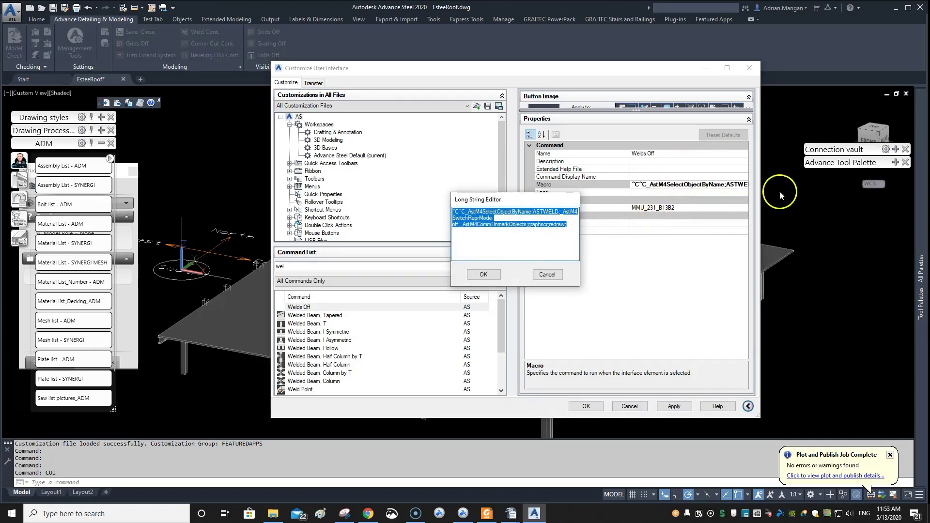
left_click(483, 274)
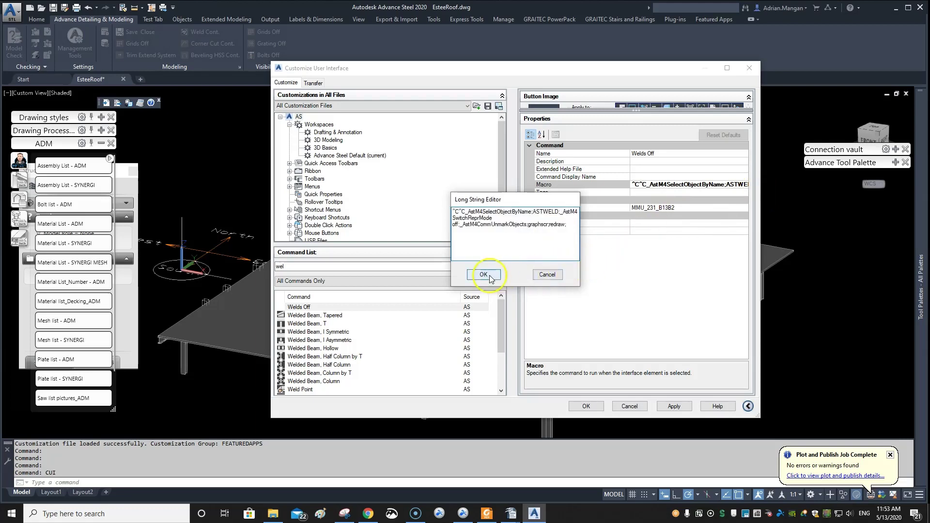
Set the small image to AA-Webinar_4-24-2020\Palette\Icons AS\Welds Off.png.
left_click(737, 224)
left_click(744, 223)
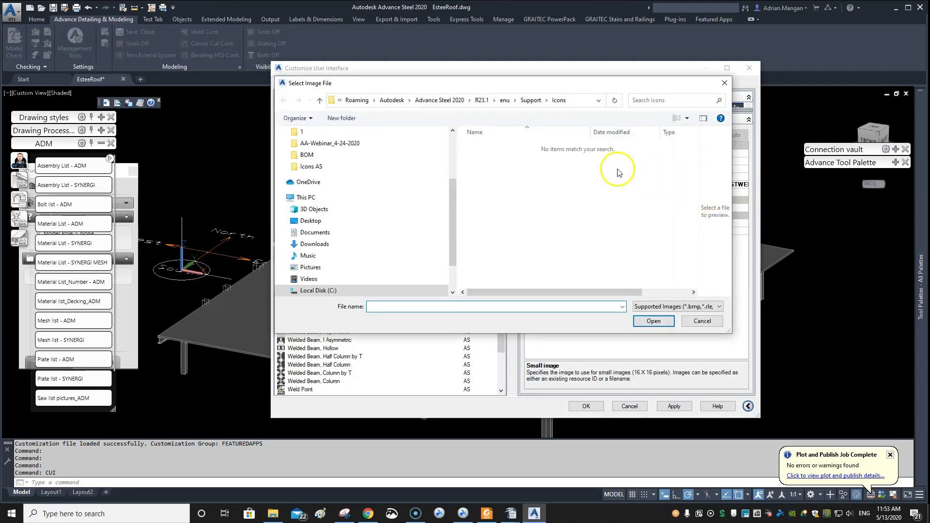
left_click(702, 320)
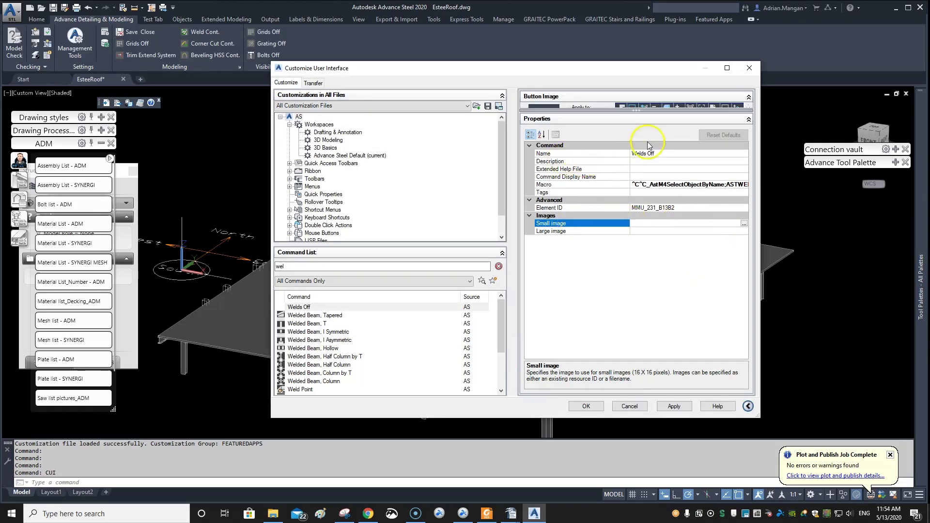
left_click(744, 224)
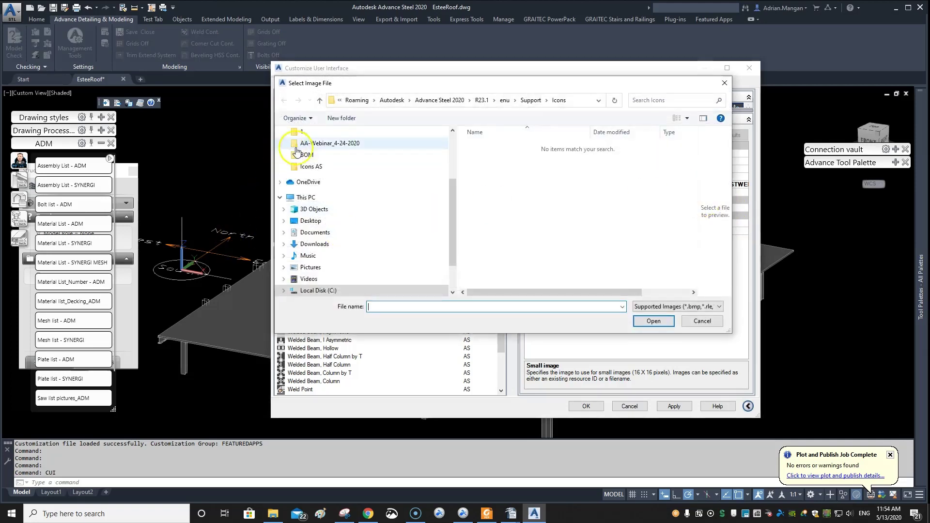
left_click(339, 145)
double_click(604, 152)
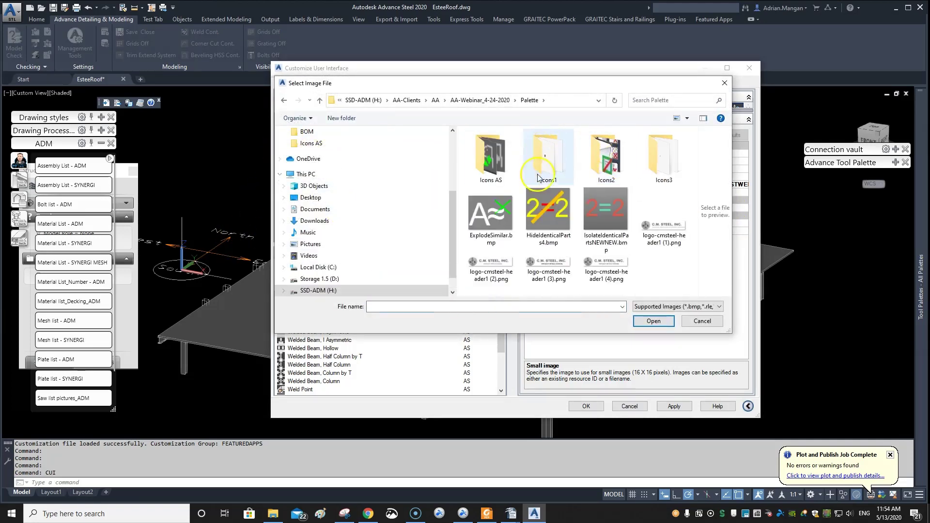
double_click(491, 157)
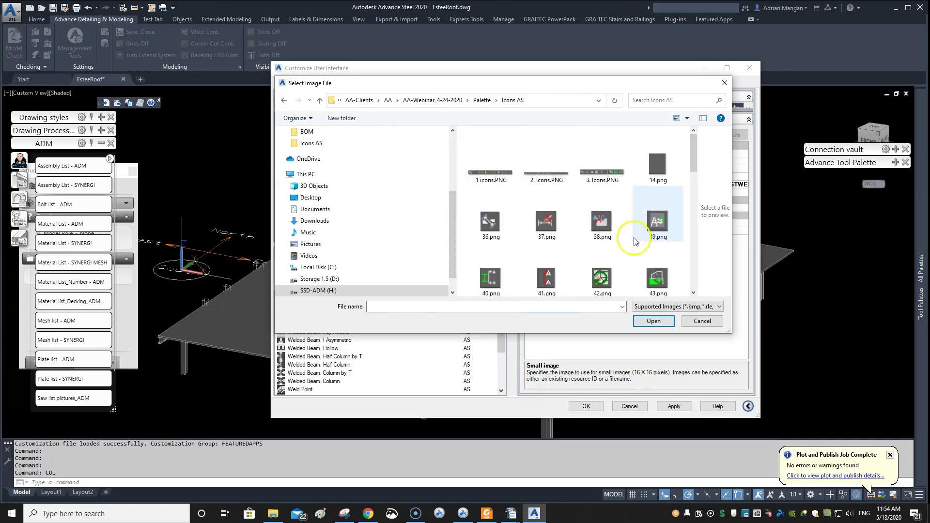
scroll(668, 217, "down", 8)
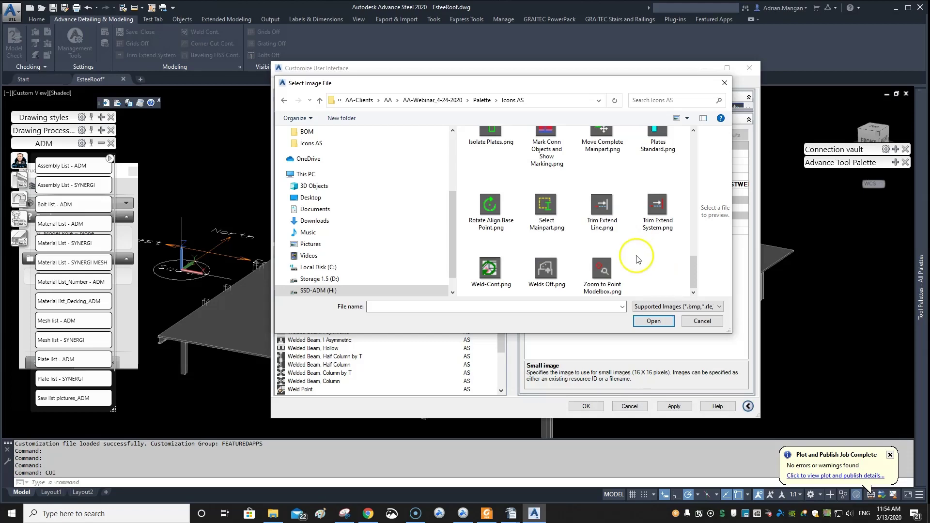
left_click(546, 268)
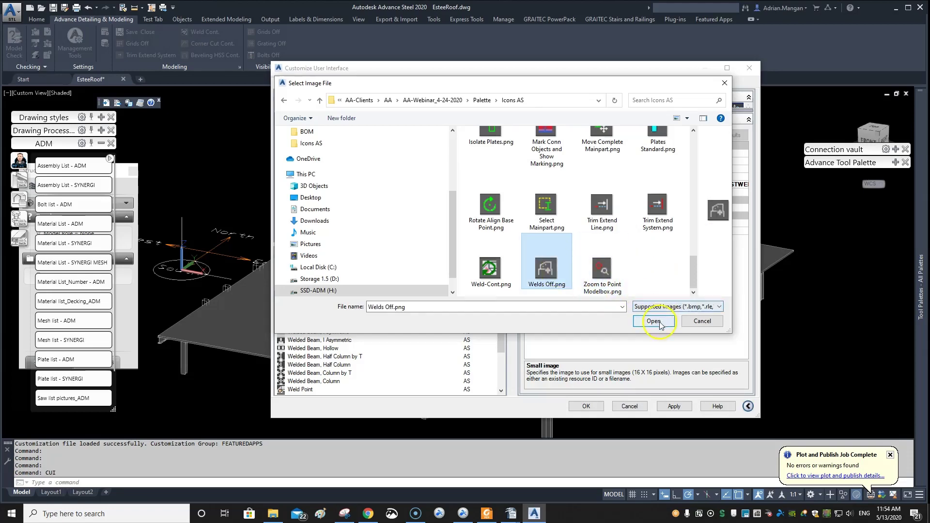
left_click(654, 320)
Set the large image to the same Welds Off.png from Icons AS.
left_click(740, 231)
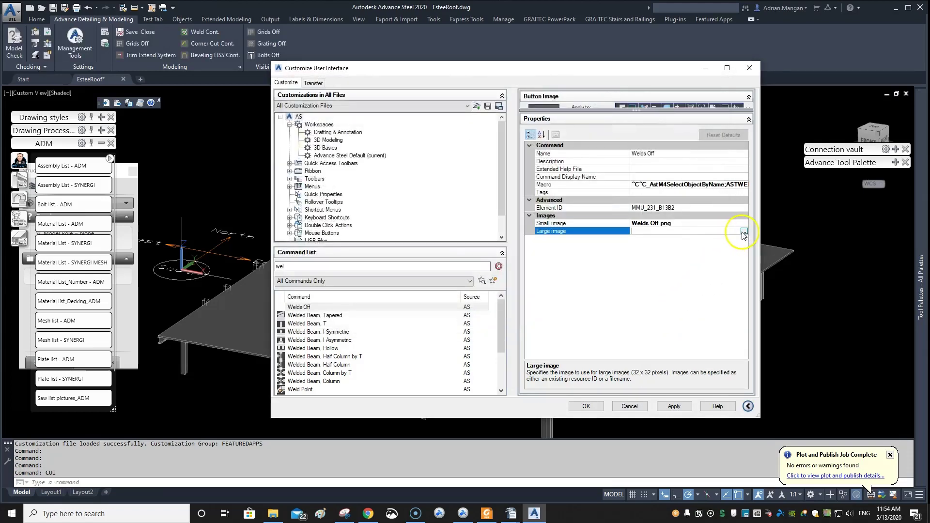
left_click(744, 232)
left_click(334, 143)
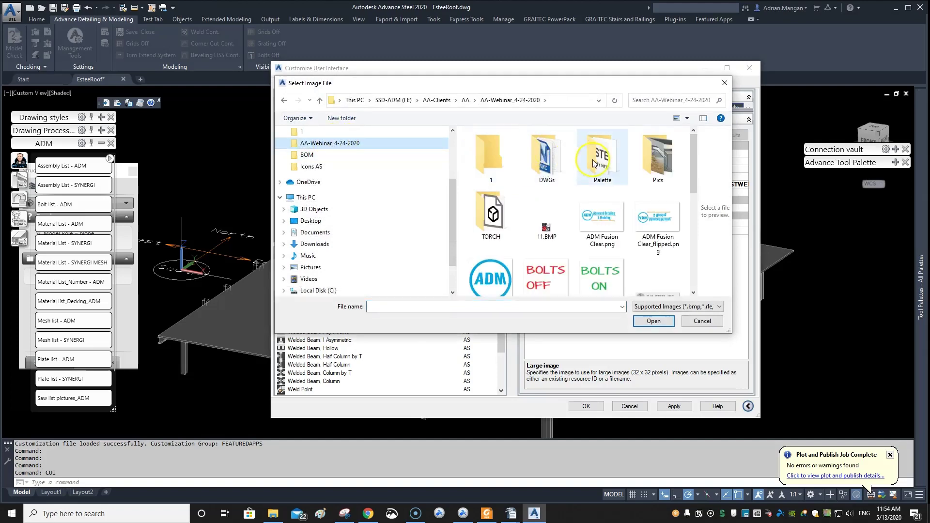
double_click(596, 160)
double_click(489, 157)
scroll(655, 277, "down", 3)
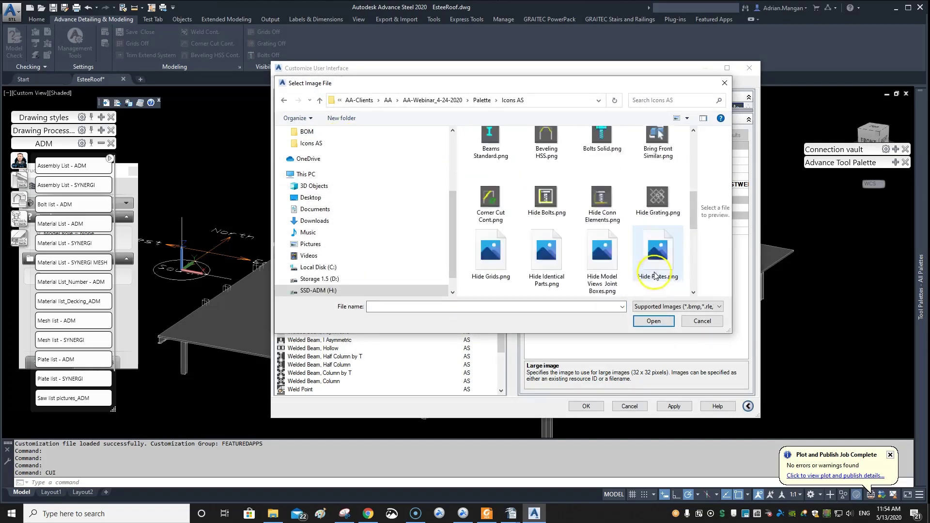
scroll(655, 276, "down", 5)
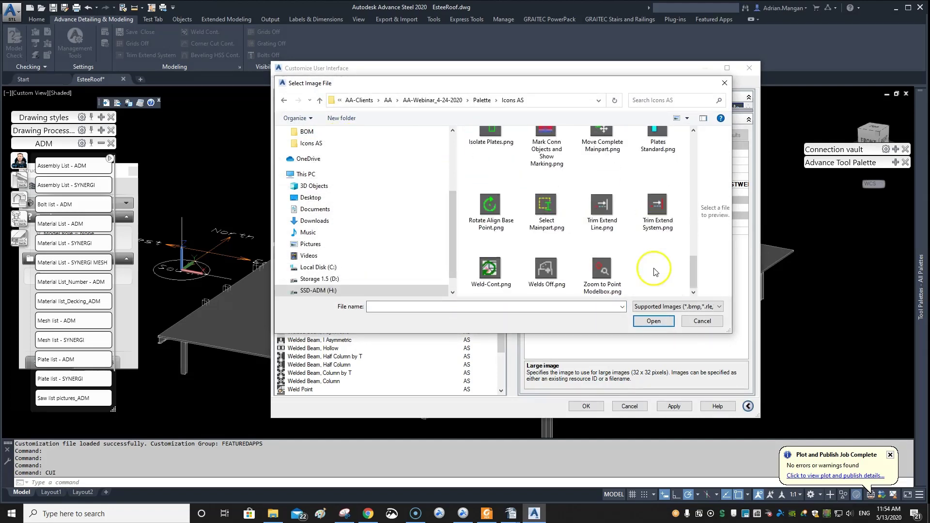
left_click(544, 274)
left_click(658, 321)
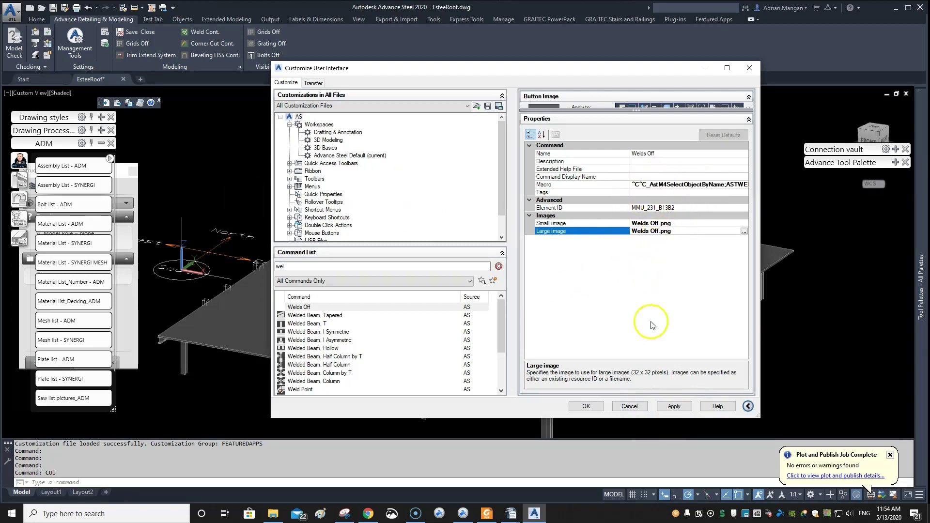
Apply the Welds Off icon changes and open Ribbon > Panels > Visibility > Row 1 > Sub-Panel 1.
left_click(671, 406)
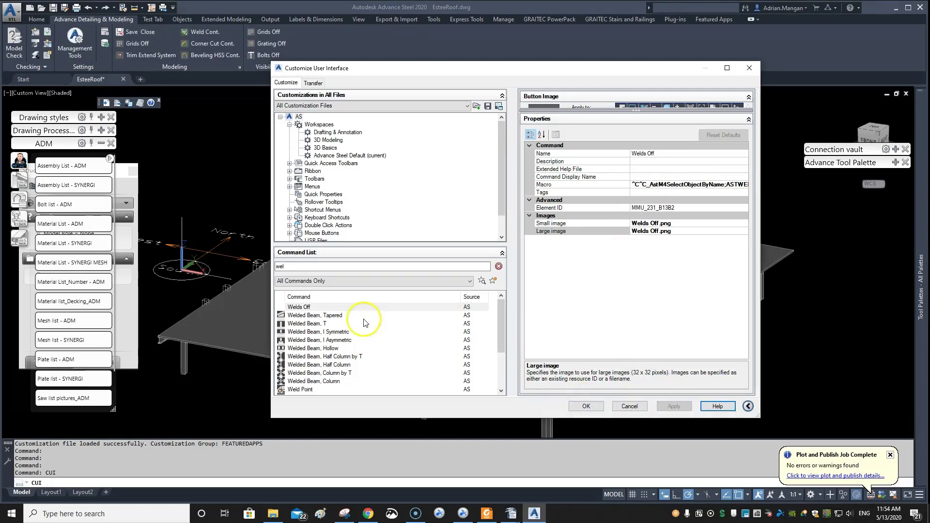
left_click(319, 308)
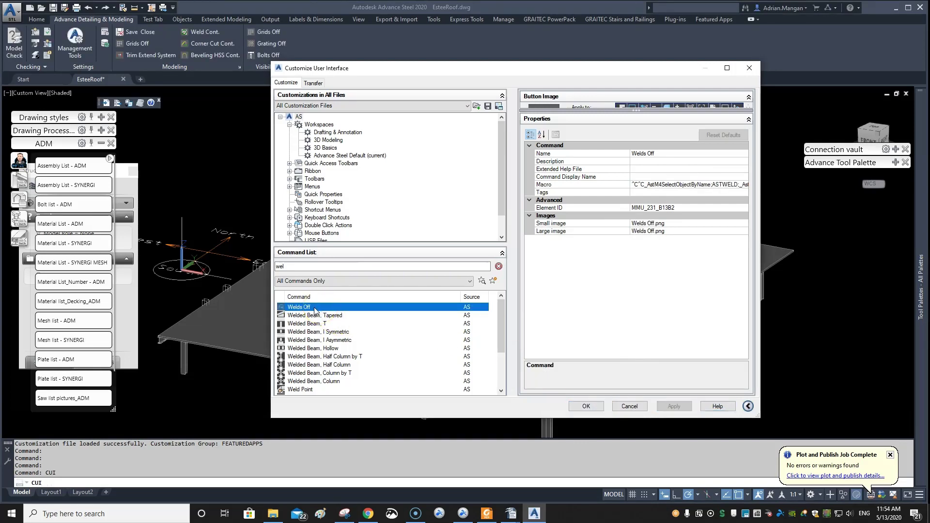
left_click(289, 171)
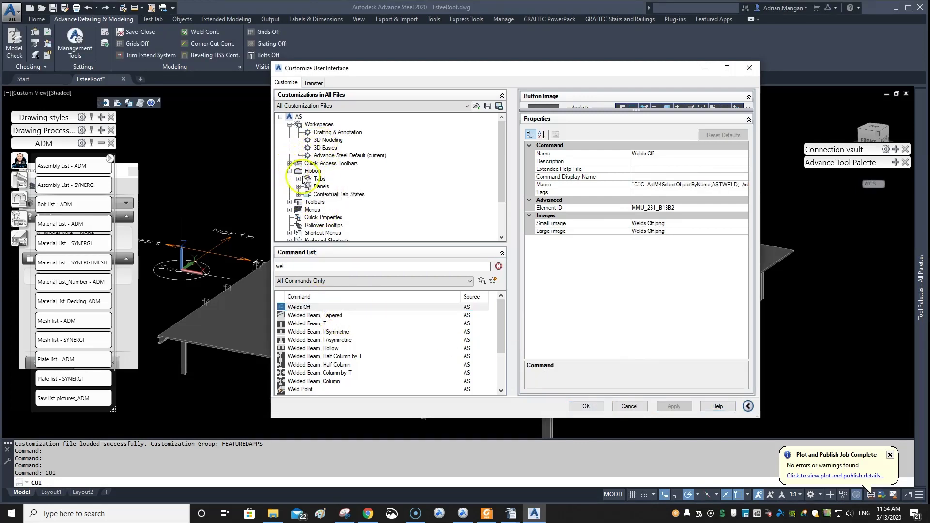
left_click(298, 187)
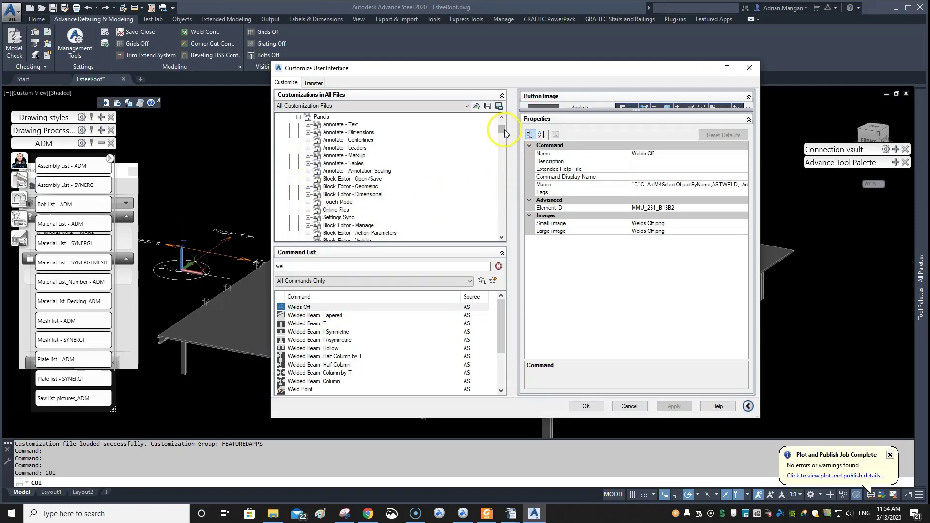
left_click_drag(504, 129, 504, 225)
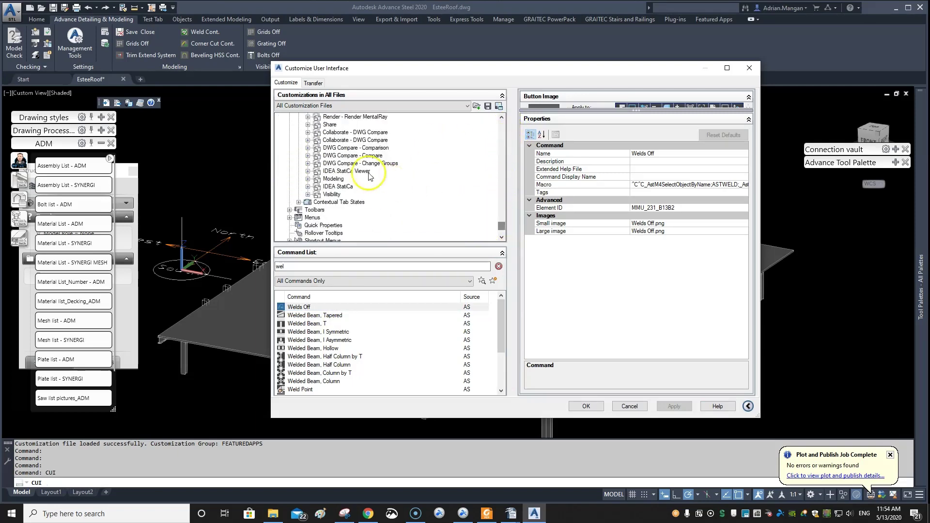
left_click(307, 194)
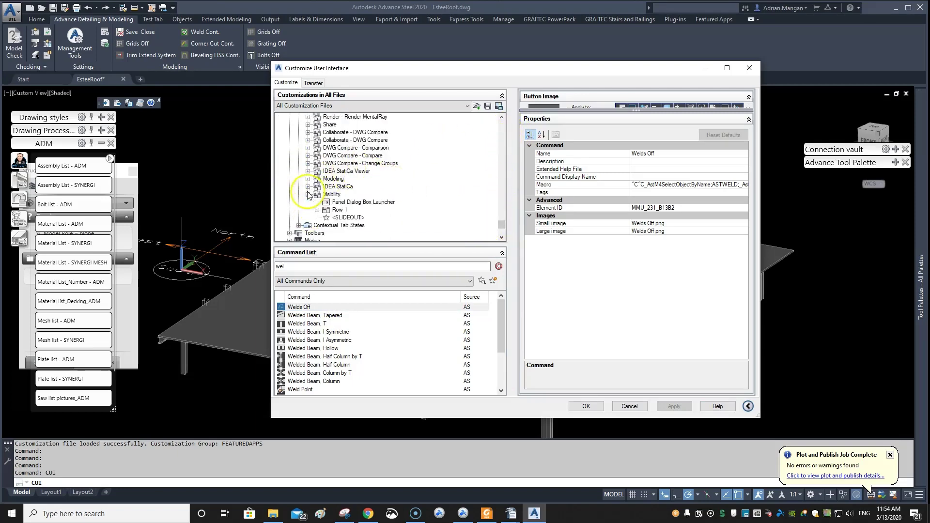
double_click(338, 210)
left_click(349, 218)
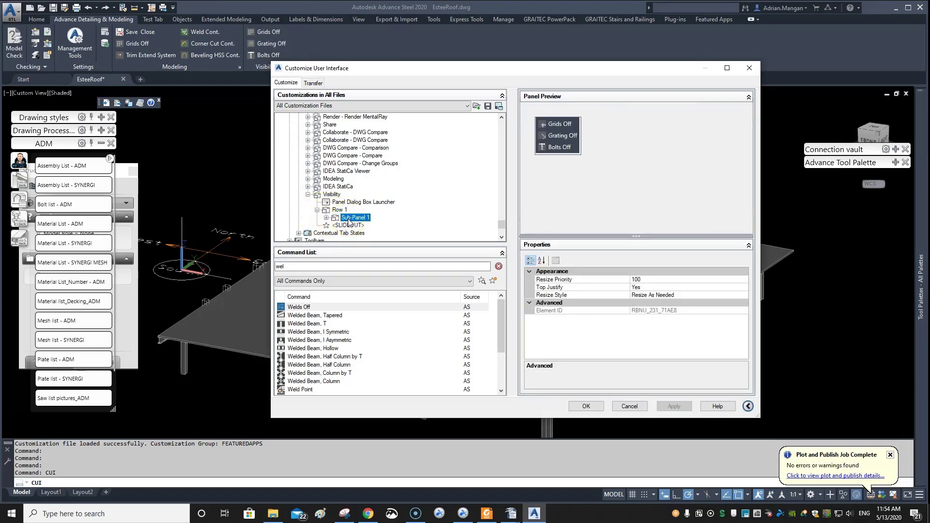
Add a new Sub-Panel 2 under the Visibility panel's Row 1.
right_click(348, 222)
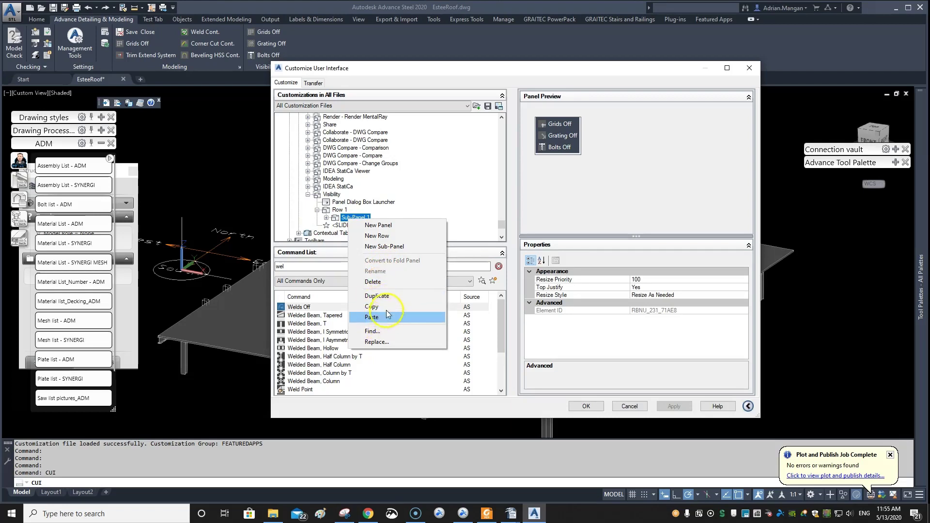
left_click(394, 247)
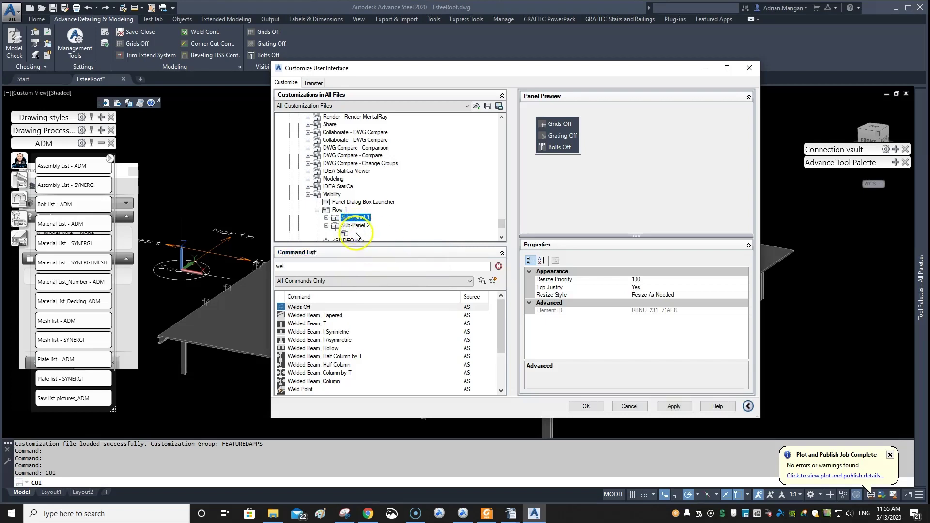
scroll(356, 236, "down", 2)
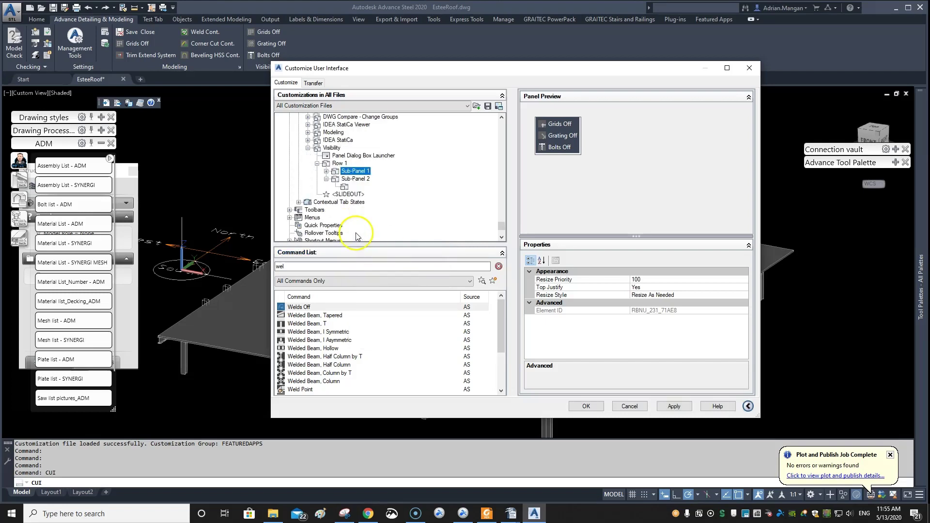
Give Sub-Panel 2 two rows and drag Welds Off into the first row.
right_click(354, 182)
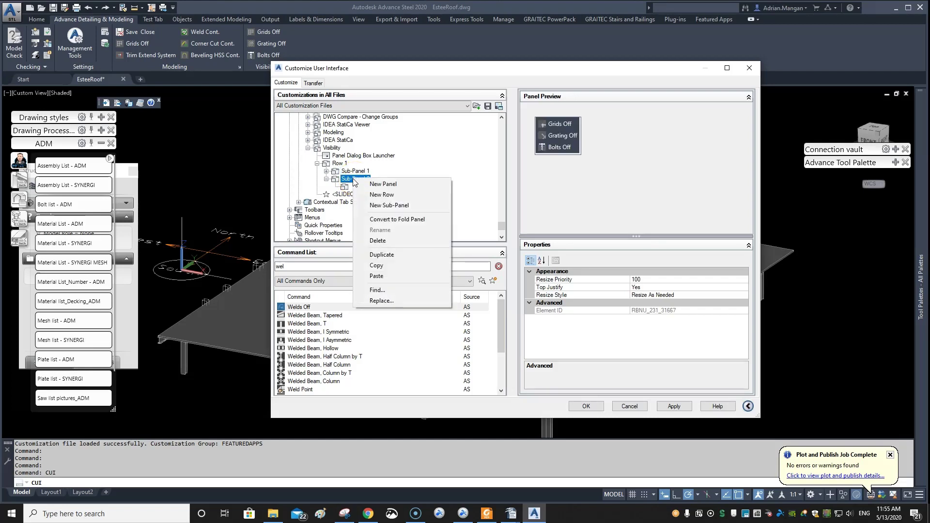
left_click(381, 194)
right_click(354, 178)
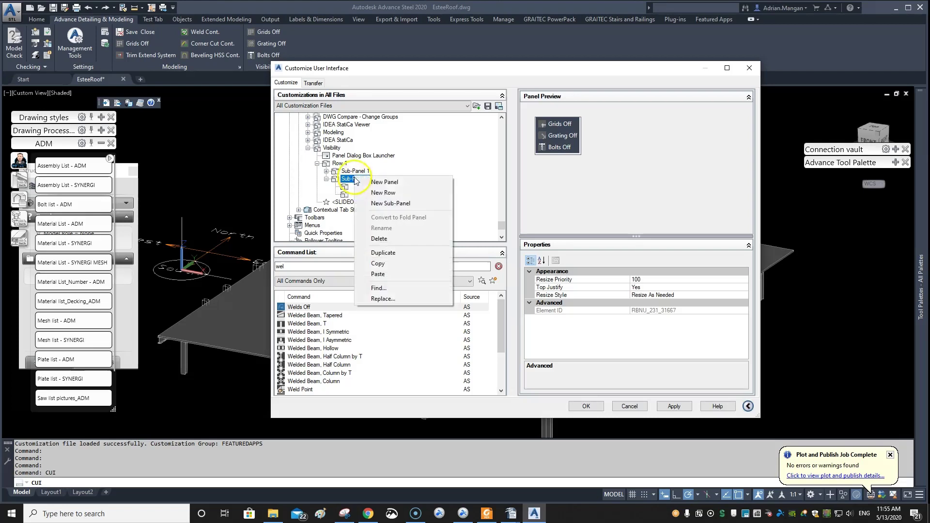
left_click(381, 193)
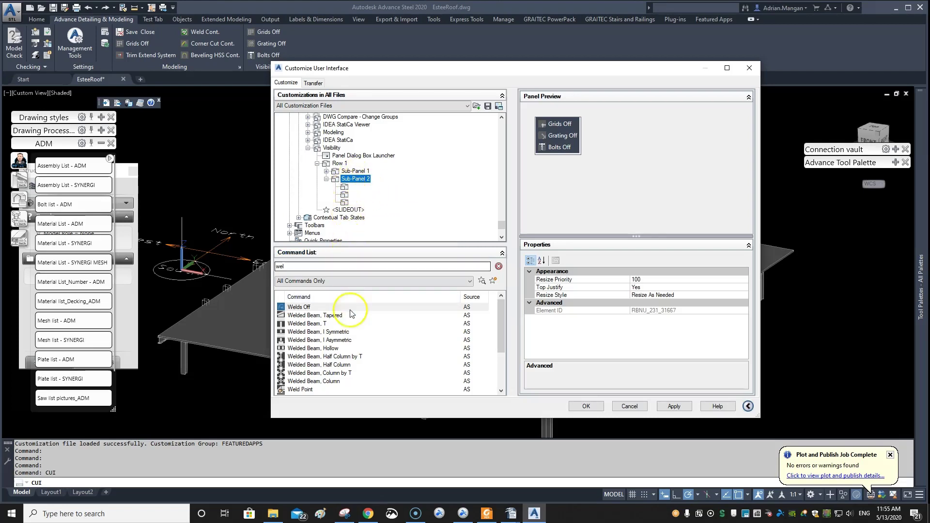
left_click(313, 308)
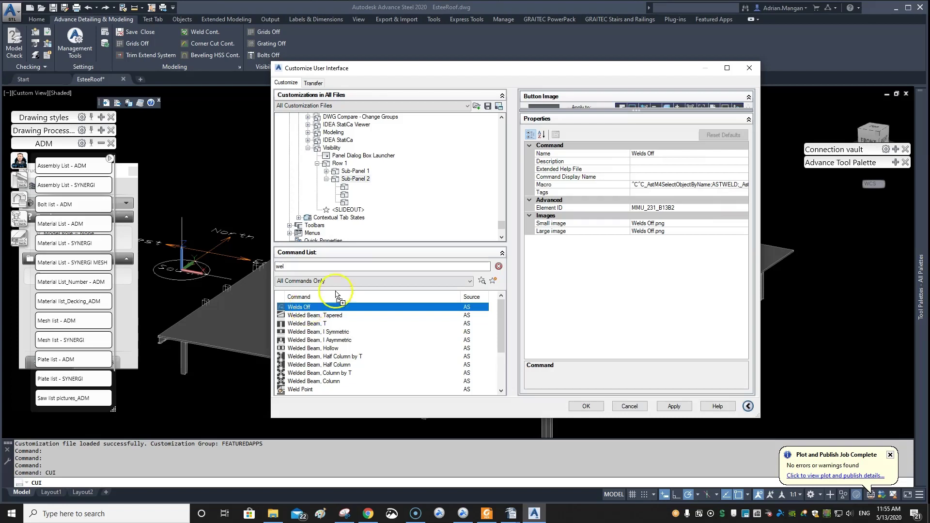
left_click_drag(336, 296, 349, 167)
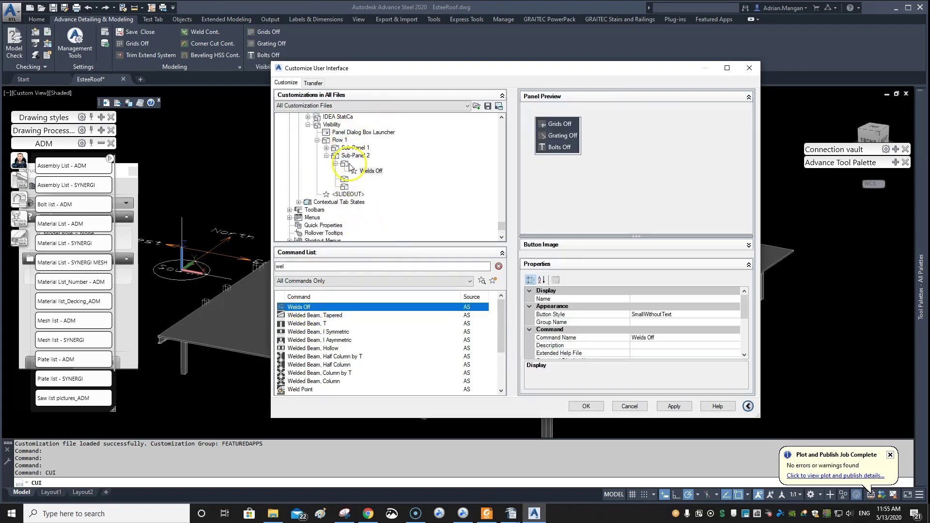
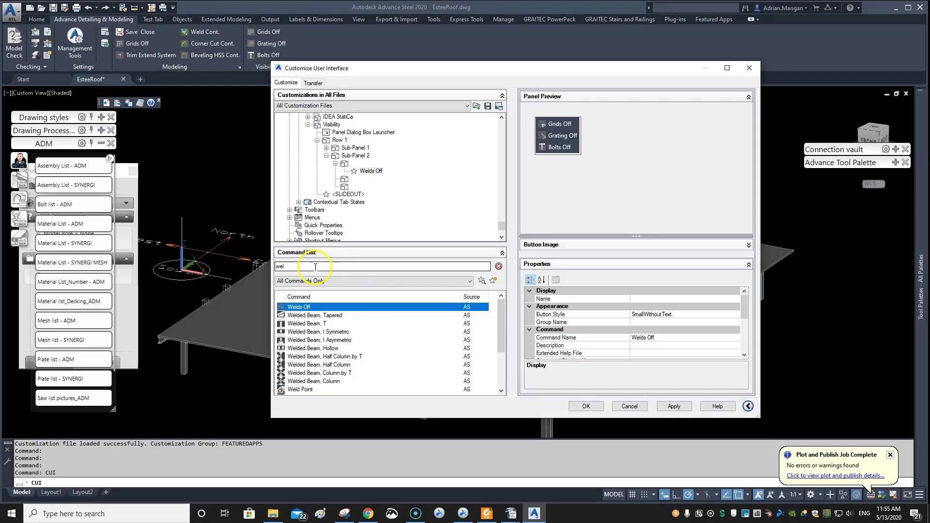
Filter the command list for 'bolts' and drag Bolts On into Visibility Sub-Panel 2 under Welds Off.
left_click_drag(286, 266, 267, 267)
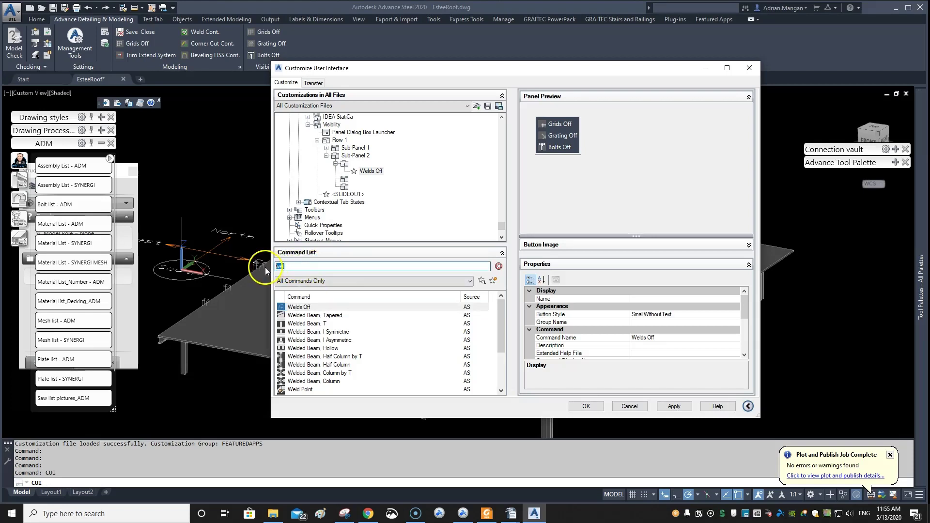
type("bolt")
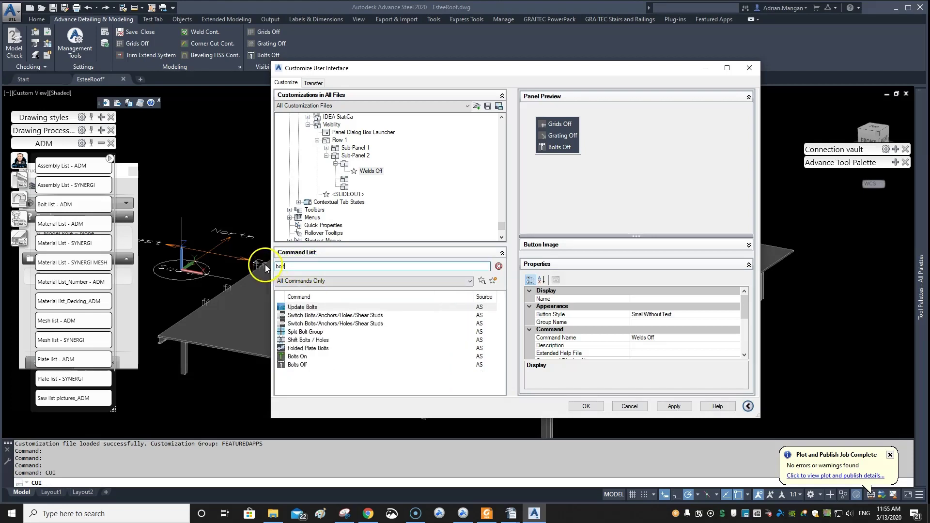
type("s")
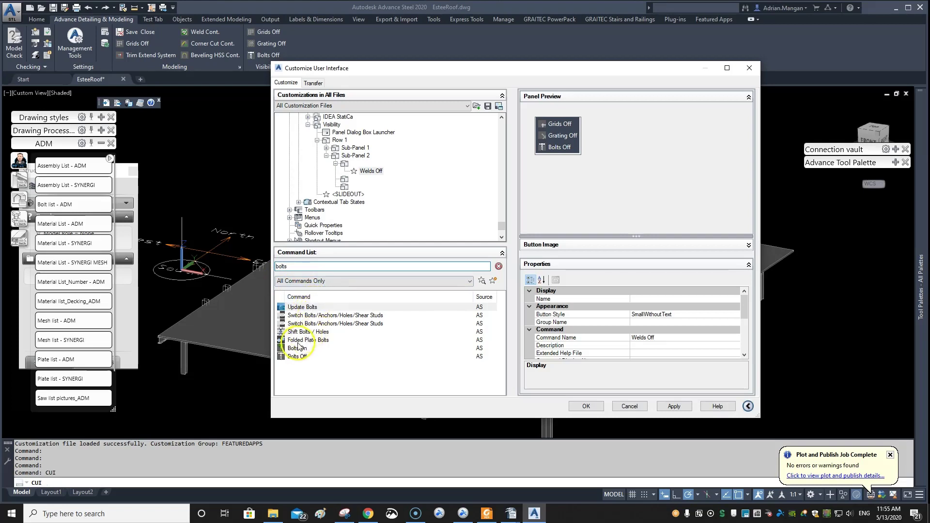
left_click(298, 348)
left_click_drag(305, 351, 349, 136)
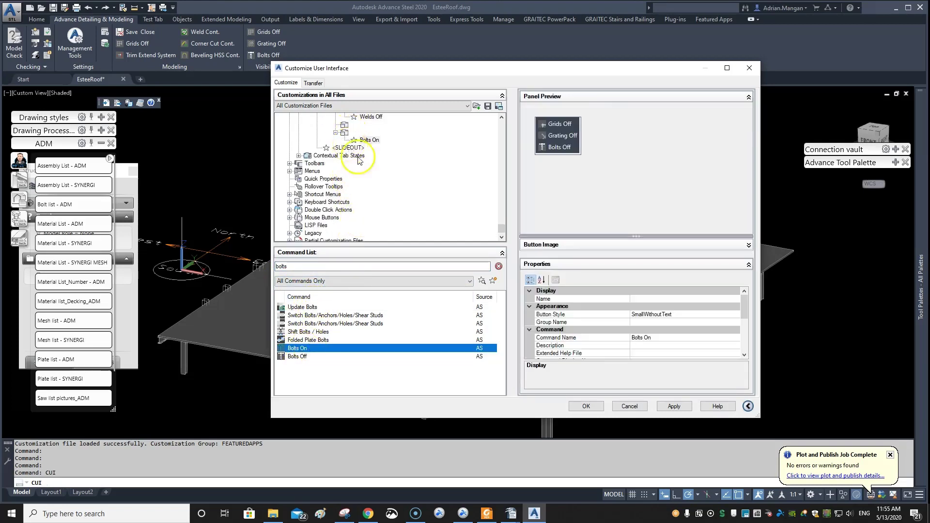
scroll(352, 174, "up", 4)
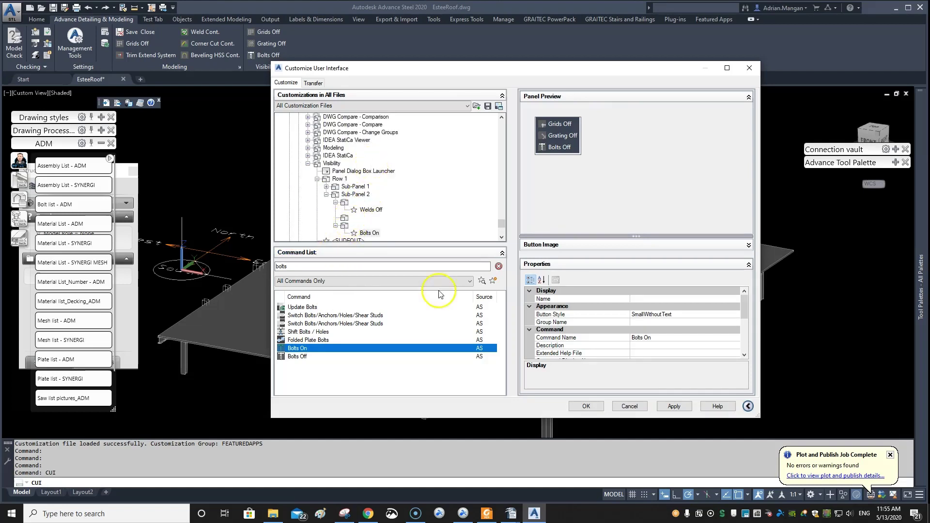
mouse_move(512, 517)
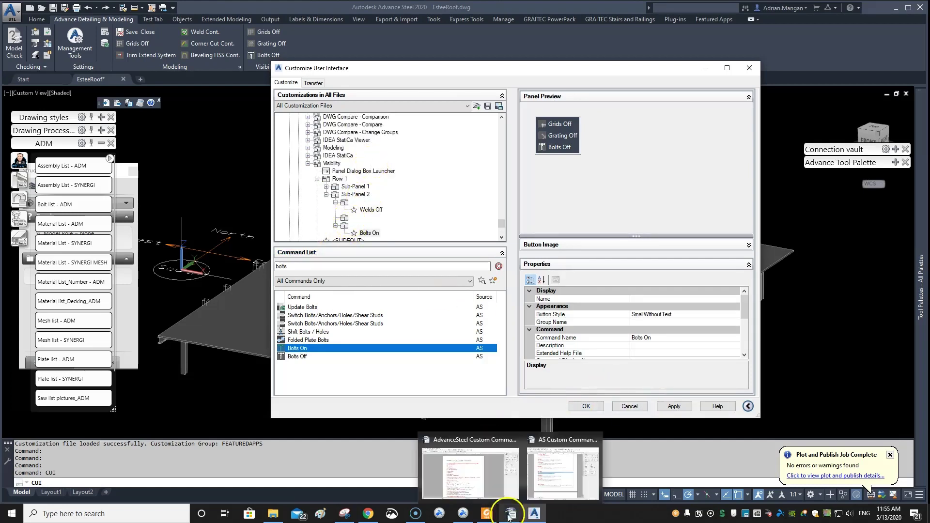
left_click(513, 517)
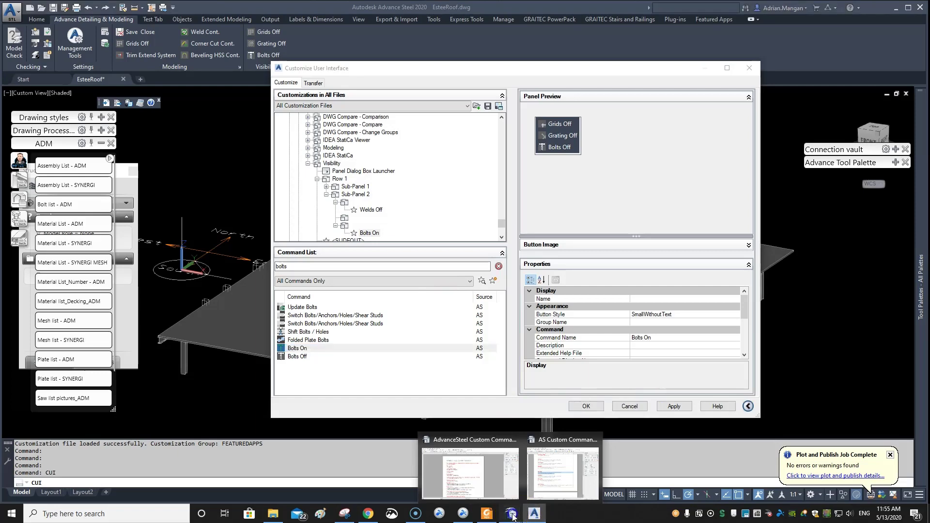
left_click(486, 513)
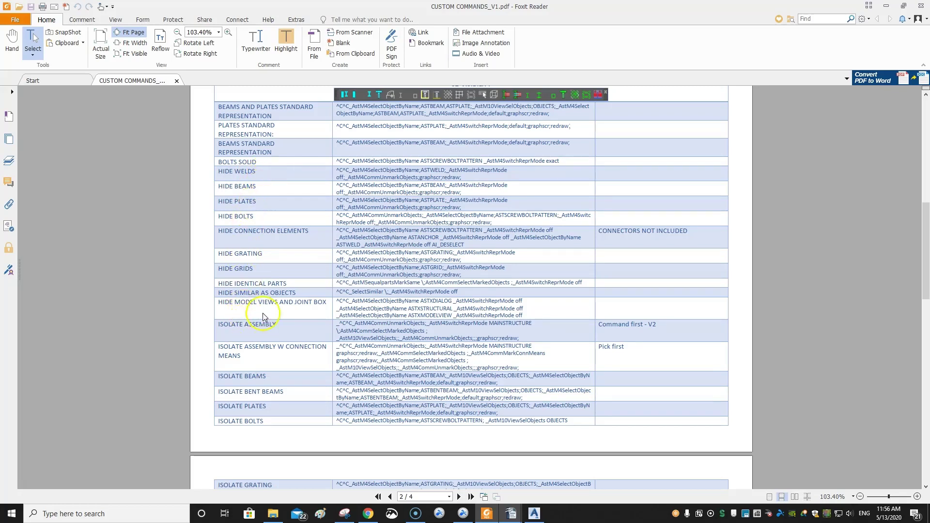
left_click(881, 7)
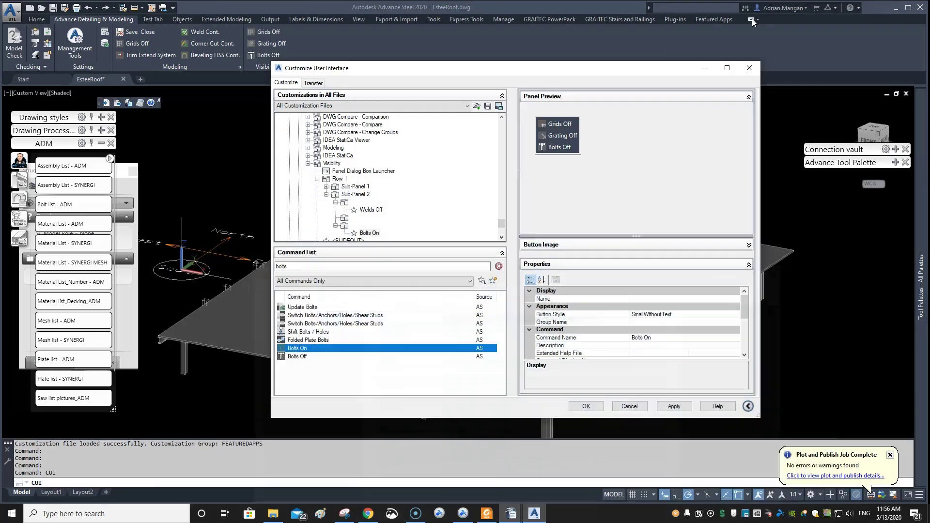
Set the Welds Off button style to SmallWithText.
left_click(370, 209)
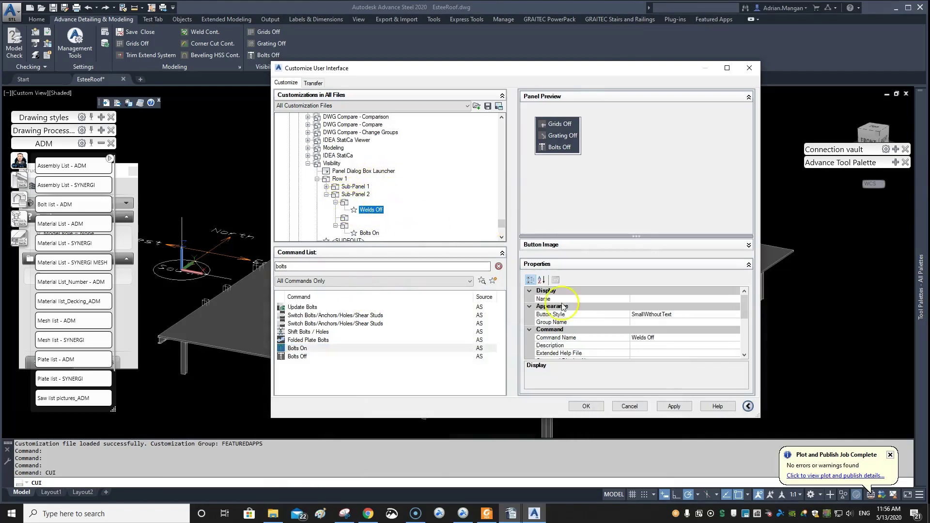
left_click(693, 318)
left_click(735, 314)
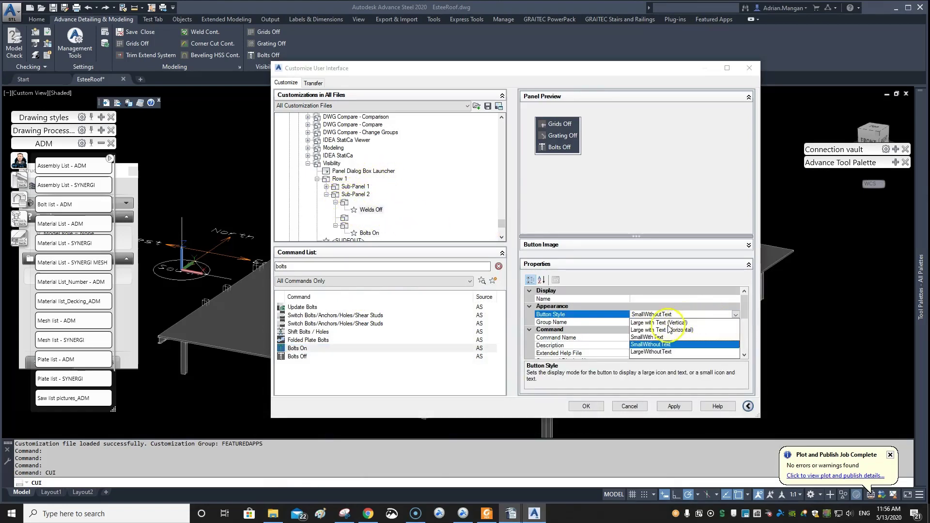
left_click(659, 337)
Give Bolts On the SmallWithText style too, then apply and save the customization.
left_click(369, 233)
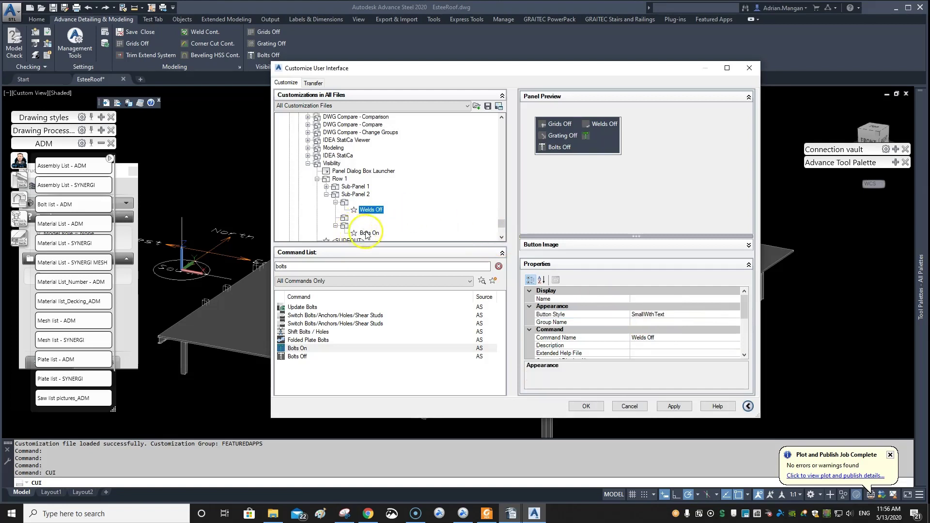
left_click(735, 315)
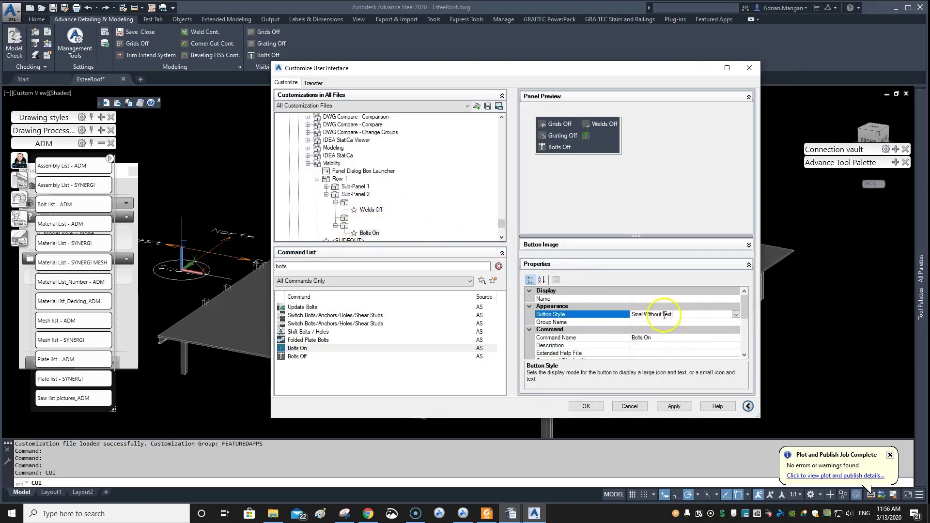
left_click(735, 314)
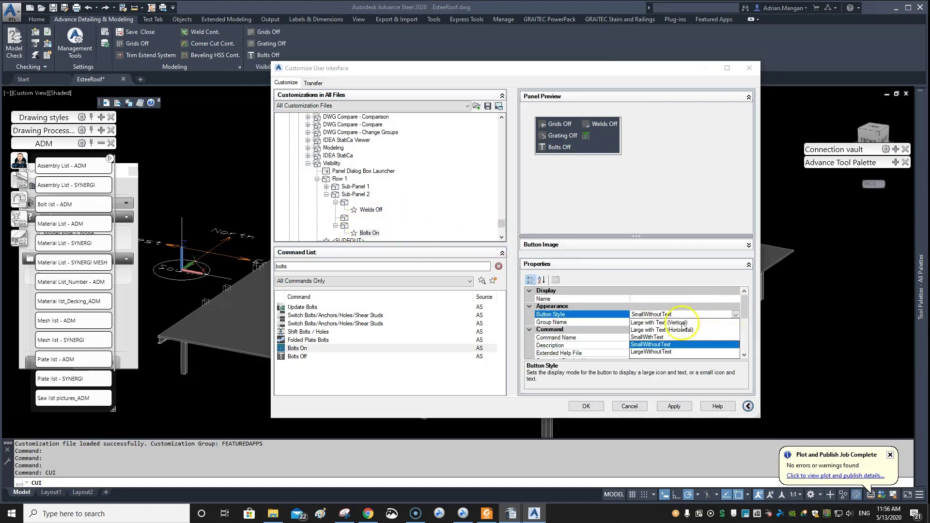
left_click(658, 338)
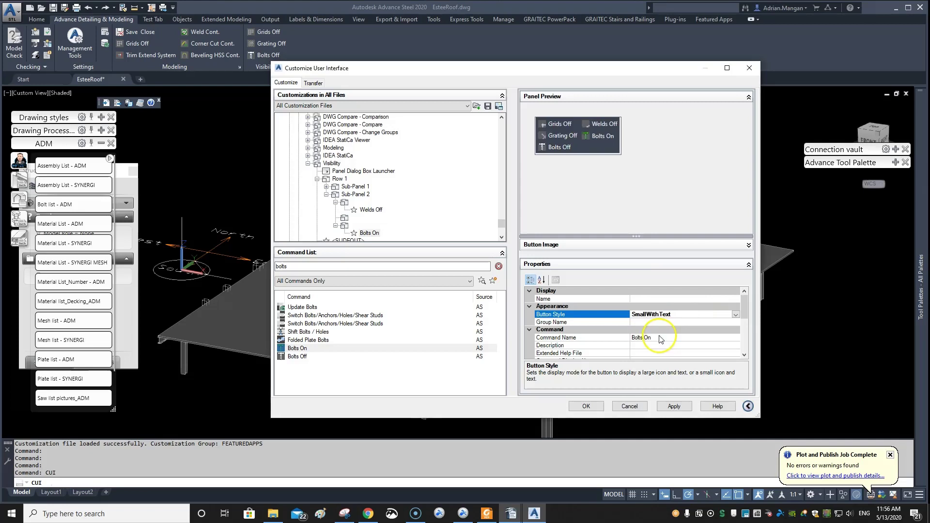
left_click(368, 232)
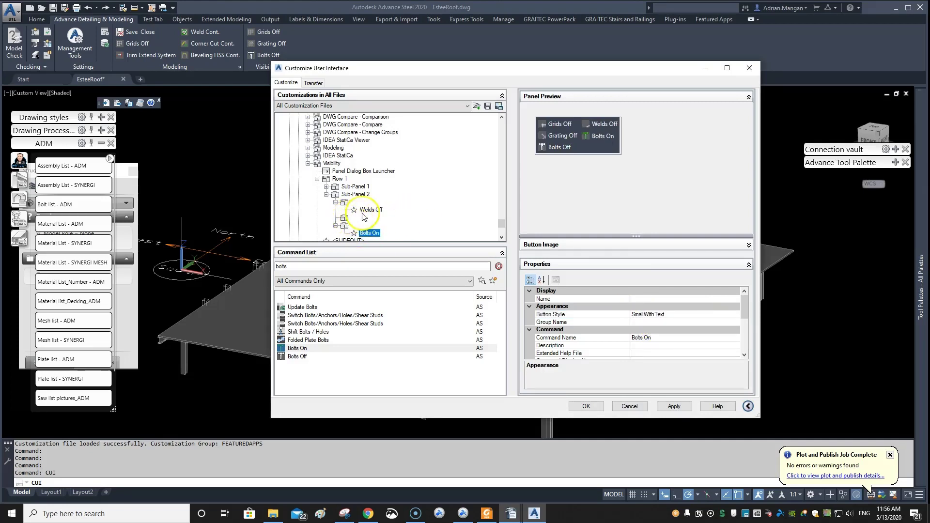
left_click(368, 209)
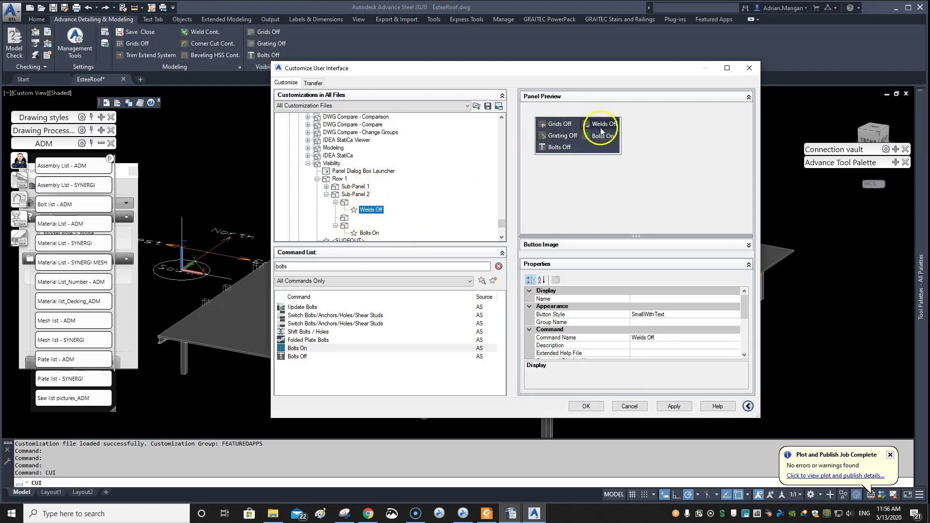
left_click(675, 407)
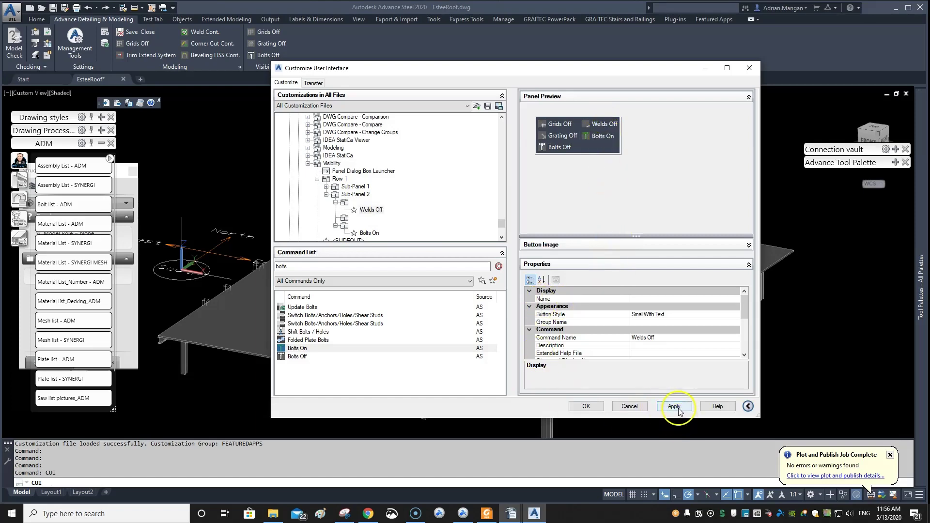
left_click(586, 407)
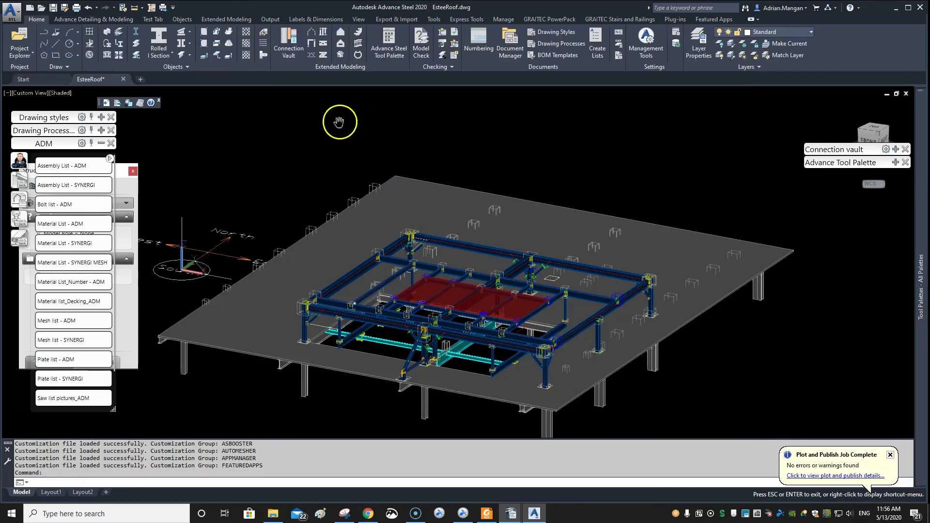
Test Bolts Off and Bolts On from the new Visibility panel on a column connection.
left_click(104, 19)
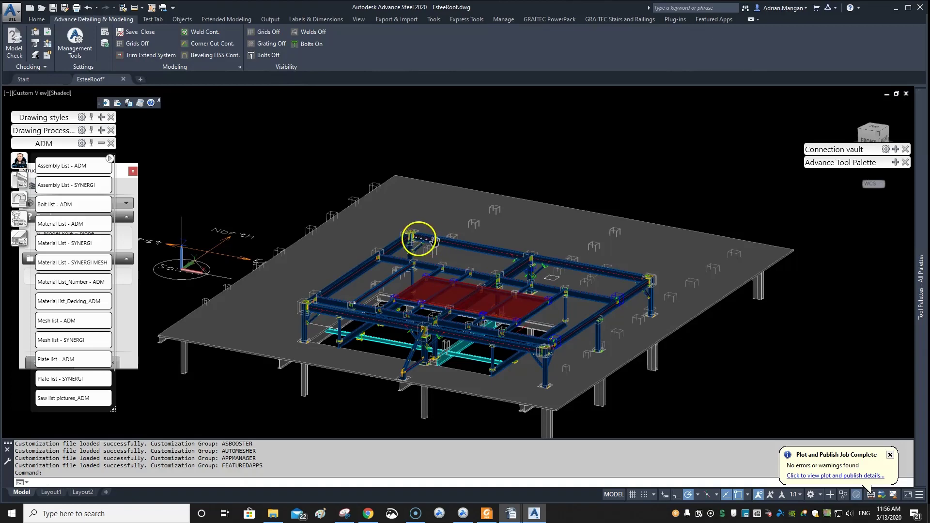
scroll(412, 241, "up", 2)
middle_click_drag(409, 239, 403, 143)
scroll(407, 165, "up", 5)
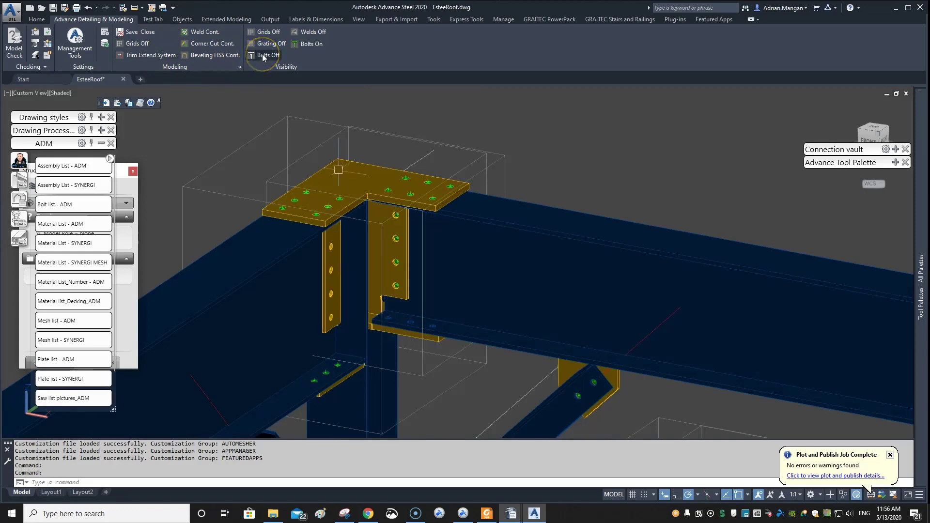
left_click(262, 54)
left_click(311, 44)
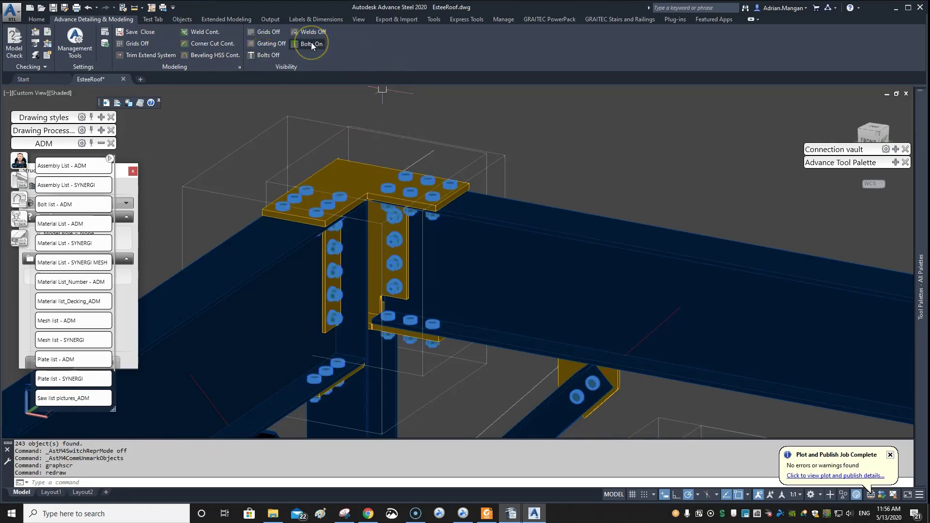
Zoom out to the whole steel frame and switch the tool palette to Quick views.
scroll(544, 201, "down", 6)
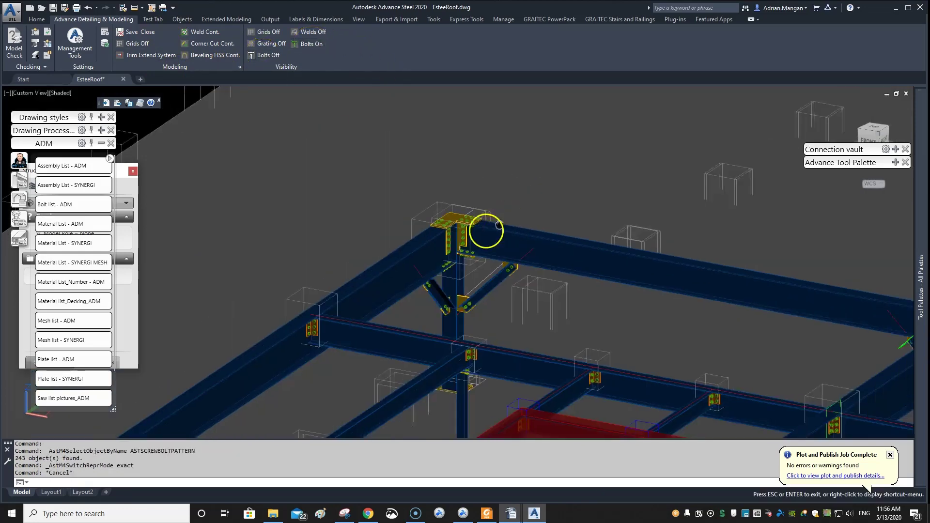
scroll(458, 260, "down", 5)
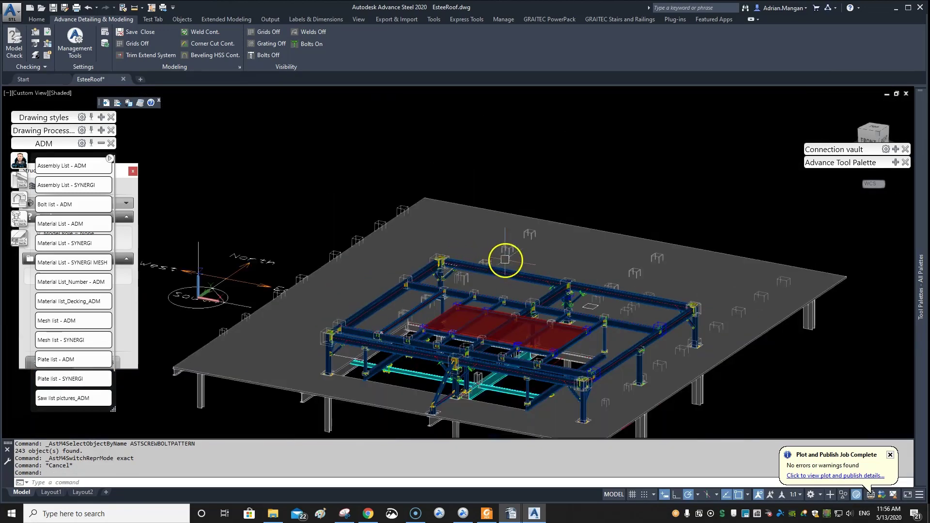
middle_click_drag(504, 259, 394, 160)
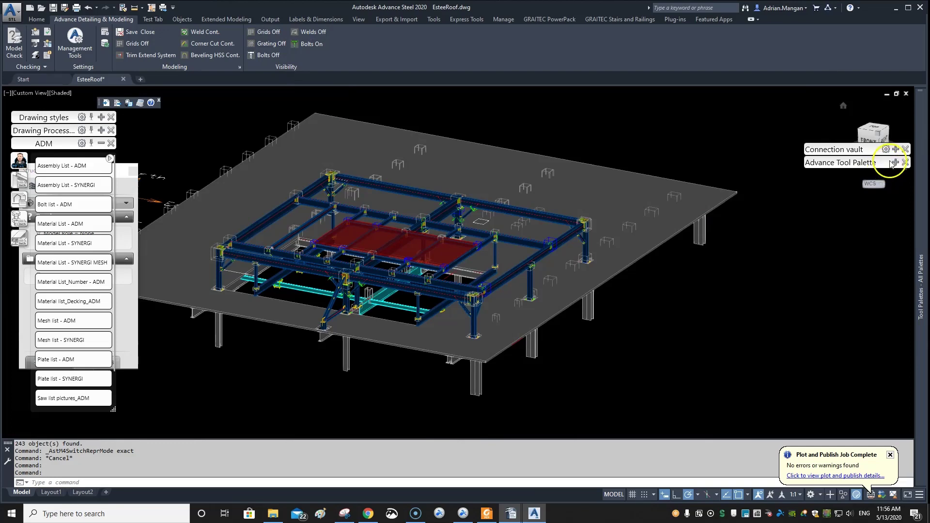
mouse_move(891, 165)
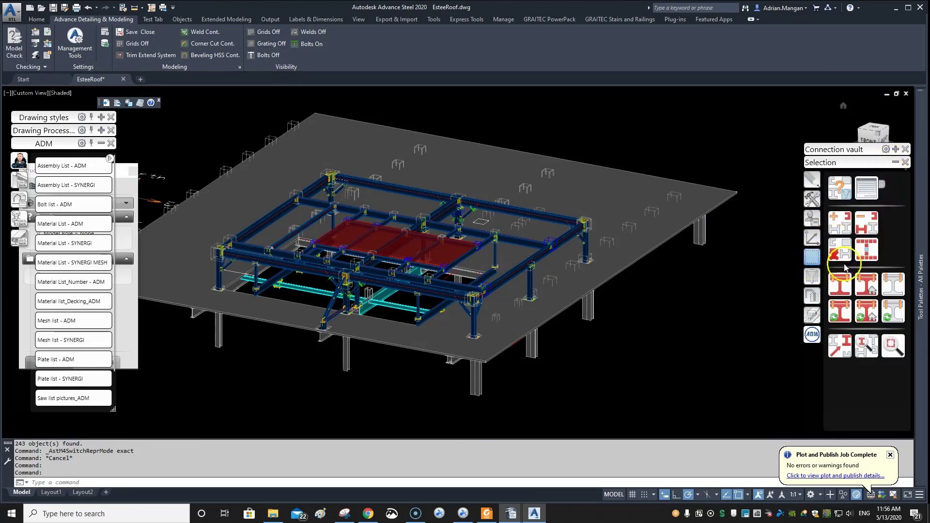
left_click(812, 296)
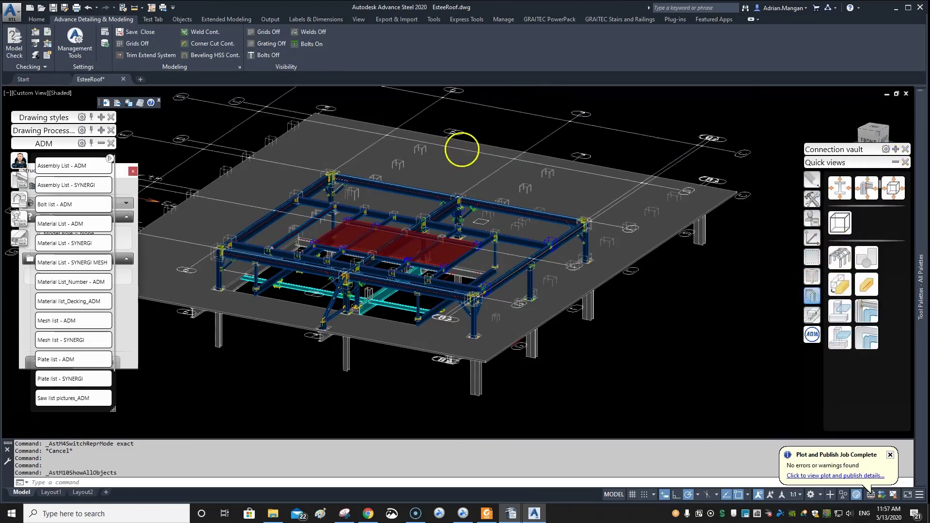
Hide the grid lines with Grids Off and pan the model using P.
left_click_drag(464, 140, 467, 170)
key("Escape")
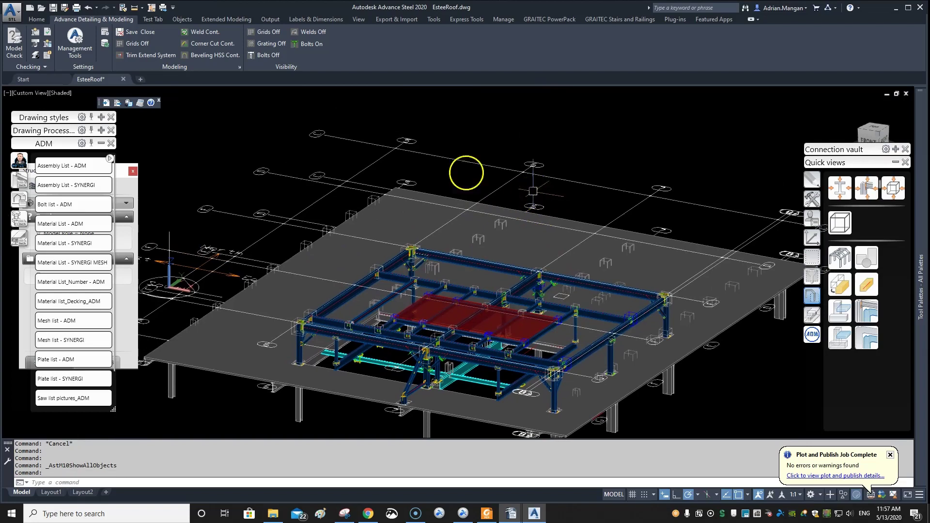
left_click(262, 33)
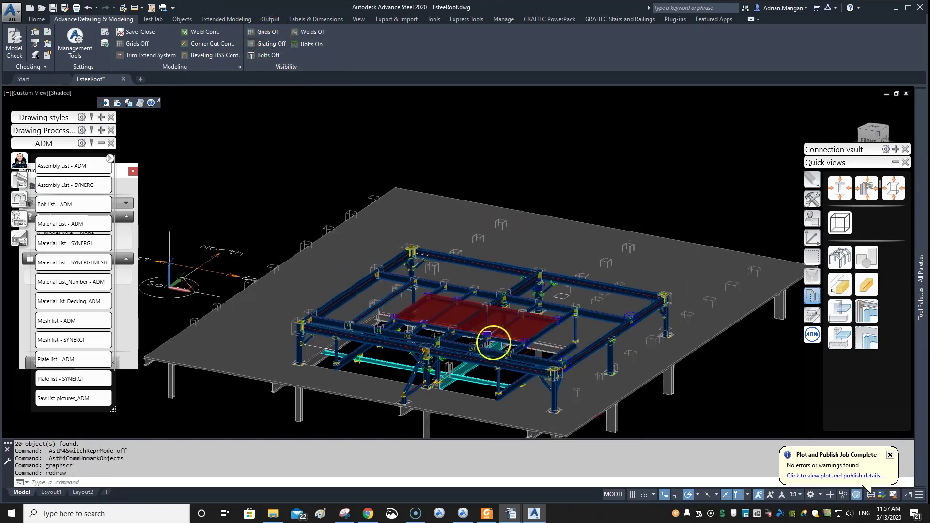
type("p")
key("Return")
left_click_drag(283, 110, 290, 56)
key("Escape")
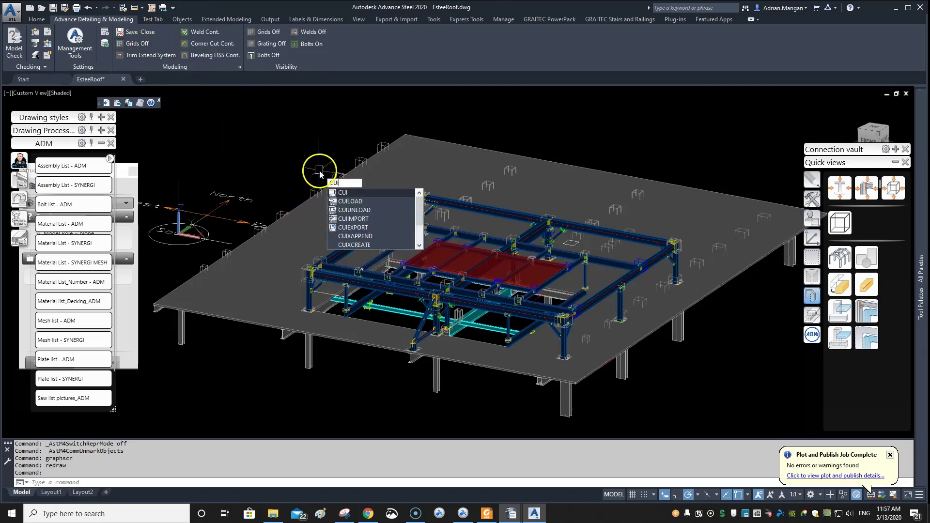
Run the CUI command to open Customize User Interface.
key("BackSpace")
key("BackSpace")
type("cui")
key("Return")
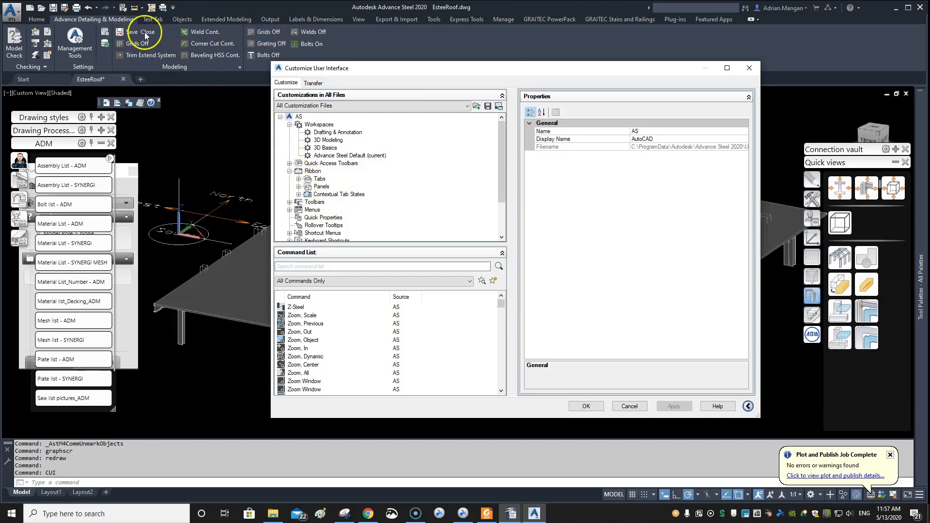
left_click(145, 56)
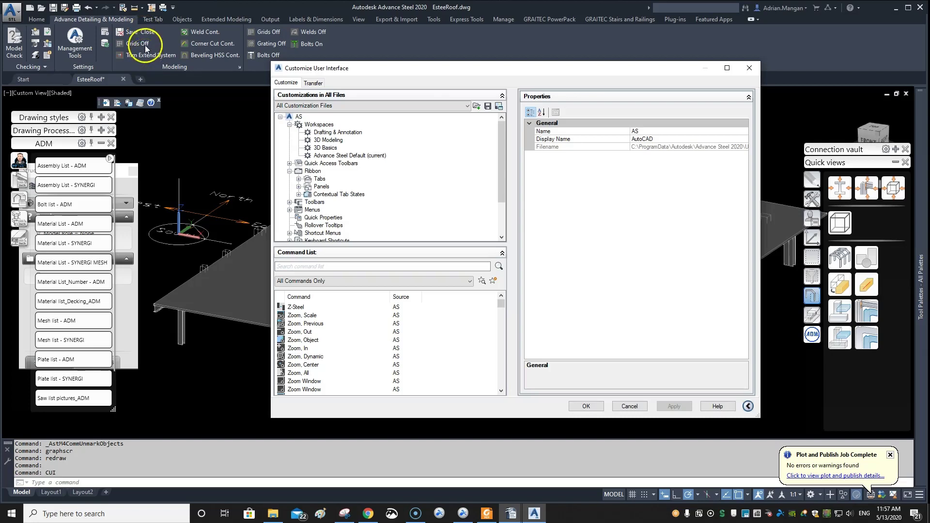
Expand Ribbon Panels > Modeling > Row 1 > Sub-Panel 1 > Row 2 to reveal Grids Off.
left_click(298, 187)
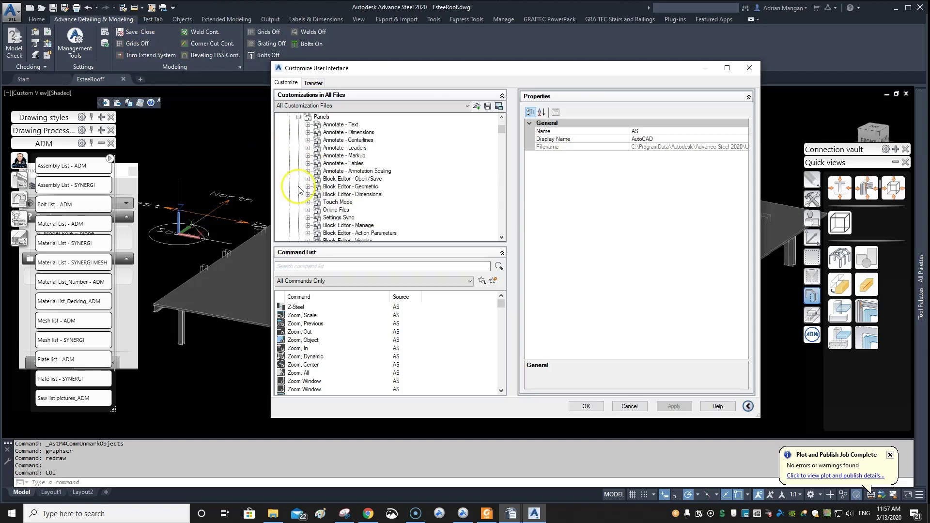
scroll(425, 200, "down", 5)
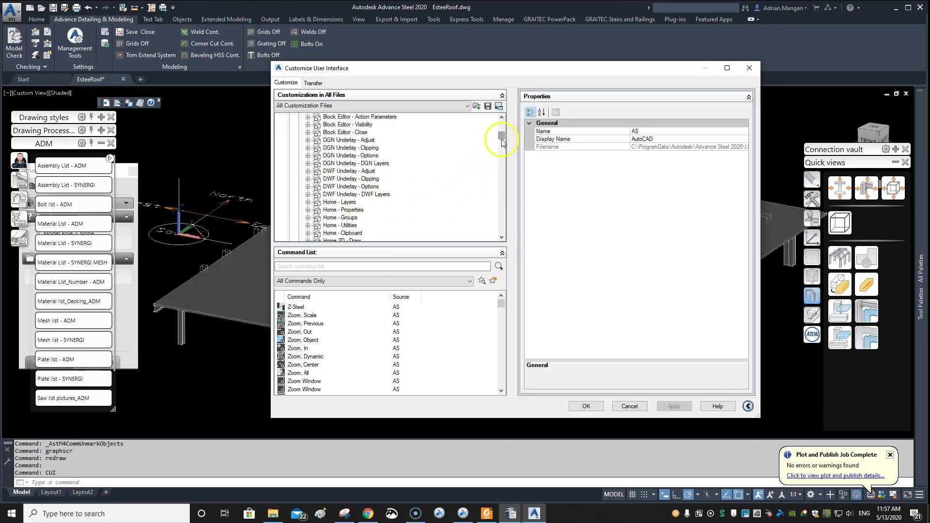
left_click_drag(502, 141, 504, 226)
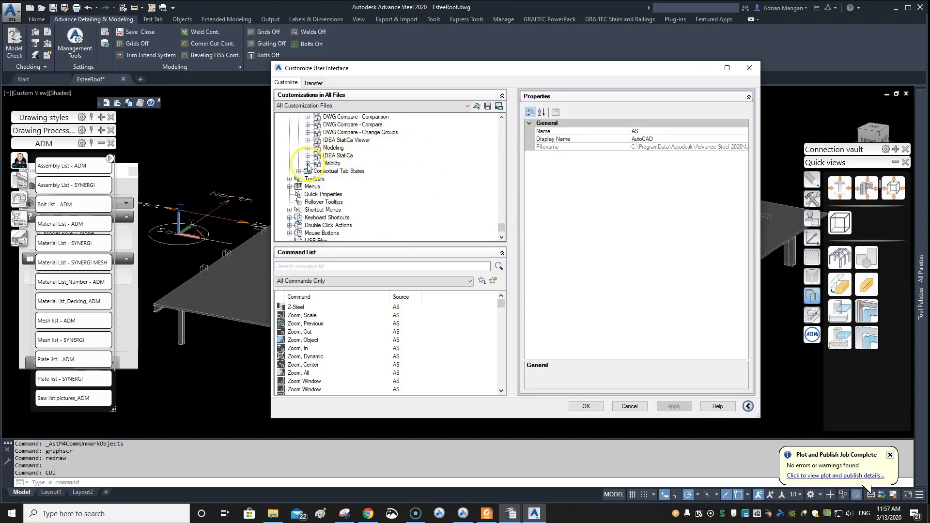
left_click(309, 148)
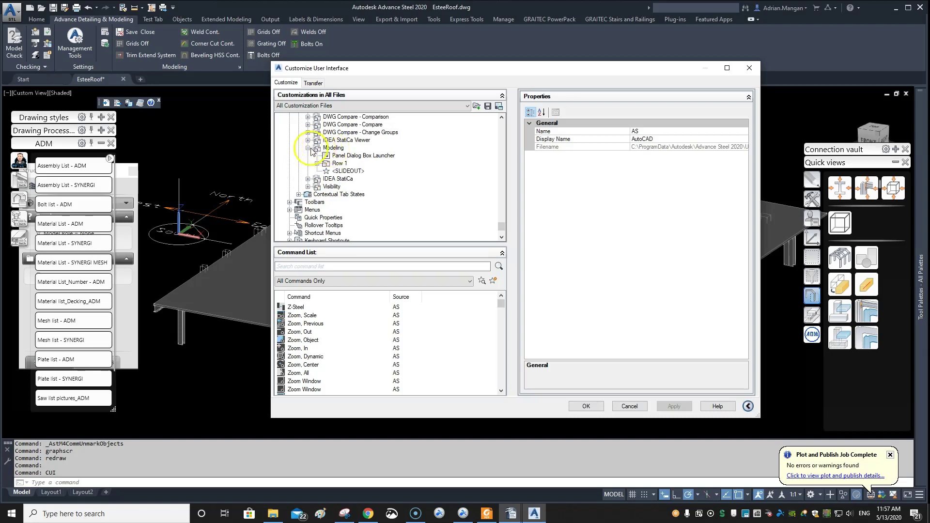
double_click(342, 164)
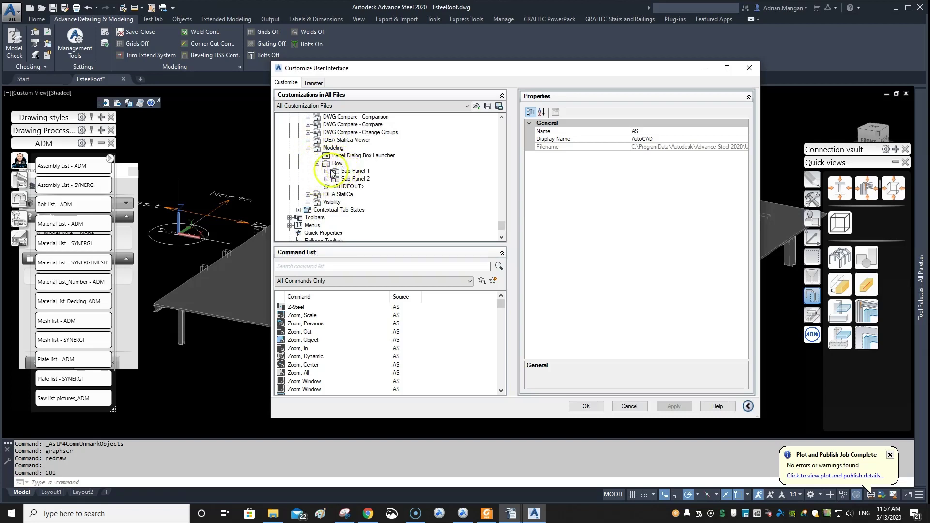
left_click(326, 172)
left_click(336, 187)
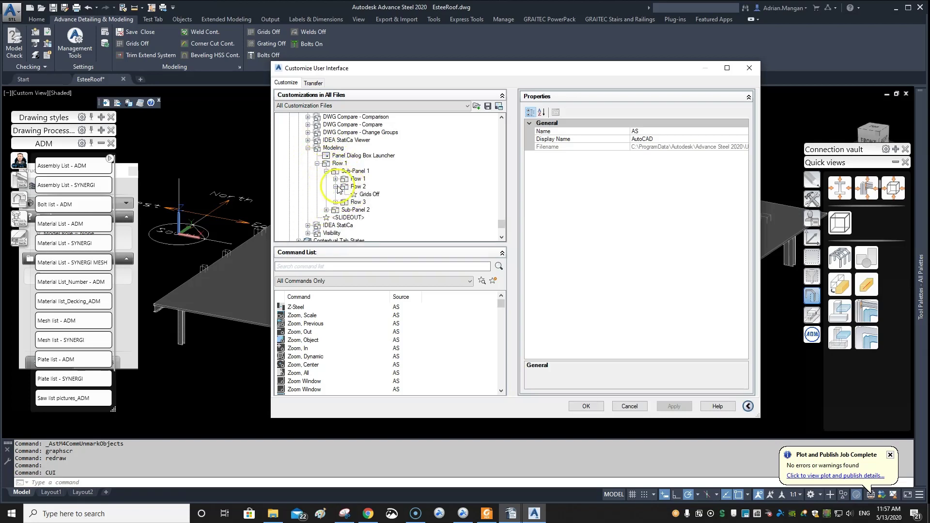
Remove Grids Off from the Modeling panel and confirm the deletion.
right_click(368, 196)
left_click(386, 213)
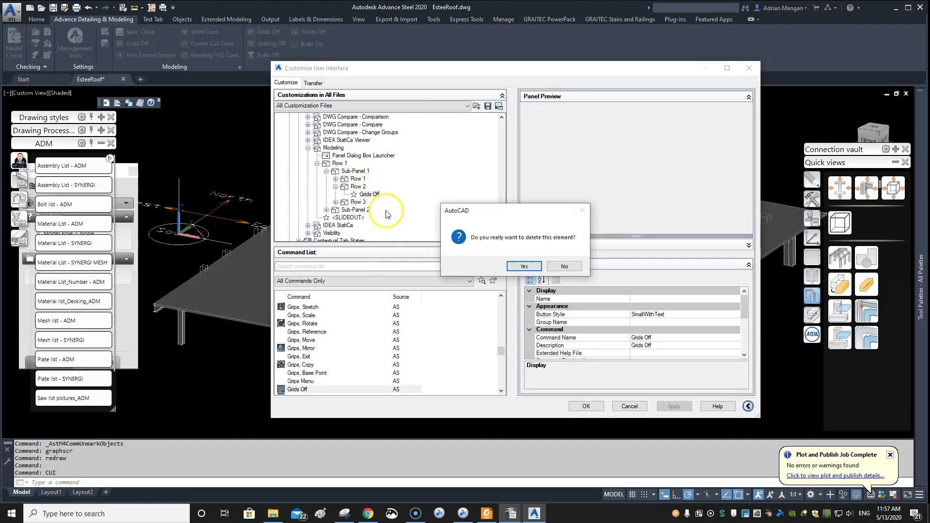
left_click(517, 268)
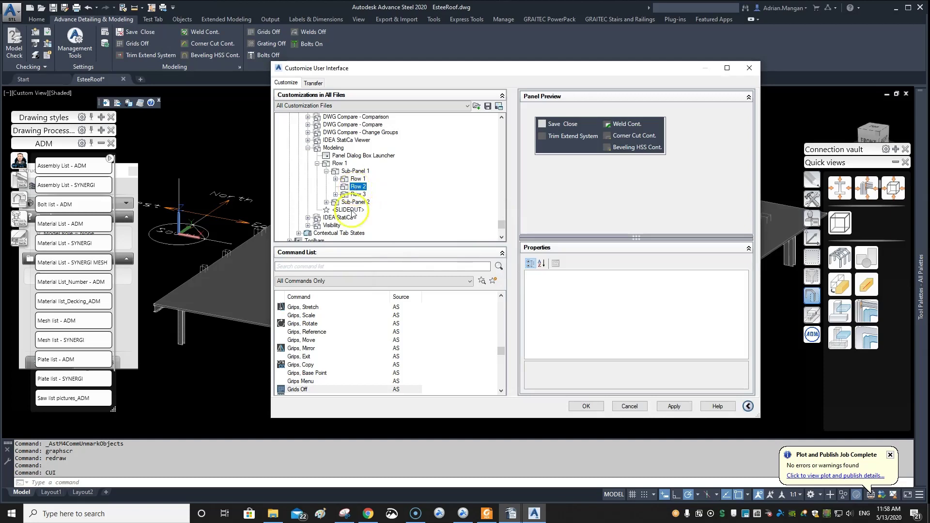
Create a new command in the Command List and rename Command1 to Fillet Radius 0.
left_click(318, 265)
type("fillet")
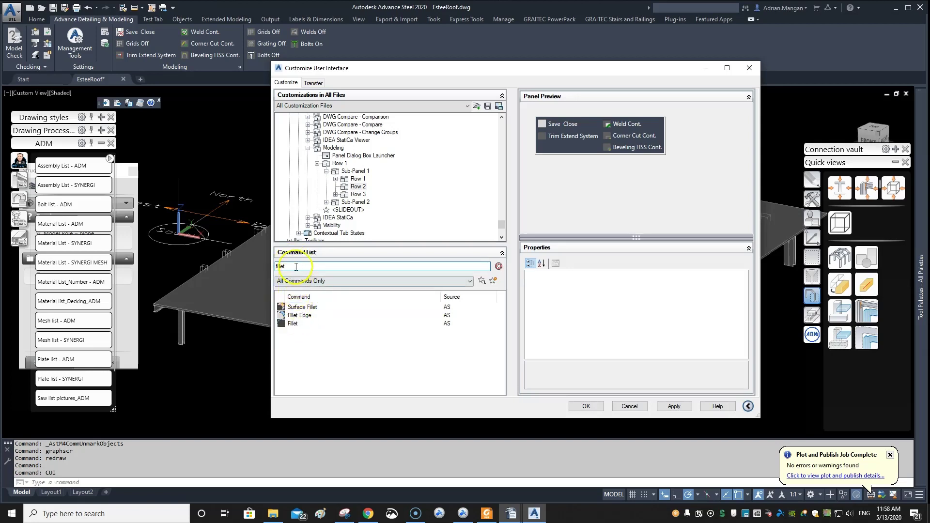
key("BackSpace")
key("BackSpace")
key("BackSpace")
key("BackSpace")
key("BackSpace")
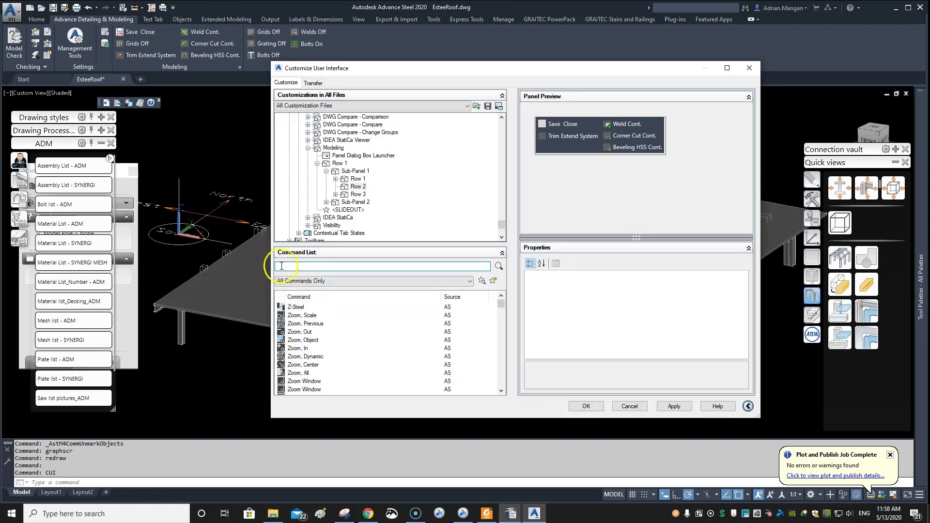
left_click(294, 309)
right_click(293, 308)
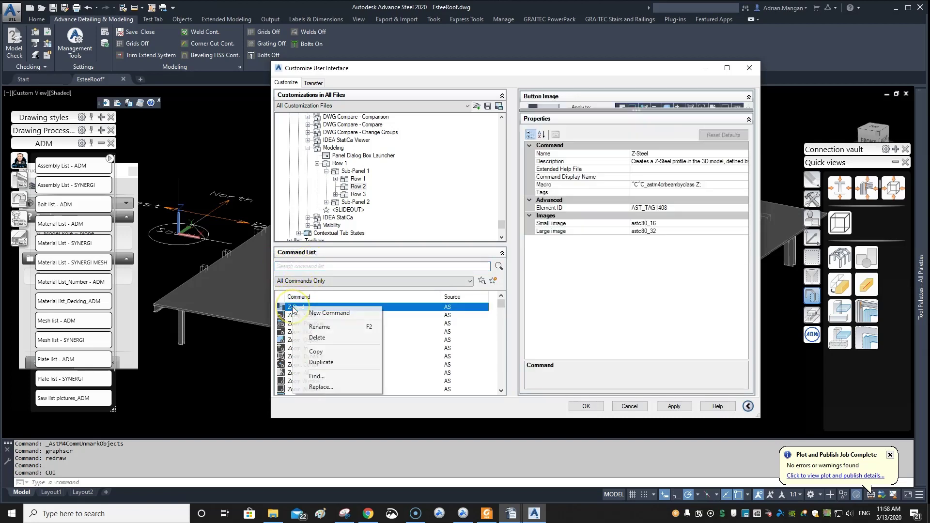
left_click(320, 313)
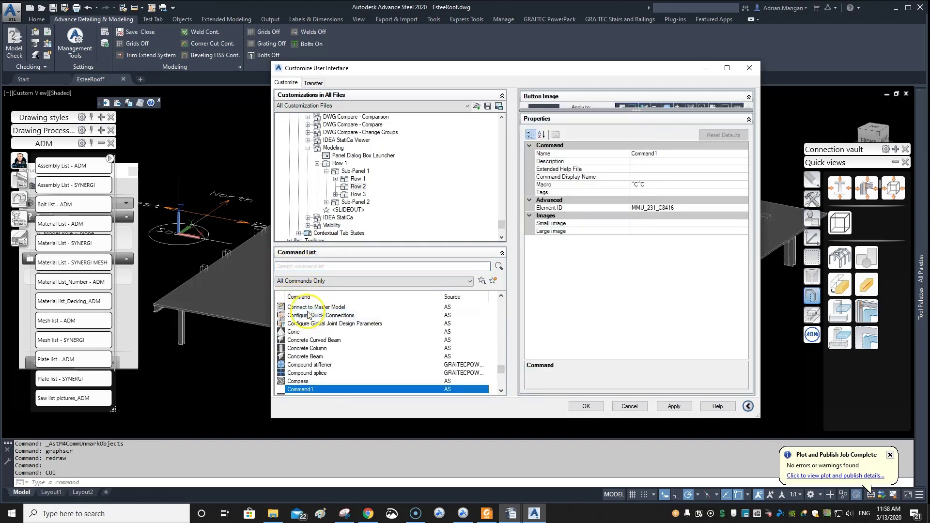
right_click(314, 394)
left_click(339, 414)
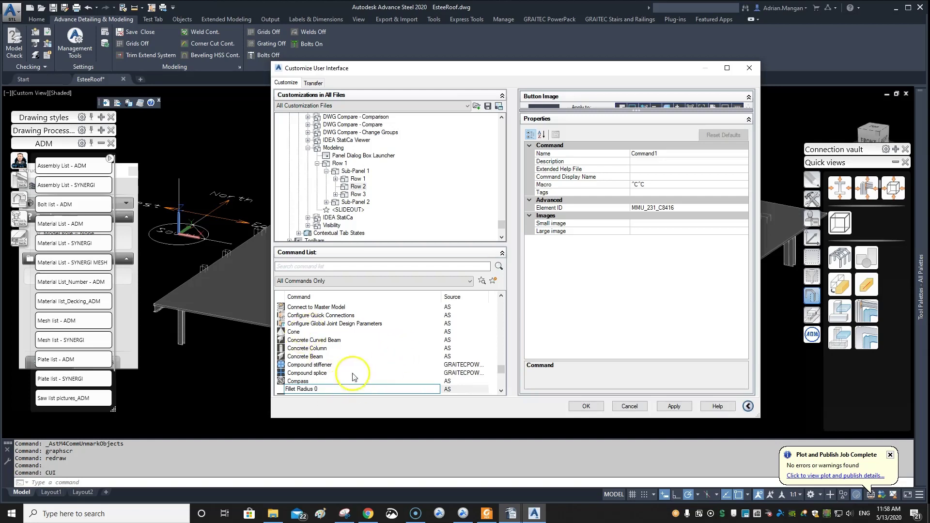
left_click(303, 381)
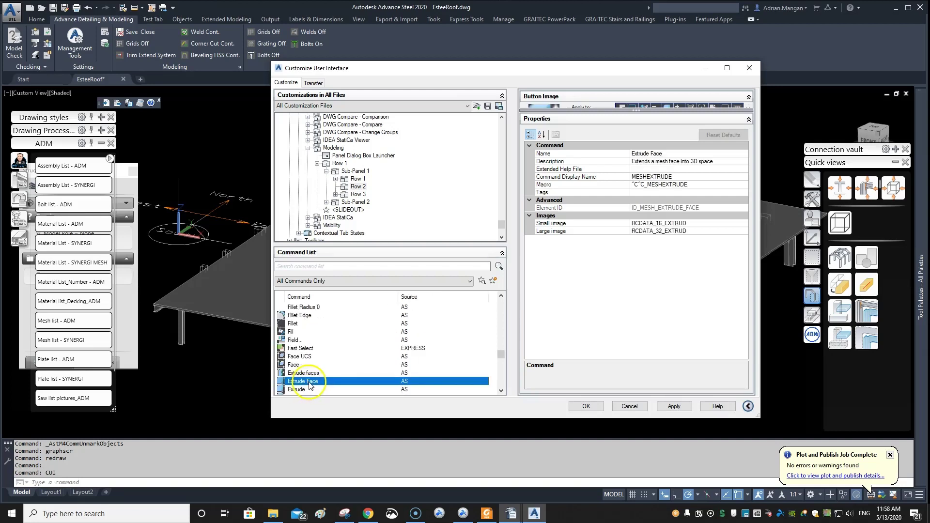
left_click(311, 309)
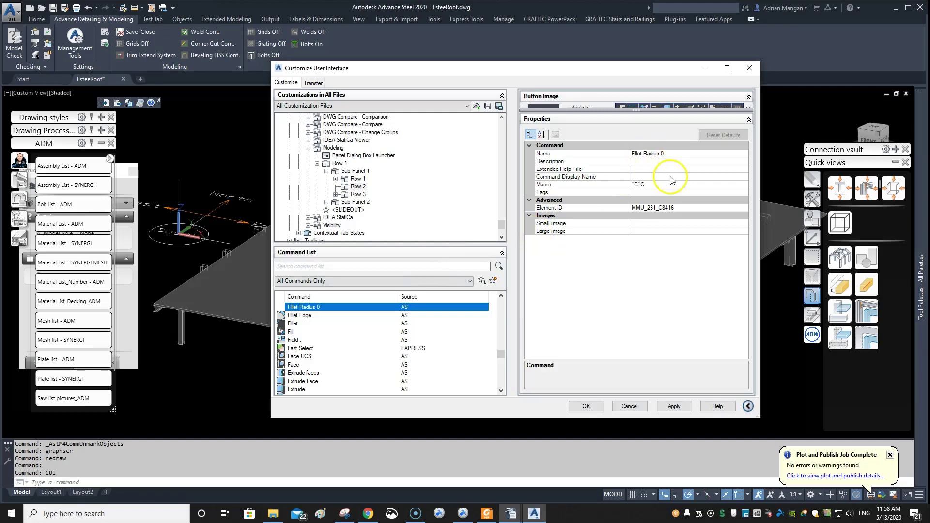
left_click(511, 513)
Copy the macro ^C^C_fillet;r;0; from the Writer notes and return to the CUI window.
left_click(573, 468)
scroll(518, 183, "up", 8)
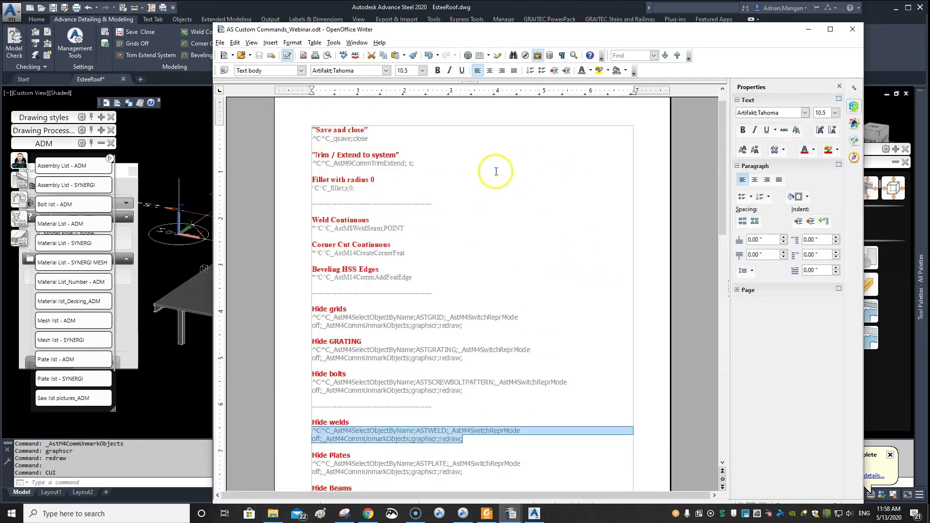
left_click(355, 217)
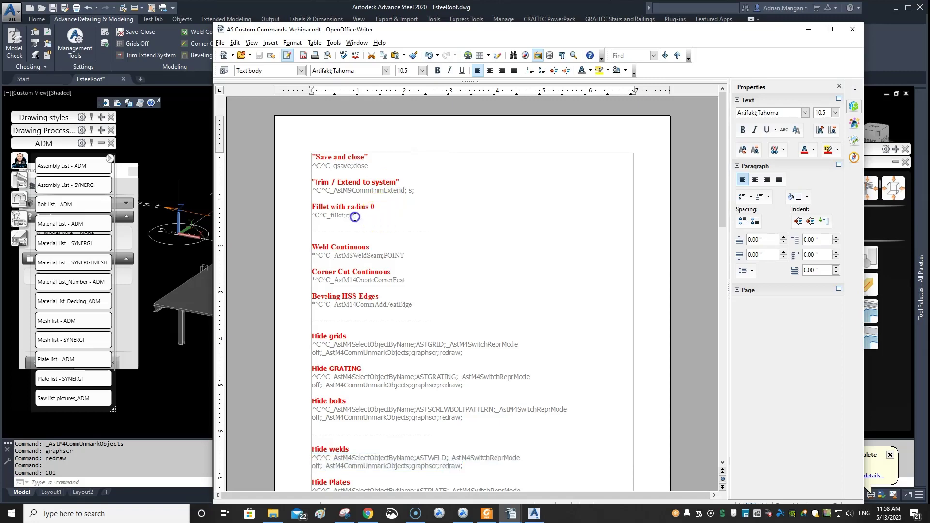
right_click(319, 218)
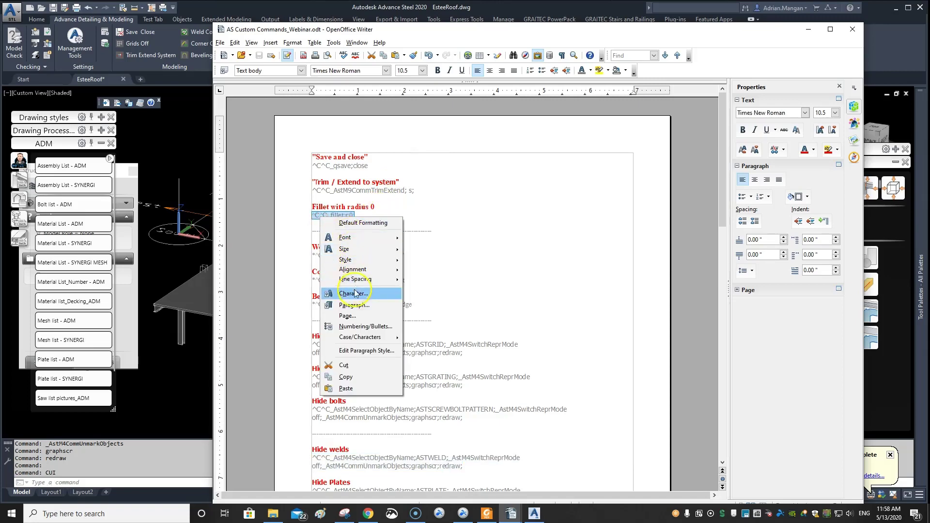
left_click(347, 377)
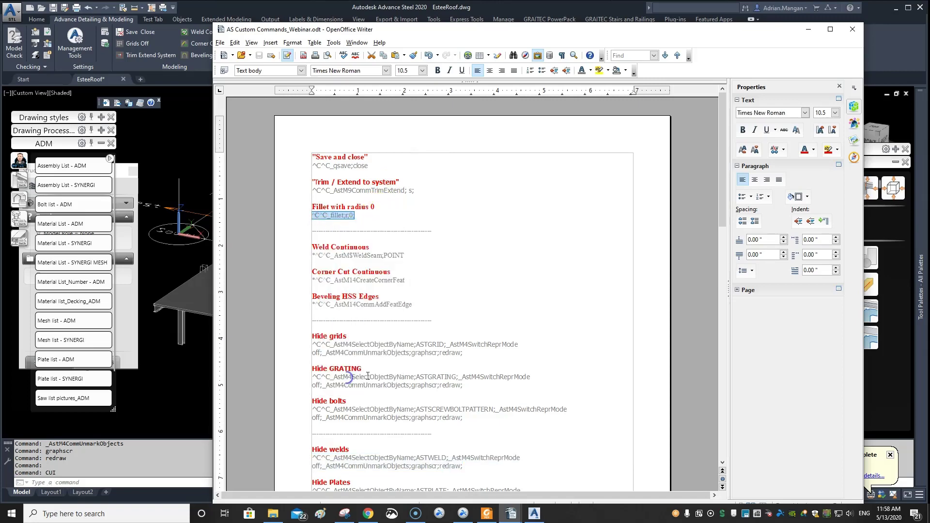
left_click(808, 29)
left_click(662, 184)
Paste ^C^C_fillet;r;0; as the Fillet Radius 0 command's Macro value.
left_click(645, 185)
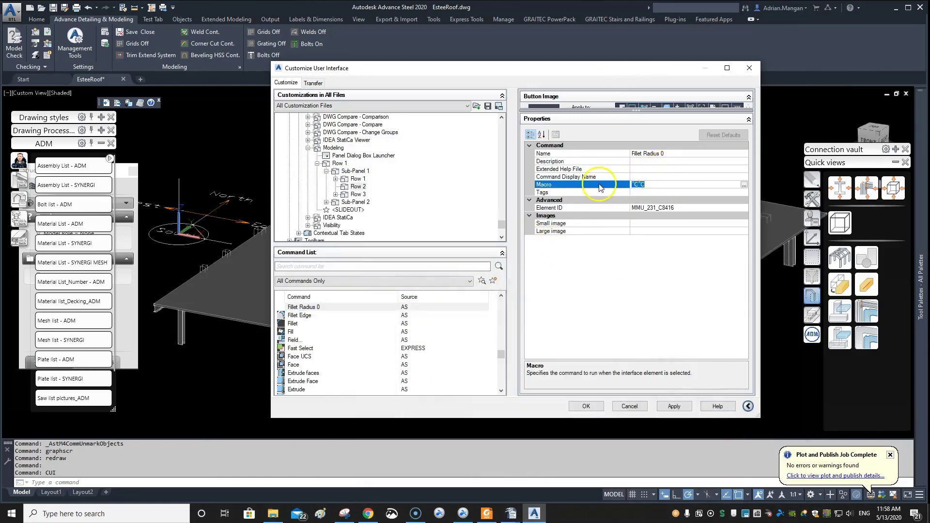
right_click(646, 185)
left_click(666, 224)
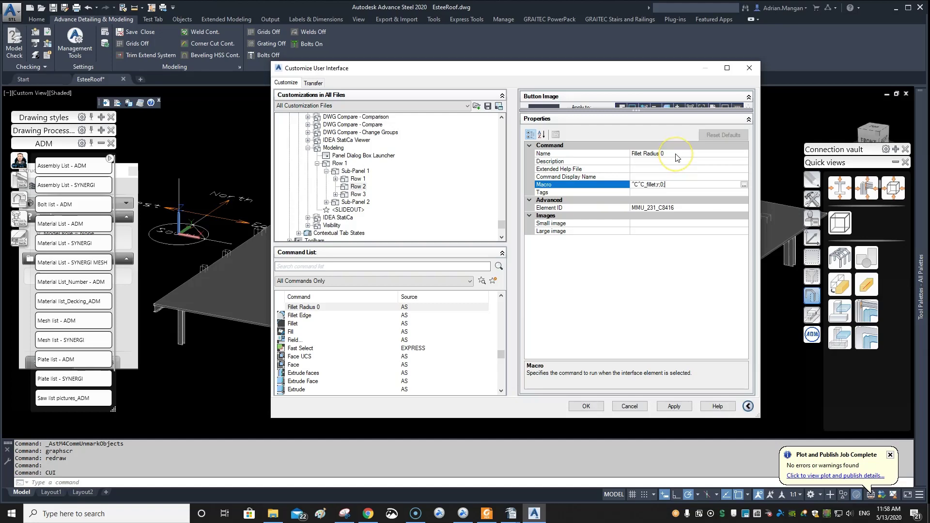
left_click(721, 223)
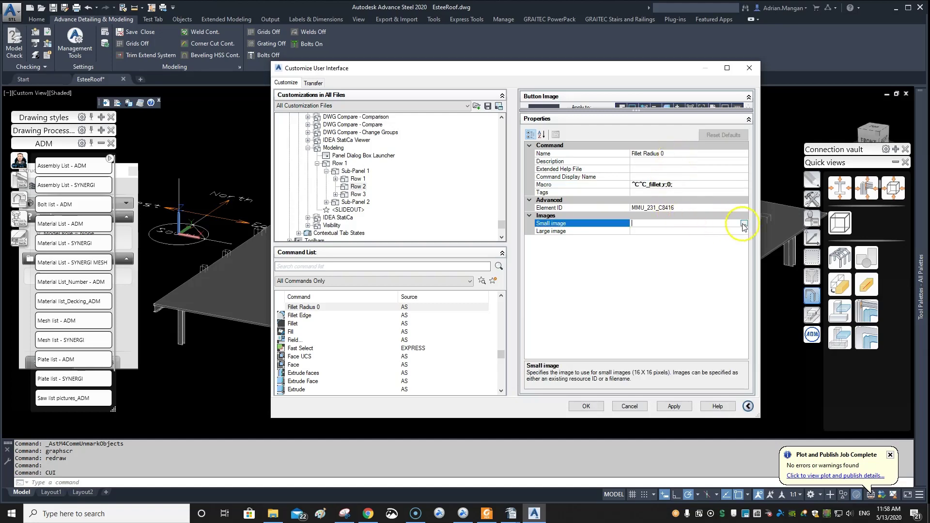
Browse to AA-Webinar_4-24-2020\Palette\Icons1 and scroll through its .bmp icon files.
left_click(743, 223)
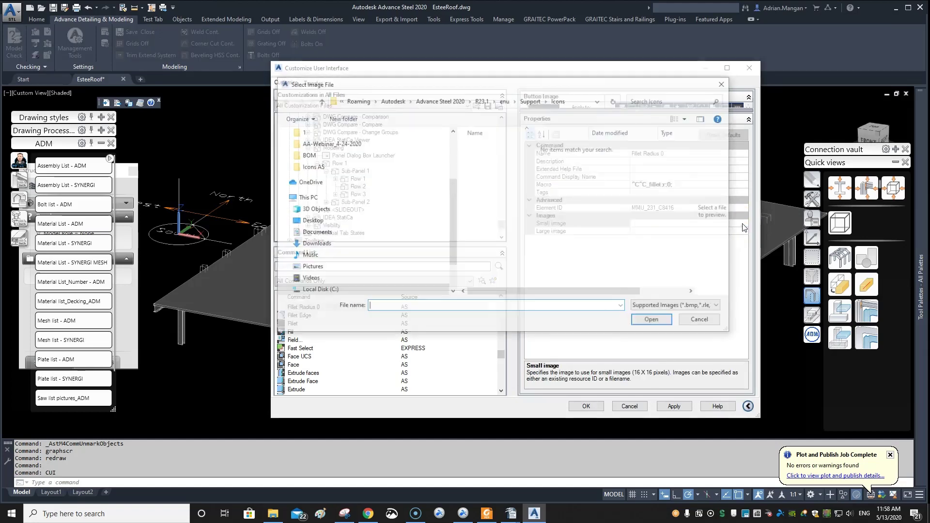
left_click(352, 144)
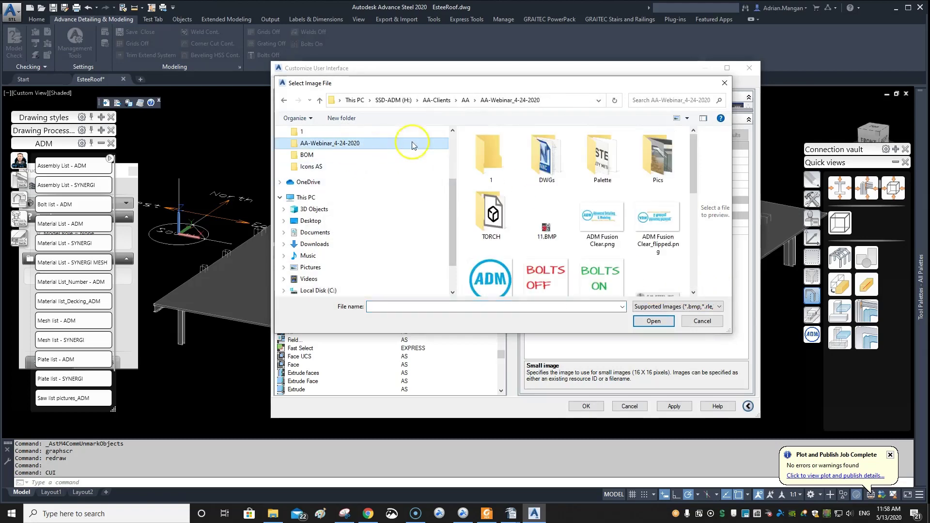
double_click(545, 157)
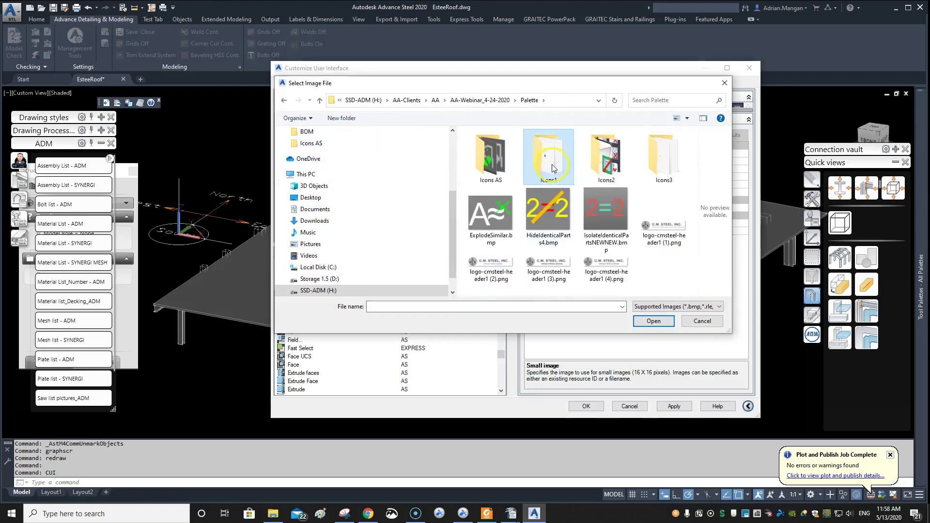
double_click(564, 179)
scroll(597, 182, "down", 3)
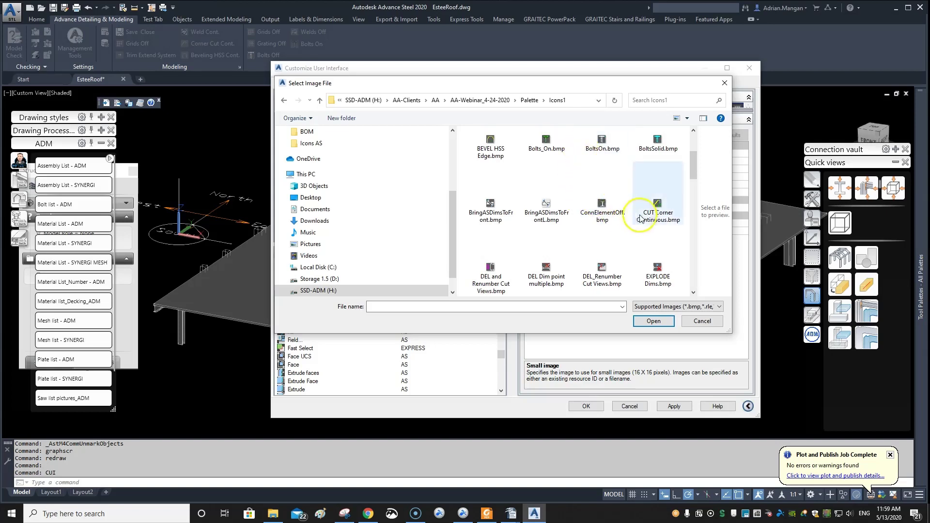
scroll(605, 256, "down", 2)
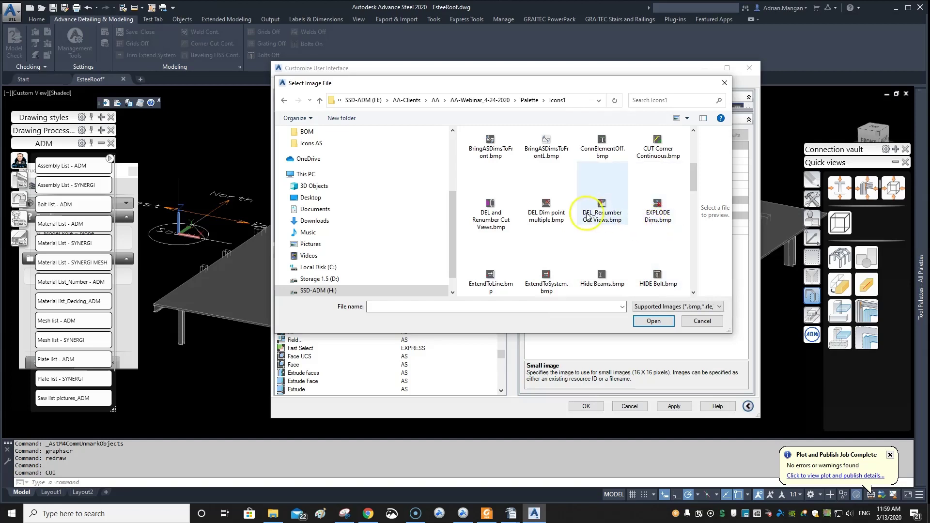
scroll(537, 217, "down", 3)
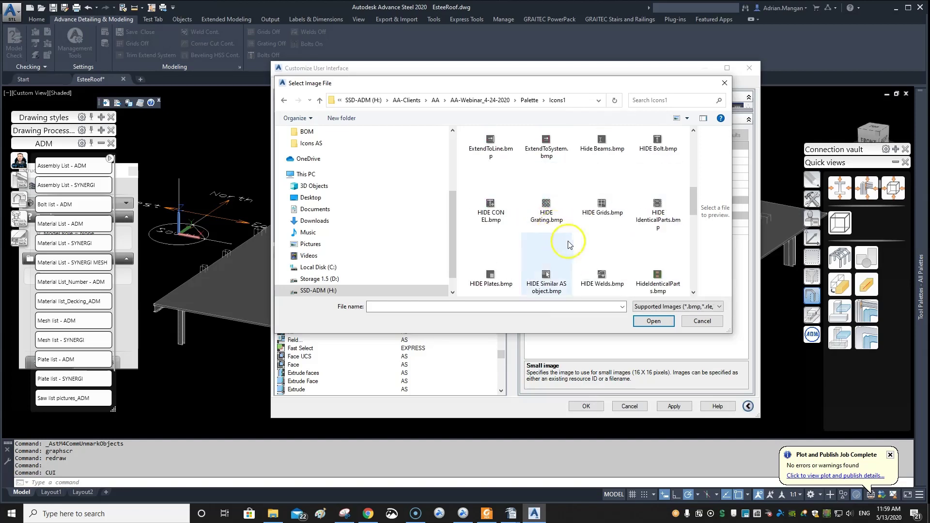
scroll(669, 206, "down", 1)
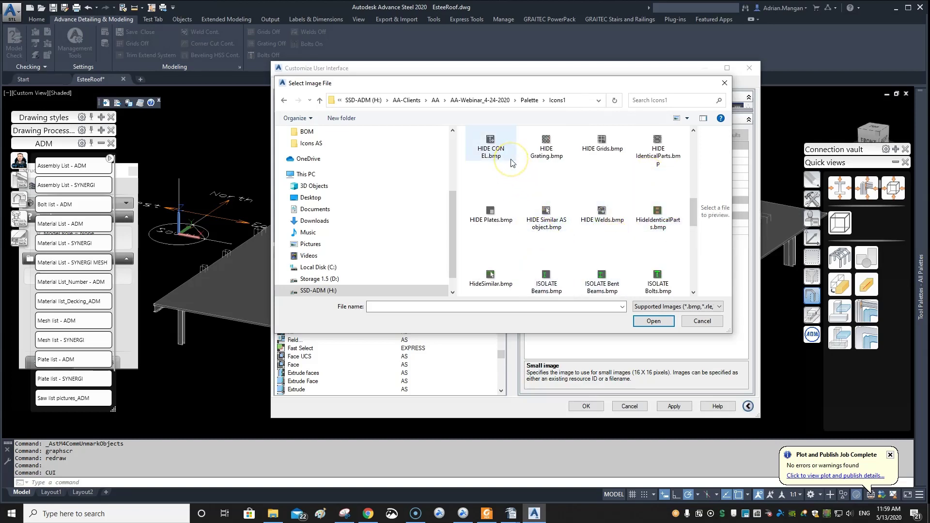
scroll(513, 163, "down", 2)
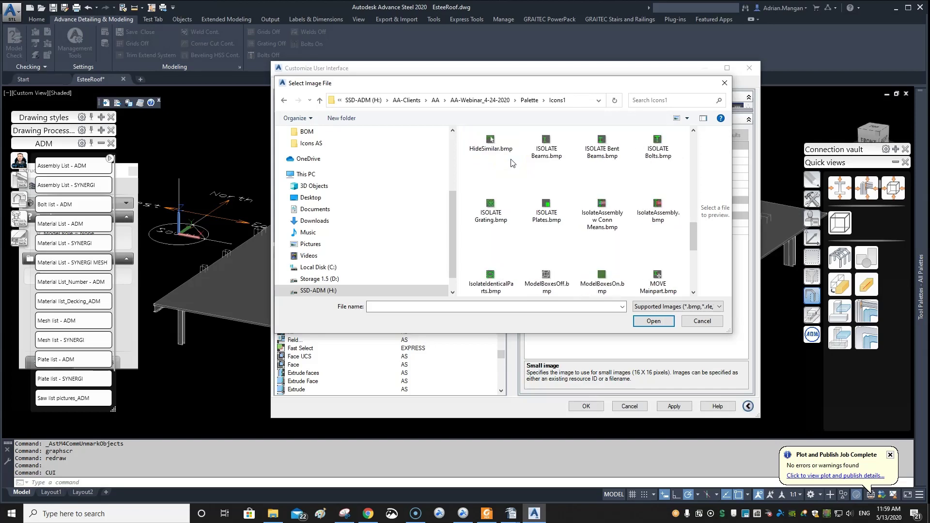
scroll(512, 163, "down", 1)
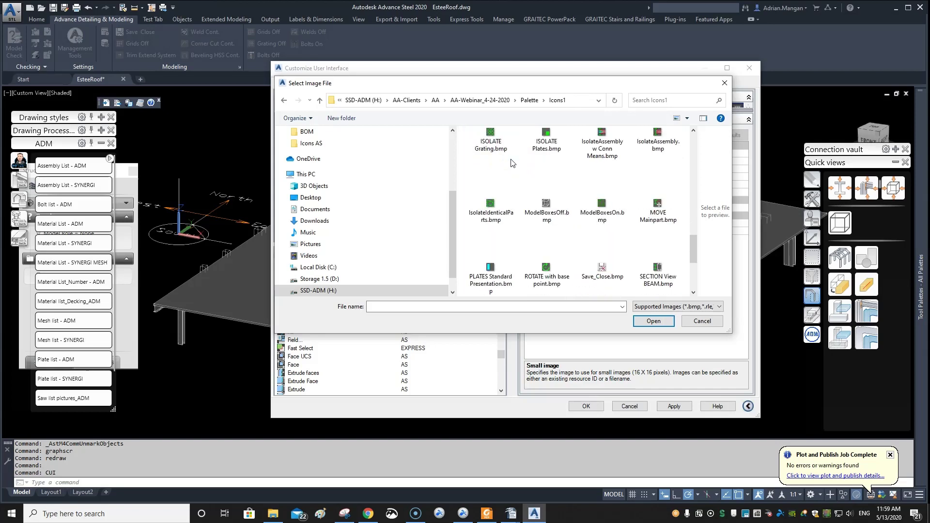
scroll(513, 163, "down", 2)
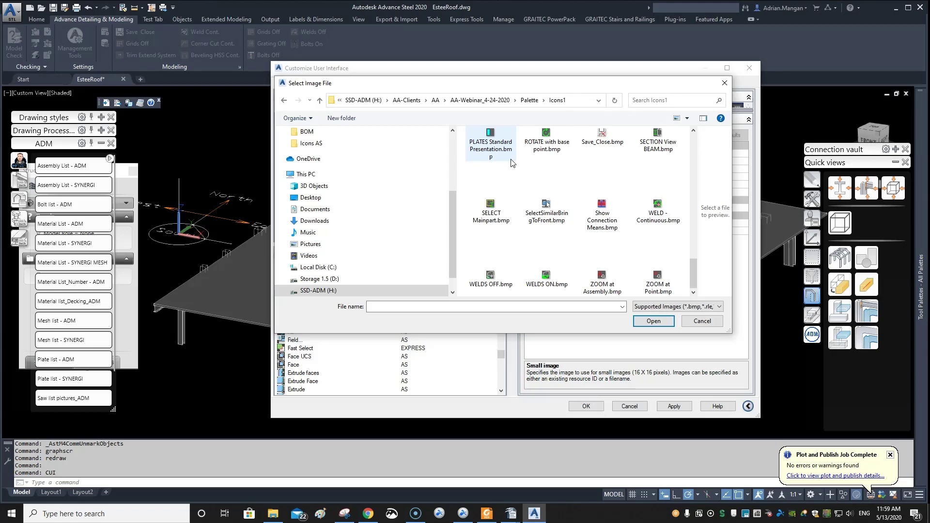
scroll(632, 171, "up", 5)
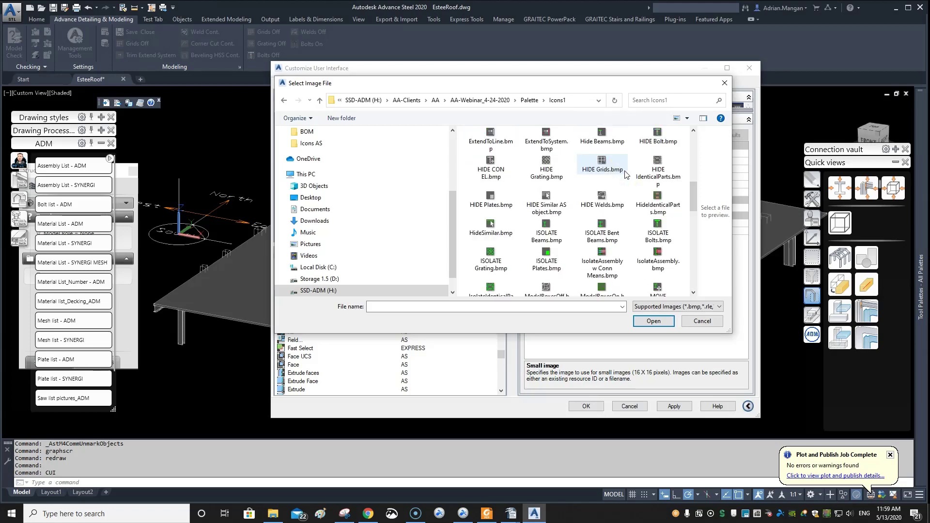
scroll(625, 173, "up", 5)
Cancel the image file picker and enlarge the Button Image gallery to show more icons.
left_click(707, 321)
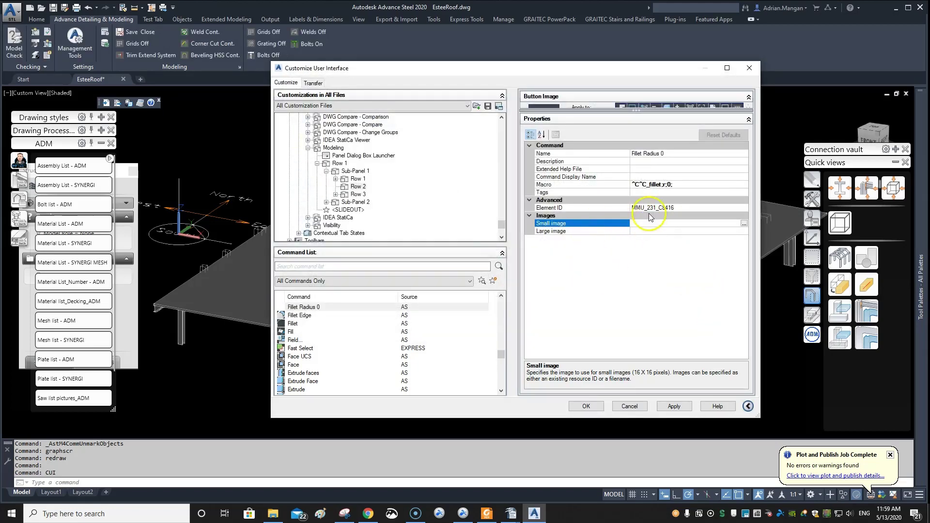
left_click_drag(650, 111, 651, 161)
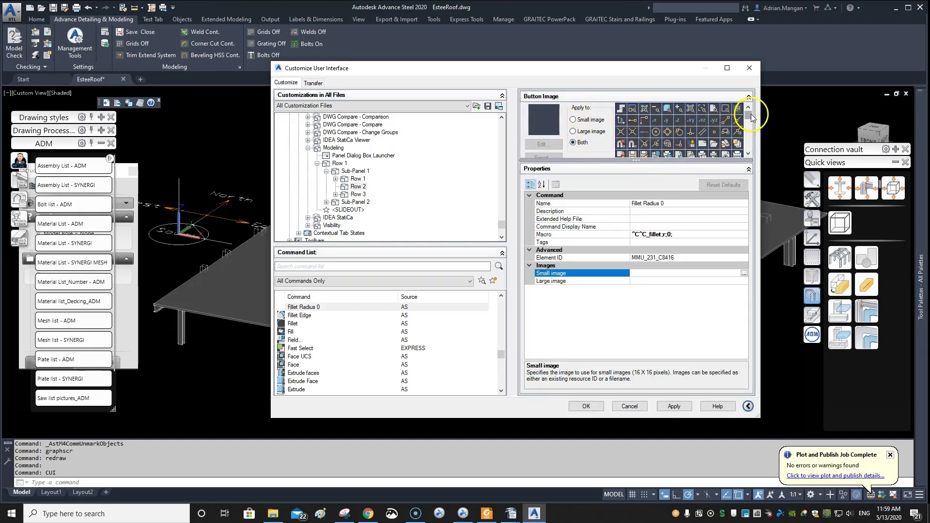
left_click_drag(750, 114, 750, 122)
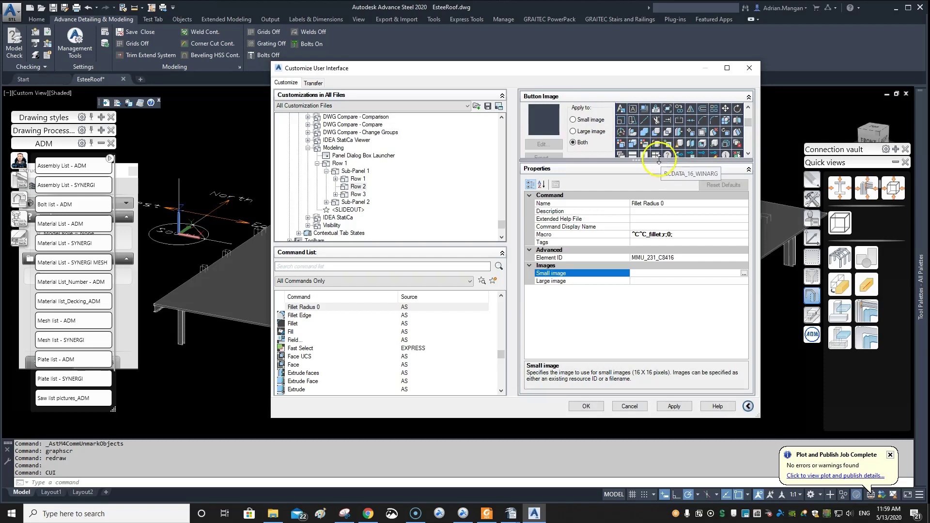
left_click_drag(658, 159, 659, 245)
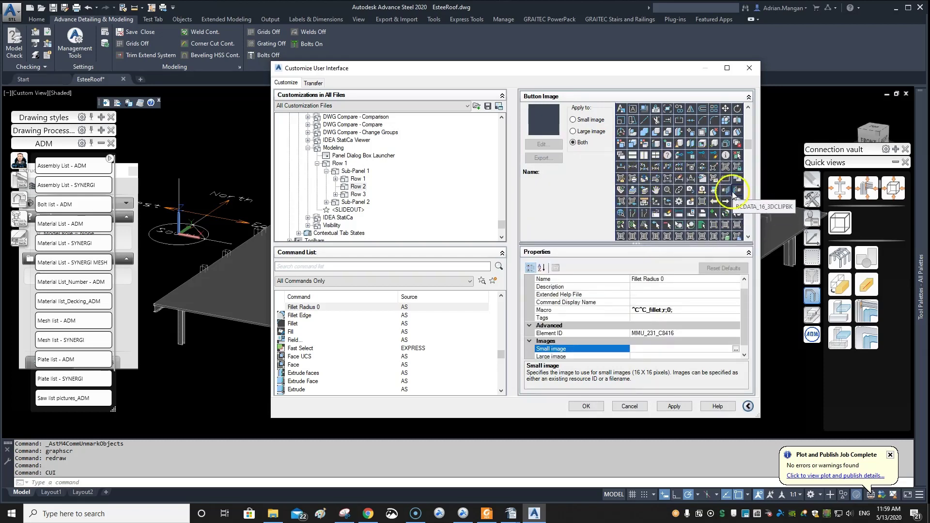
Assign the RCDATA_16_SCALE icon to Fillet Radius 0 with Apply to: Both.
left_click(747, 115)
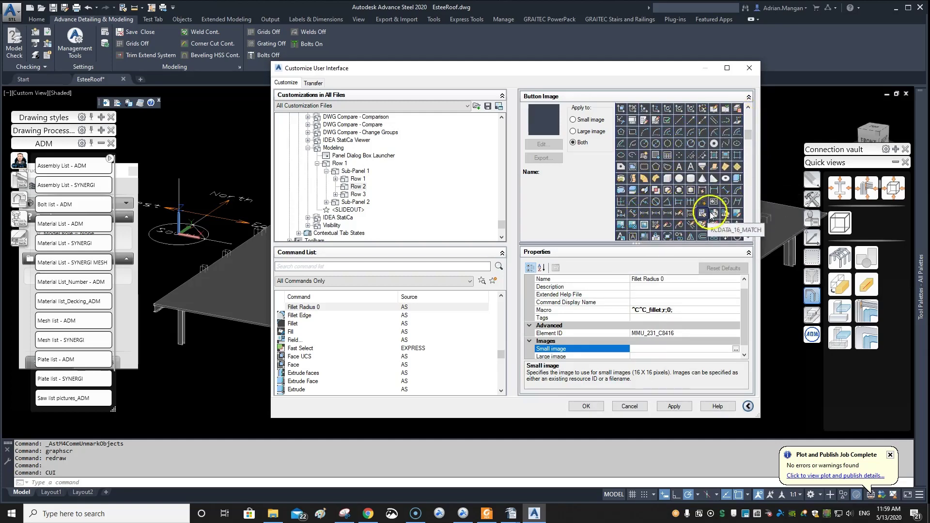
left_click(748, 219)
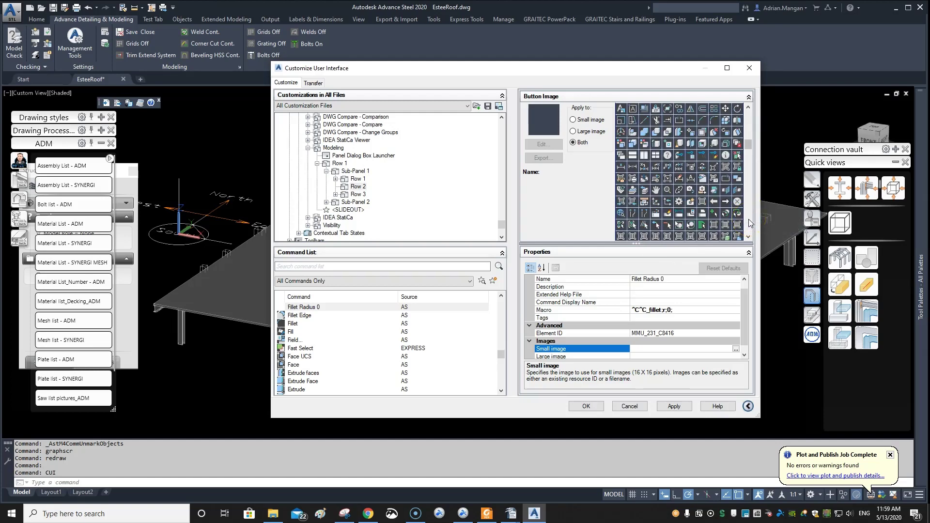
left_click(748, 219)
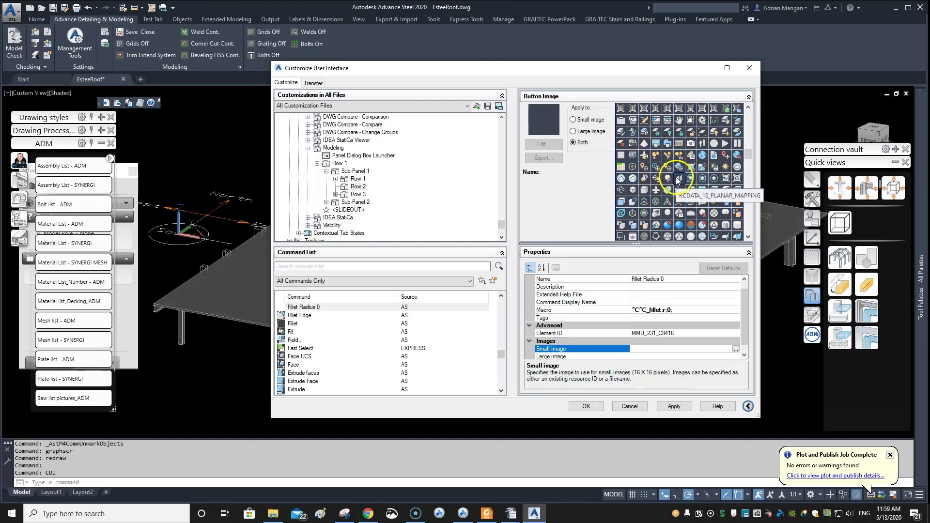
left_click(751, 219)
left_click(749, 213)
left_click(750, 211)
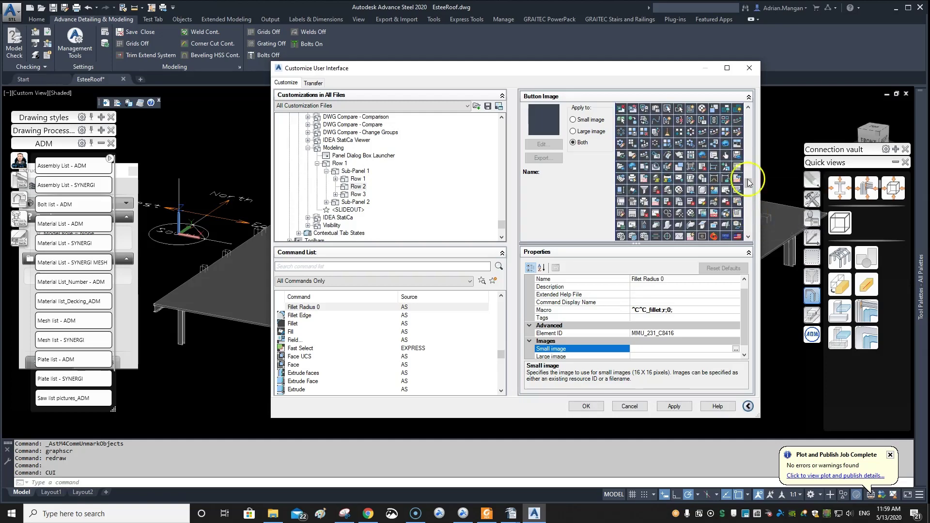
left_click(748, 123)
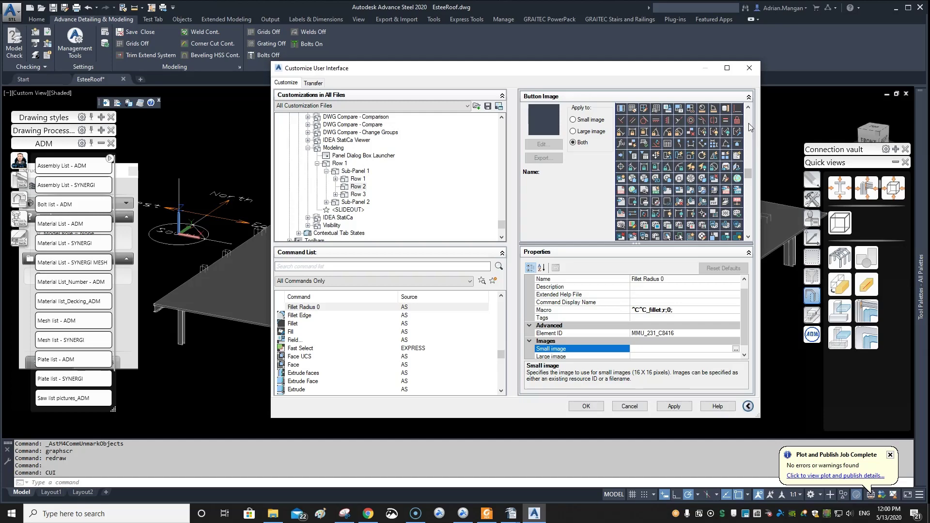
left_click(748, 124)
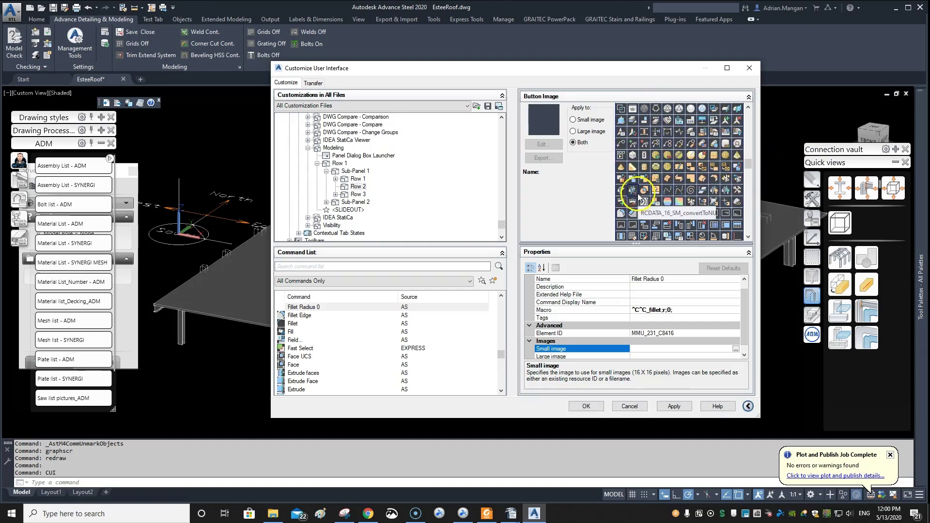
left_click(748, 124)
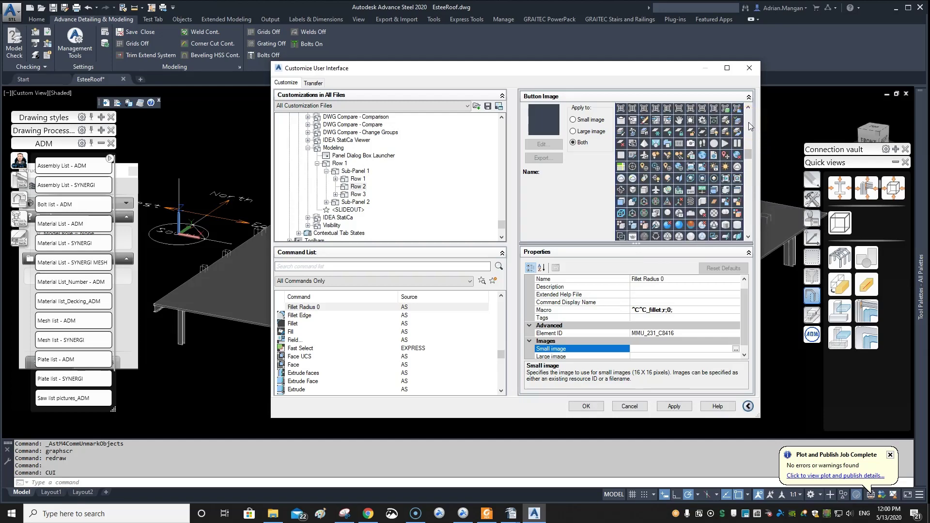
left_click(748, 122)
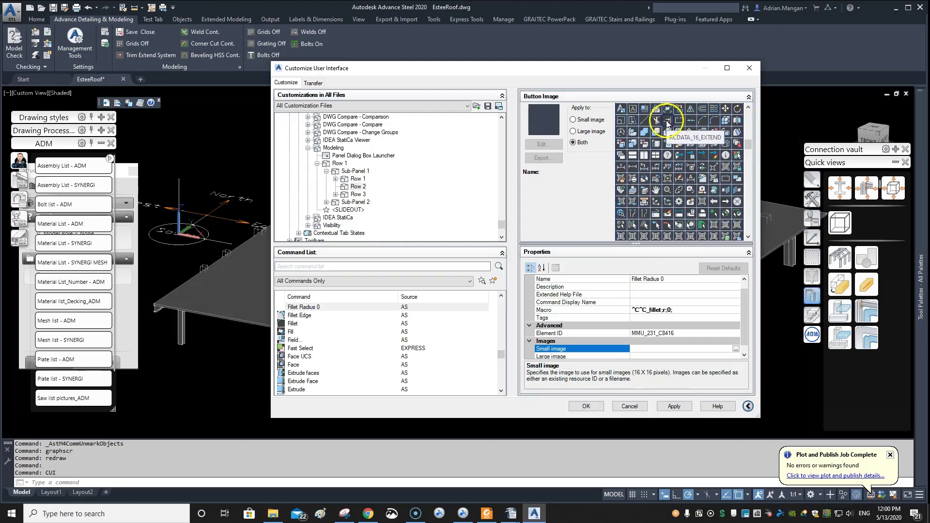
left_click(625, 122)
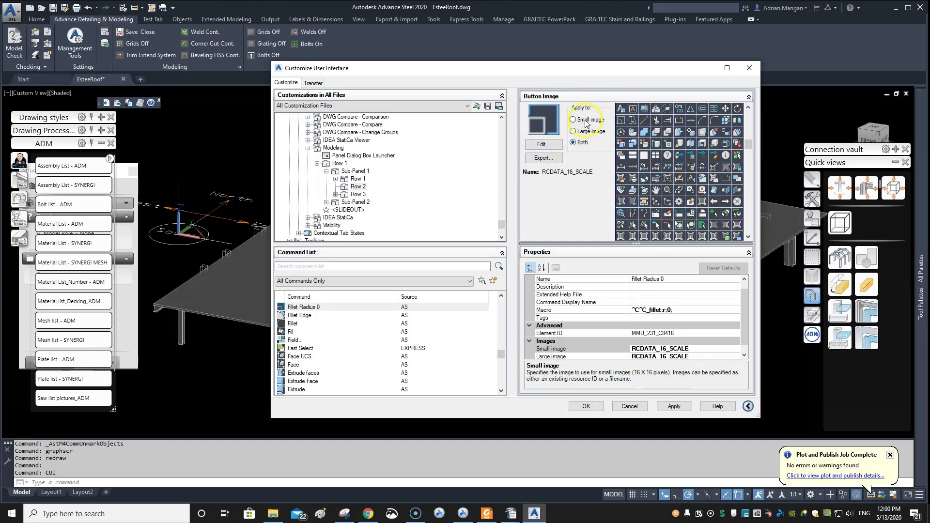
In the Button Editor, repaint the icon's borders dark grey and black.
left_click(543, 144)
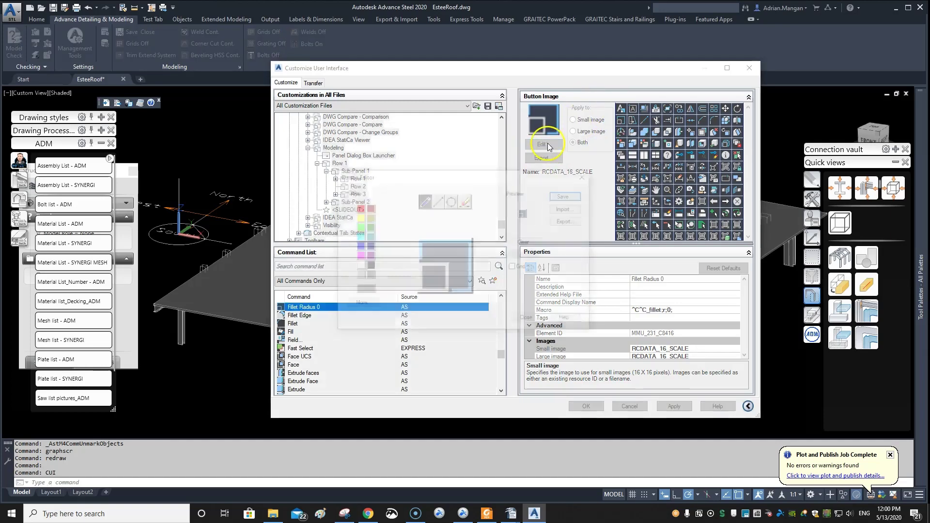
left_click(369, 275)
left_click(431, 261)
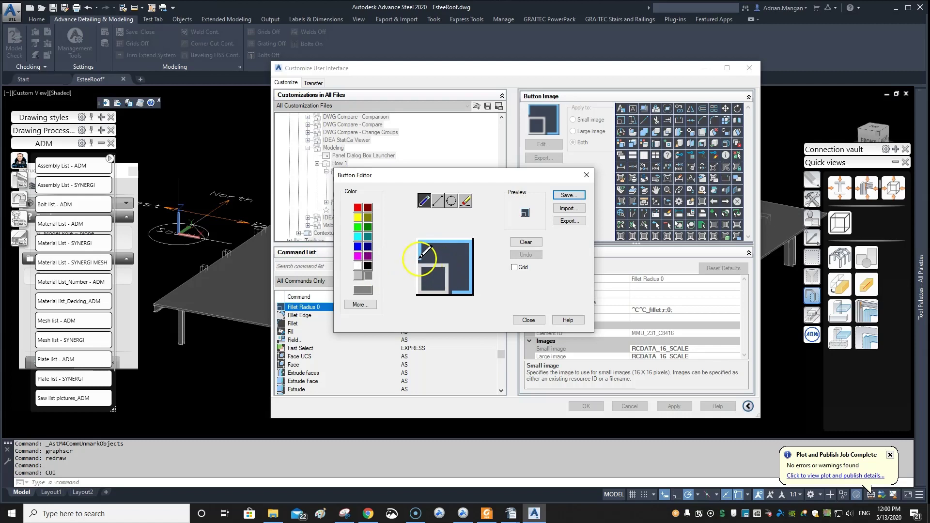
mouse_move(421, 246)
left_mouse_down()
mouse_move(473, 240)
mouse_move(473, 257)
left_mouse_up()
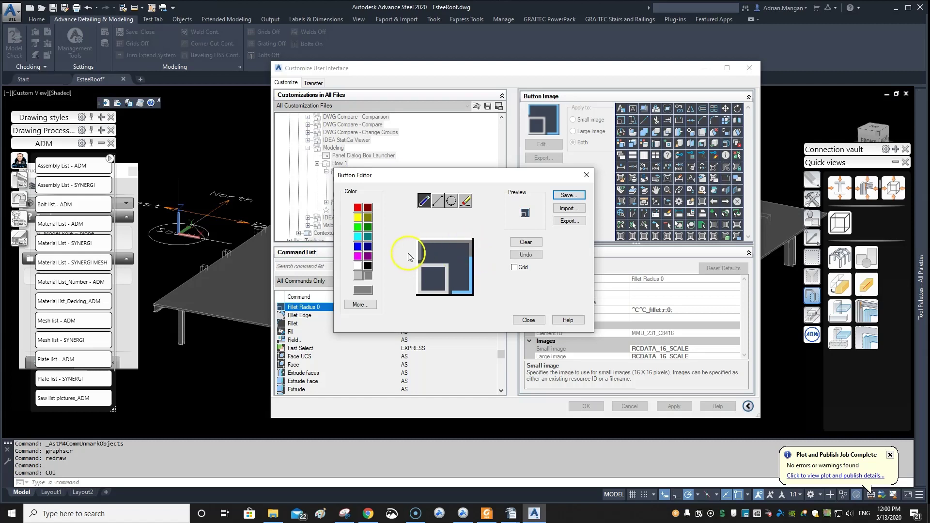
left_click(457, 254)
mouse_move(458, 253)
left_mouse_down()
mouse_move(473, 262)
mouse_move(470, 238)
left_mouse_up()
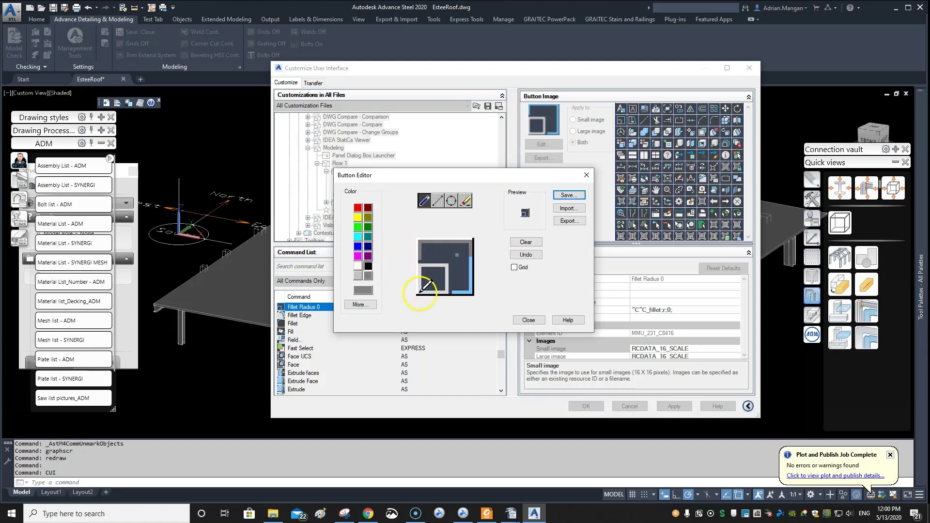
mouse_move(420, 291)
left_mouse_down()
mouse_move(422, 240)
mouse_move(472, 239)
mouse_move(472, 291)
mouse_move(424, 291)
mouse_move(426, 245)
left_mouse_up()
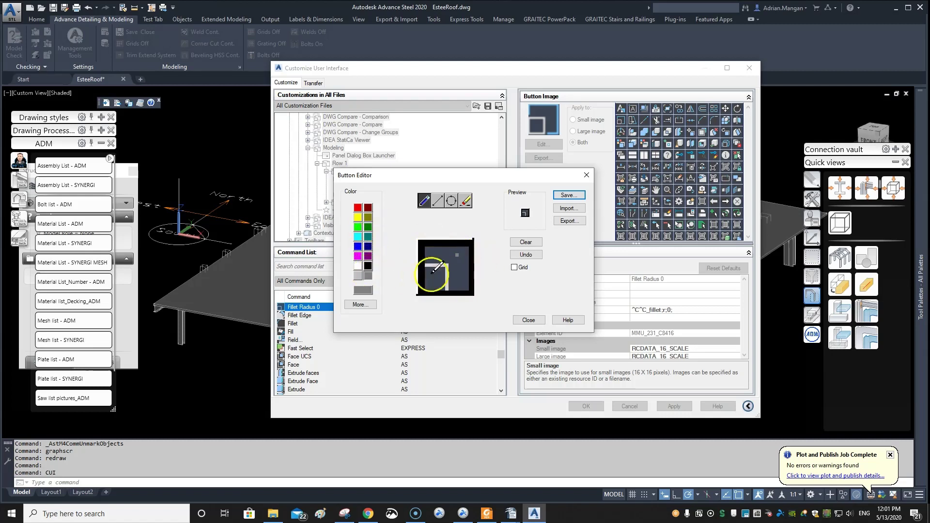
left_click_drag(426, 247, 450, 248)
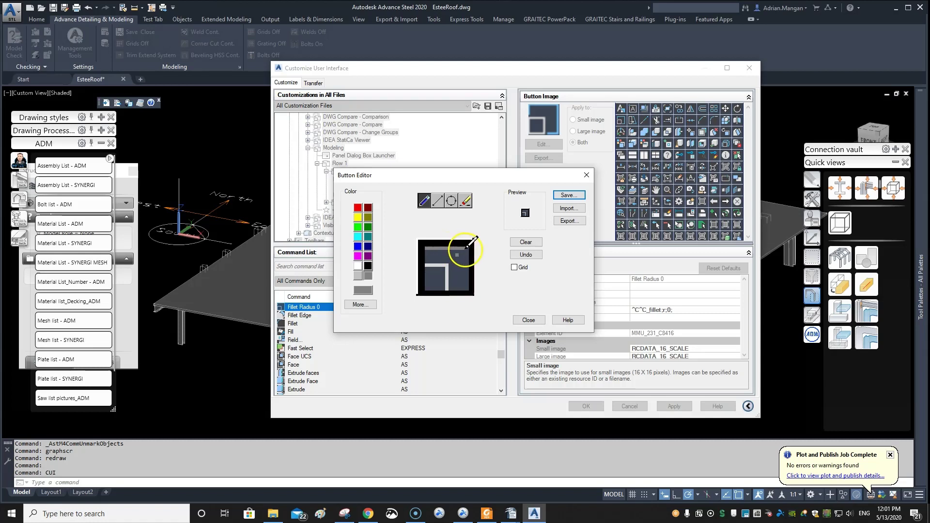
mouse_move(467, 287)
left_mouse_down()
mouse_move(428, 284)
mouse_move(428, 250)
mouse_move(460, 250)
mouse_move(432, 253)
mouse_move(434, 285)
left_mouse_up()
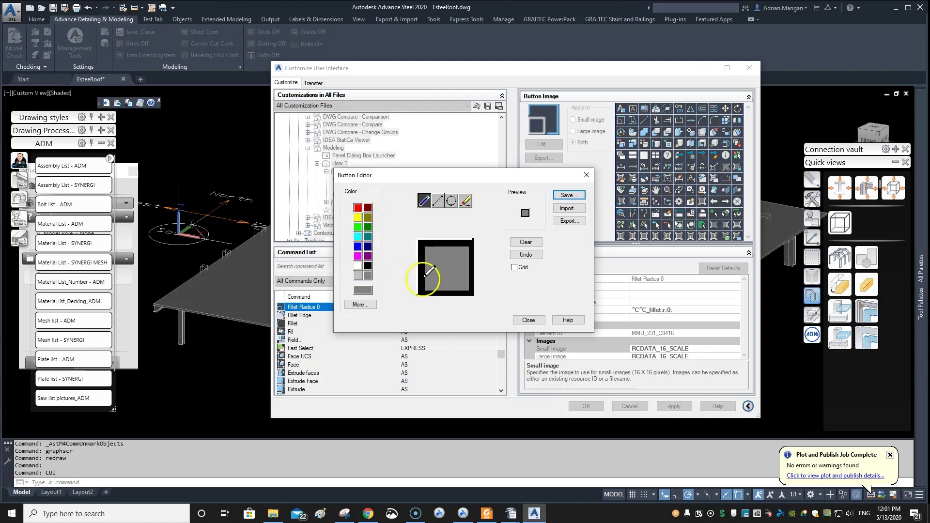
Extend the red vertical stroke, cap it with white, and add a black bottom-left pixel.
mouse_move(429, 281)
left_mouse_down()
mouse_move(444, 250)
mouse_move(466, 251)
left_mouse_up()
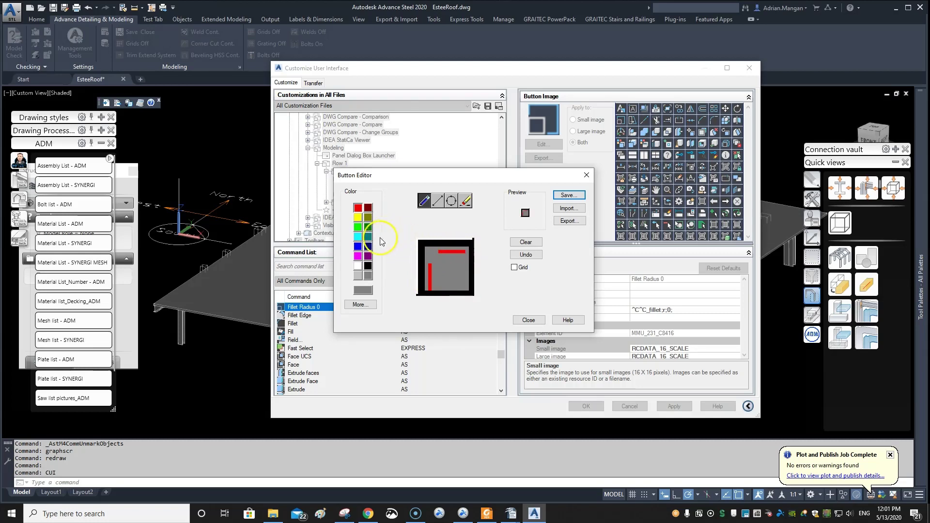
left_click(359, 267)
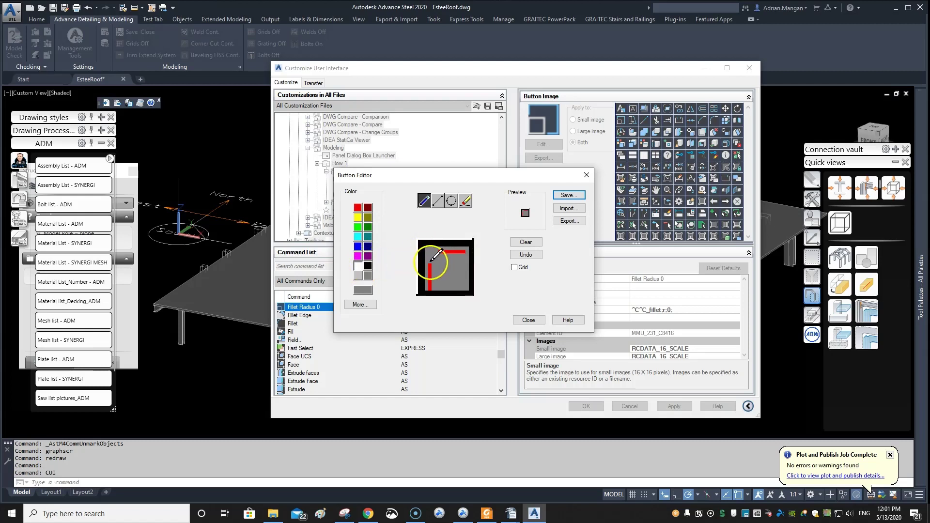
left_click_drag(430, 260, 430, 251)
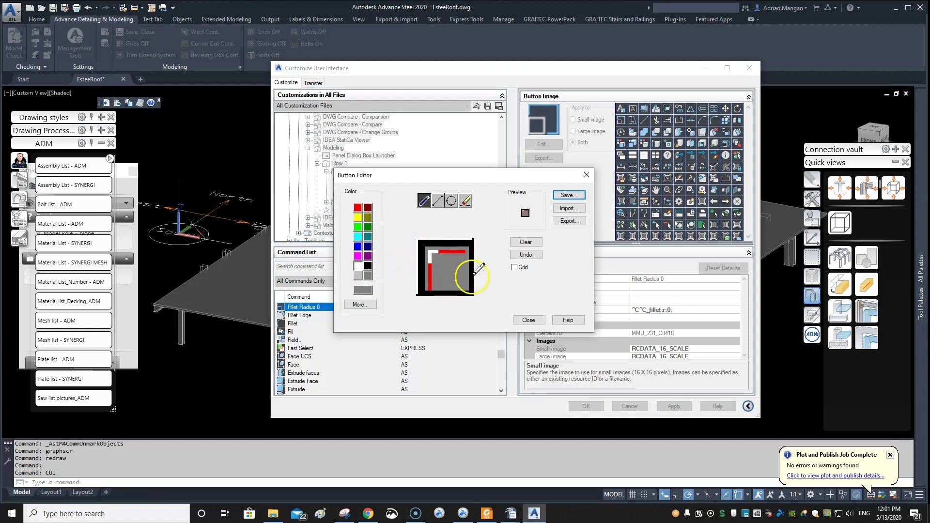
left_click(440, 251)
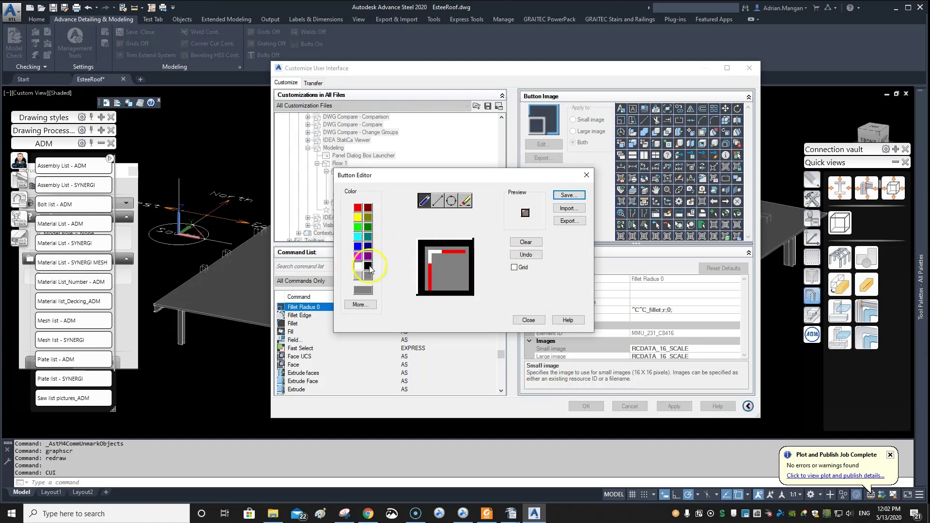
left_click(418, 294)
Save the icon as Fillet Radius 0, export the .bmp to the H: drive, and close the editor.
left_click(568, 195)
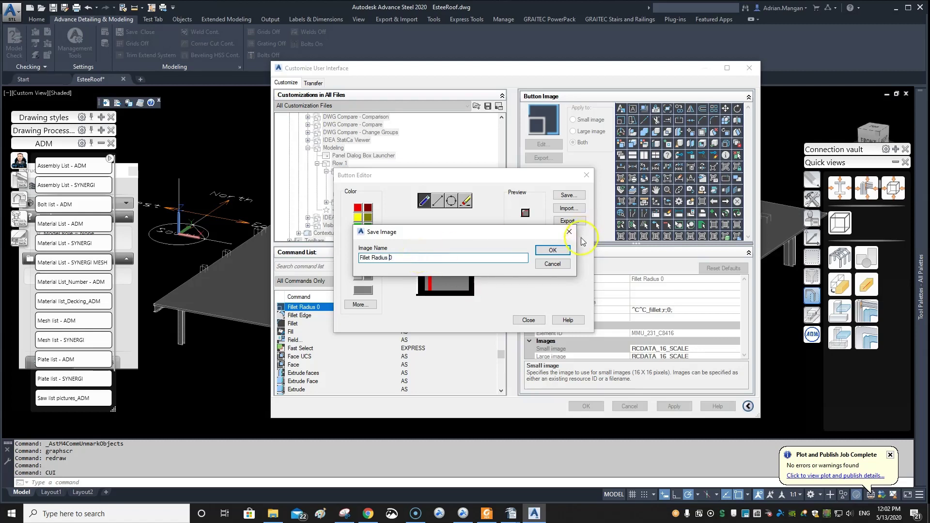
left_click(559, 254)
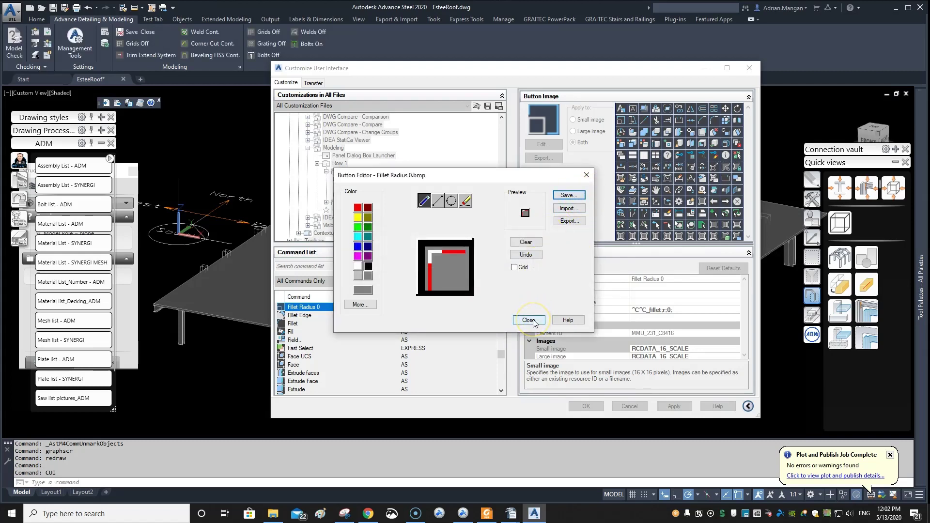
left_click(569, 220)
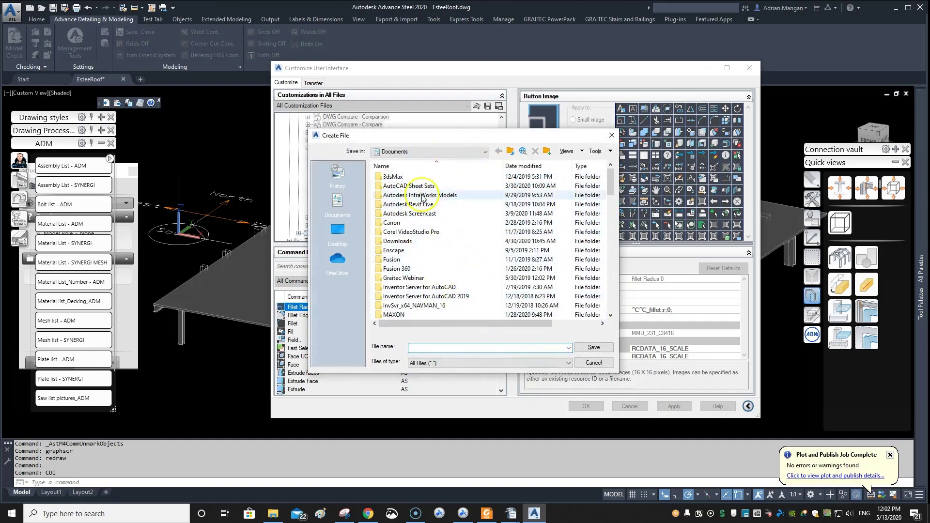
left_click(408, 151)
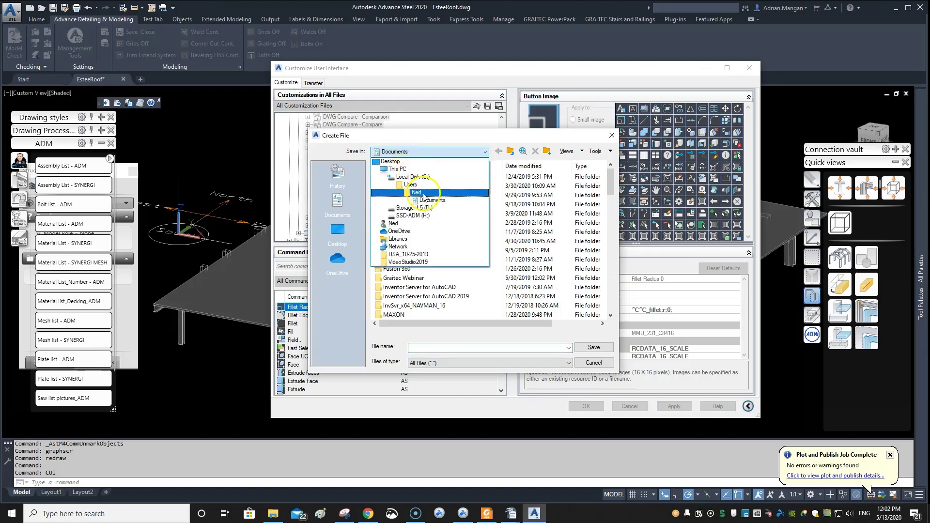
left_click(416, 225)
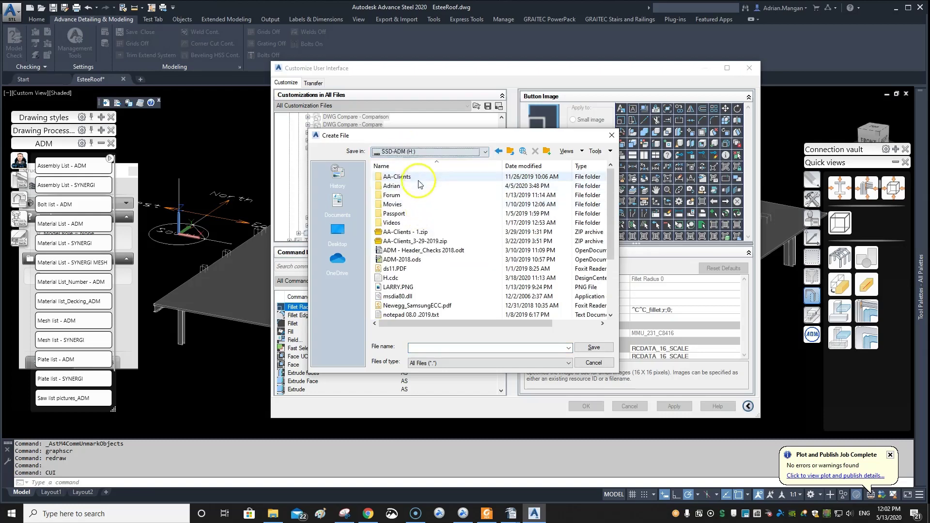
left_click(443, 347)
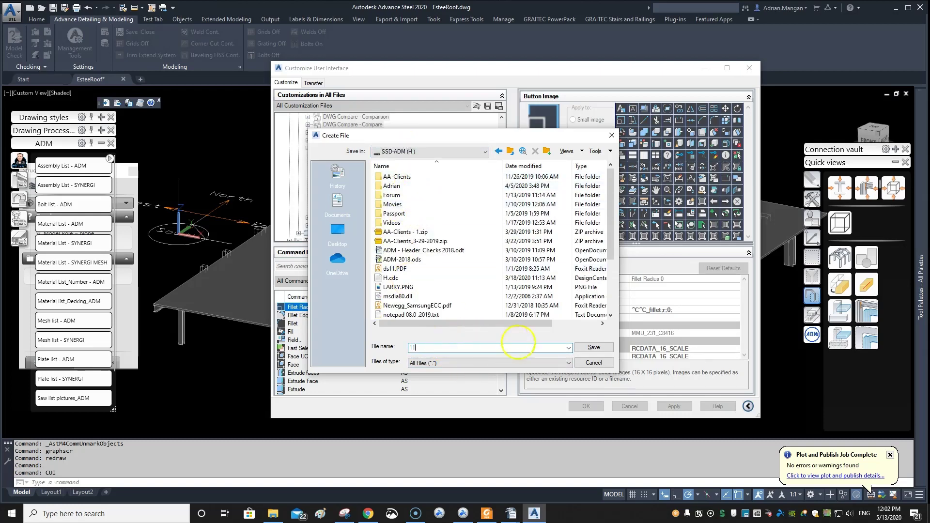
left_click(593, 348)
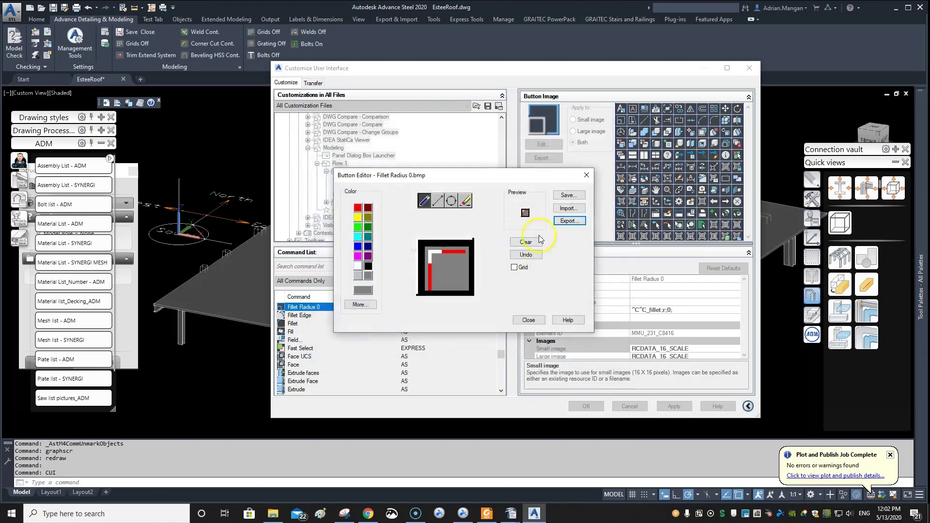
left_click(529, 319)
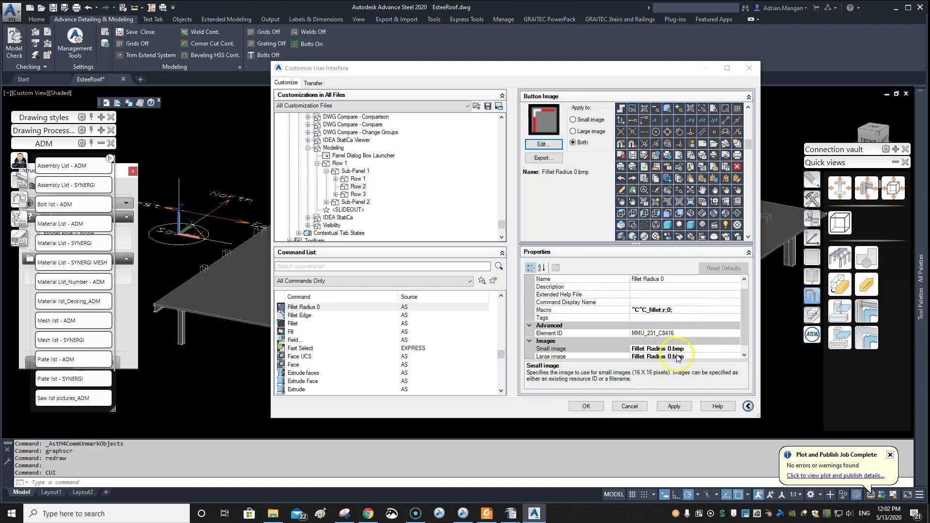
Add Fillet Radius 0 from the Command List into Row 2 of the Modeling panel.
left_click(301, 307)
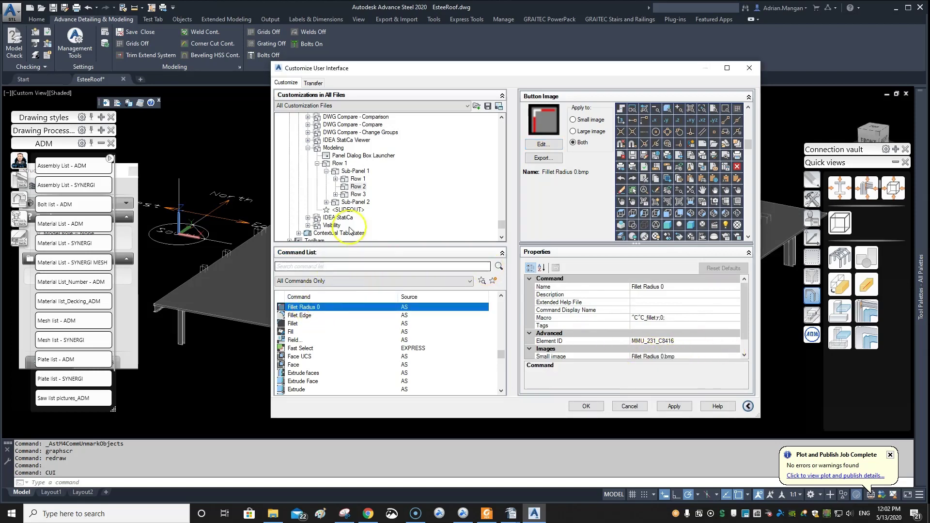
left_click(357, 187)
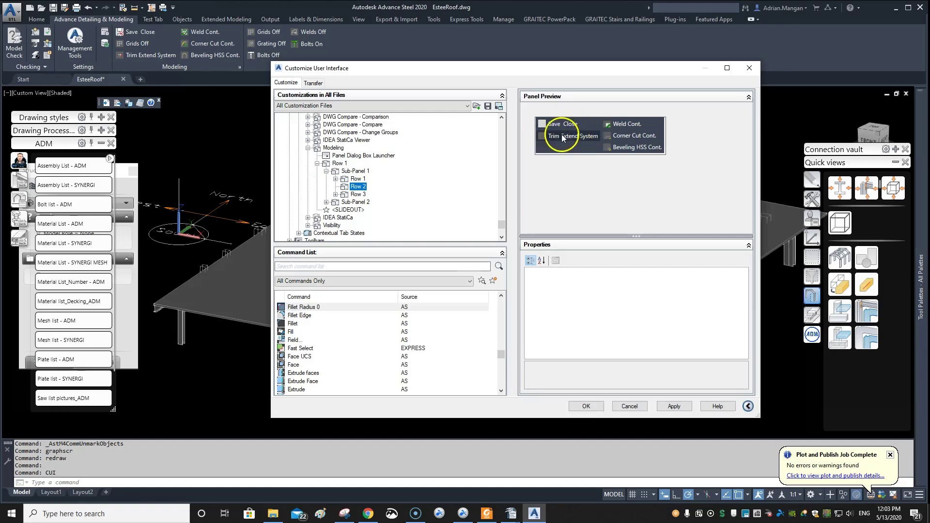
left_click(314, 307)
left_click_drag(314, 307, 360, 126)
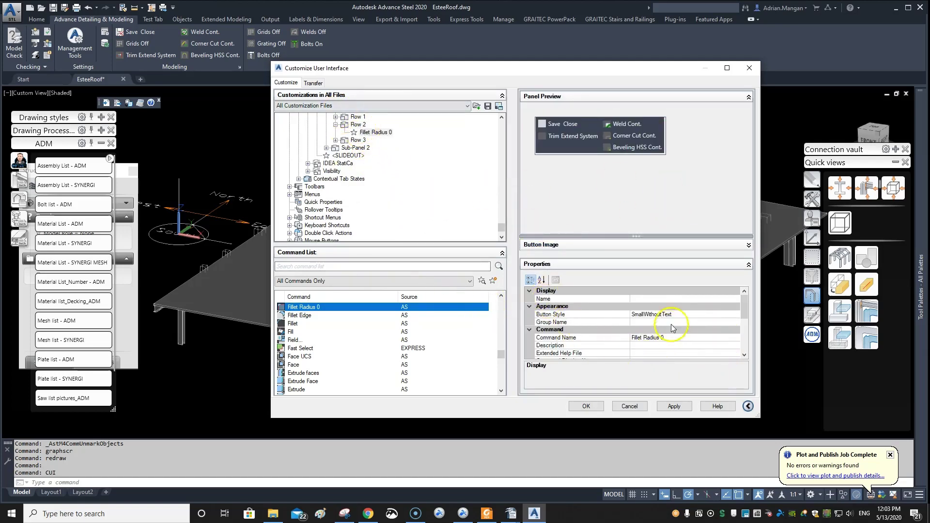
Set the new button's style to SmallWithText, then apply and save the customization.
left_click(682, 315)
left_click(736, 314)
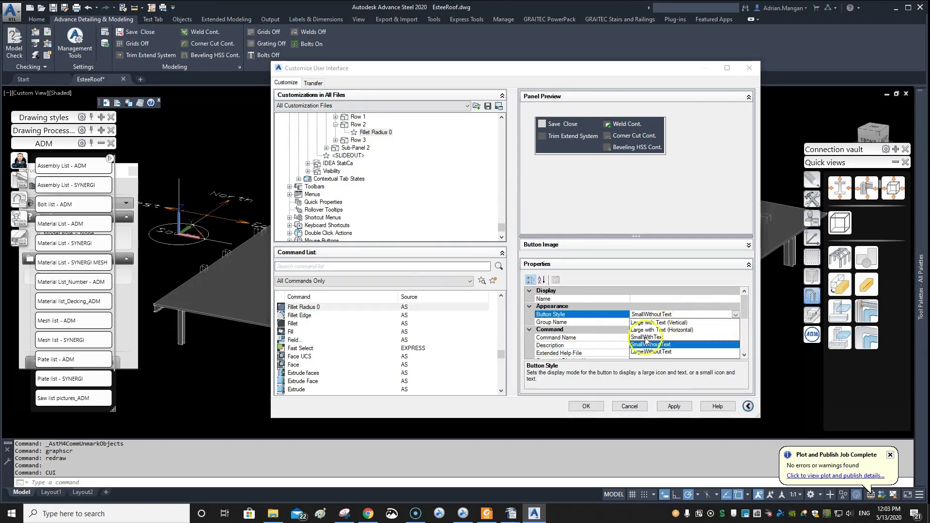
left_click(678, 344)
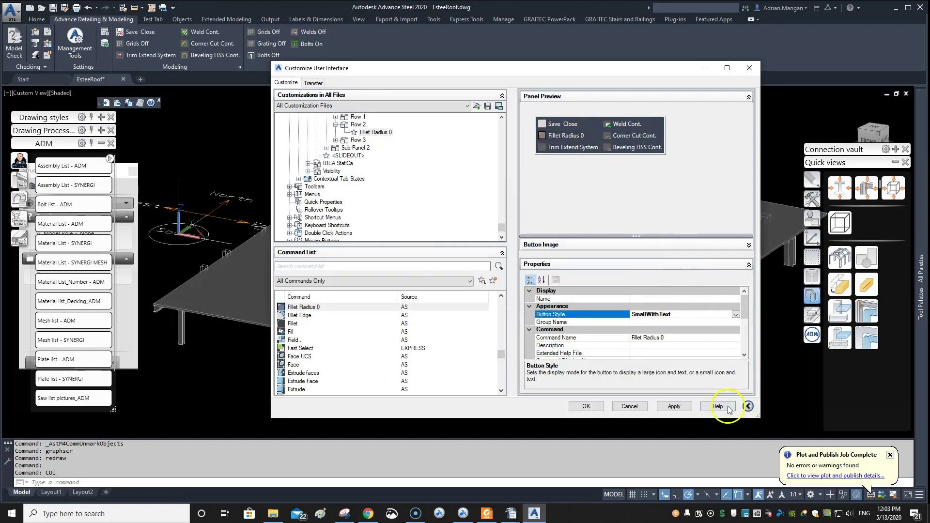
left_click(672, 407)
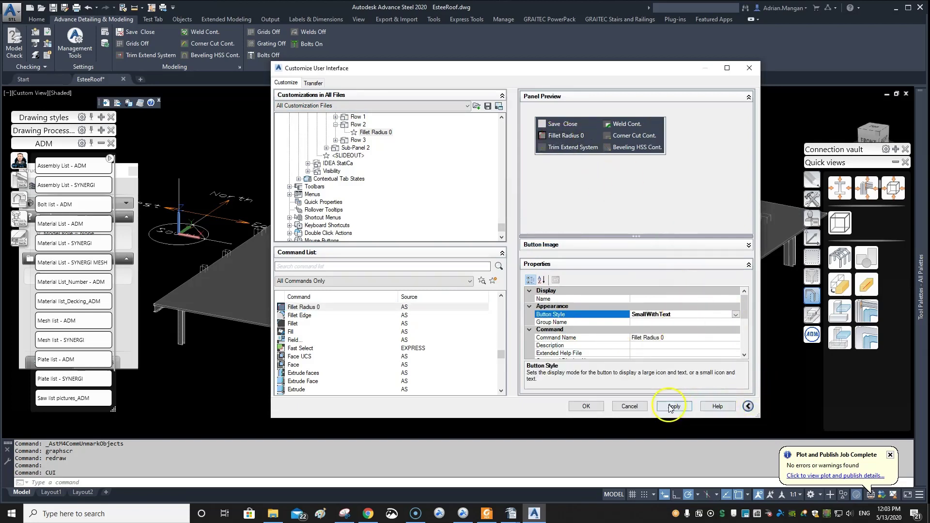
left_click(587, 406)
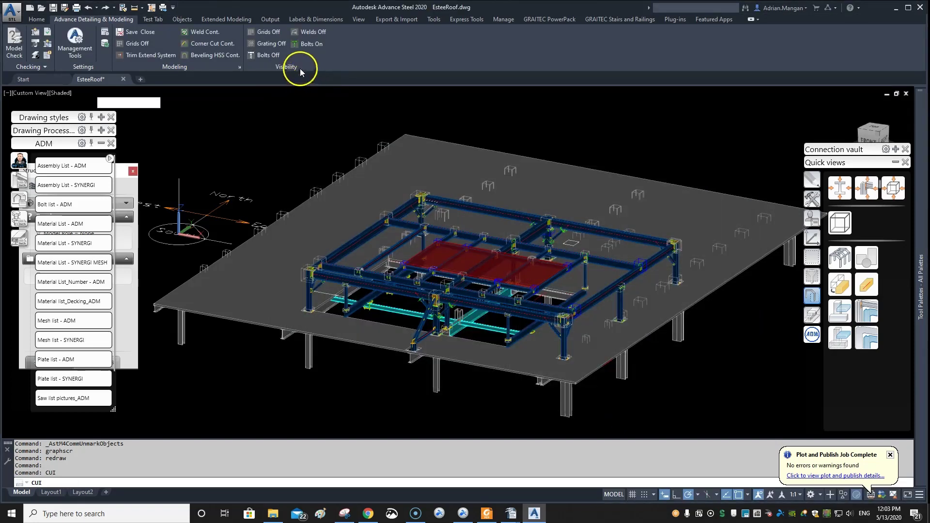
Check Fillet Radius 0 on the Modeling panel, then reopen the customization window with CUI.
left_click(137, 43)
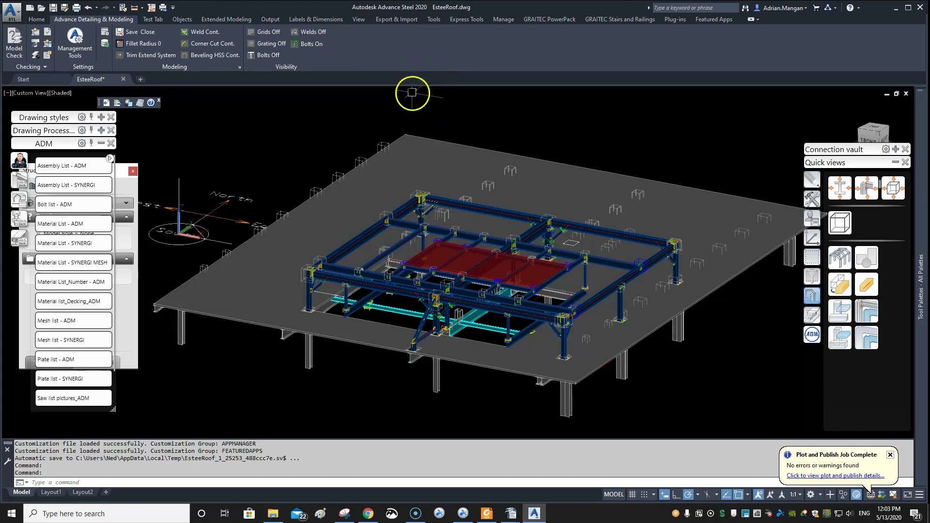
type("cu")
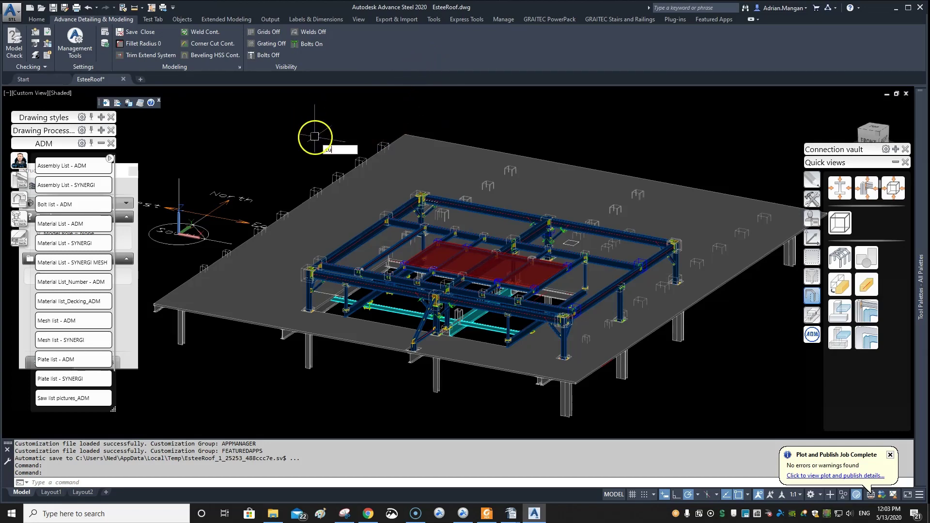
key("Return")
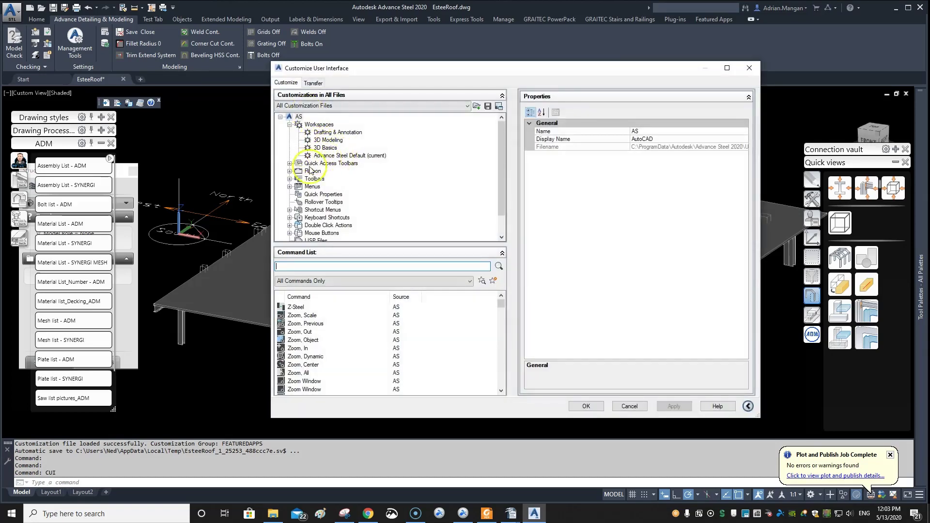
Create a new ribbon panel named Drawings under Panels, then switch to the CUSTOM COMMANDS PDF.
left_click(289, 171)
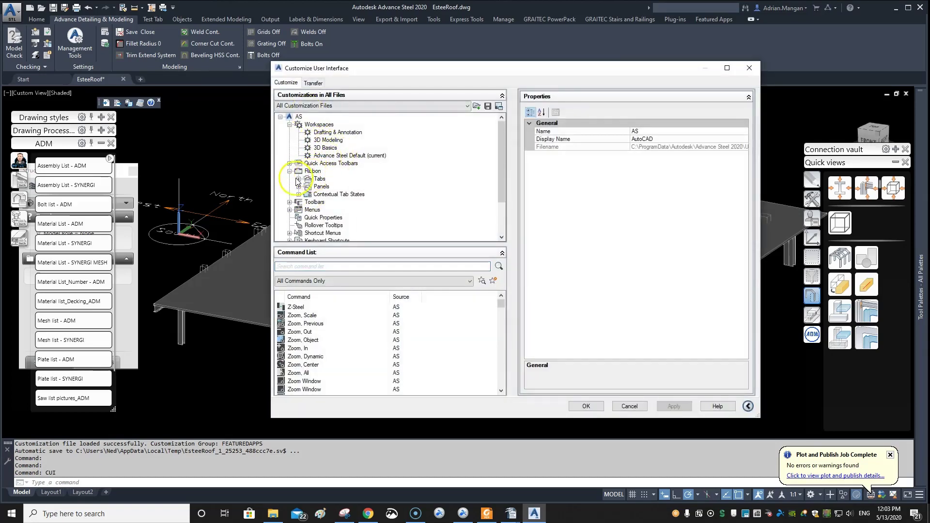
left_click(298, 179)
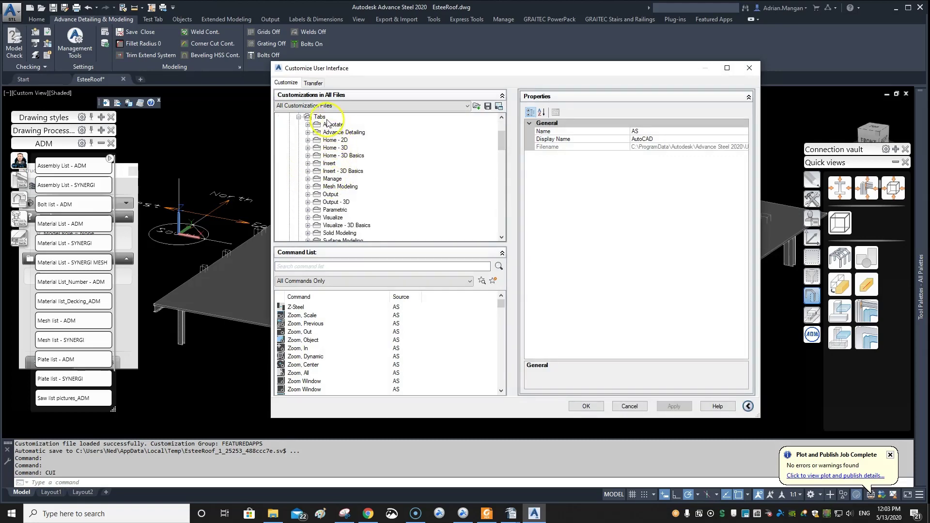
scroll(358, 198, "down", 5)
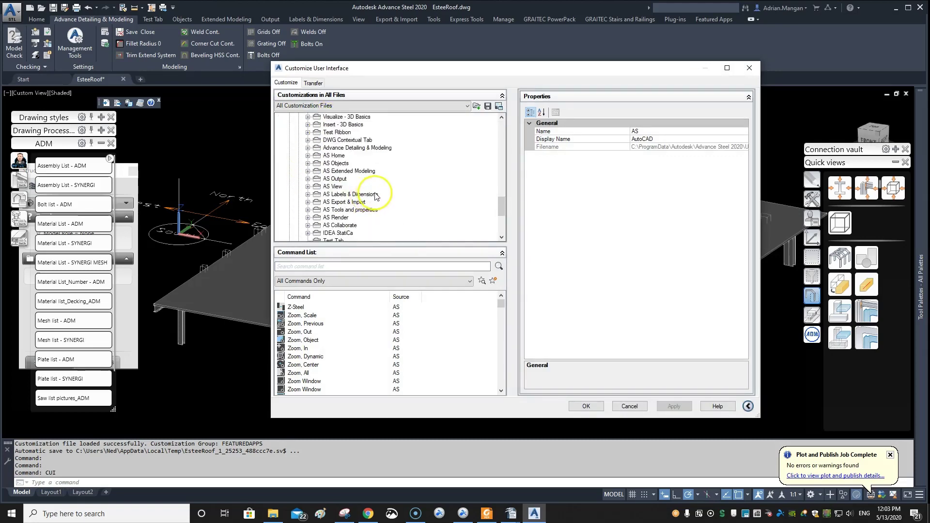
scroll(376, 196, "down", 3)
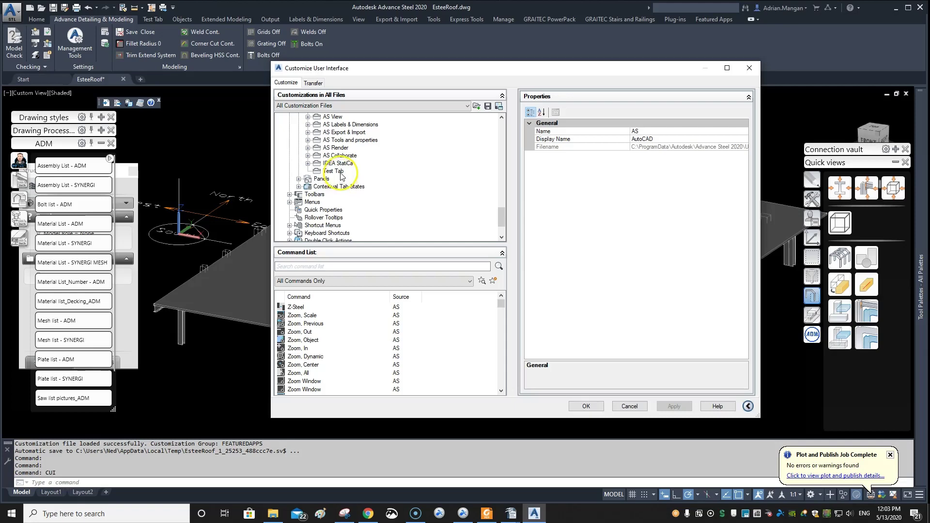
left_click(298, 179)
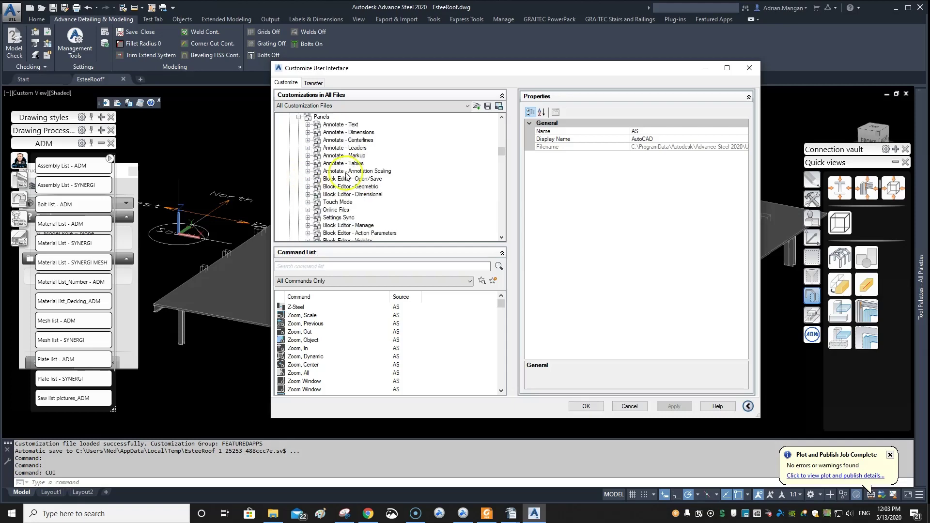
right_click(321, 119)
left_click(361, 122)
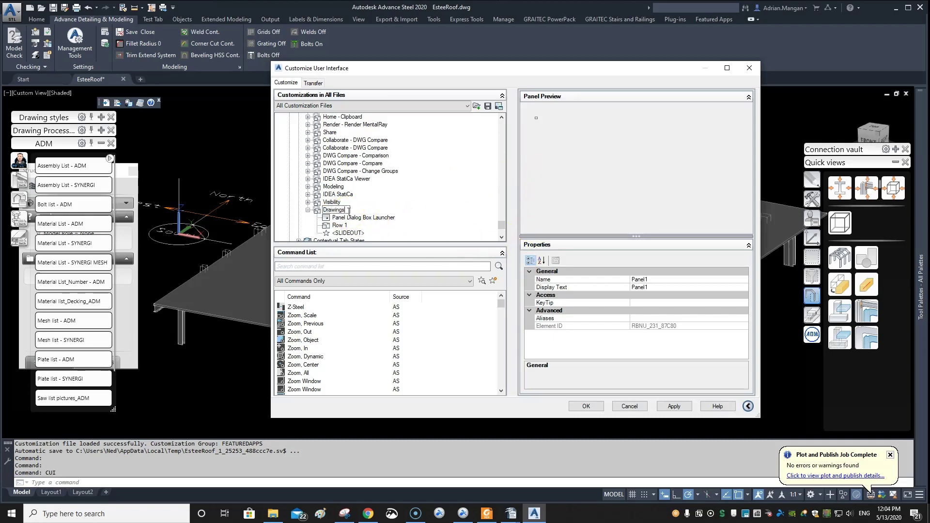
key("Return")
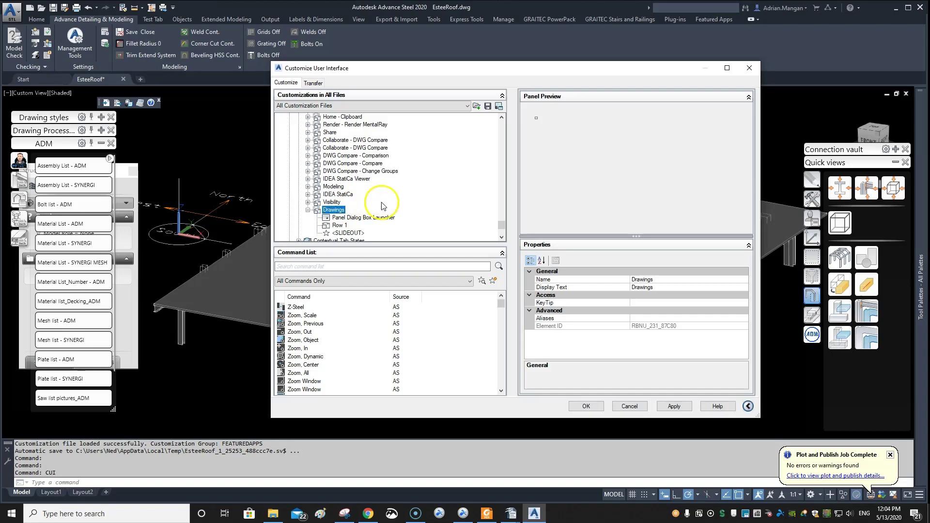
left_click(487, 513)
scroll(499, 376, "down", 8)
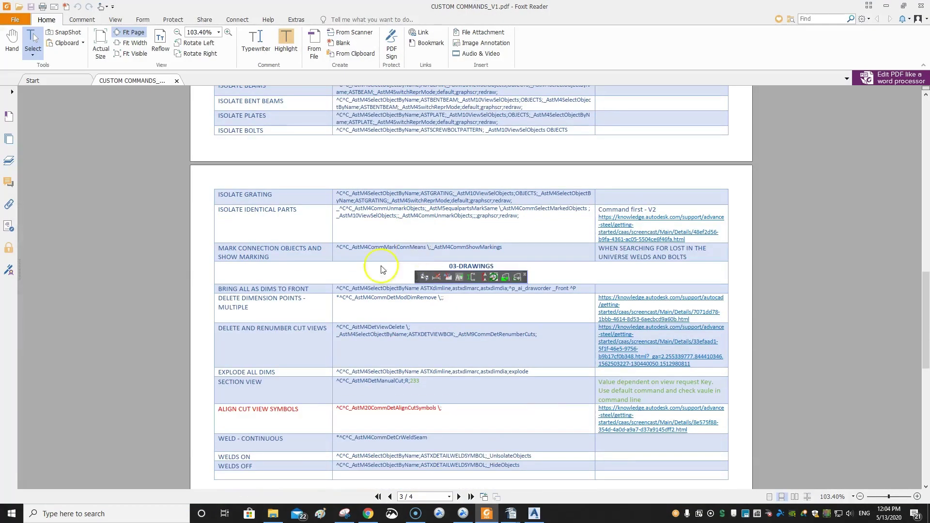
Scroll the PDF to the 03-DRAWINGS commands and minimize Foxit Reader.
scroll(492, 242, "down", 3)
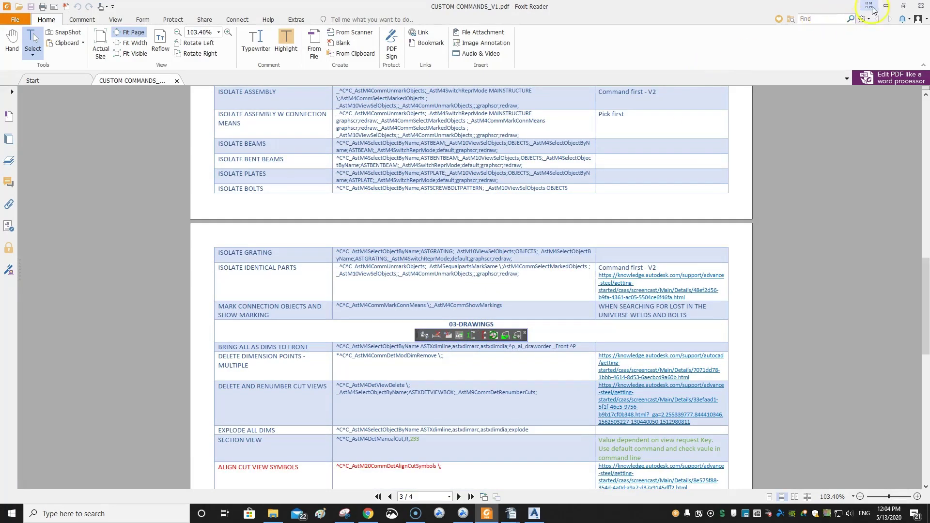
left_click(886, 6)
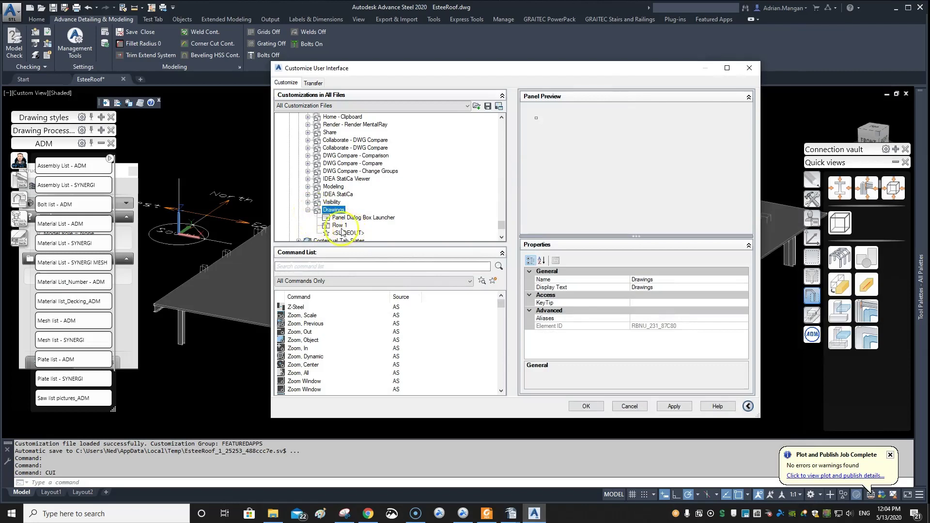
Add Sub-Panel 1 and Sub-Panel 2 under the Drawings panel's Row 1.
left_click(340, 226)
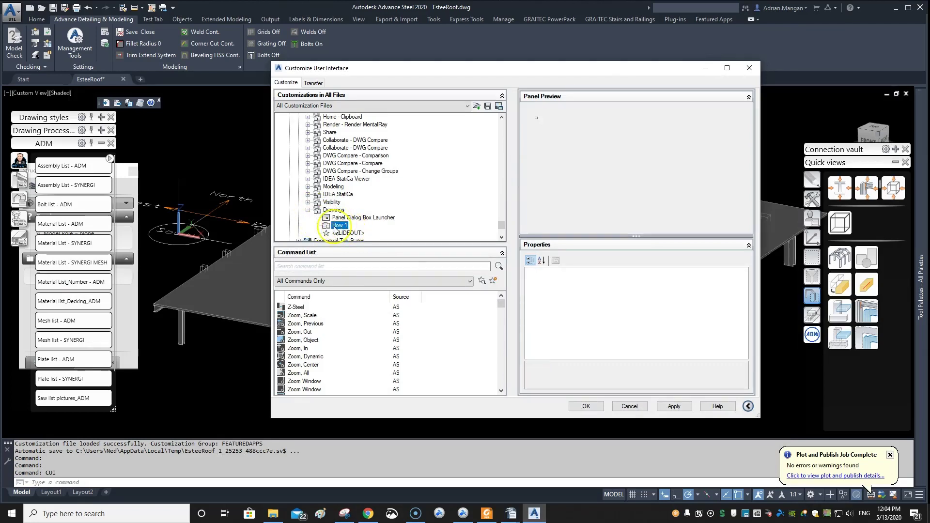
right_click(336, 229)
left_click(374, 256)
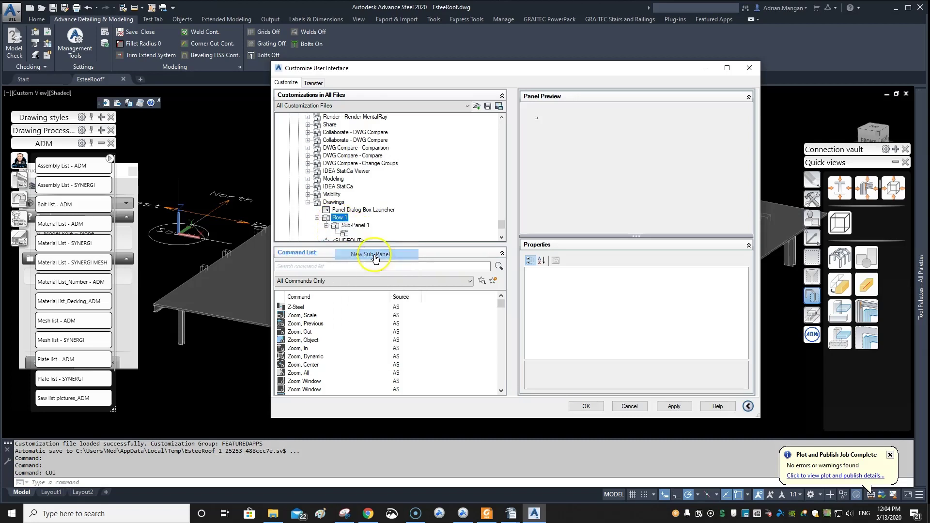
right_click(343, 221)
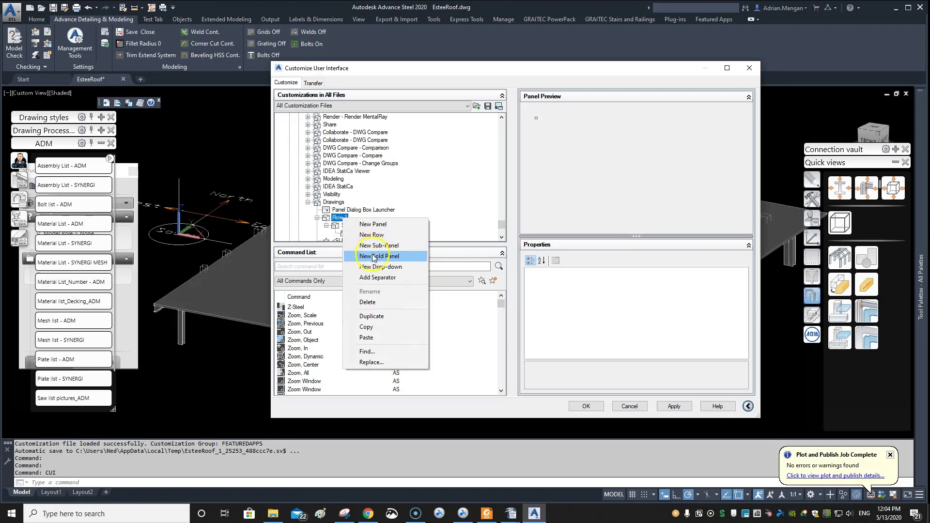
left_click(374, 246)
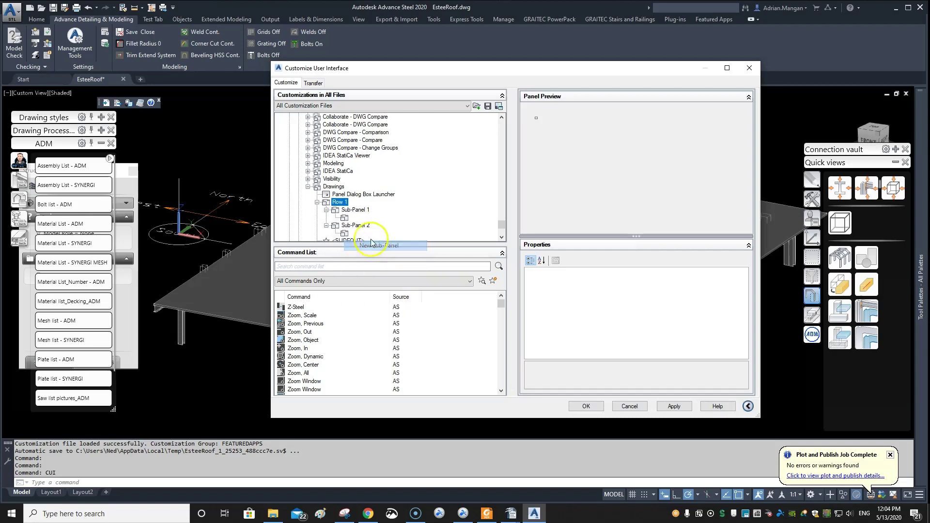
Copy the Drawings panel from the Panels list.
left_click(318, 202)
double_click(335, 187)
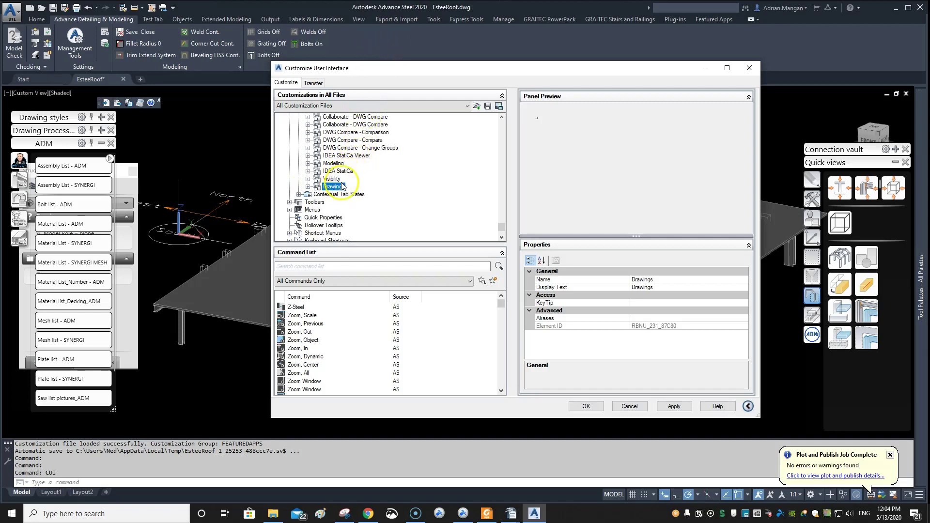
right_click(341, 190)
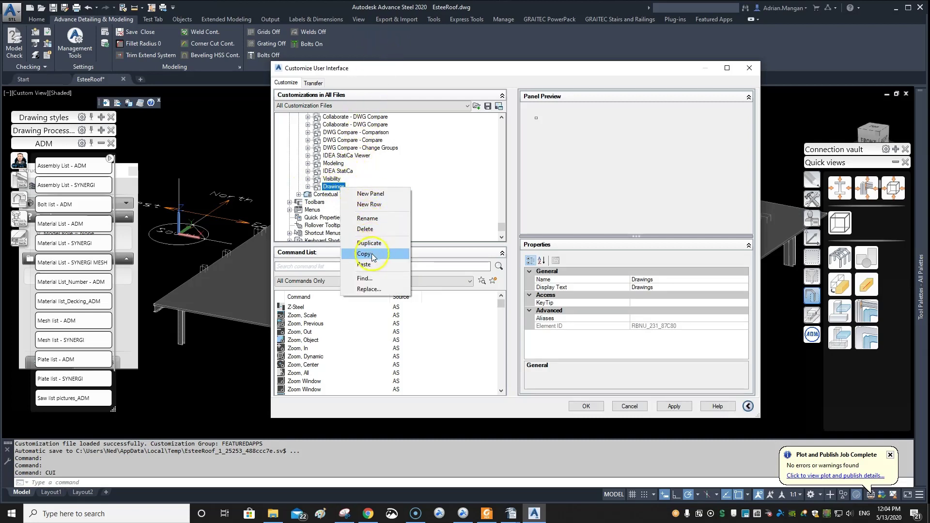
left_click(423, 144)
Paste the Drawings panel into the Advance Detailing & Modeling tab and apply the change.
scroll(423, 144, "up", 1)
scroll(502, 128, "up", 15)
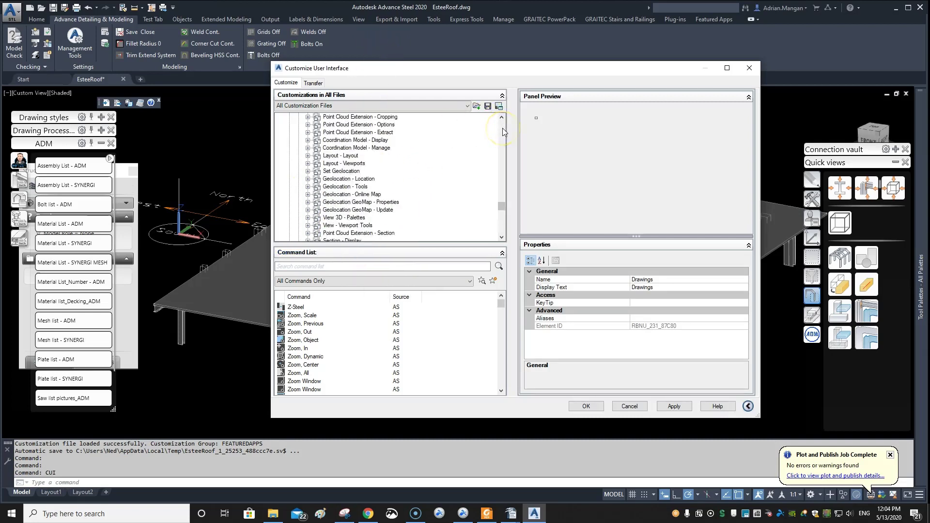
scroll(501, 128, "up", 15)
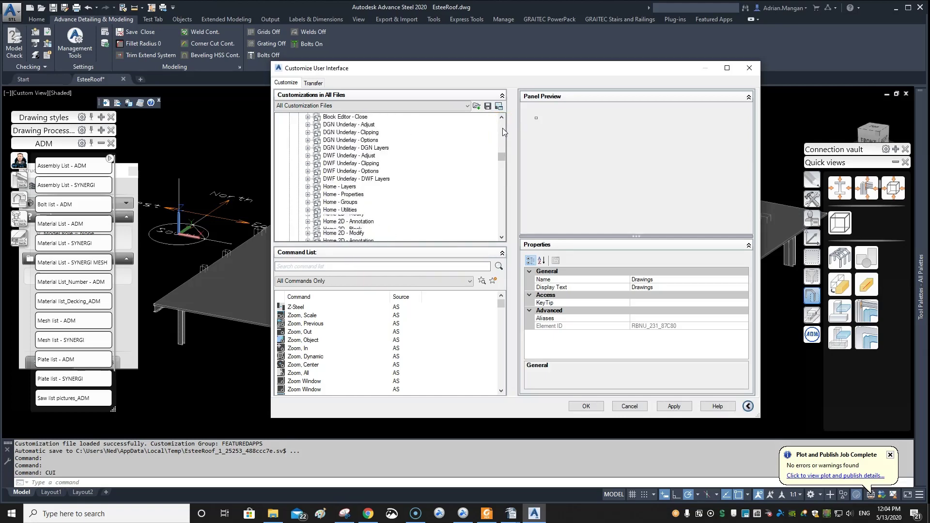
scroll(349, 145, "up", 1)
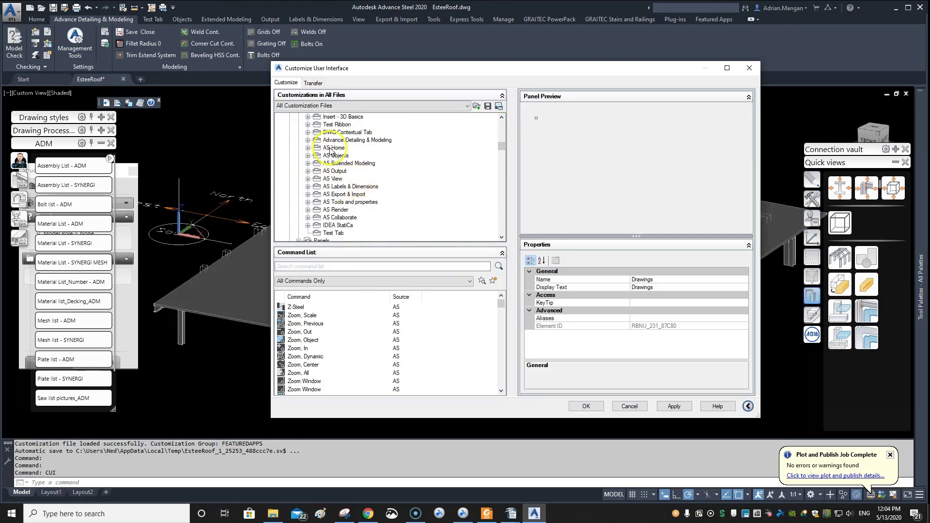
left_click(349, 140)
left_click(308, 139)
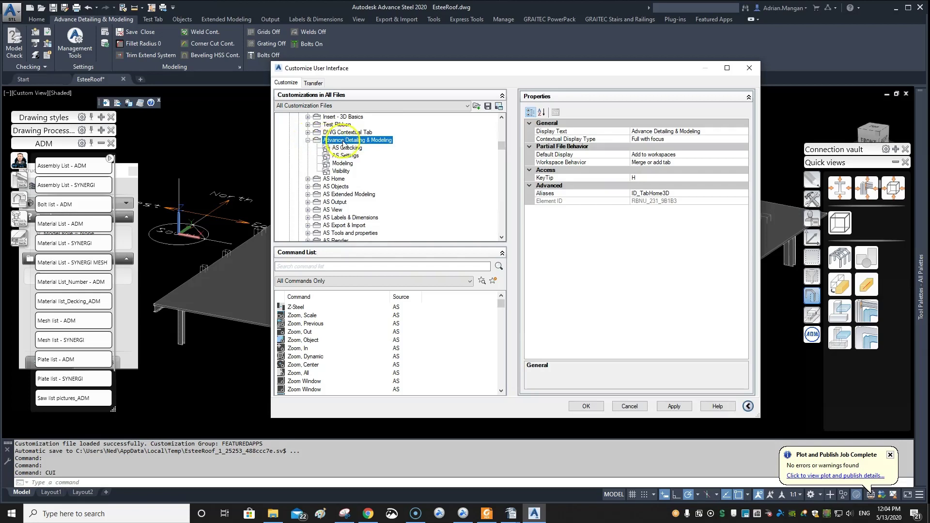
right_click(345, 141)
left_click(367, 207)
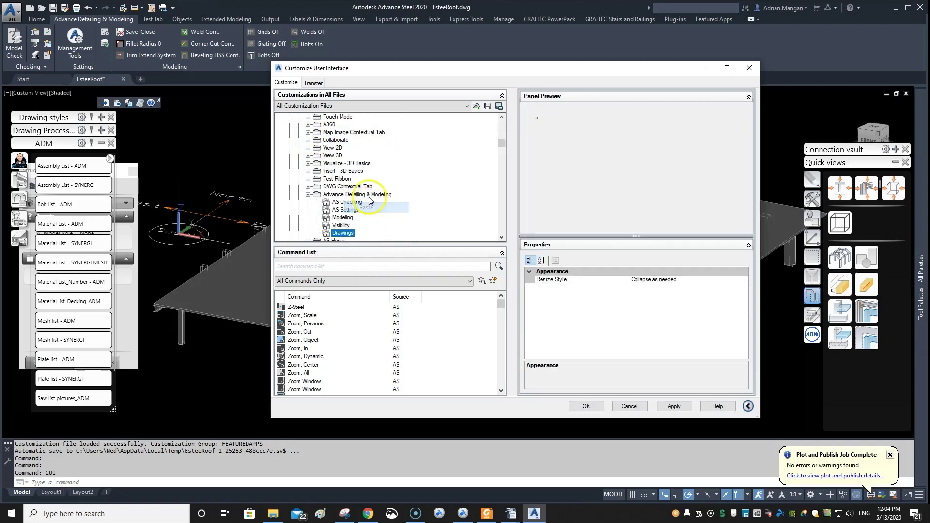
double_click(323, 192)
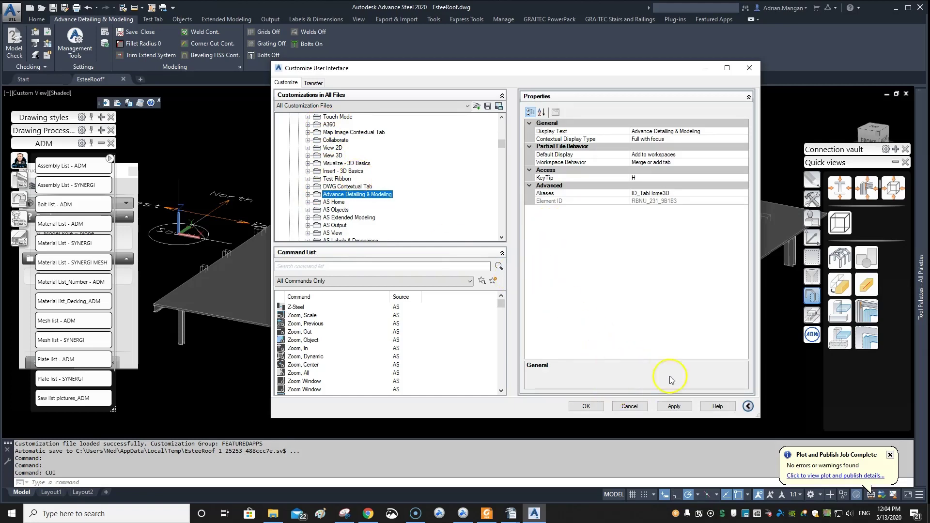
left_click(673, 405)
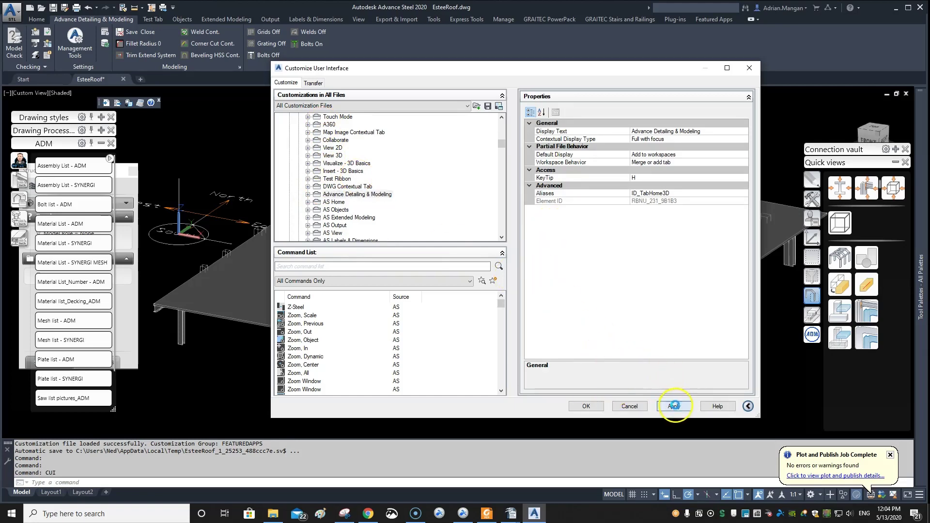
Save and close the customization, then view the Drawings panel on the Advance Detailing & Modeling tab.
left_click(584, 405)
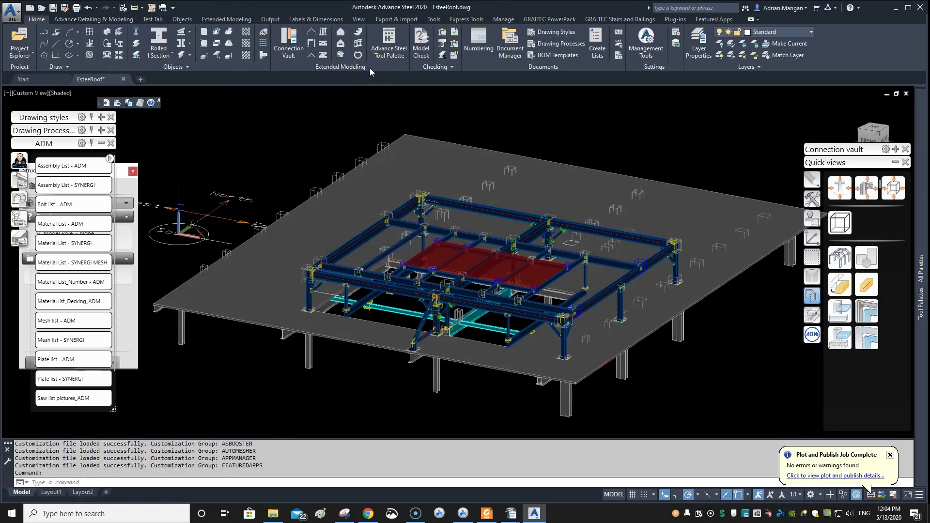
left_click(125, 21)
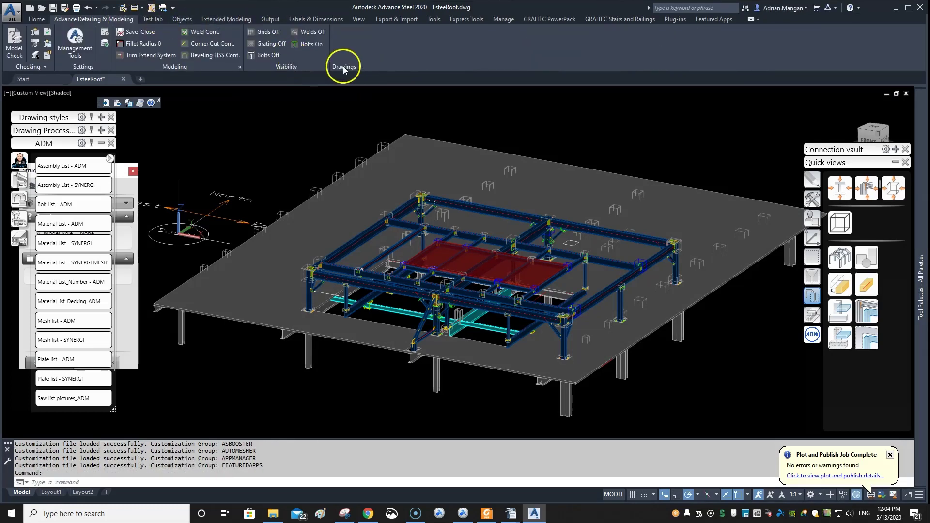
left_click(241, 66)
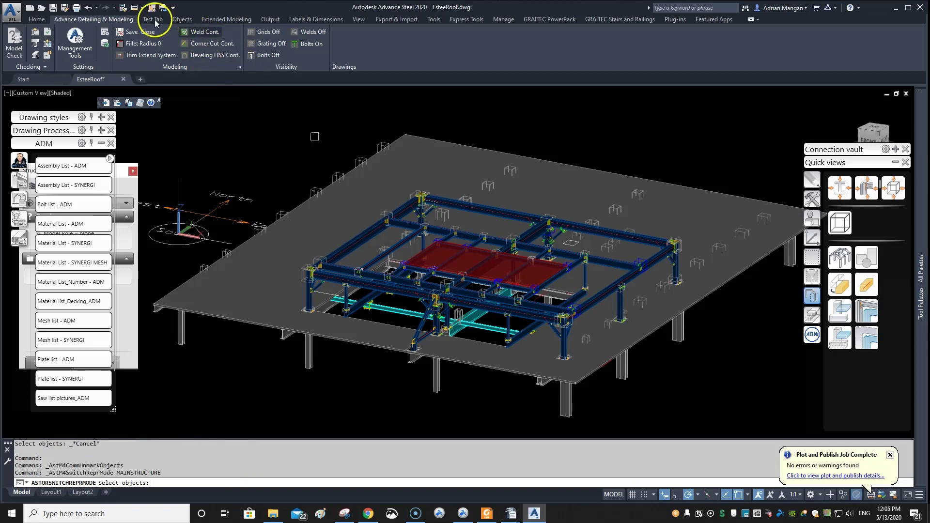
Cancel the pending selection prompt and reopen the customization window with CUI.
key("Escape")
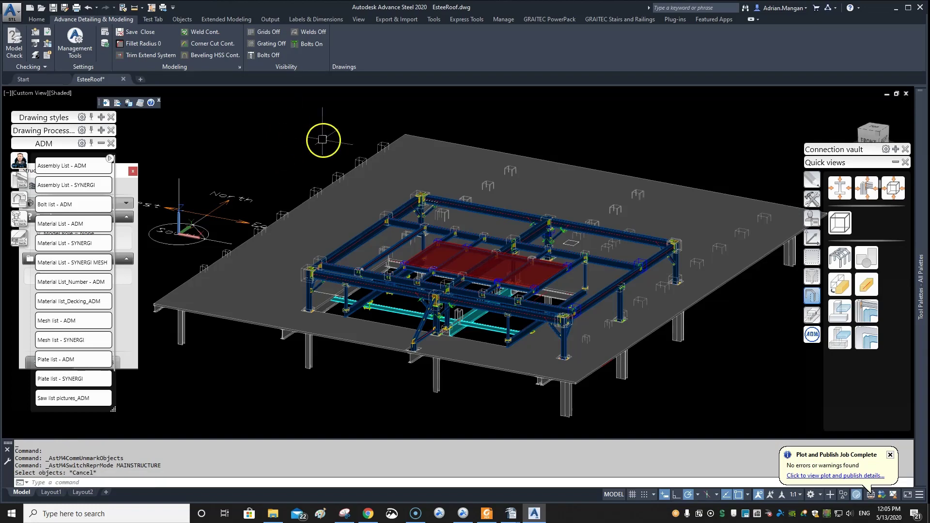
type("CUI")
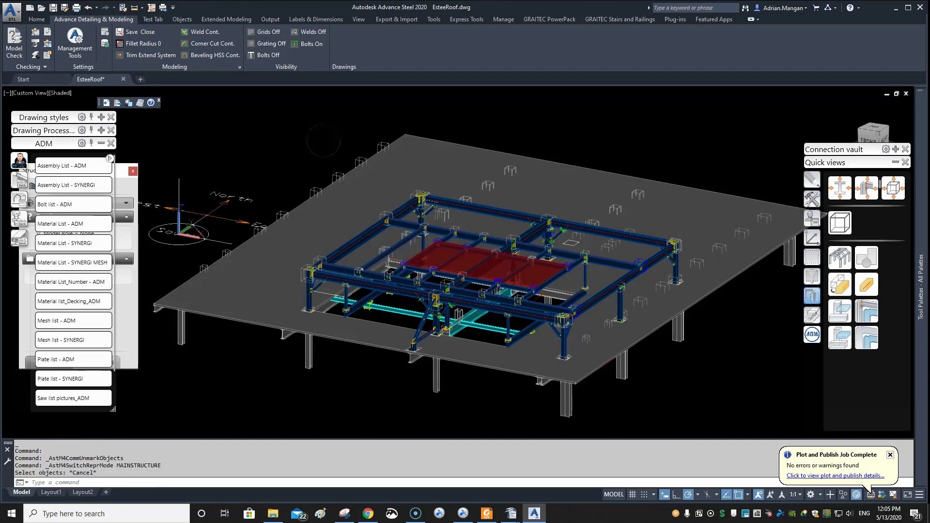
key("Return")
Expand Ribbon > Panels and the Drawings panel definition in the customization tree.
left_click(296, 173)
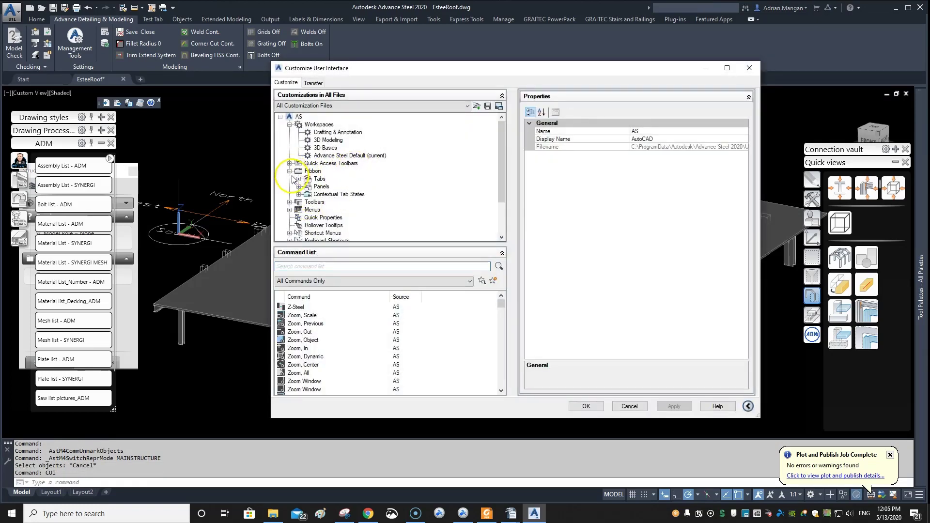
left_click(299, 188)
scroll(397, 184, "down", 10)
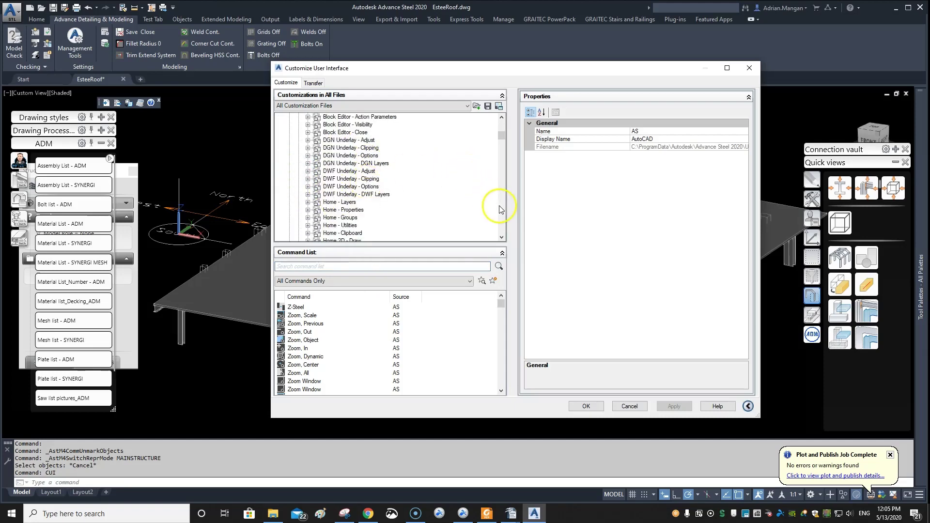
scroll(500, 214, "down", 10)
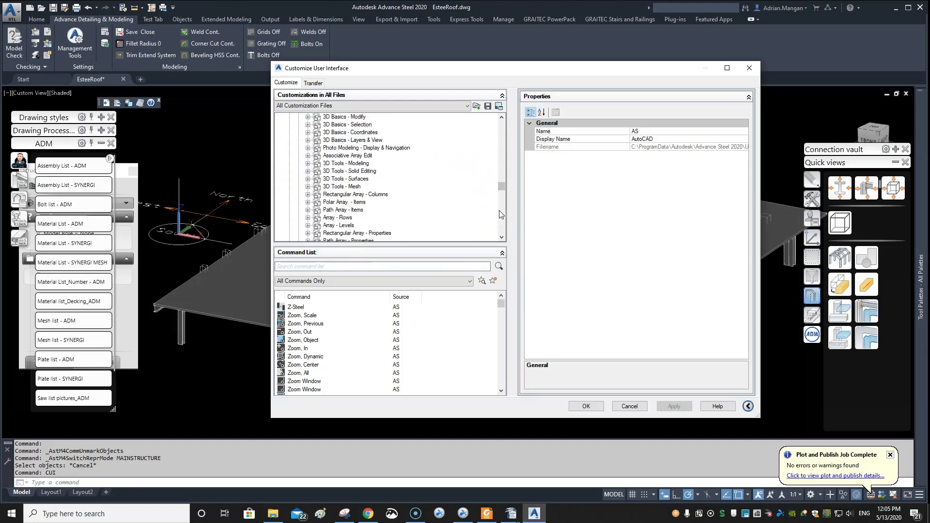
left_click(501, 223)
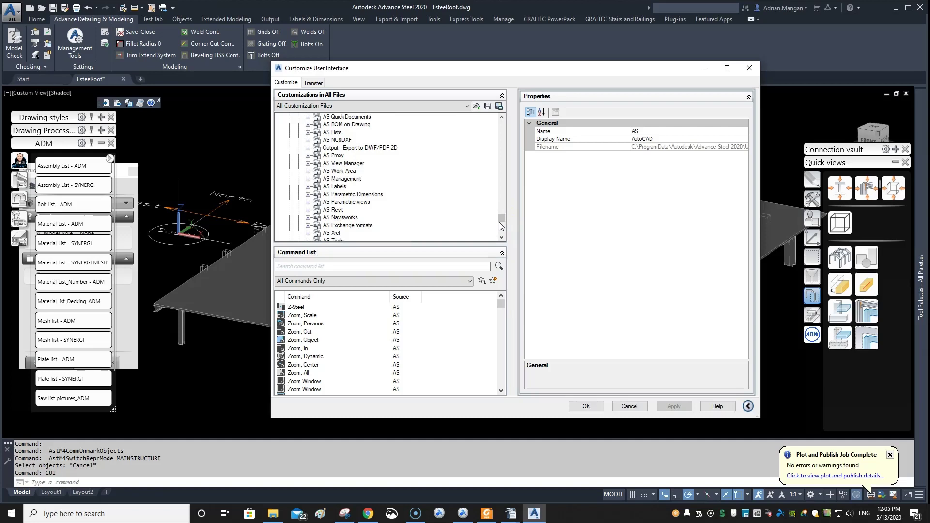
left_click(501, 226)
double_click(342, 218)
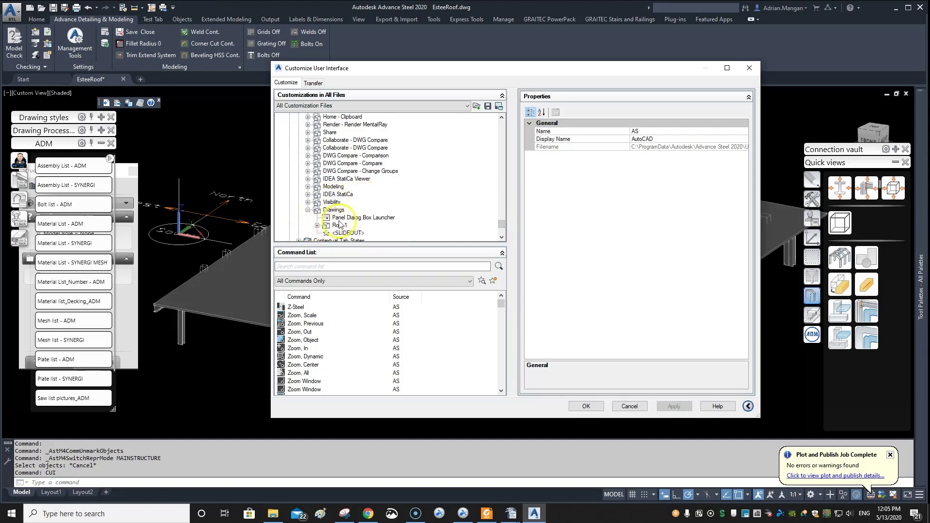
Inspect the Modeling and Visibility panel entries, then select Zoom, Scale in the Command List.
left_click(307, 187)
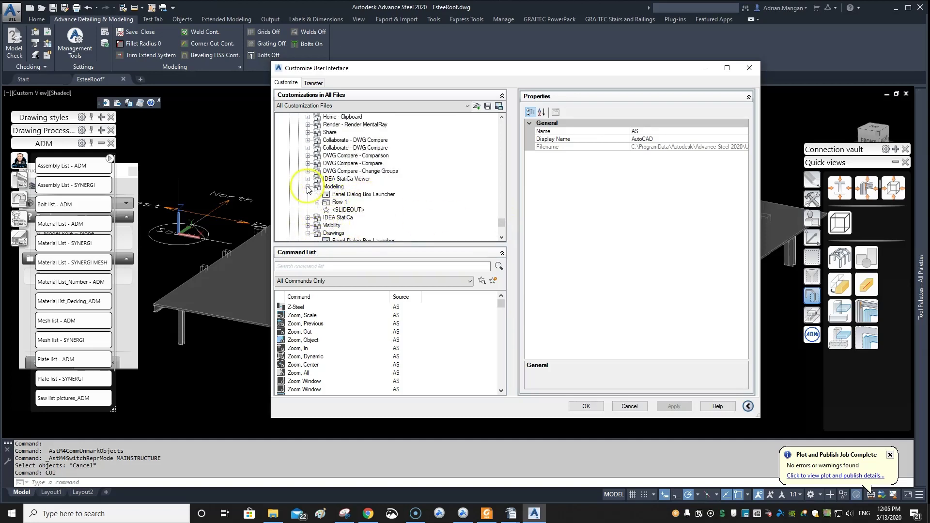
left_click(359, 194)
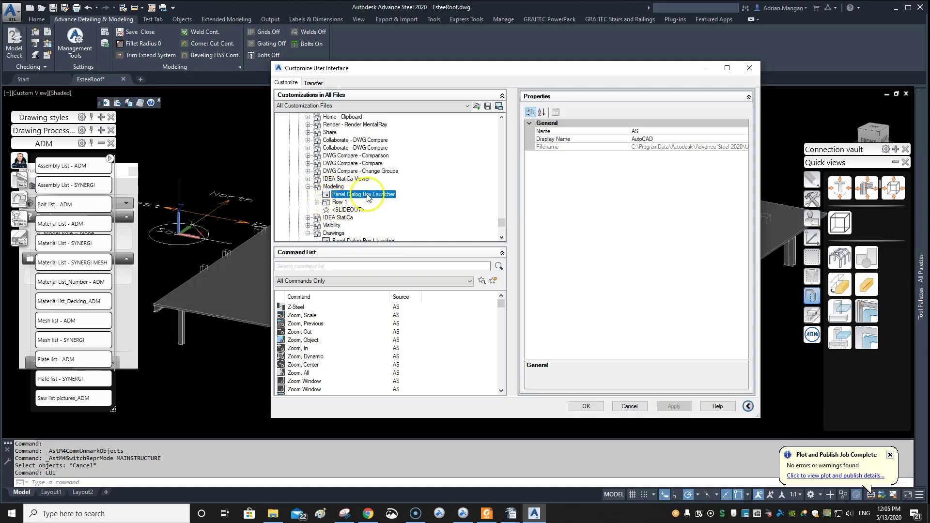
left_click(336, 210)
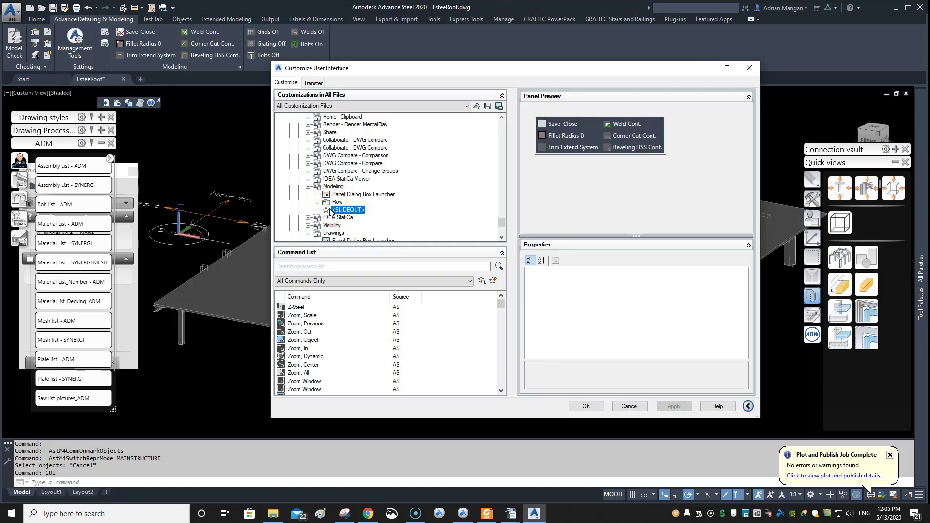
left_click(307, 225)
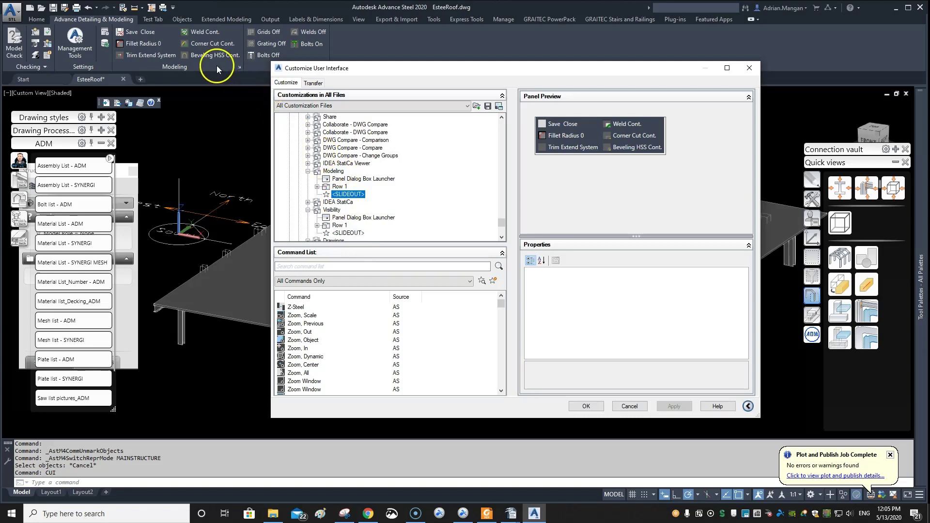
left_click(345, 180)
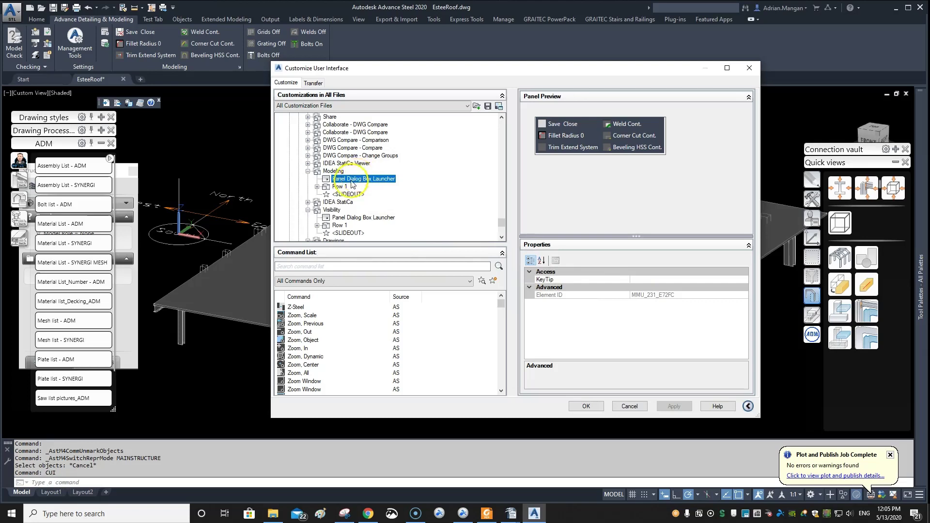
left_click(306, 315)
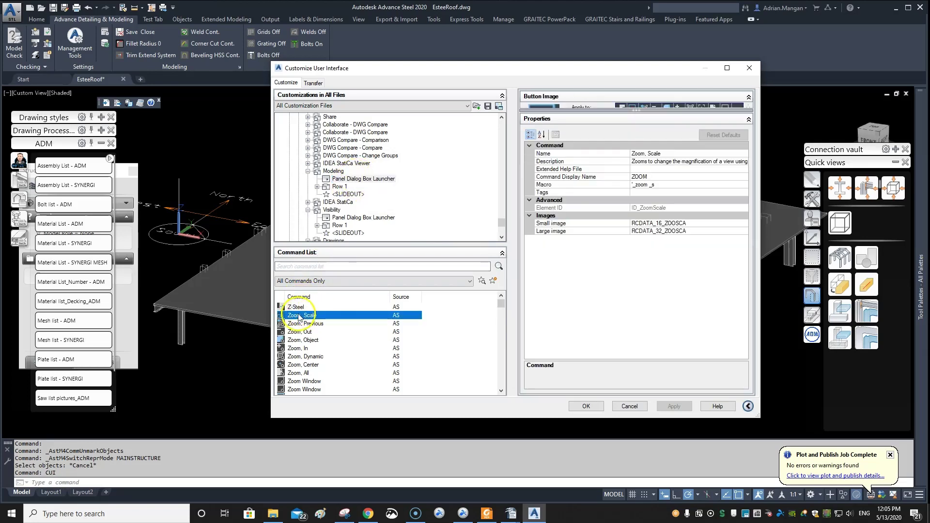
Attach Zoom, Scale to the Drawings and Visibility panels' dialog box launchers.
mouse_move(299, 317)
left_mouse_down()
mouse_move(349, 208)
mouse_move(361, 135)
mouse_move(357, 181)
mouse_move(356, 156)
left_mouse_up()
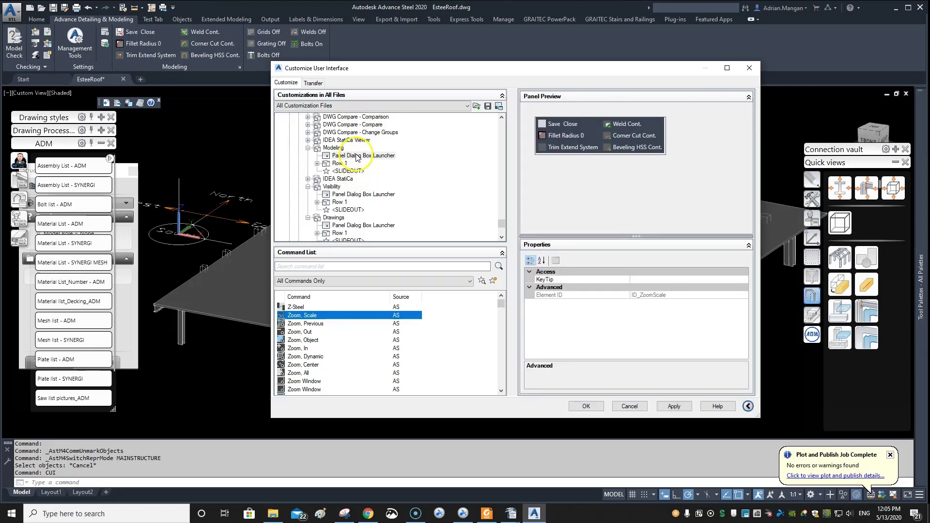
left_click(317, 163)
left_click(326, 171)
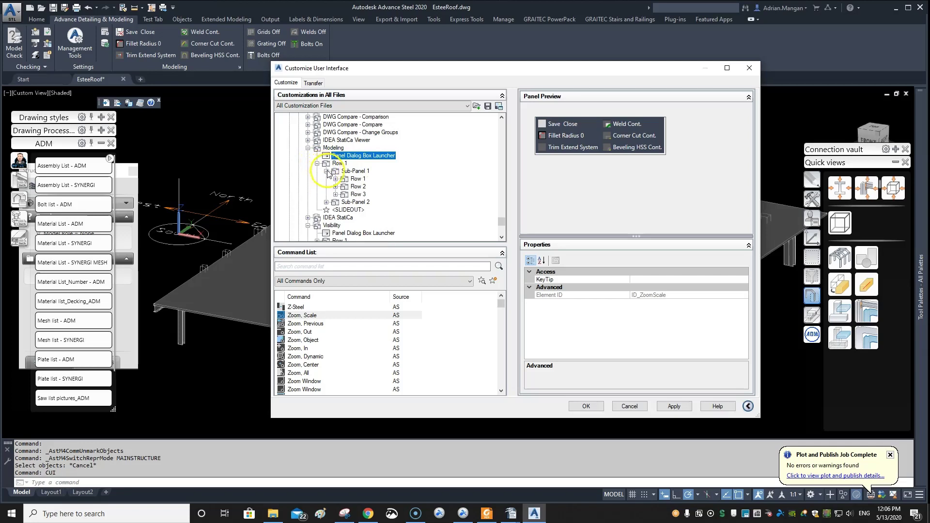
left_click(326, 171)
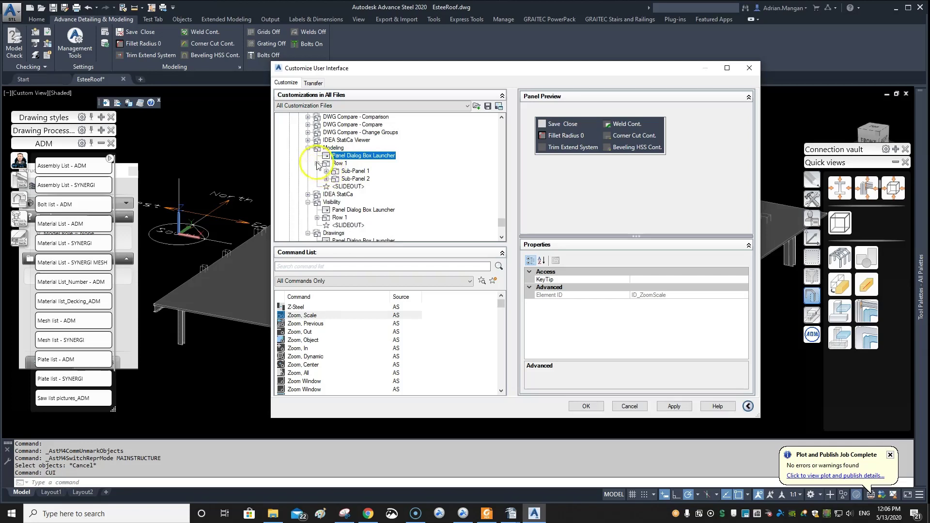
left_click(345, 187)
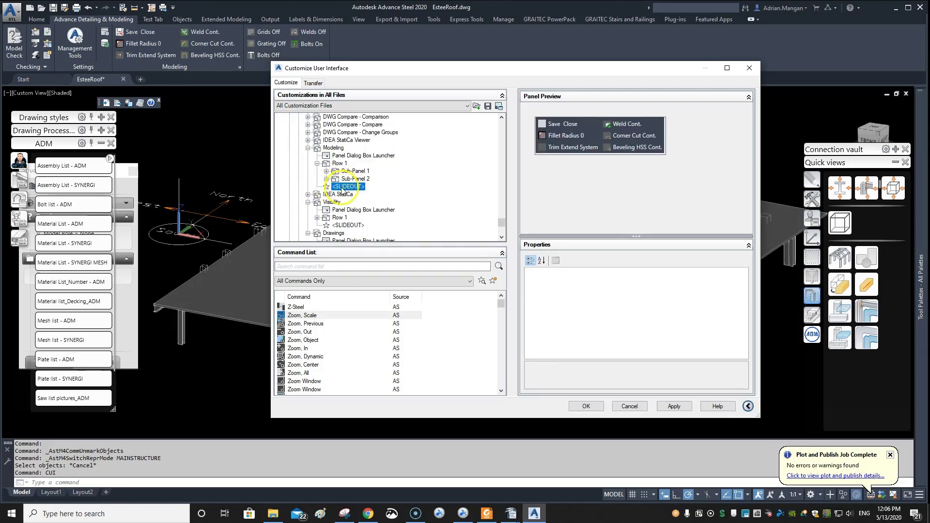
left_click(313, 316)
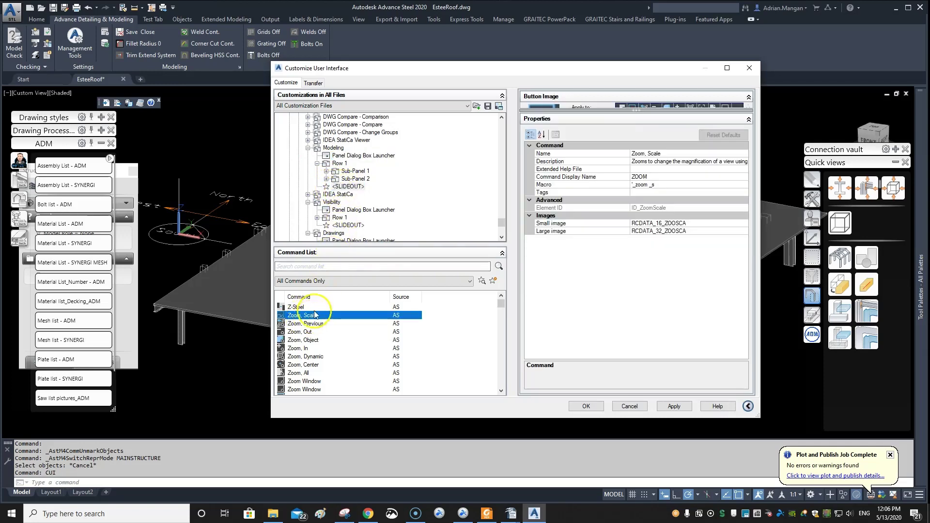
mouse_move(314, 314)
left_mouse_down()
mouse_move(353, 238)
mouse_move(354, 153)
mouse_move(348, 141)
mouse_move(337, 147)
mouse_move(347, 147)
left_mouse_up()
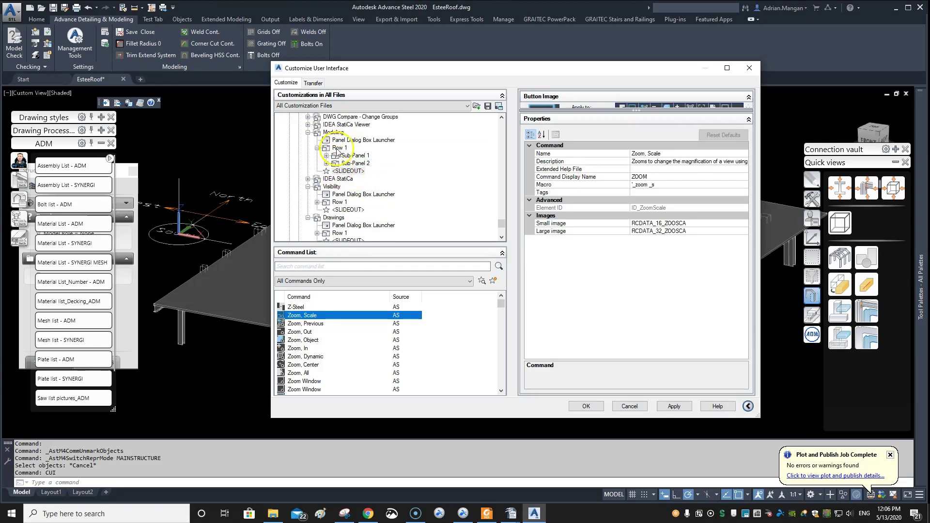
Check the Modeling launcher carries ID_ZoomScale and apply the customization.
left_click(349, 141)
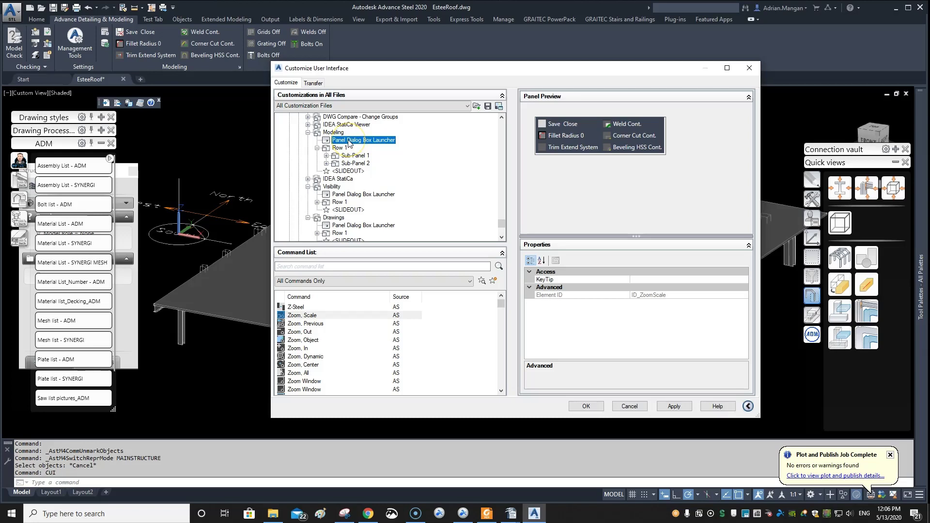
right_click(349, 143)
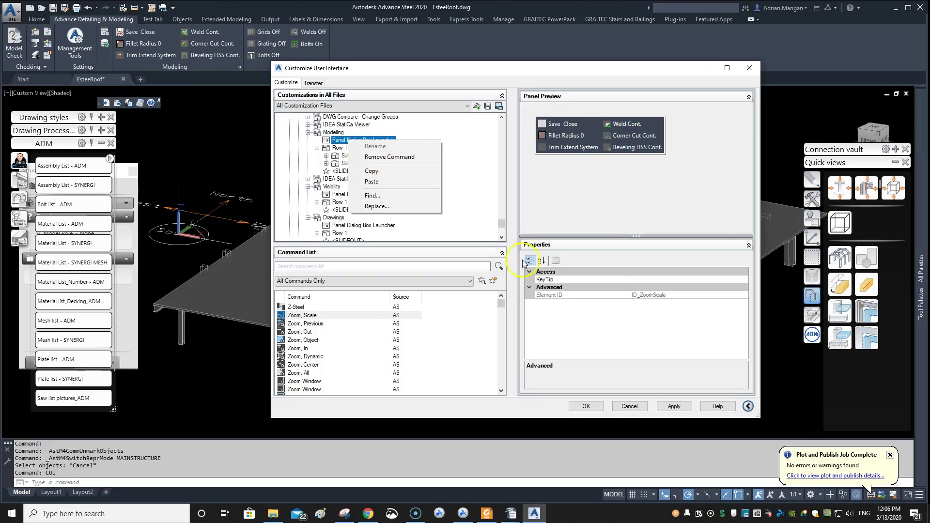
left_click(674, 406)
left_click(674, 406)
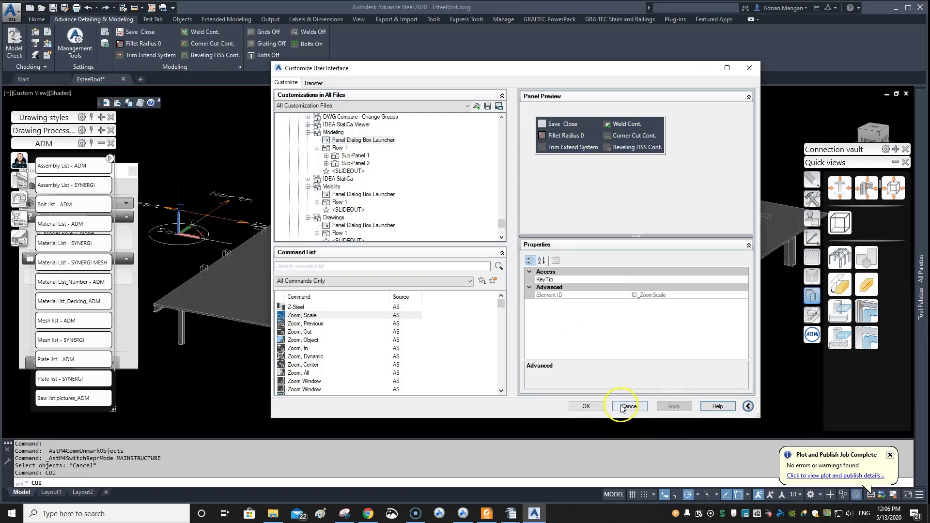
Close the customization and test the Modeling panel launcher's ZOOM scale prompt, then cancel it.
left_click(587, 407)
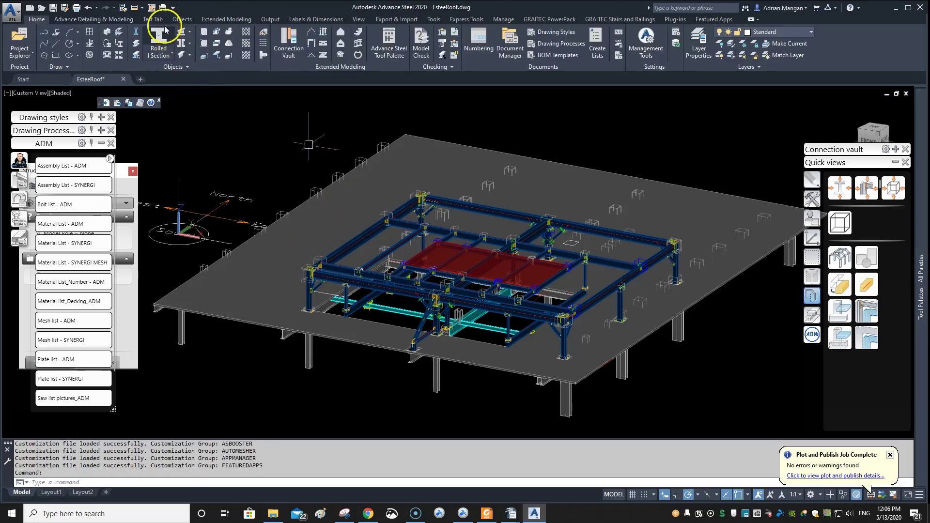
left_click(124, 19)
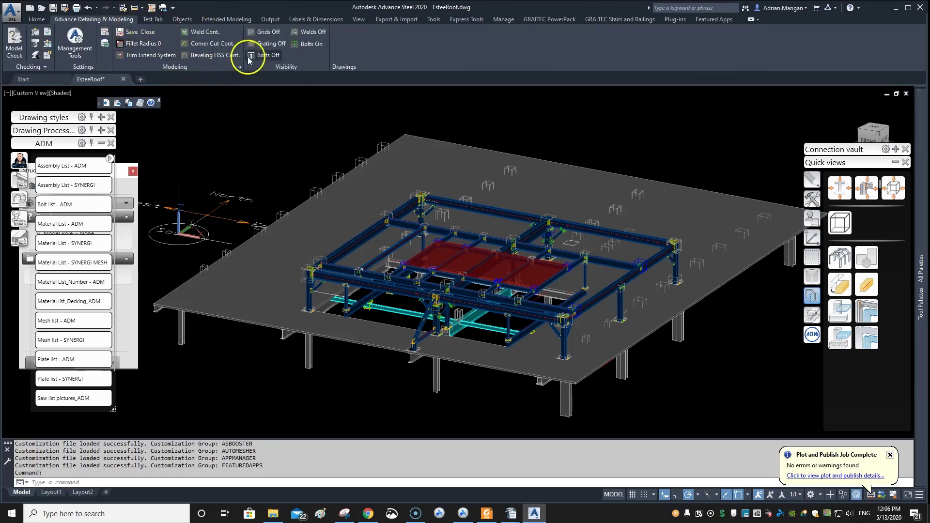
left_click(238, 67)
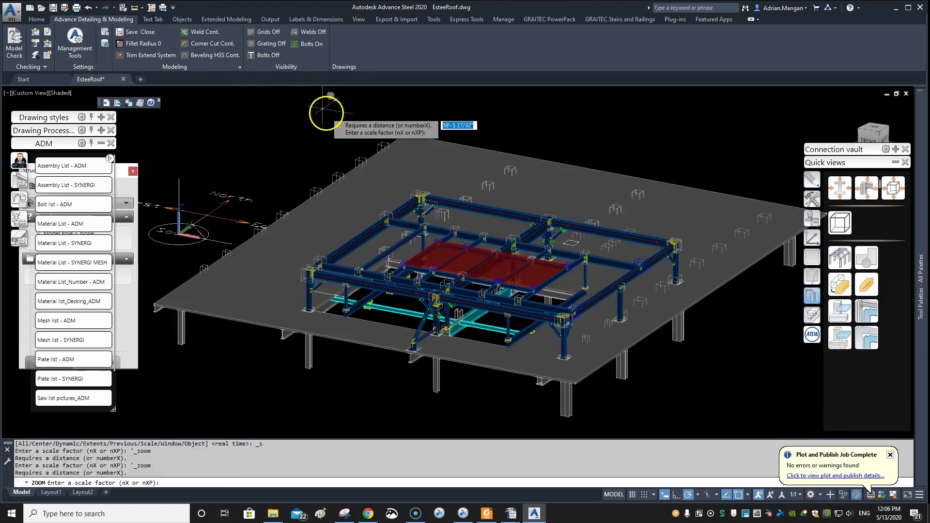
key("Escape")
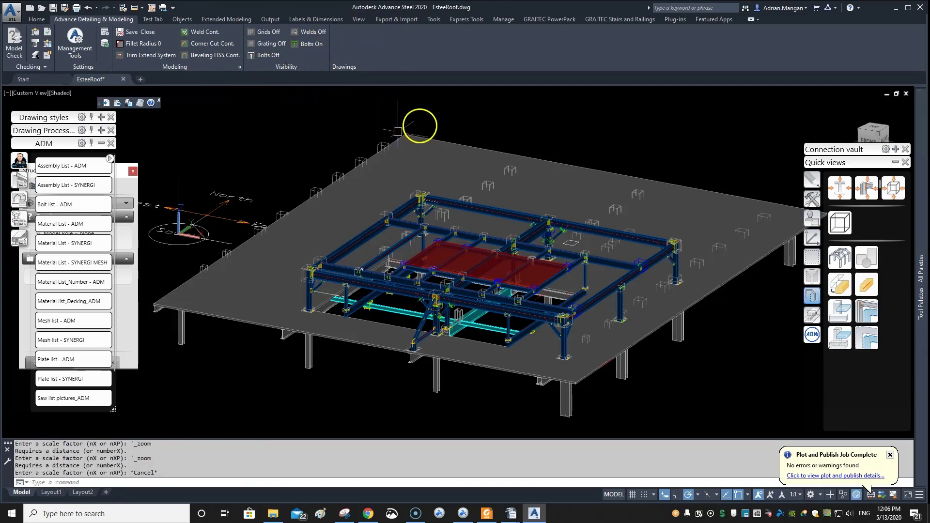
Pan the view slightly and switch to the ADM tool palette.
middle_click_drag(422, 127, 419, 131)
scroll(407, 116, "down", 3)
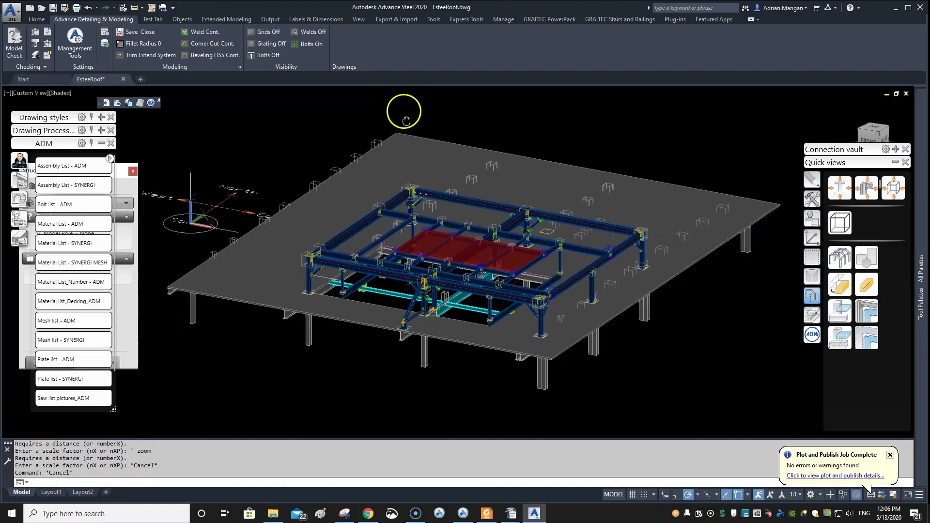
key("Escape")
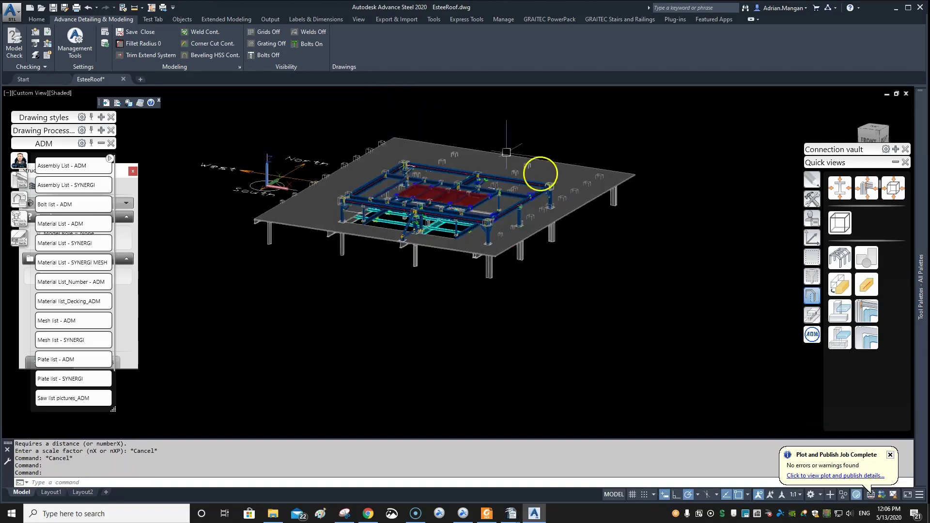
left_click(812, 335)
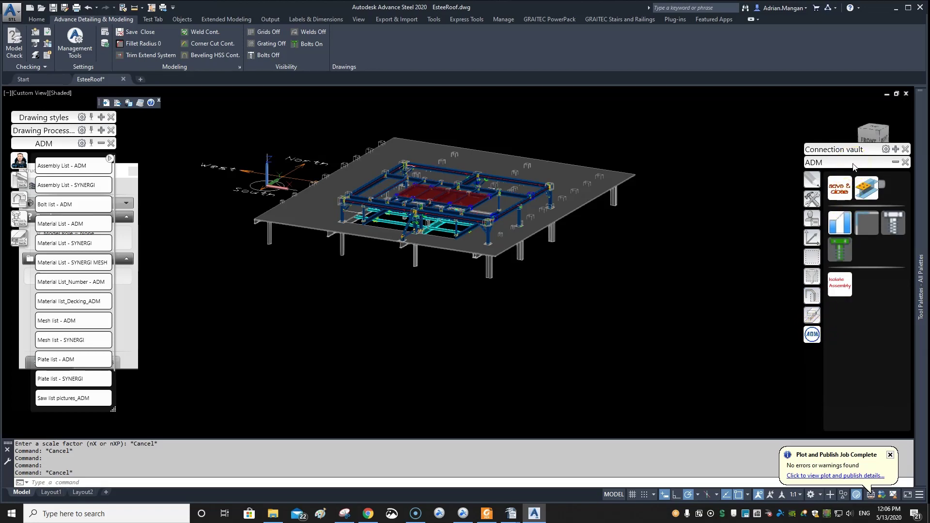
Start adding a Command item to the ADM palette, then cancel the Add new palette item dialog.
left_click(870, 185)
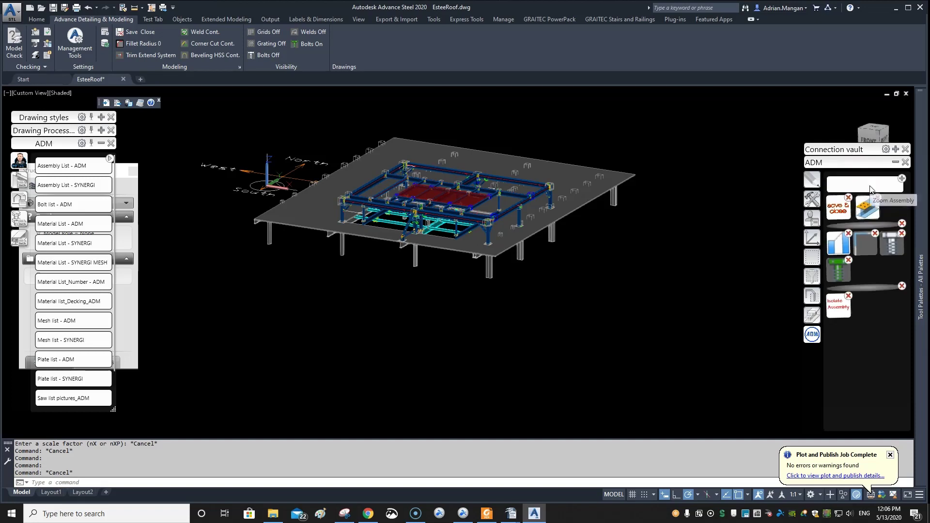
left_click(901, 179)
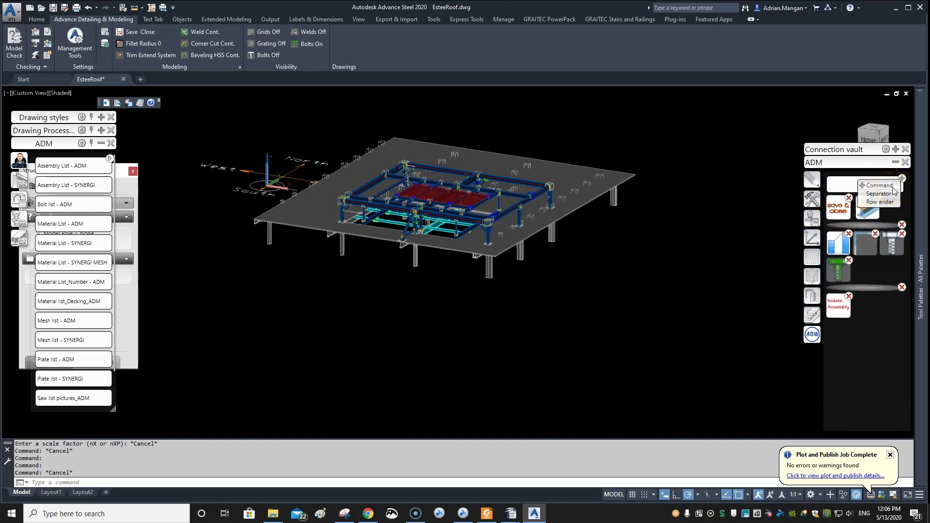
left_click(893, 187)
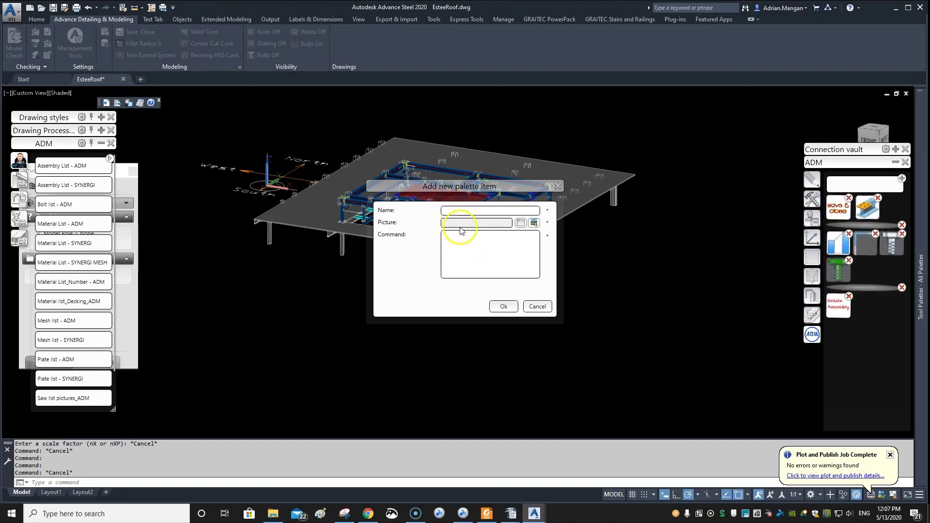
left_click(538, 306)
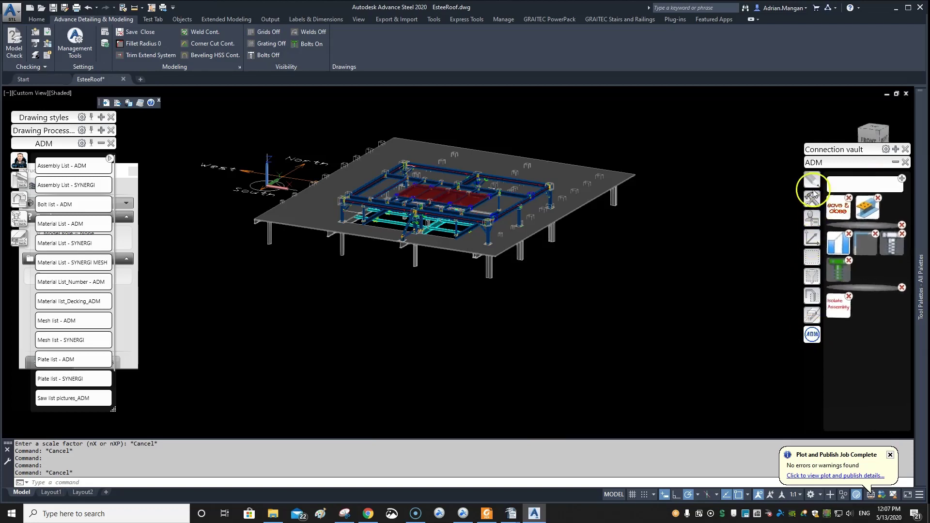
Exit palette edit mode and collapse the palette to its Advance Tool Palette title.
left_click(870, 161)
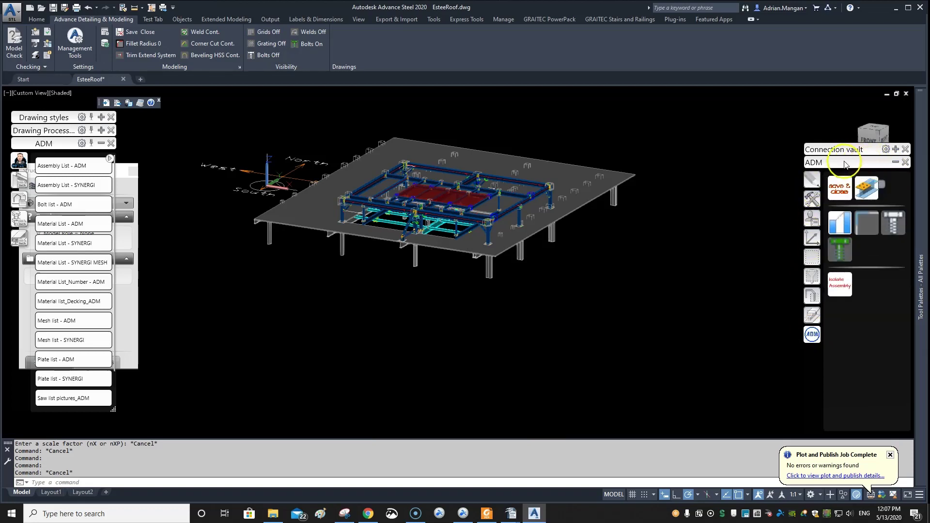
left_click(816, 338)
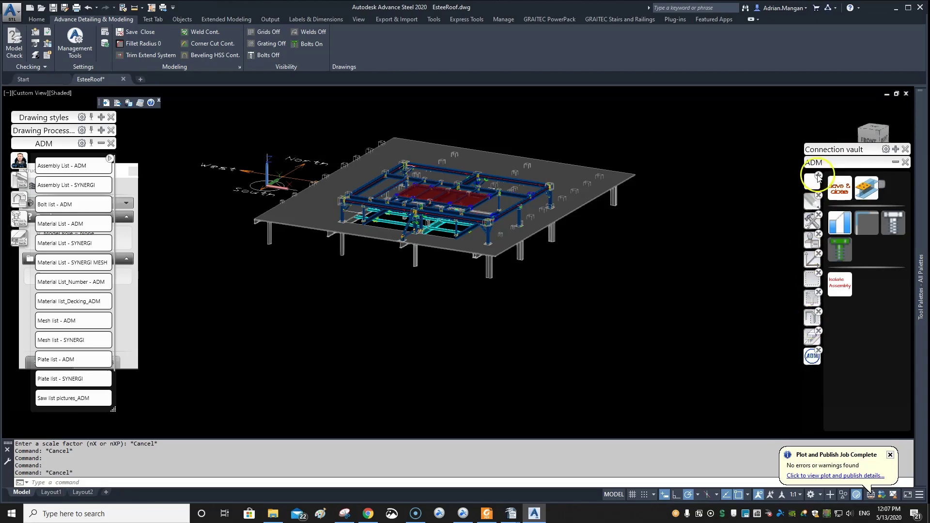
left_click(895, 162)
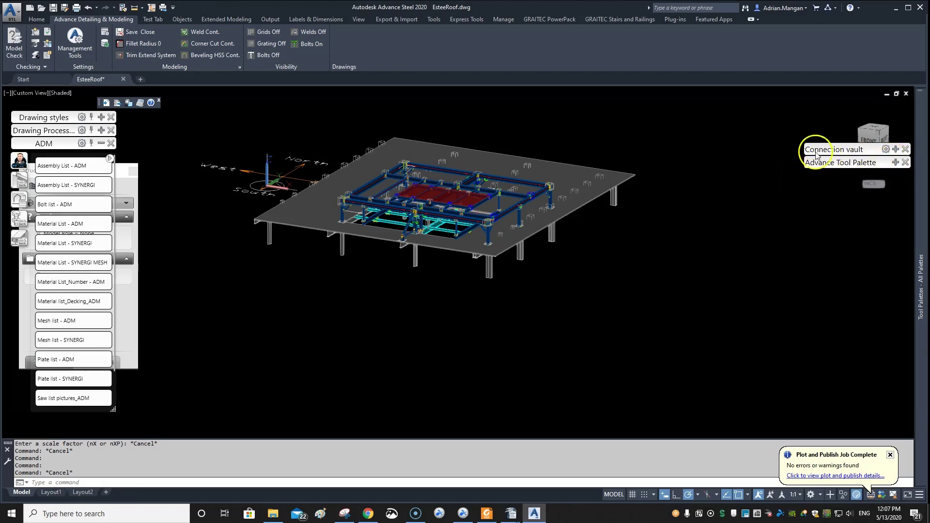
Collapse the ADM list palette to Templates so the Structures panel's queries and groups show.
scroll(433, 175, "up", 3)
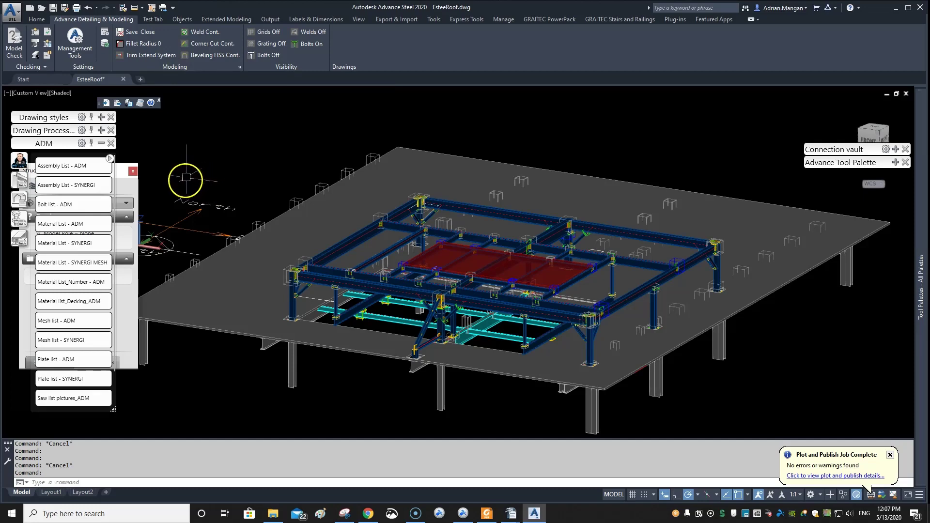
left_click(99, 144)
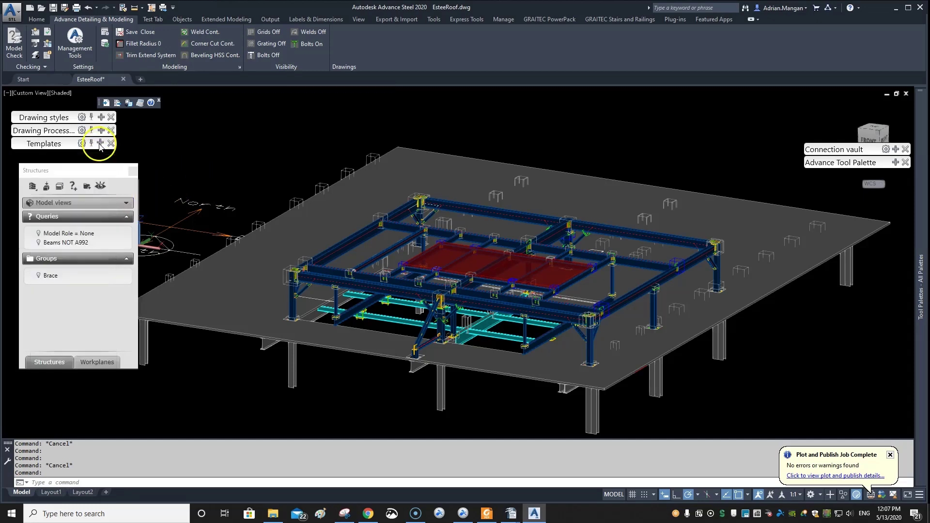
scroll(246, 214, "down", 3)
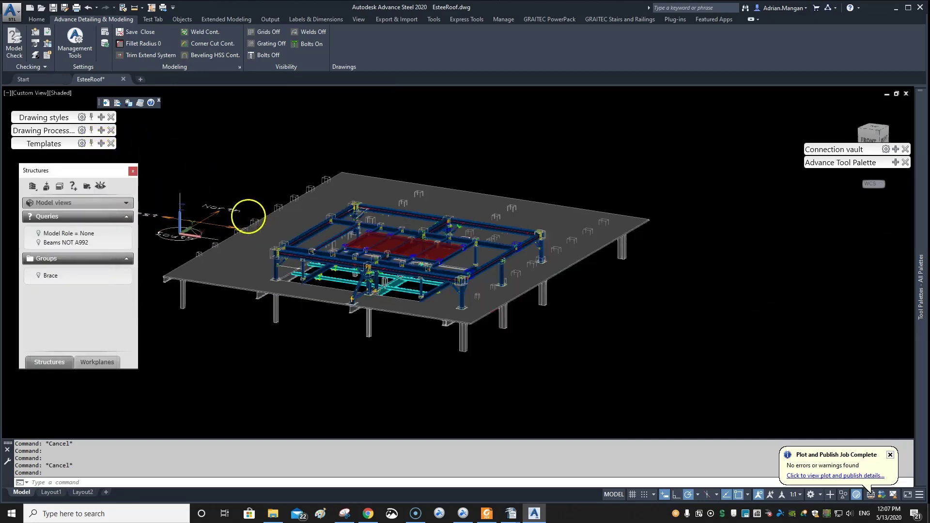
Pan and zoom the EsteeRoof model to recenter it in the viewport.
middle_click_drag(329, 240, 338, 202)
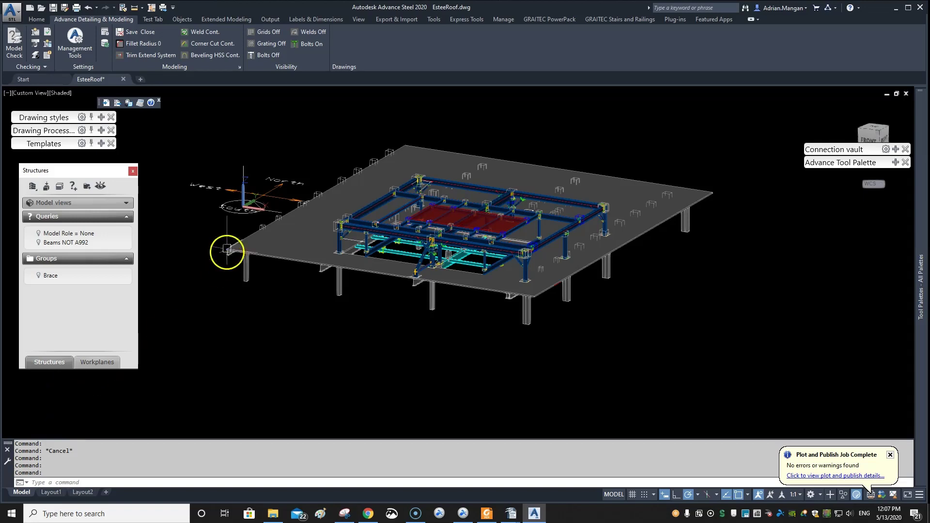
middle_click_drag(362, 210, 407, 231)
scroll(373, 225, "up", 2)
left_click_drag(407, 231, 406, 234)
key("Escape")
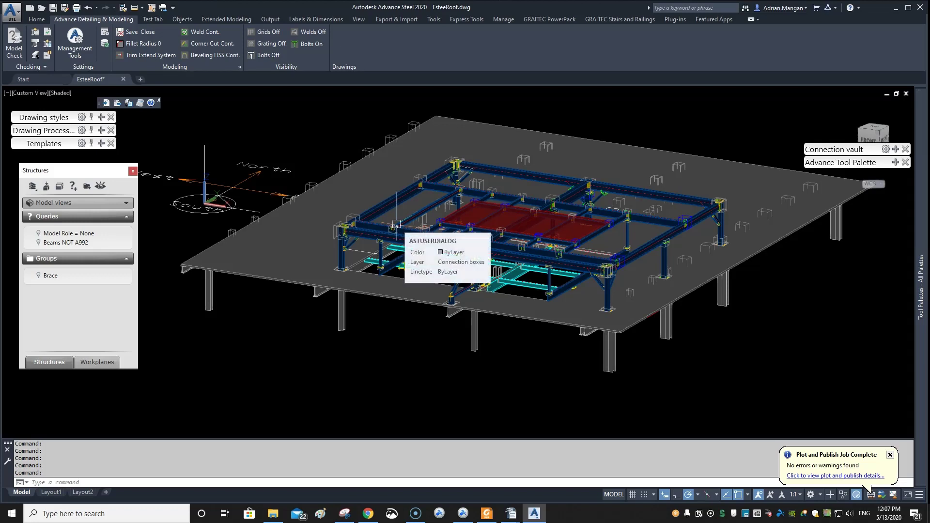
left_click(391, 223)
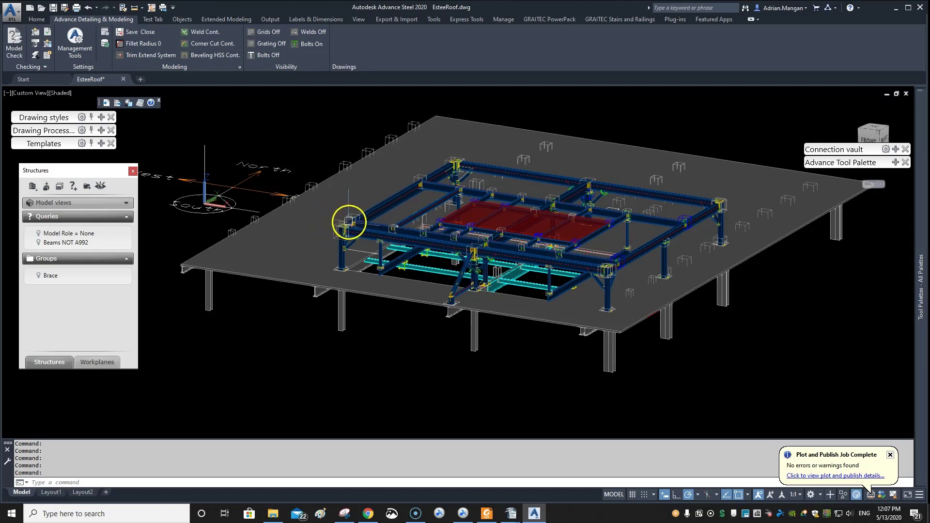
middle_click_drag(345, 216, 333, 241)
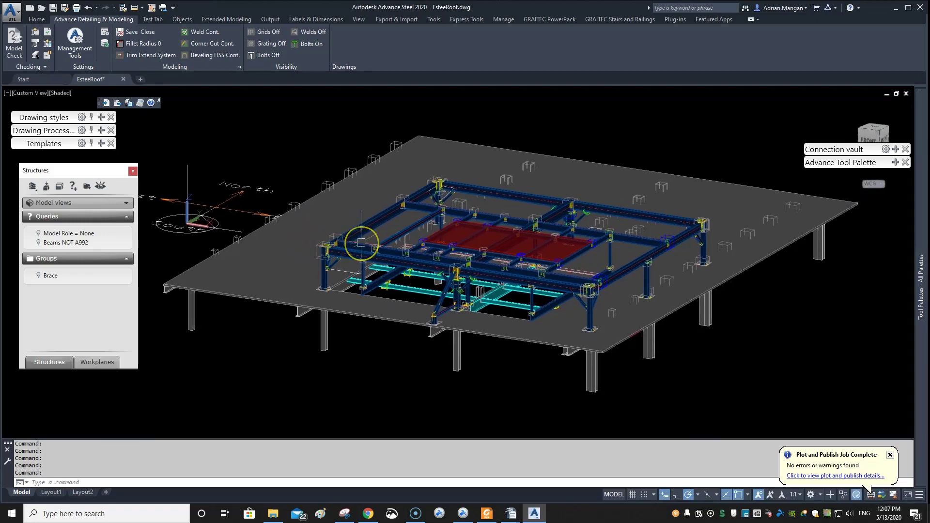